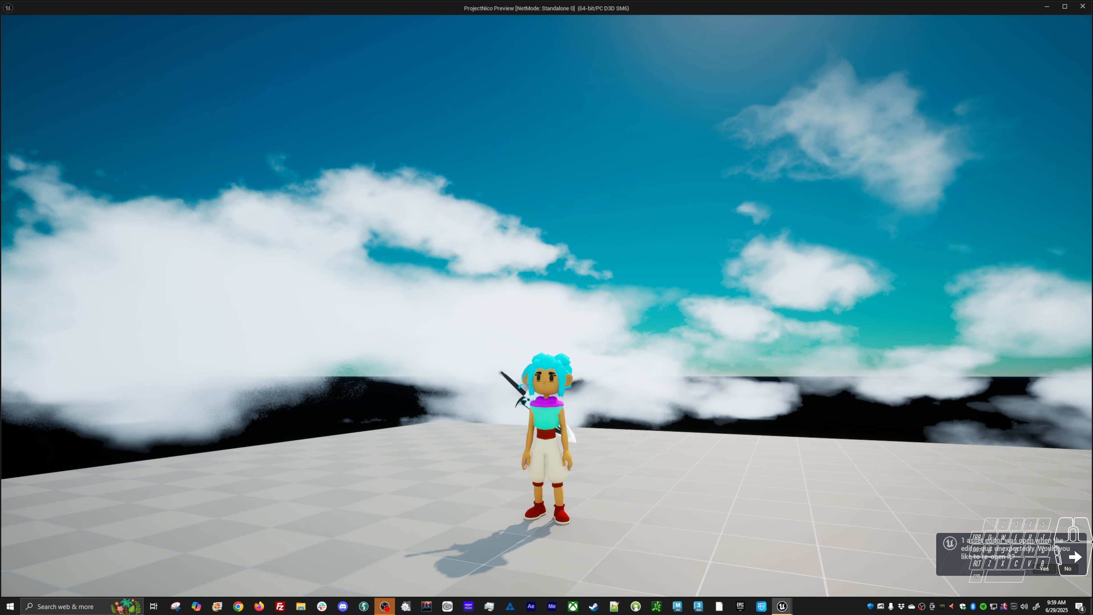
Leave the game preview and examine the character's blinking face in the CR_HG_EyeBlink rig preview
key(Escape)
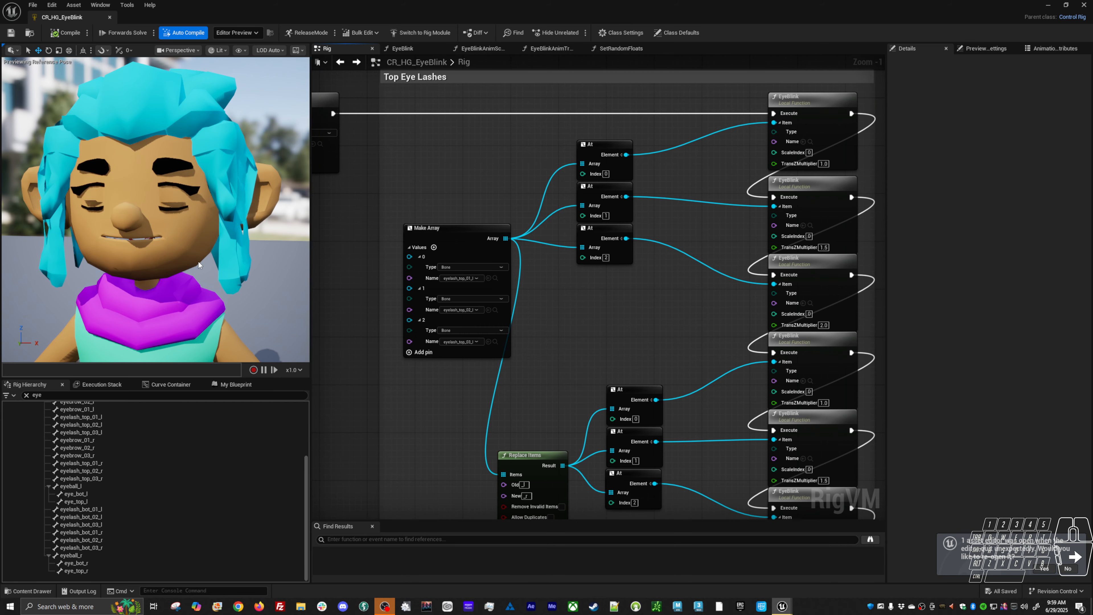
alt+drag(198, 261, 208, 254)
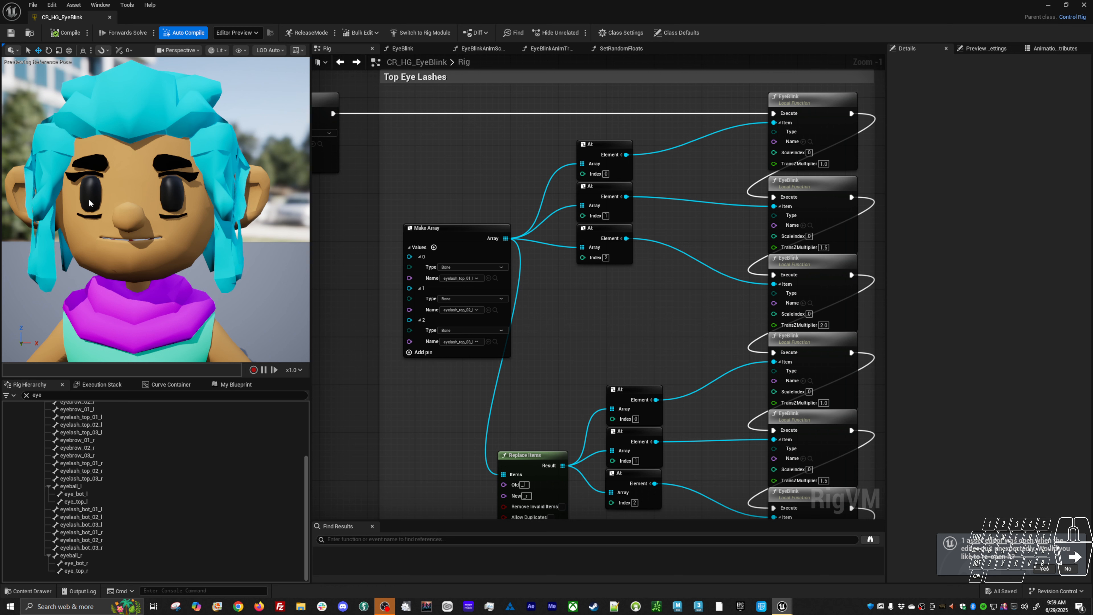
right_drag(142, 215, 91, 208)
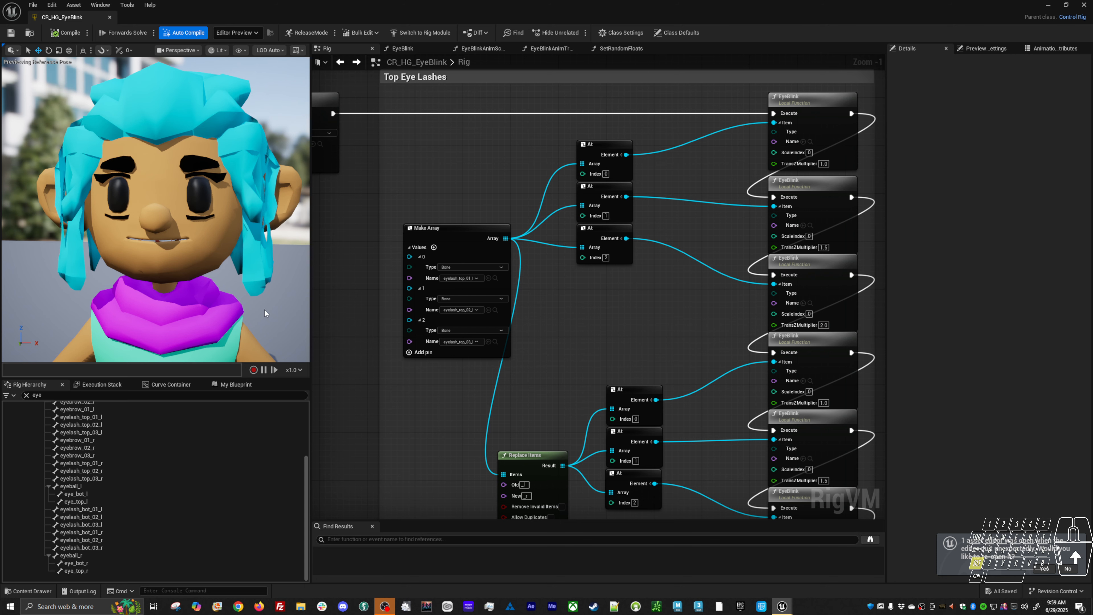
Disconnect the execution output of the eyeball_r EyeBlink node from the Top Eye Lashes group and examine the blink in the preview
right_drag(348, 324, 595, 395)
scroll(595, 395, up, 1)
right_drag(585, 341, 610, 402)
alt+click(616, 261)
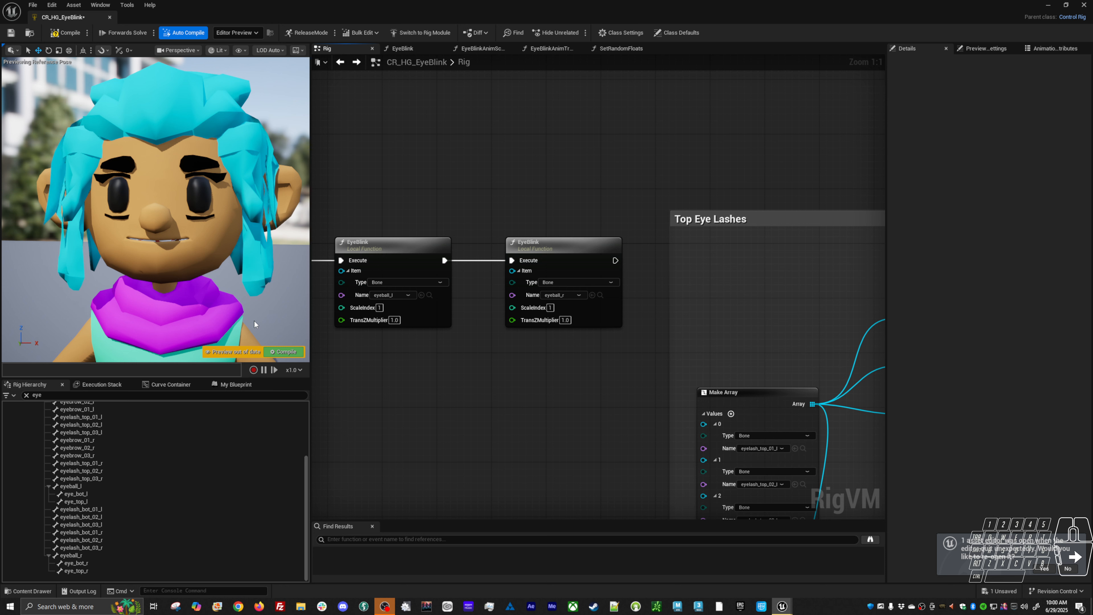
right_drag(491, 394, 578, 377)
scroll(577, 379, down, 4)
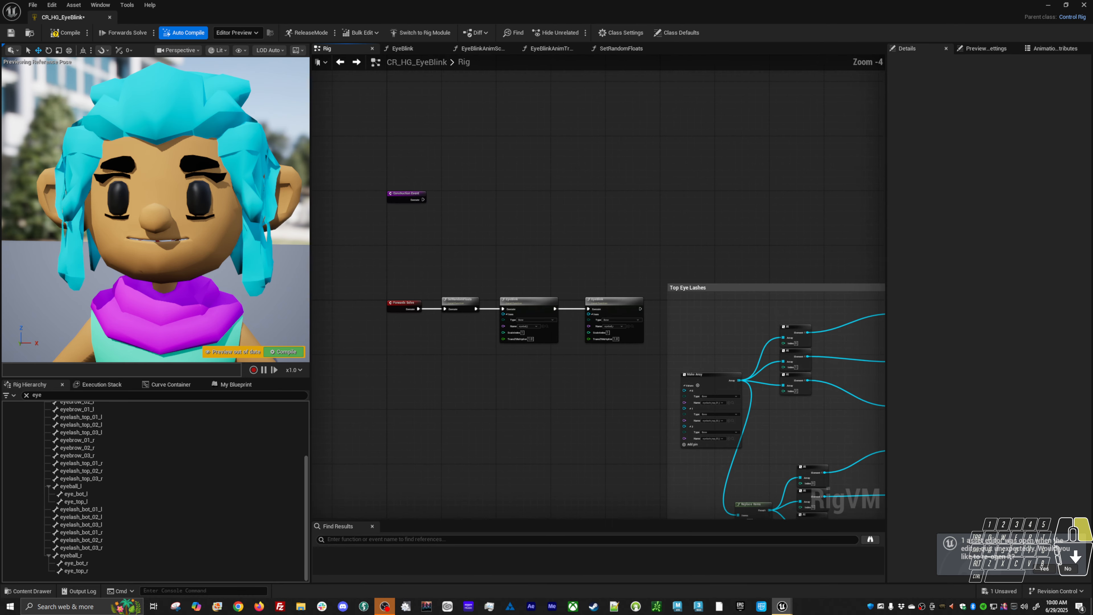
alt+drag(202, 280, 217, 279)
scroll(547, 379, up, 1)
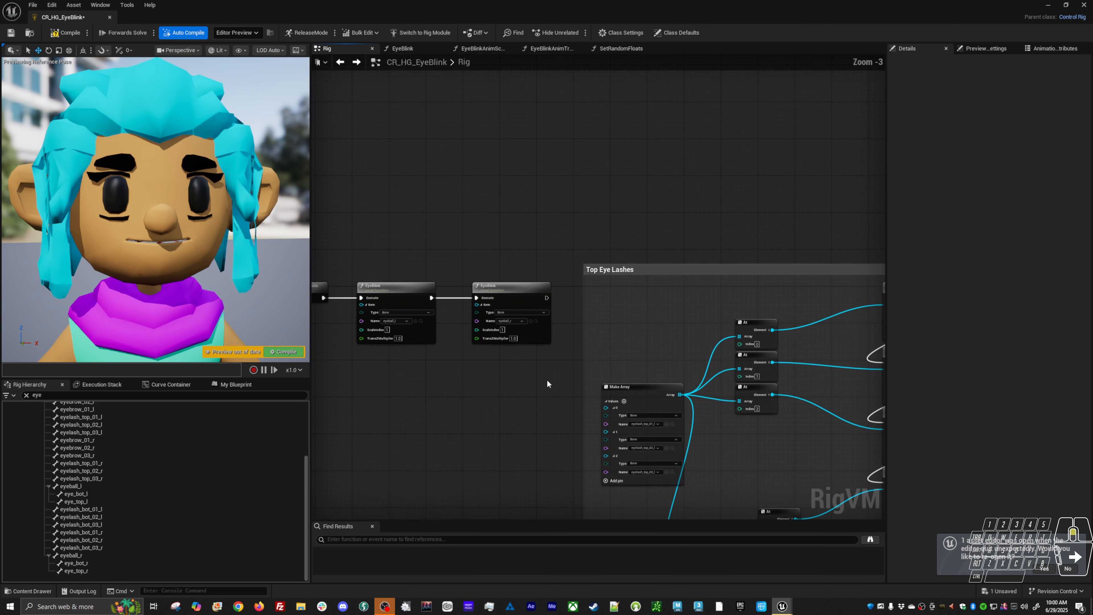
Reconnect the eyeball_r EyeBlink node's execution output to the first EyeBlink node in the Top Eye Lashes group
right_drag(547, 380, 480, 385)
drag(482, 304, 821, 304)
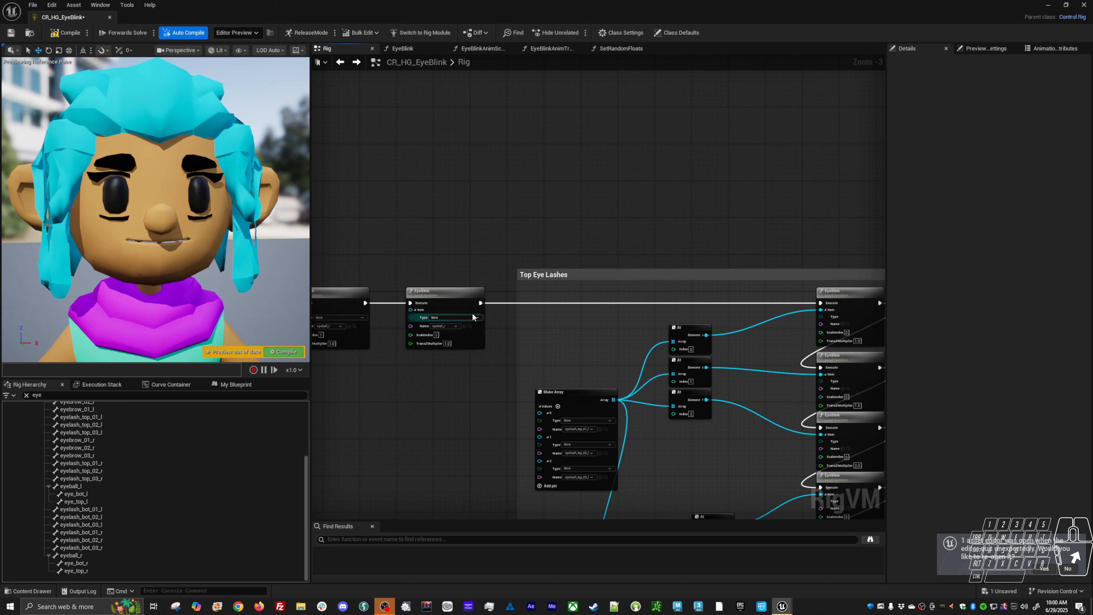
right_drag(425, 415, 596, 403)
right_drag(486, 345, 522, 370)
scroll(523, 371, up, 3)
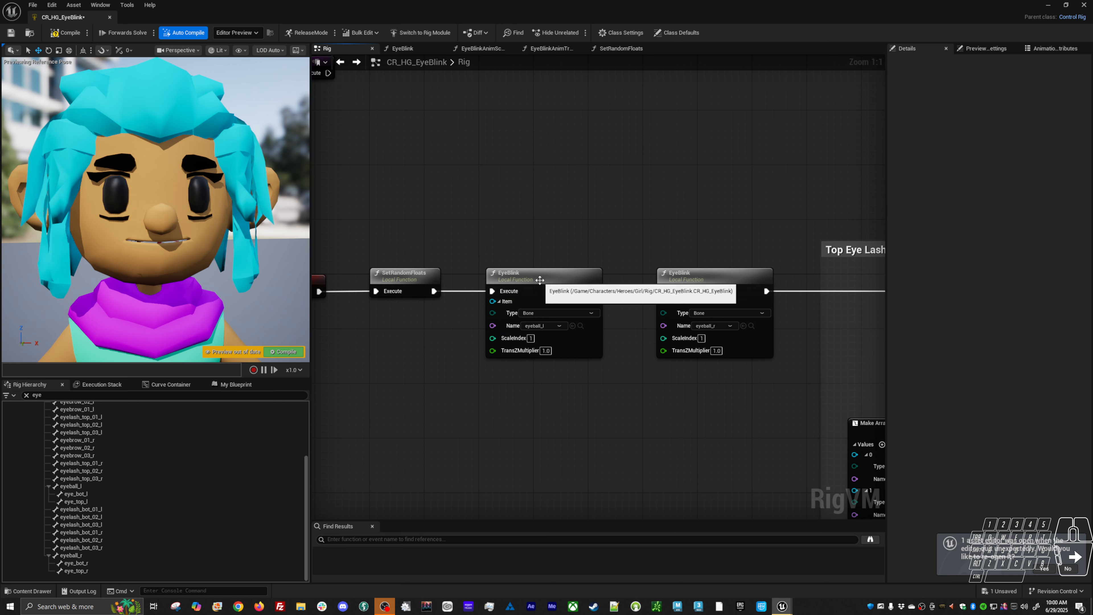
Review the rig's EyeBlinkAnimScaleZ, EyeBlink, EyeBlinkAnimTransZ and SetRandomFloats functions, and save the rig
click(237, 386)
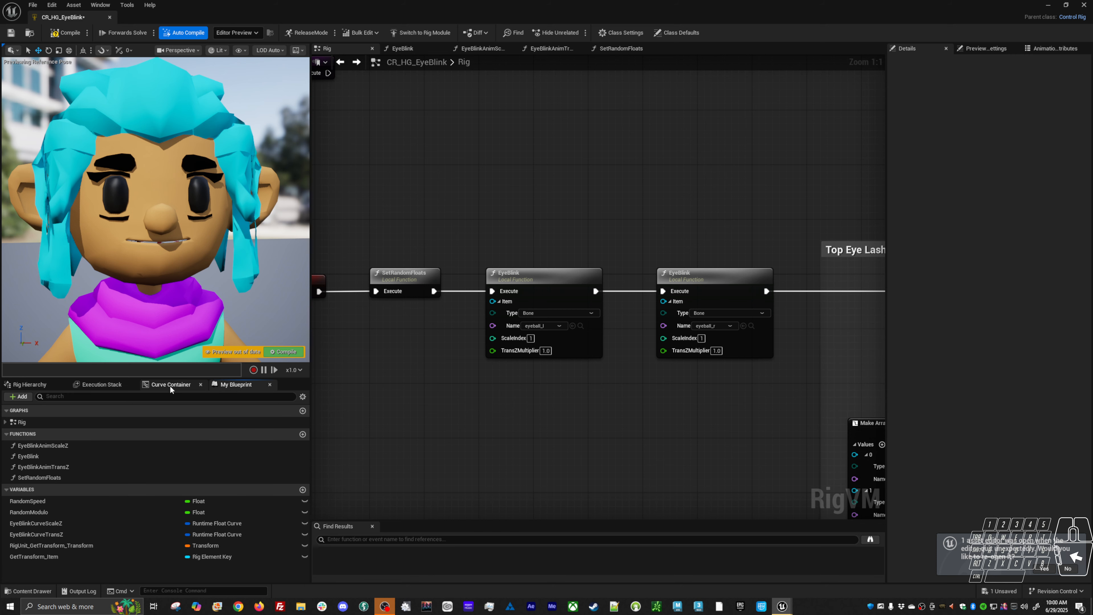
click(50, 446)
click(44, 456)
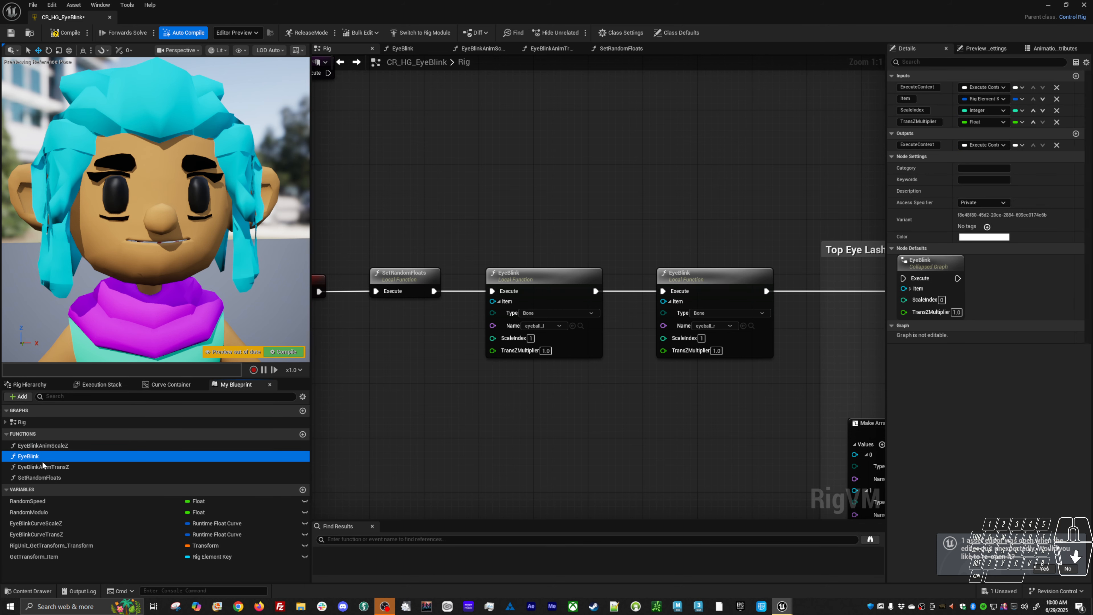
click(41, 466)
click(41, 476)
click(40, 466)
click(37, 457)
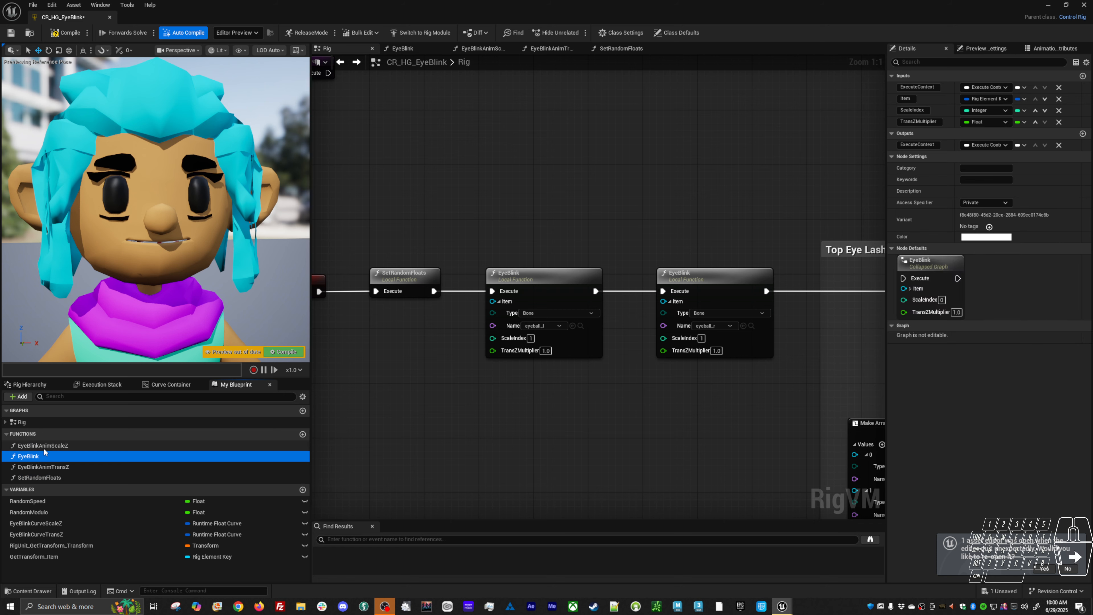
click(44, 446)
click(46, 457)
click(10, 33)
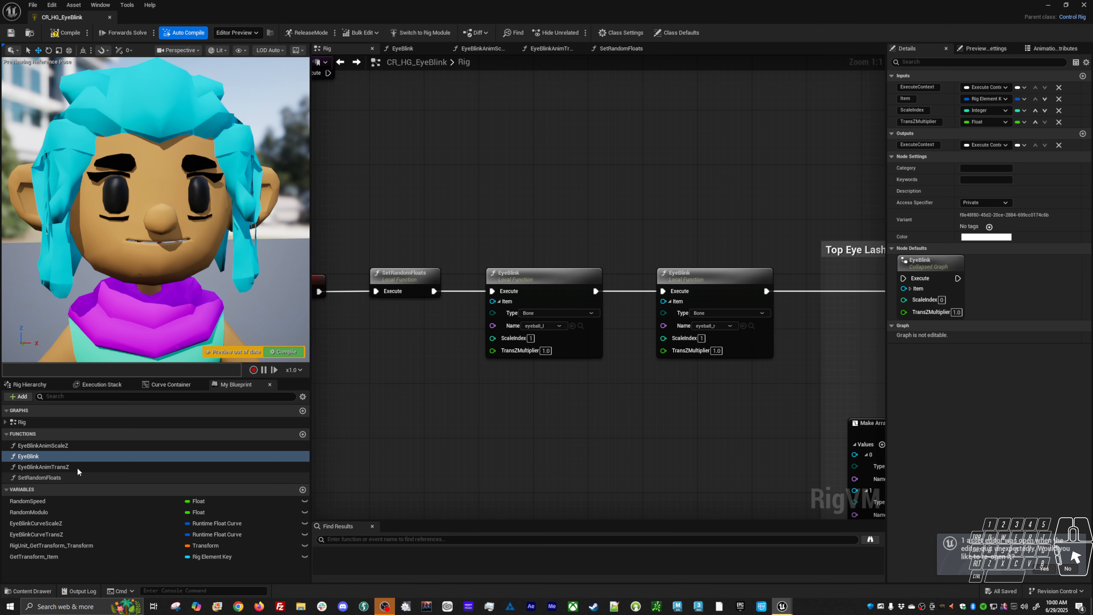
Open the SetRandomFloats function and examine the RandomSpeed and RandomModulo setters with their Random (Float) nodes
right_drag(392, 392, 510, 387)
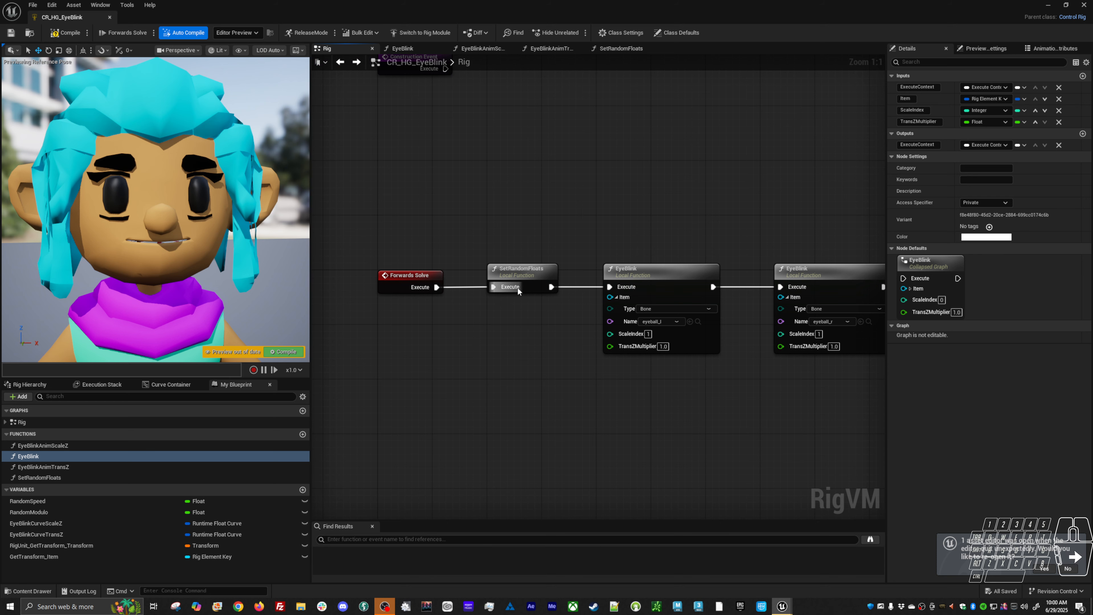
double_click(527, 276)
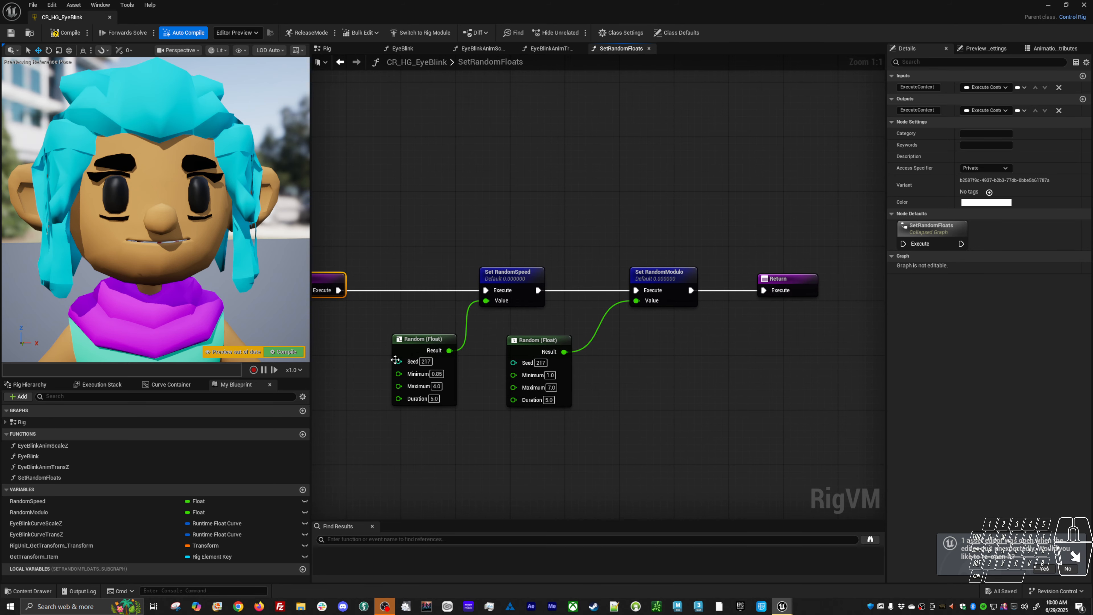
click(515, 282)
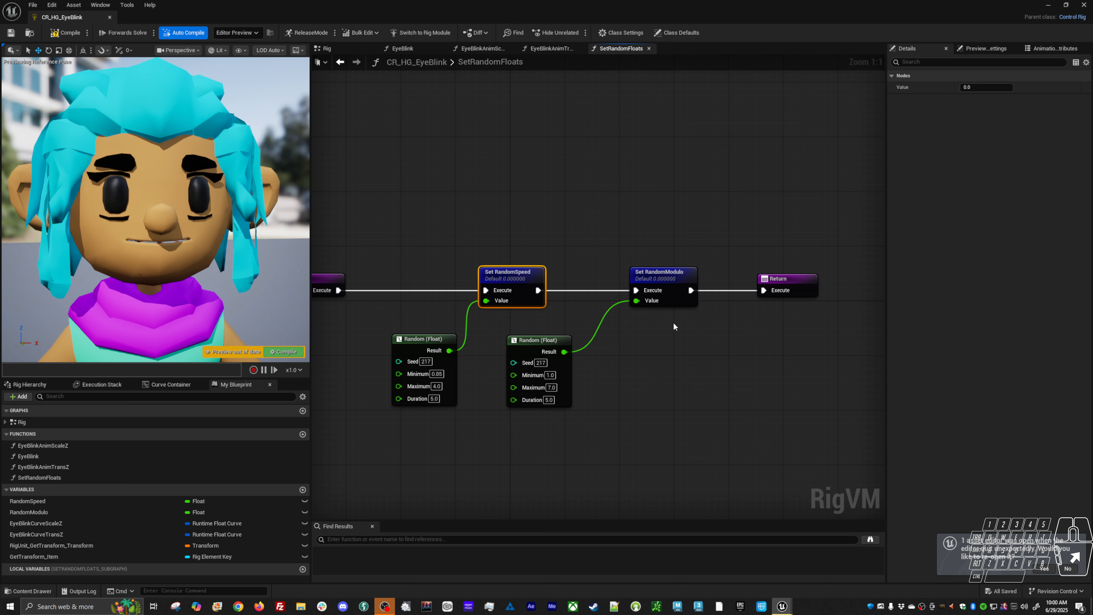
click(668, 278)
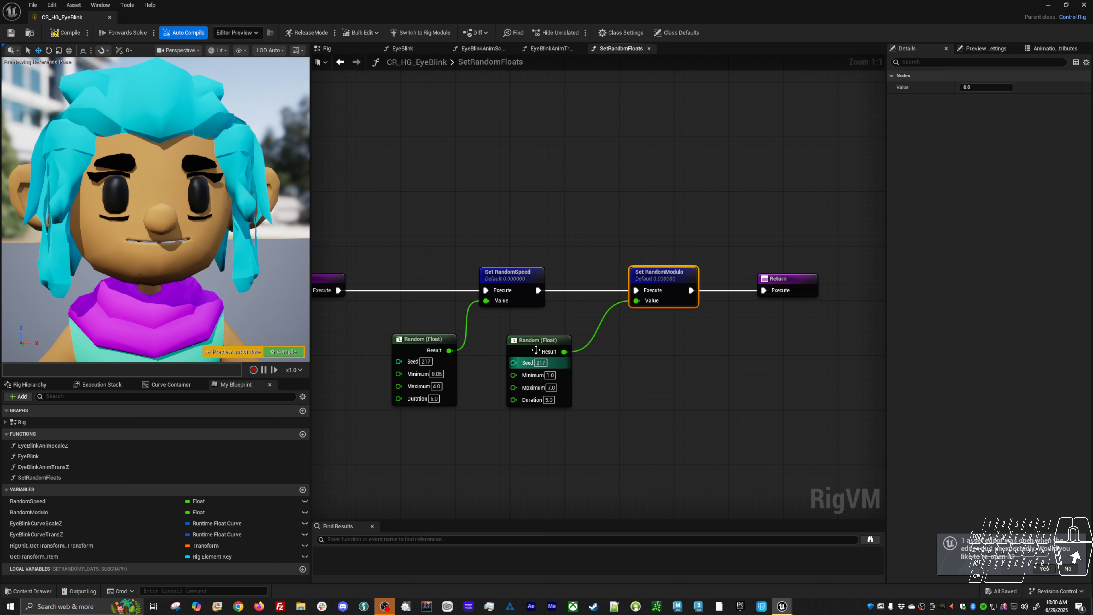
drag(414, 436, 577, 330)
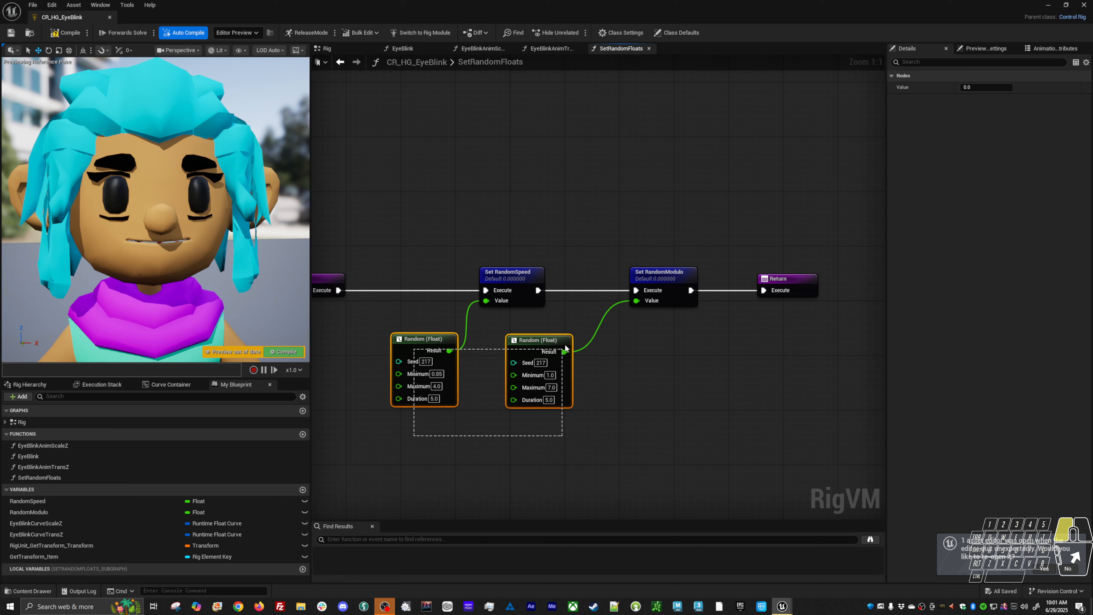
Set the minimum of the Random (Float) node feeding RandomSpeed to 1.0, compile the rig and save it
key(Home)
click(514, 412)
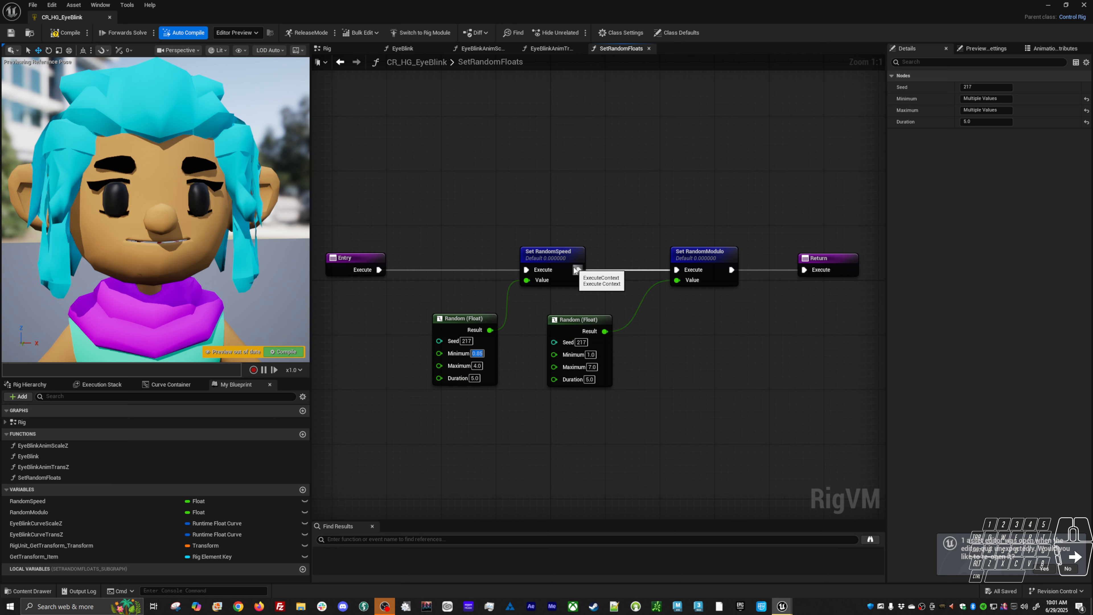
text(1)
key(Return)
click(284, 352)
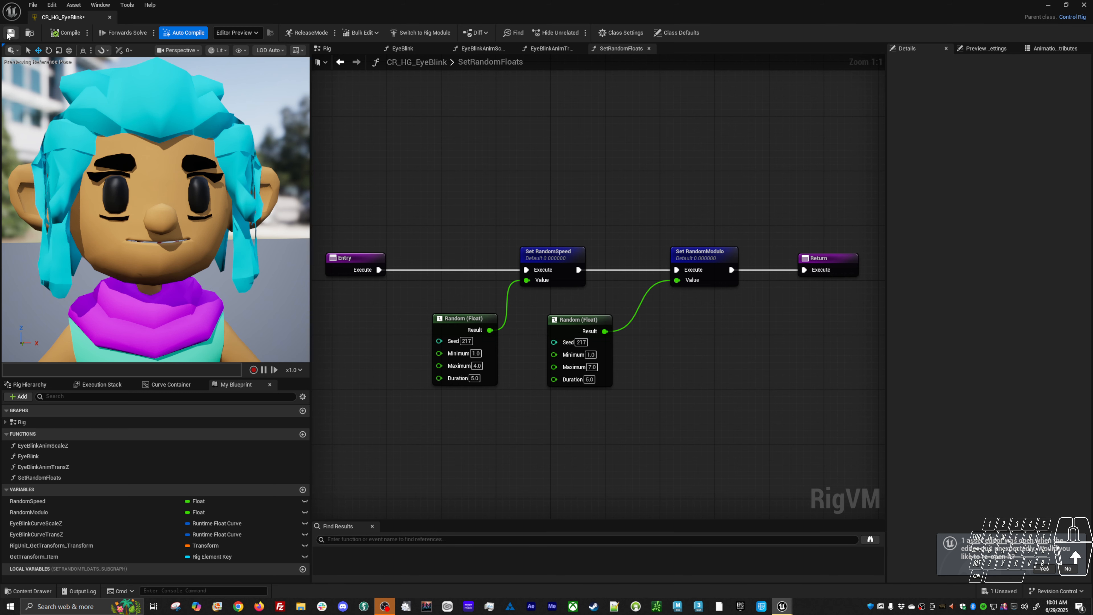
key(ctrl+s)
Watch the result values of both Random (Float) nodes
right_click(489, 330)
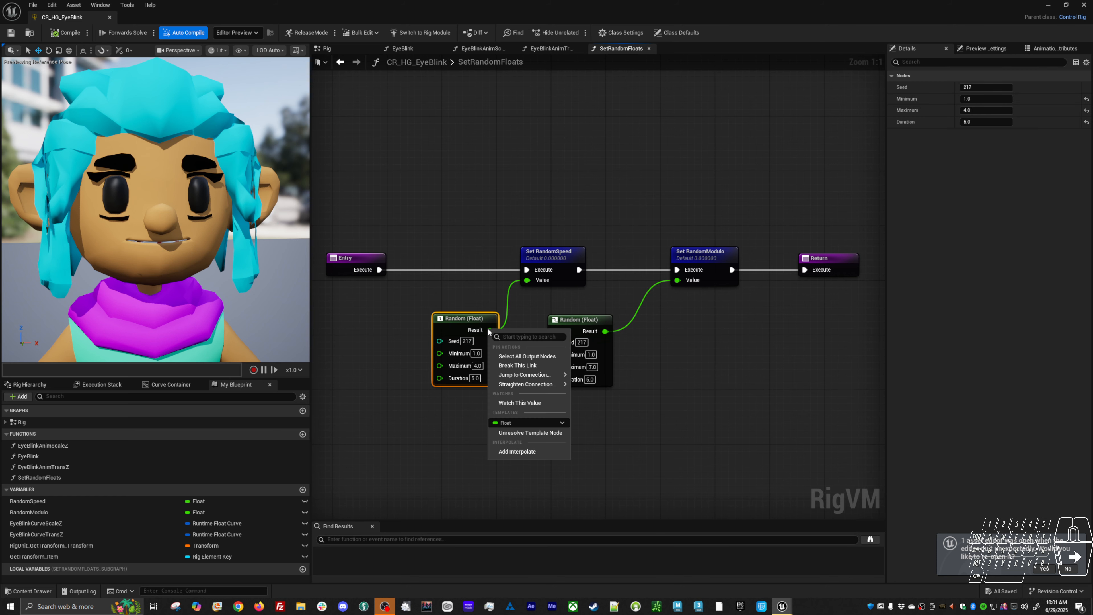
click(519, 403)
right_click(606, 331)
mouse_move(628, 389)
click(628, 407)
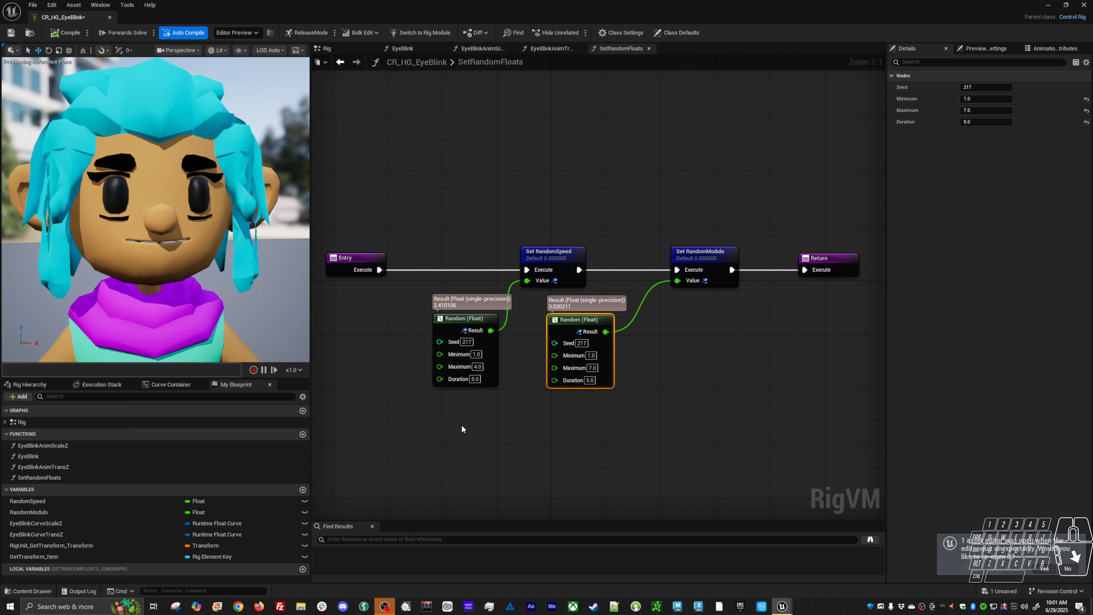
Stop watching the result values of both Random (Float) nodes
right_drag(622, 423, 613, 428)
right_click(482, 332)
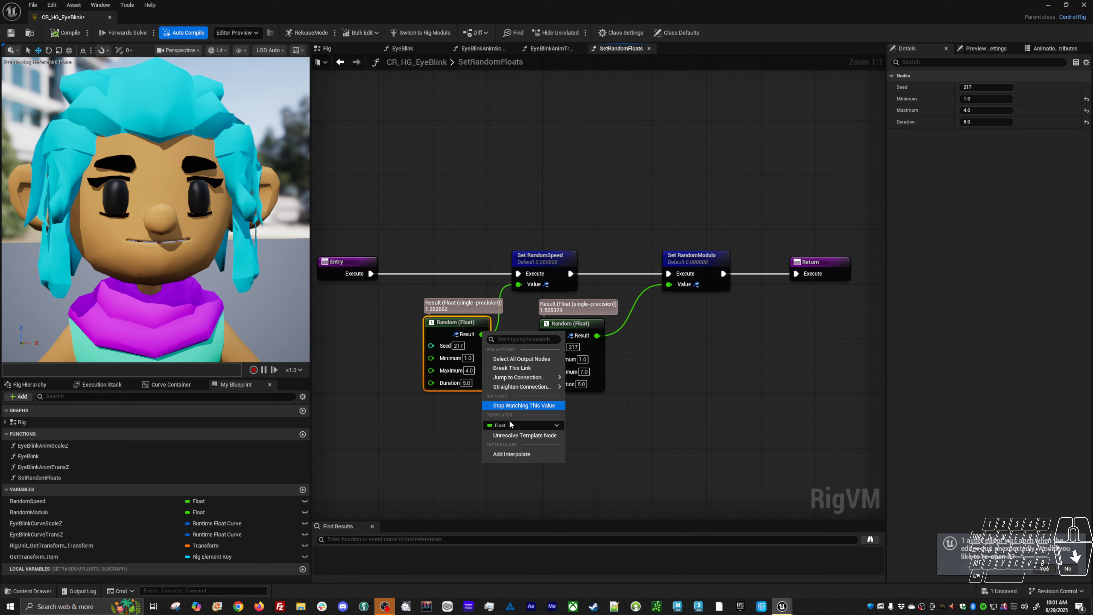
right_click(597, 335)
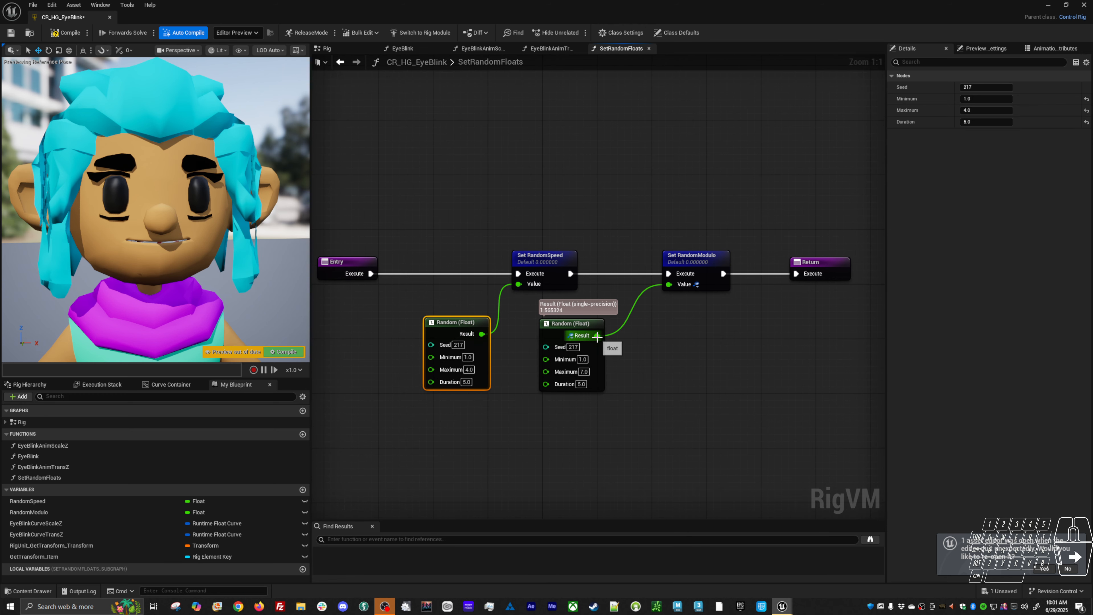
click(629, 411)
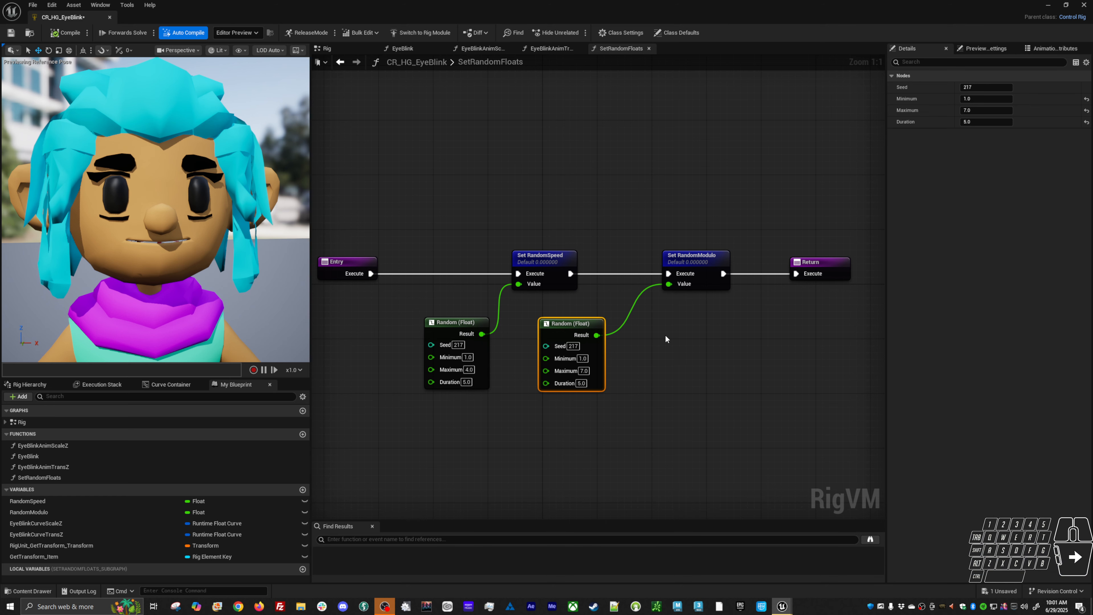
Return to the main Rig graph and examine the item, scale index and Z multiplier inputs of the eyeball_l EyeBlink node
key(alt+Left)
right_drag(537, 351, 396, 343)
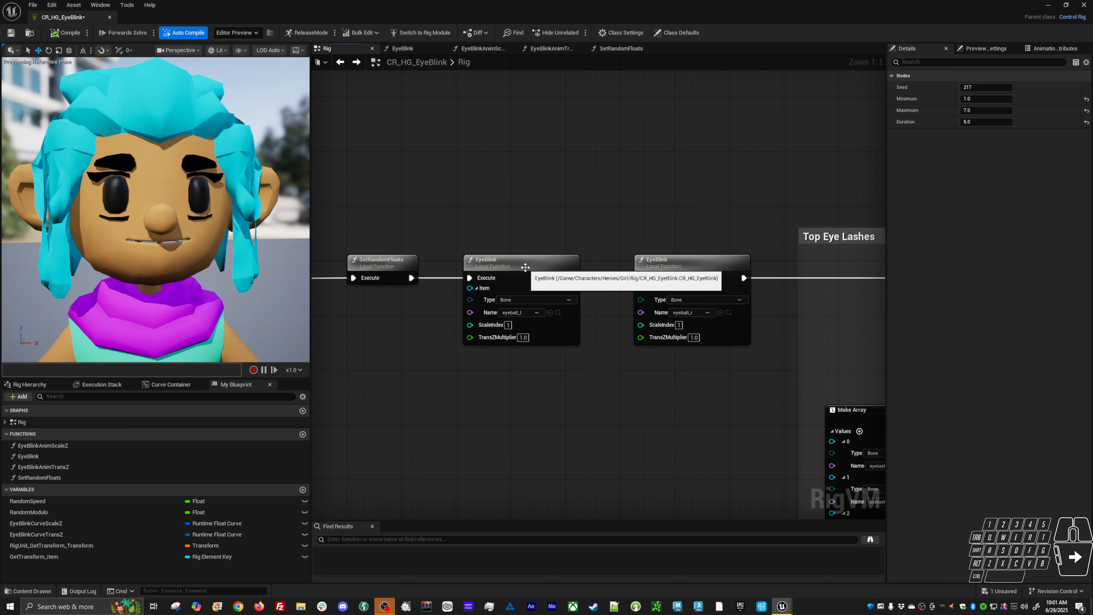
click(476, 288)
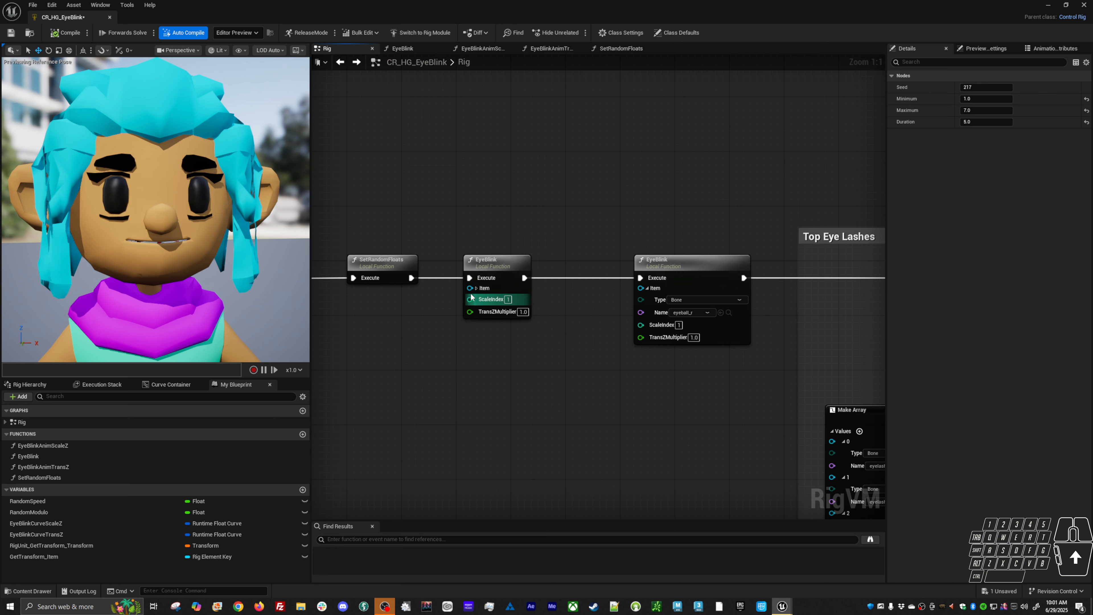
click(475, 288)
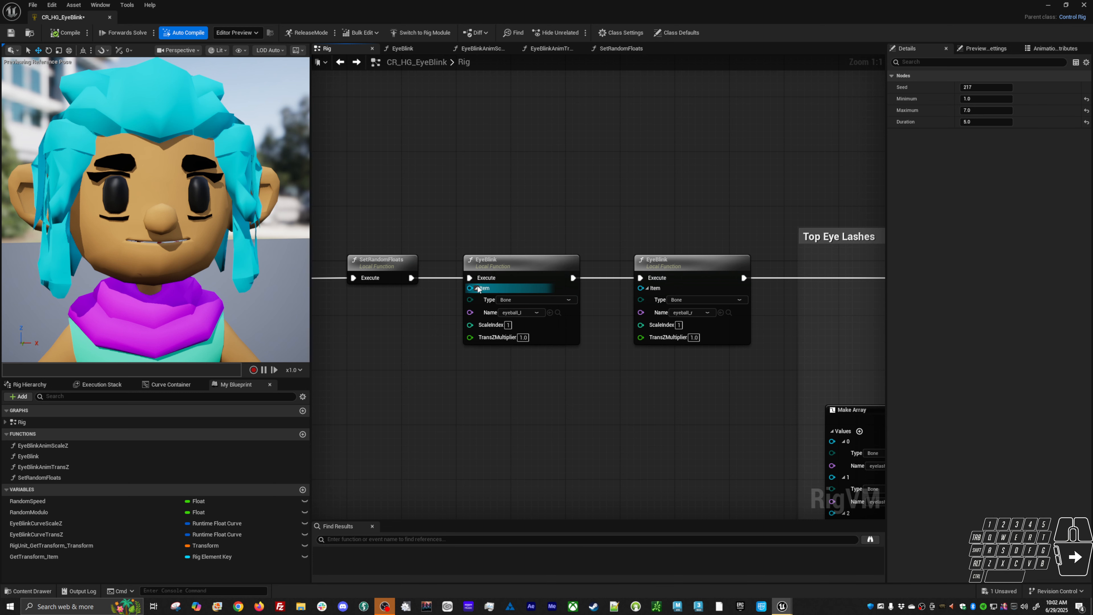
click(495, 269)
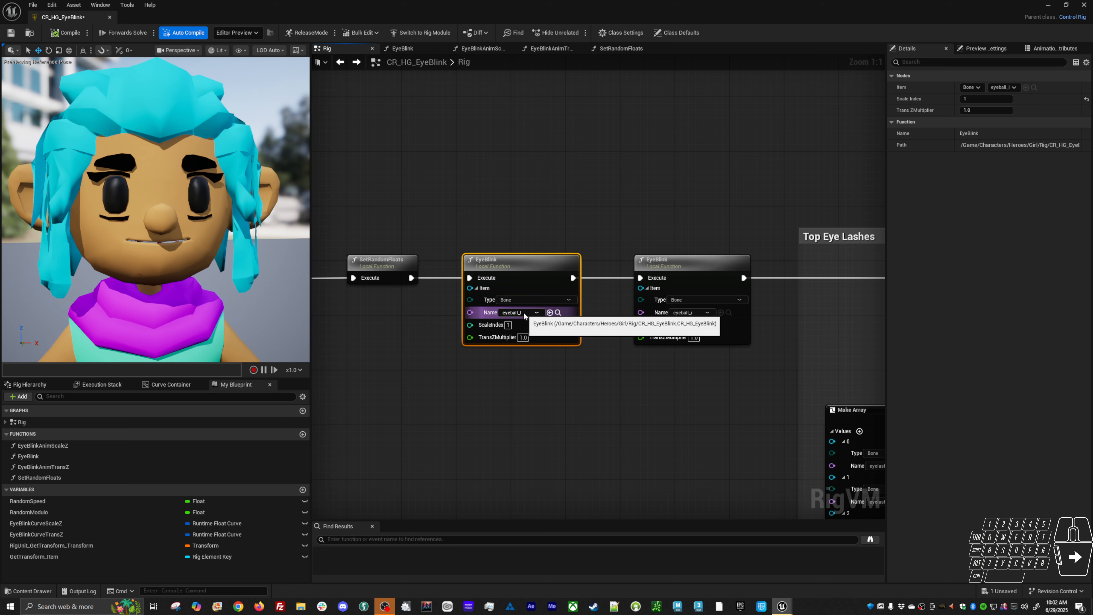
Browse the bones available as the item name on the eyeball_l EyeBlink node, keeping the current choice
click(475, 289)
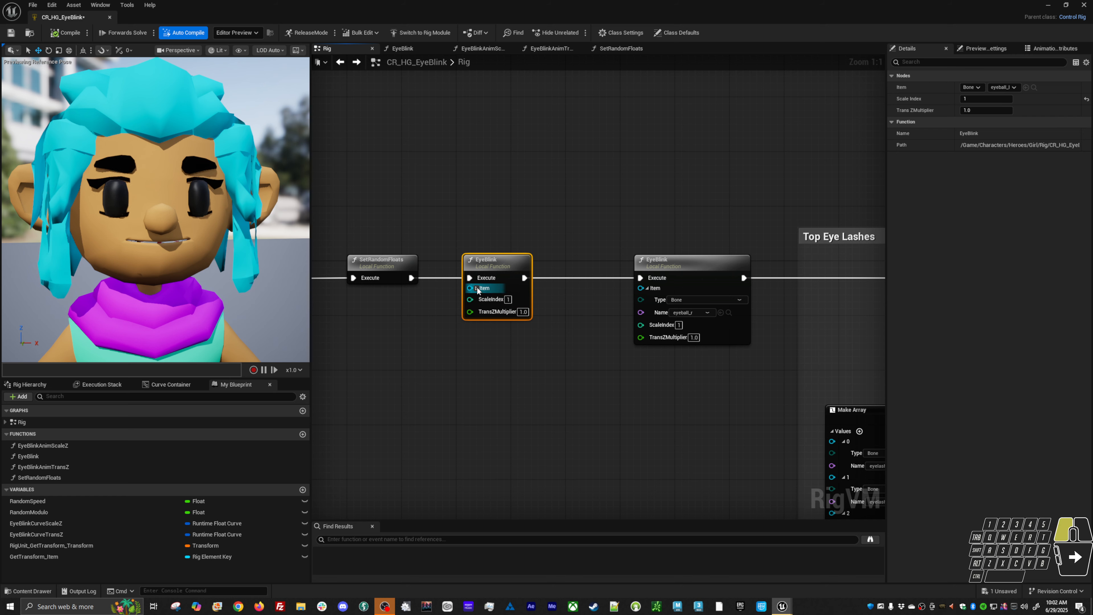
click(475, 288)
click(534, 313)
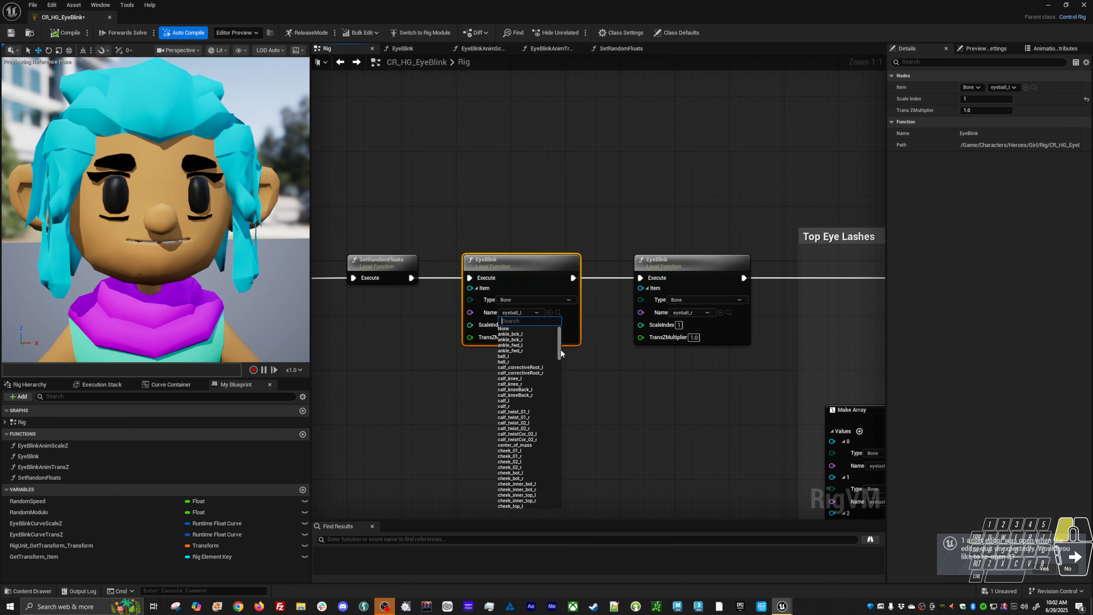
scroll(564, 355, down, 10)
scroll(566, 344, up, 10)
click(589, 380)
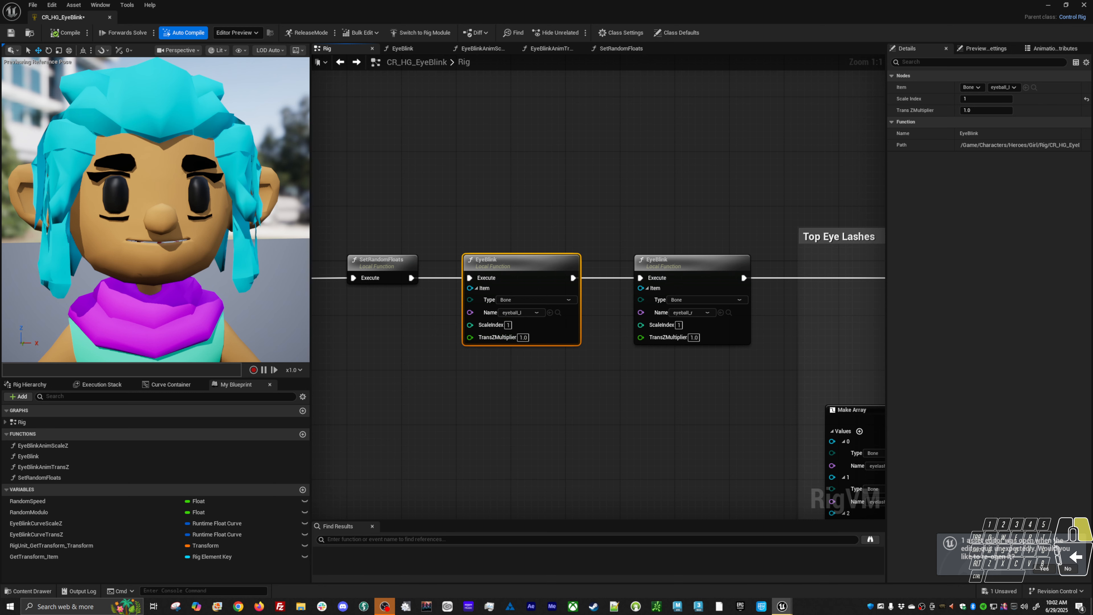
Follow the chain of EyeBlink nodes through the Top Eye Lashes, Bottom Eye Lashes and Eye Brows groups
right_drag(545, 291, 438, 277)
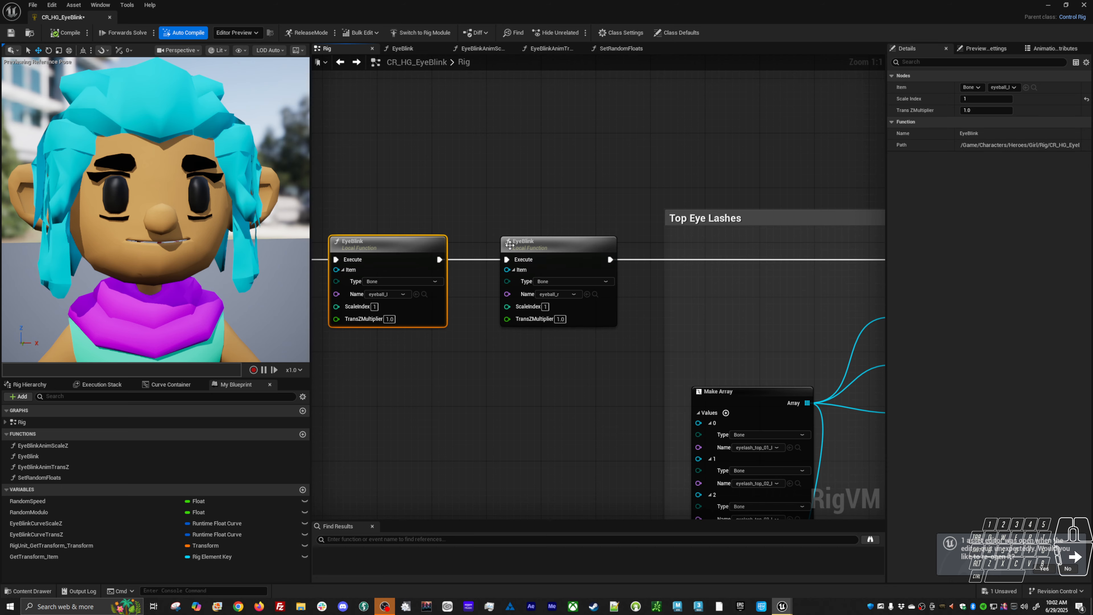
scroll(448, 284, down, 4)
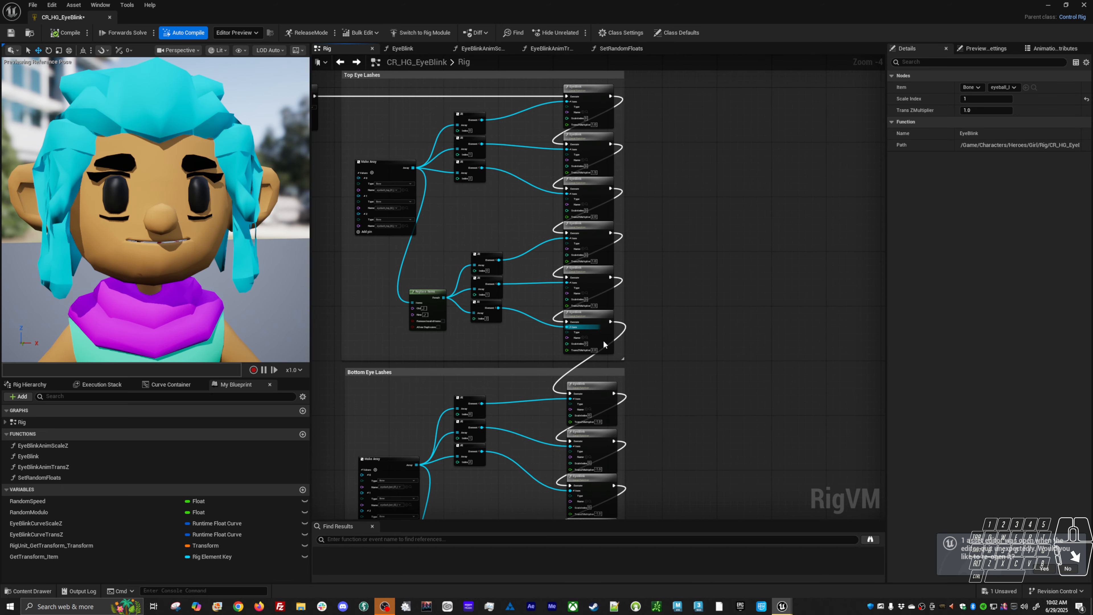
right_drag(603, 344, 634, 132)
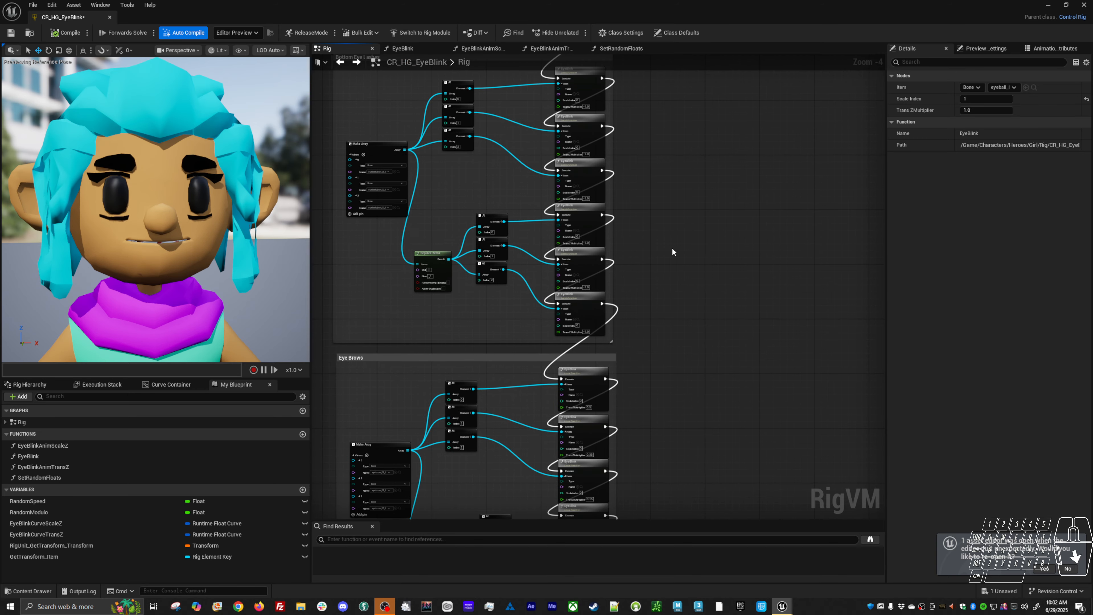
right_drag(674, 252, 629, 176)
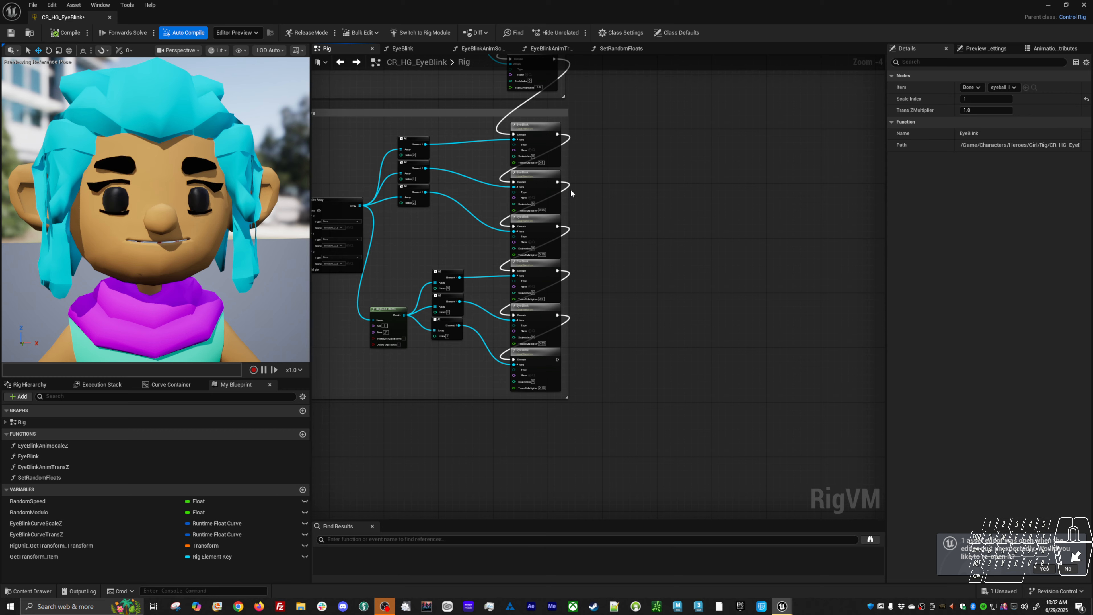
Review the EyeBlink chains in the eyelash and eyebrow groups, and compare them with the two EyeBlink nodes for the eyeballs
scroll(636, 231, down, 2)
right_drag(667, 272, 640, 403)
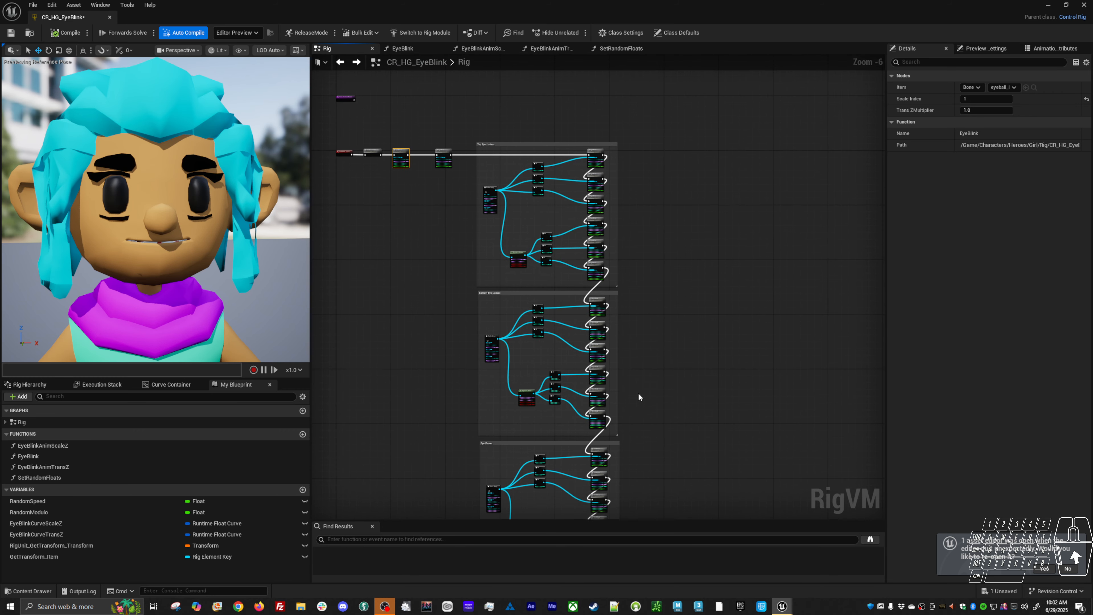
scroll(611, 276, up, 3)
right_drag(614, 191, 620, 379)
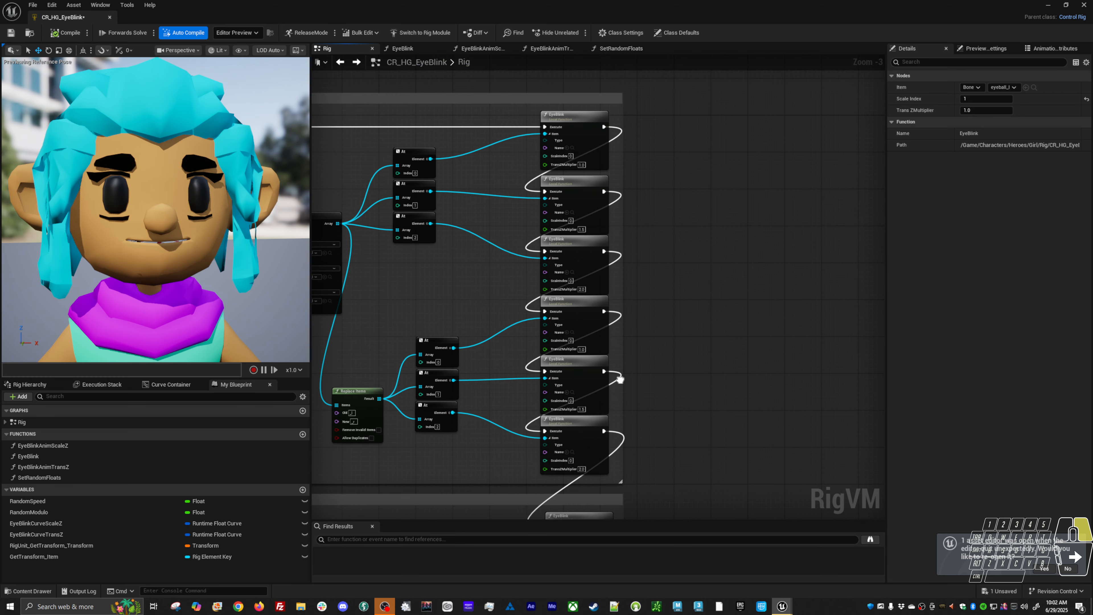
scroll(629, 239, down, 2)
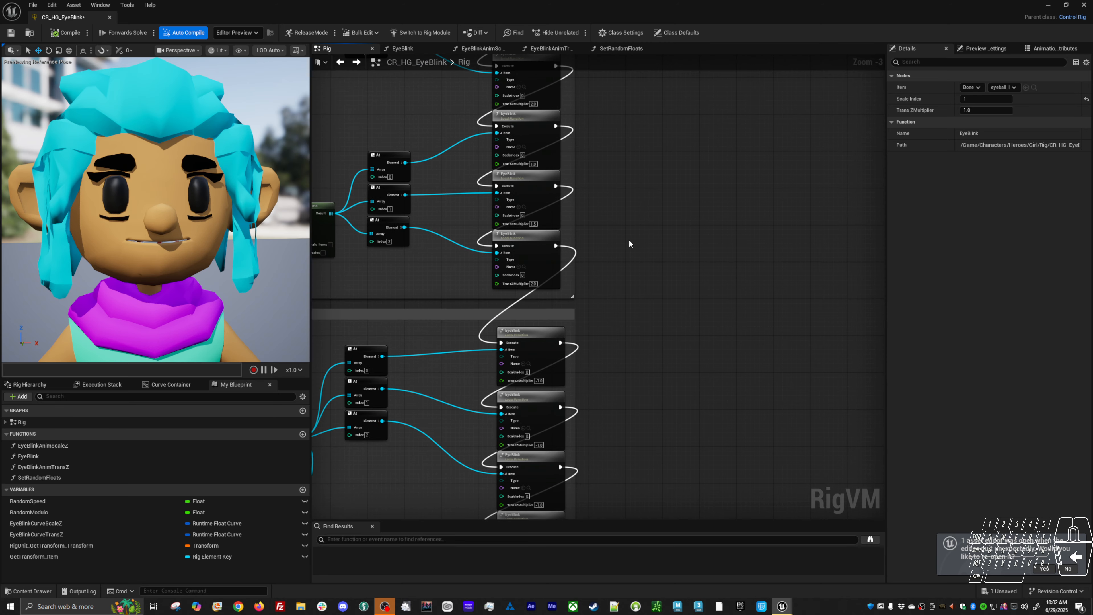
right_drag(624, 312, 706, 494)
right_drag(426, 272, 547, 351)
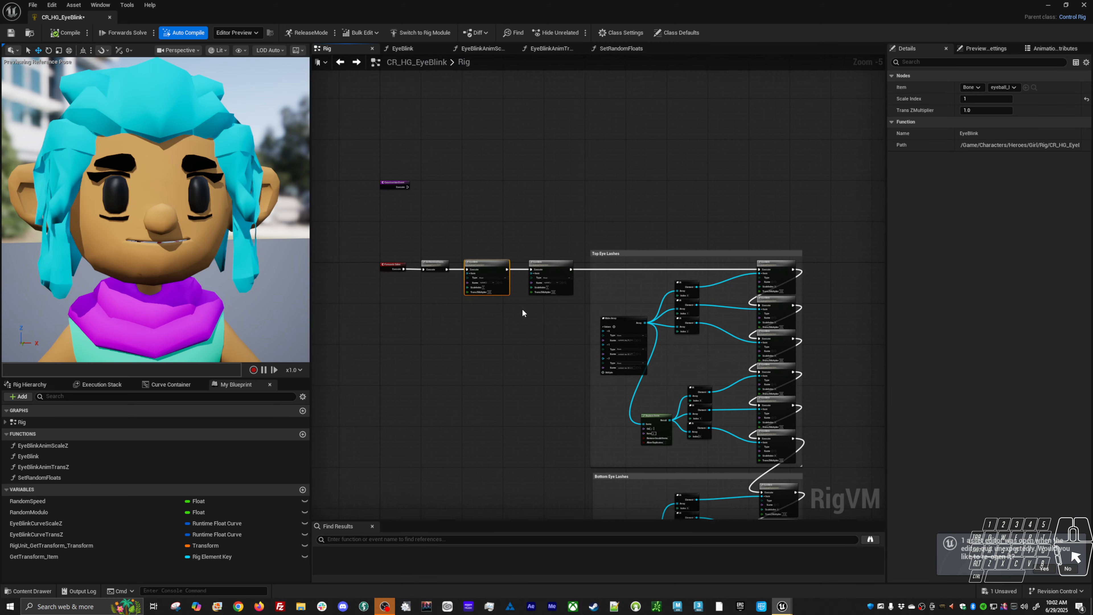
scroll(502, 296, up, 5)
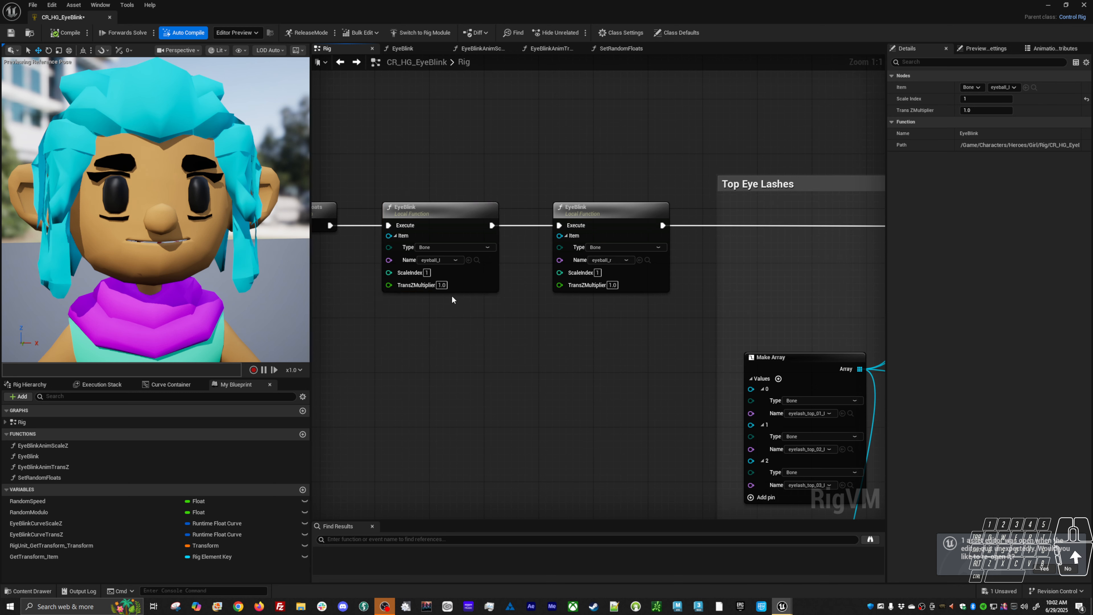
click(568, 224)
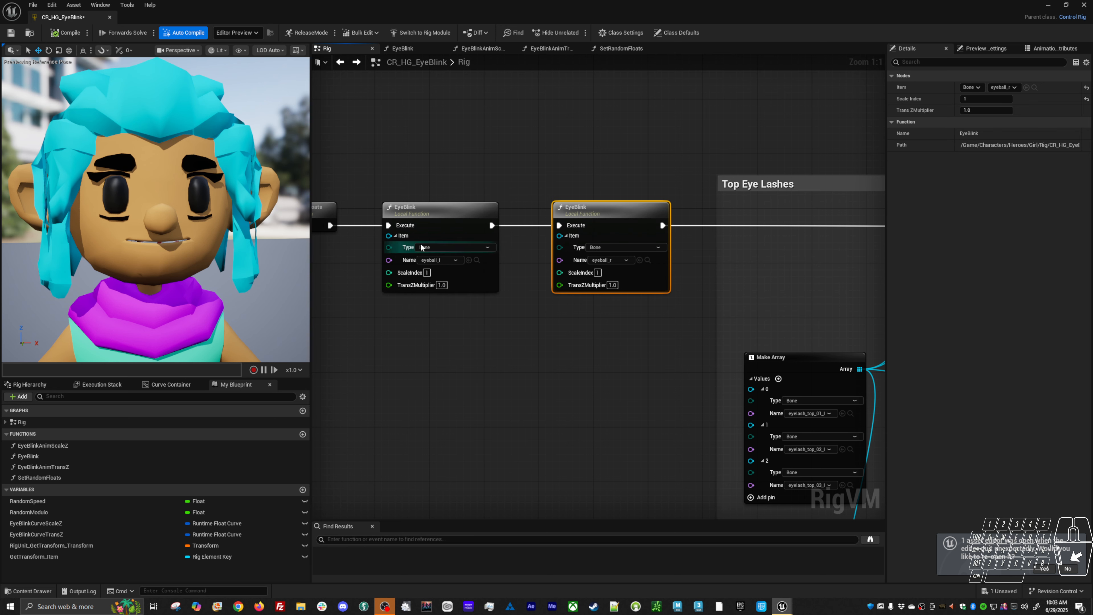
Open the SetRandomFloats function, examine its Set RandomSpeed and Set RandomModulo nodes, and return to the Rig graph
right_drag(457, 225, 478, 283)
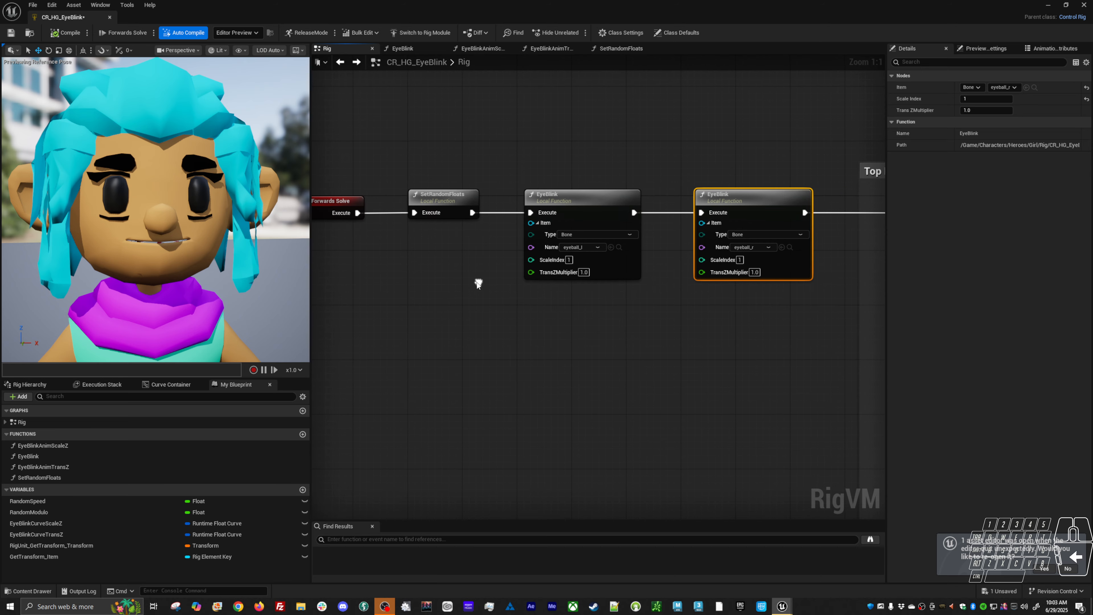
click(442, 200)
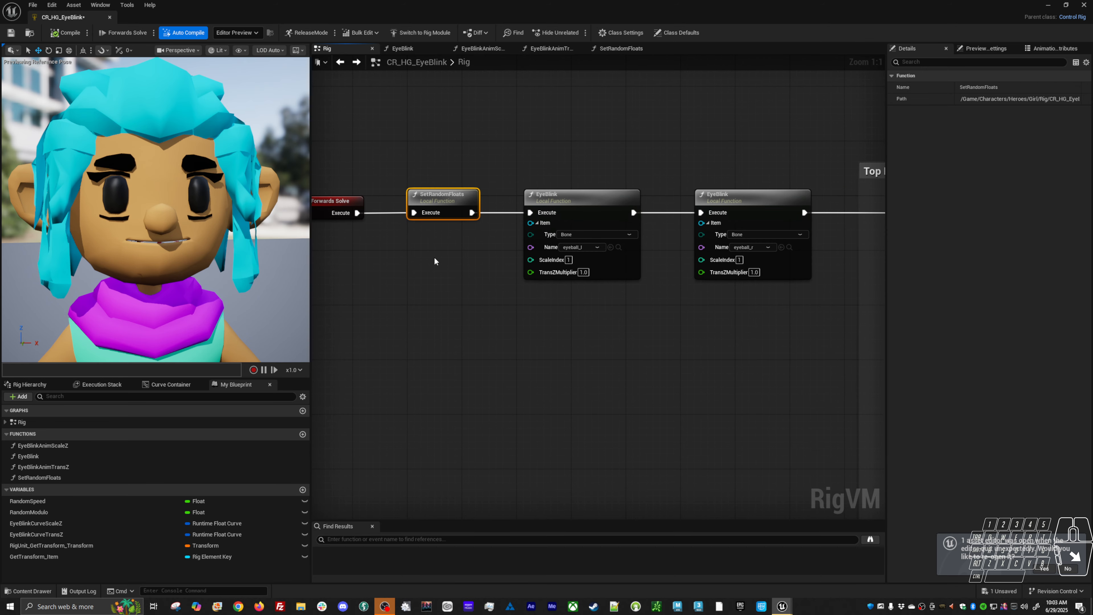
double_click(443, 201)
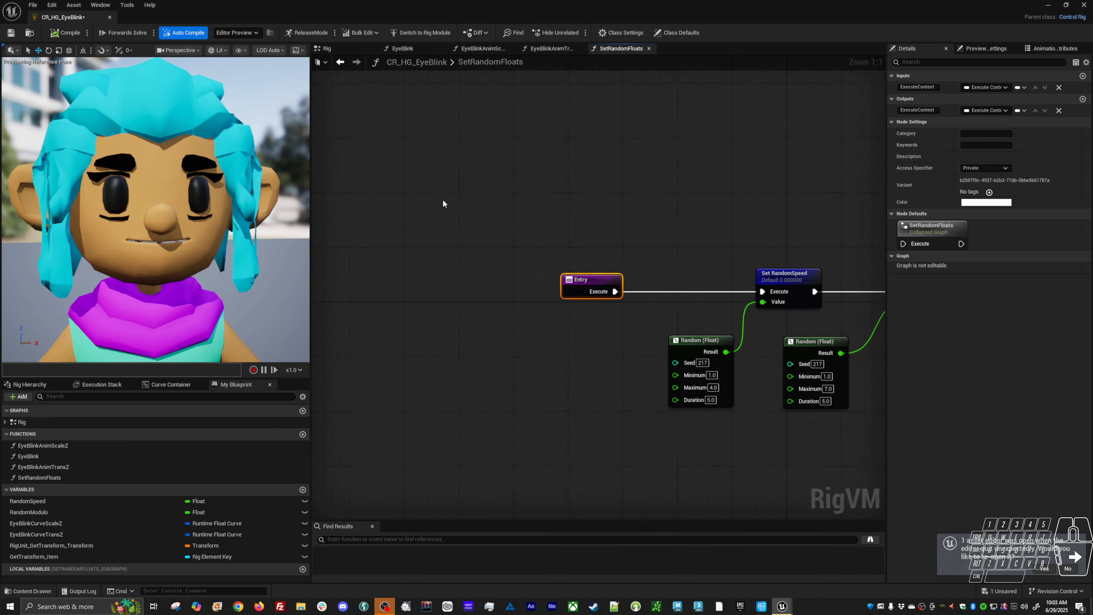
click(520, 256)
click(674, 252)
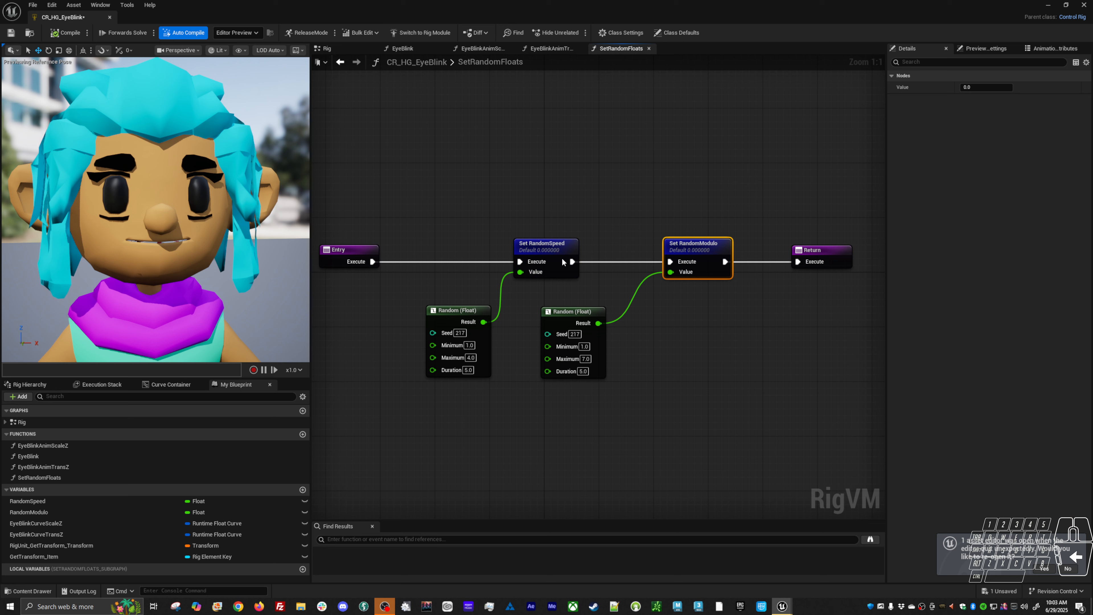
click(536, 255)
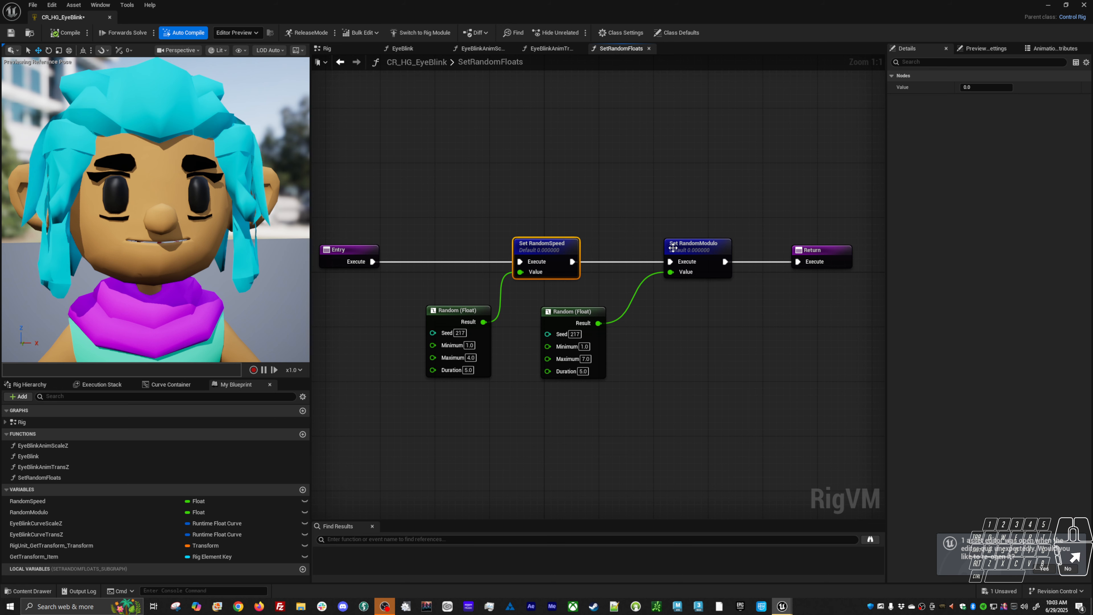
click(672, 247)
key(alt+Left)
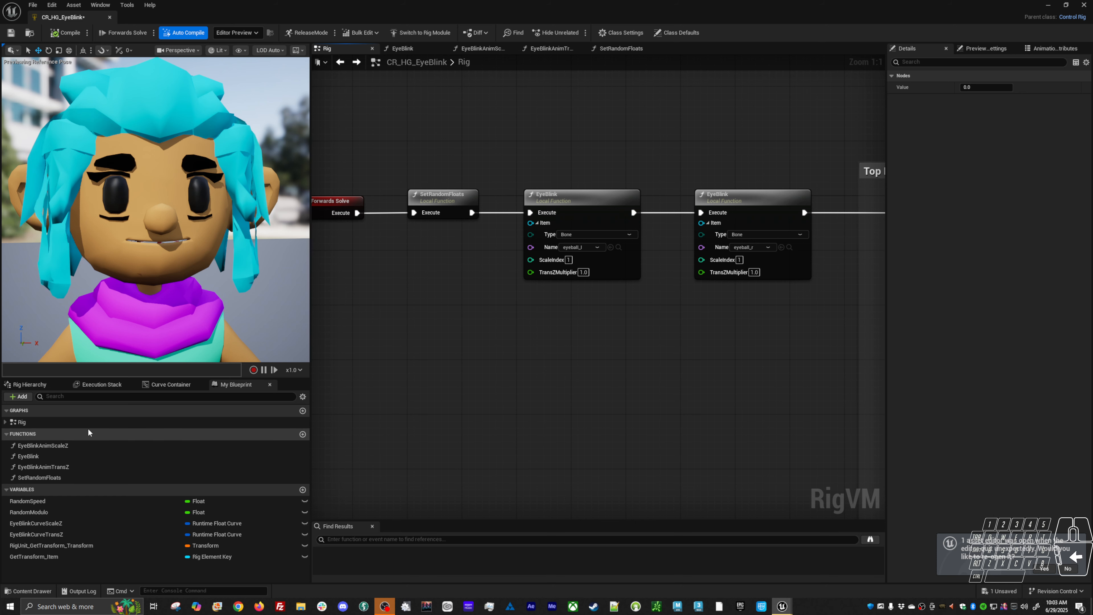
Open the EyeBlinkAnimScaleZ function and follow its chain from Accumulated Time through Evaluate Curve to the Scale result
double_click(44, 446)
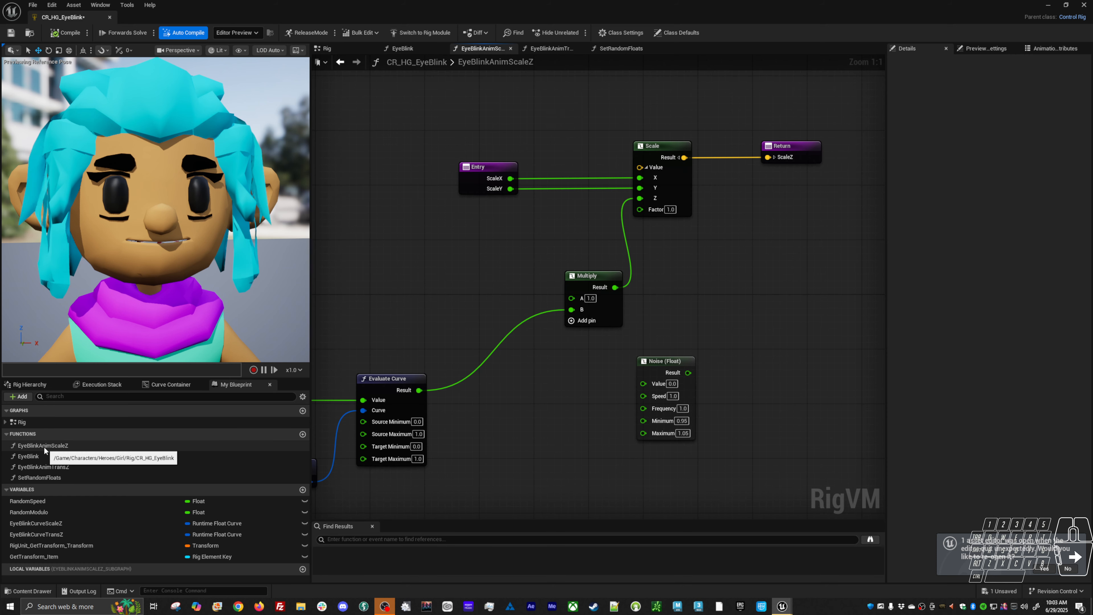
right_drag(474, 402, 681, 295)
scroll(537, 364, down, 2)
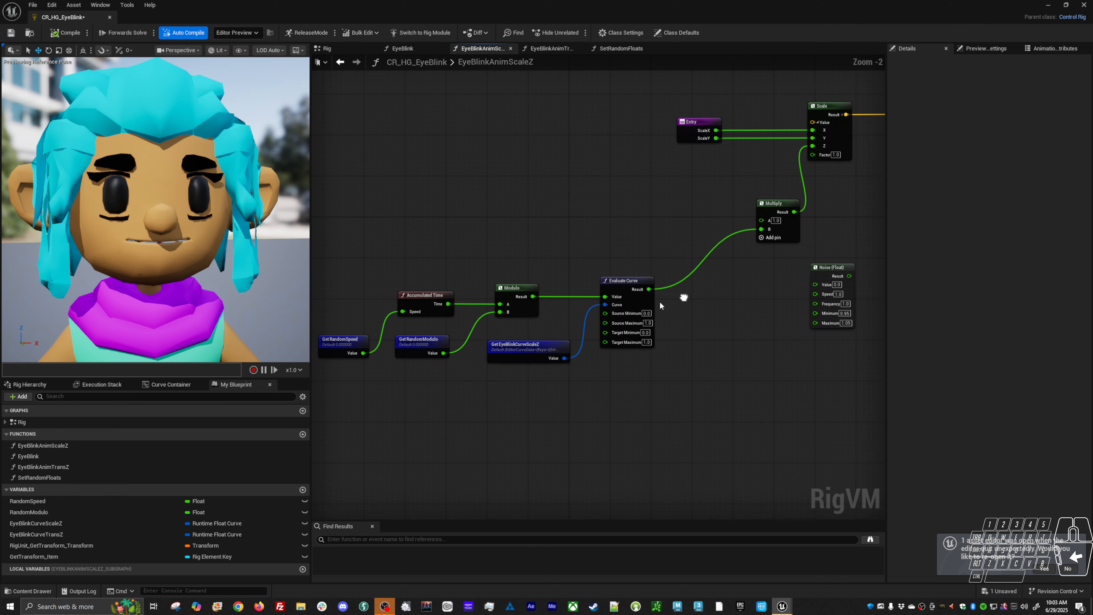
right_drag(604, 208, 521, 252)
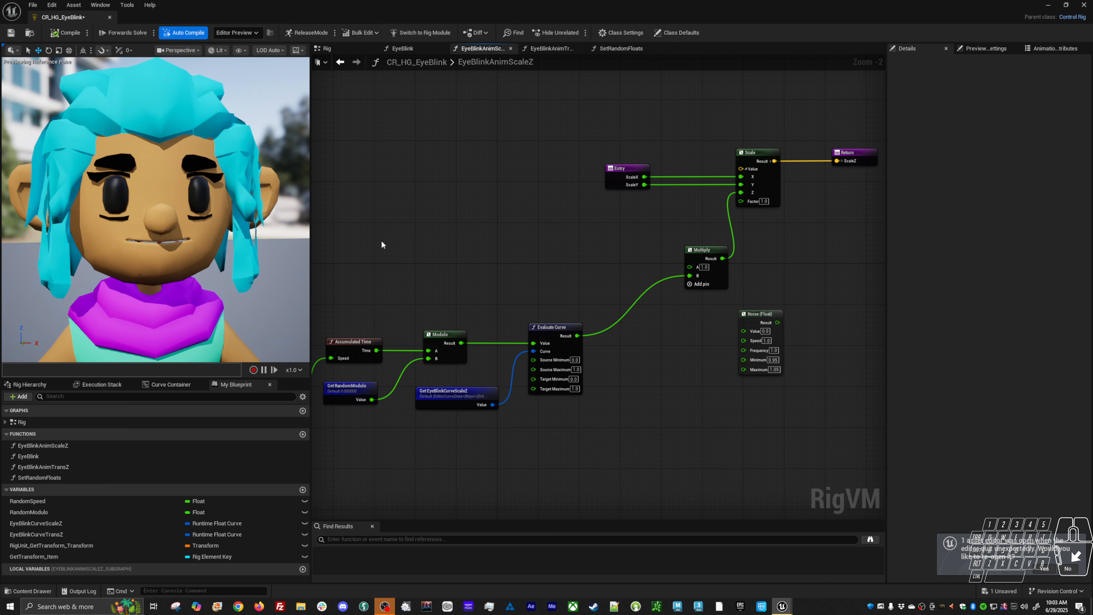
Open the EyeBlinkAnimTransZ function and trace how RandomSpeed, Accumulated Time and RandomModulo feed the Modulo node
double_click(45, 466)
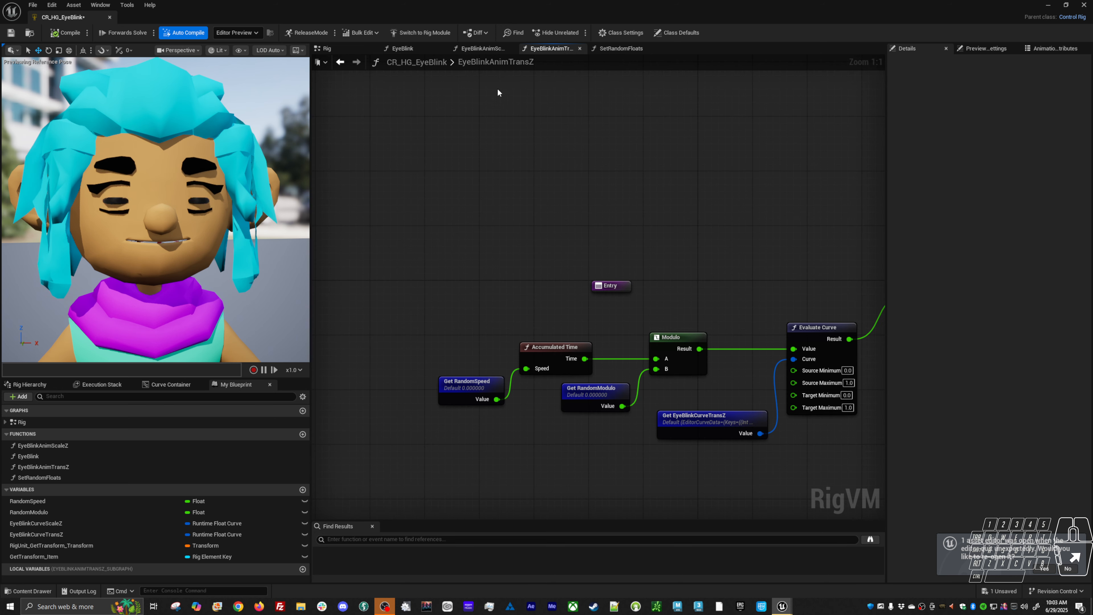
right_drag(626, 257, 499, 245)
right_drag(528, 306, 568, 289)
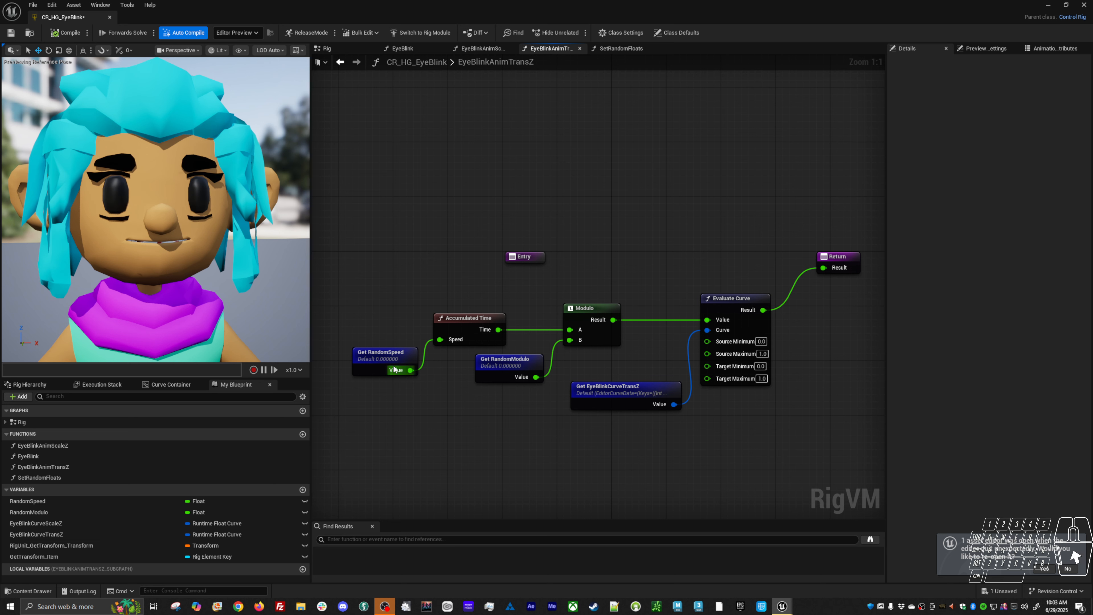
click(389, 358)
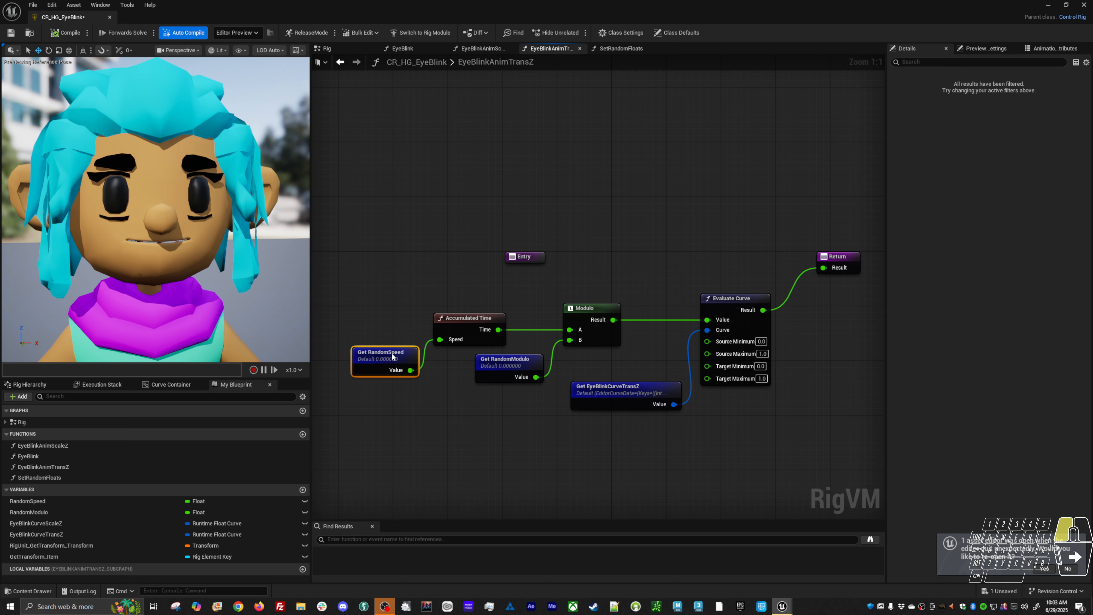
click(463, 329)
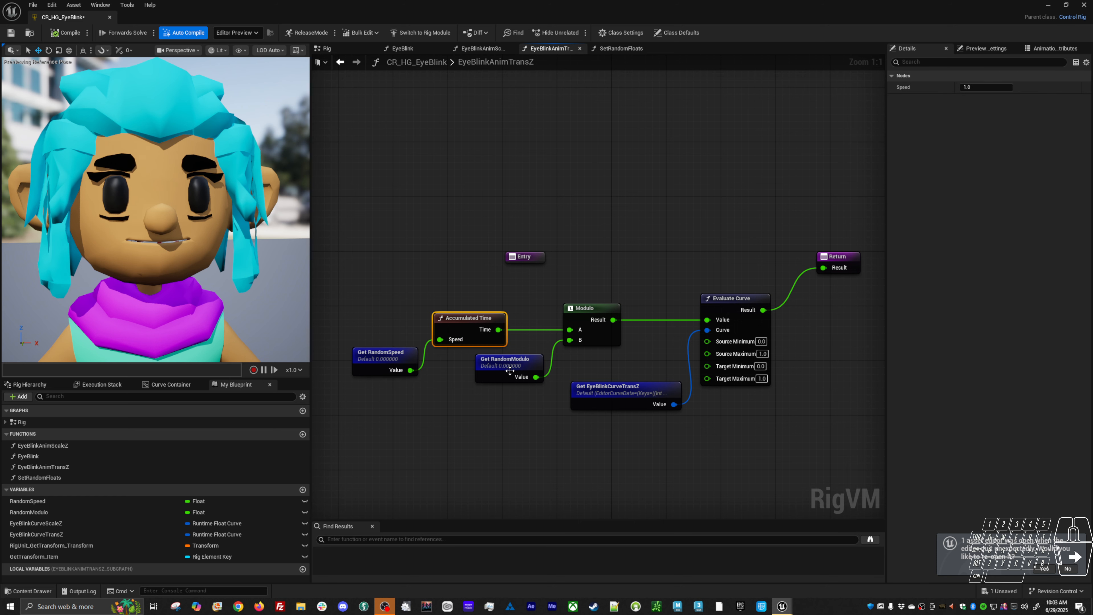
drag(509, 371, 516, 364)
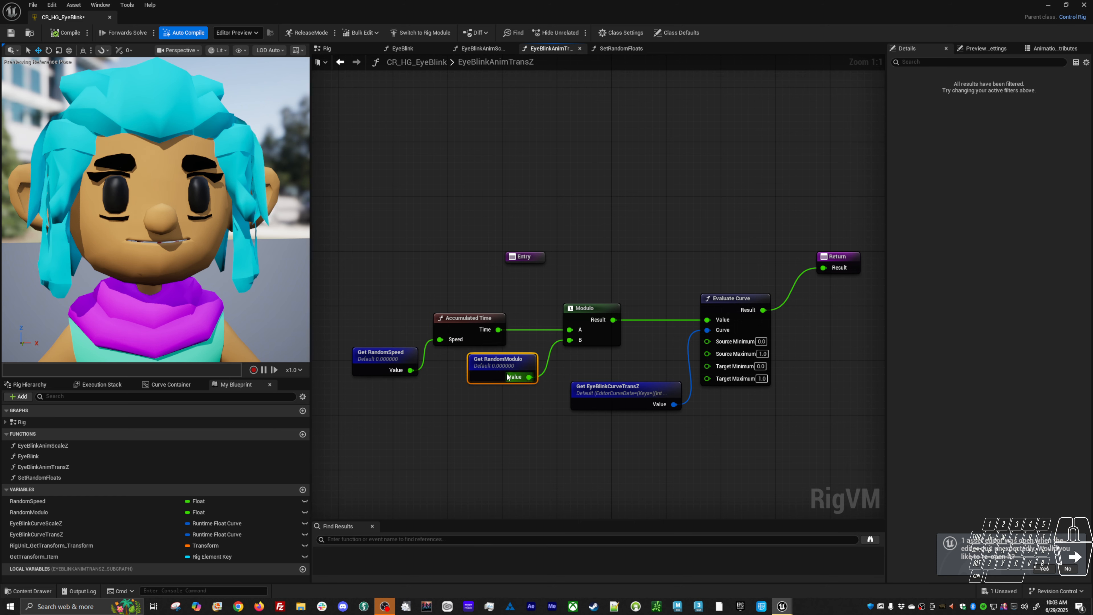
click(608, 314)
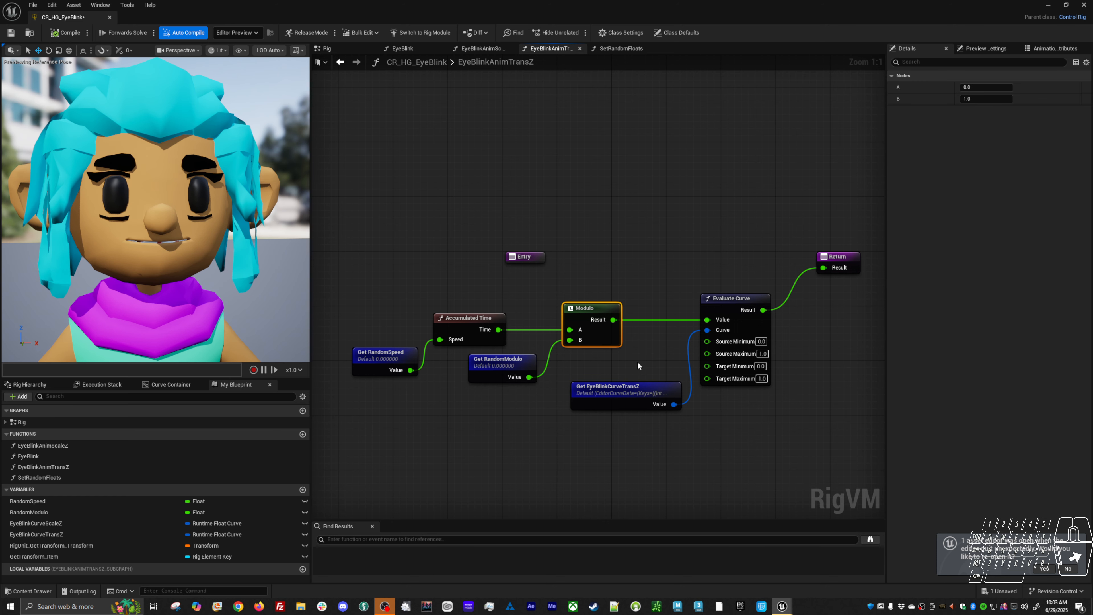
Examine the Evaluate Curve node's curve input and the default curves of the EyeBlinkCurveScaleZ and EyeBlinkCurveTransZ variables
right_drag(638, 366, 583, 347)
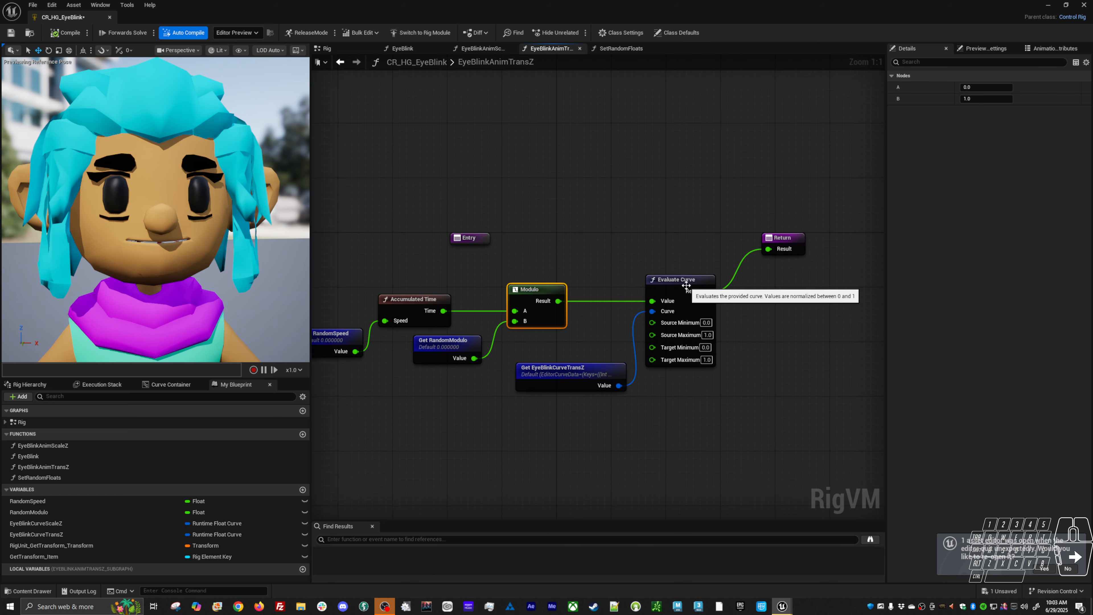
mouse_move(584, 379)
mouse_down()
mouse_move(563, 374)
mouse_move(569, 366)
mouse_up()
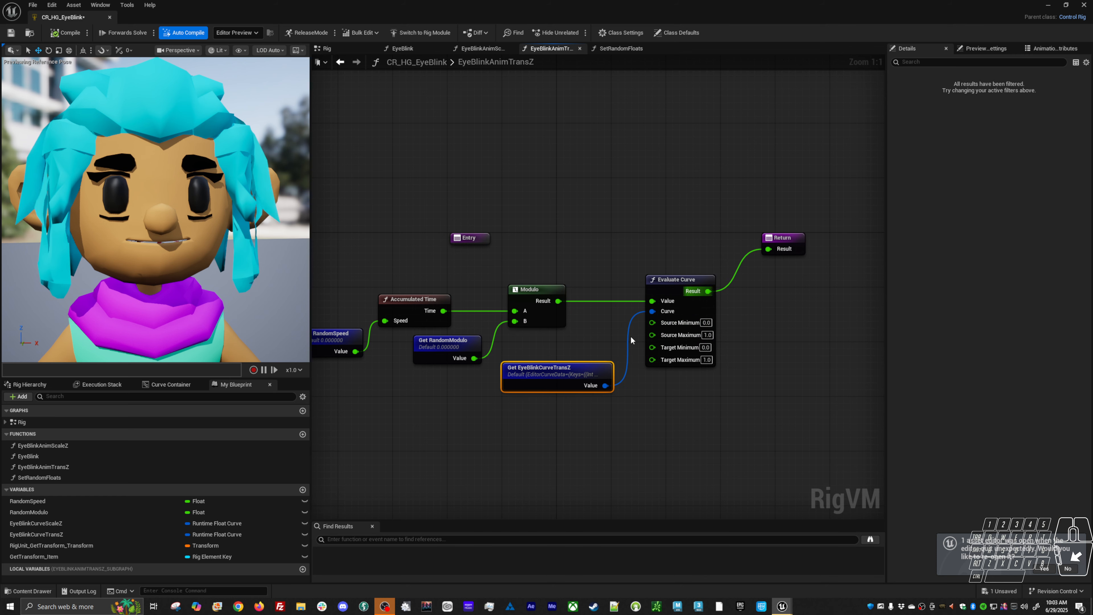
drag(576, 373, 584, 372)
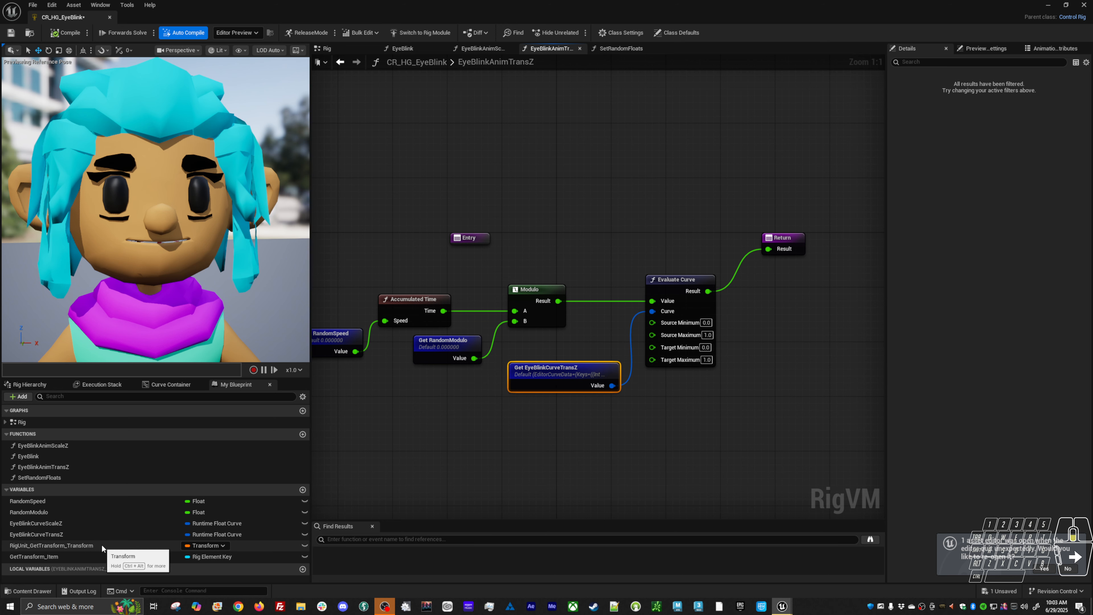
click(43, 523)
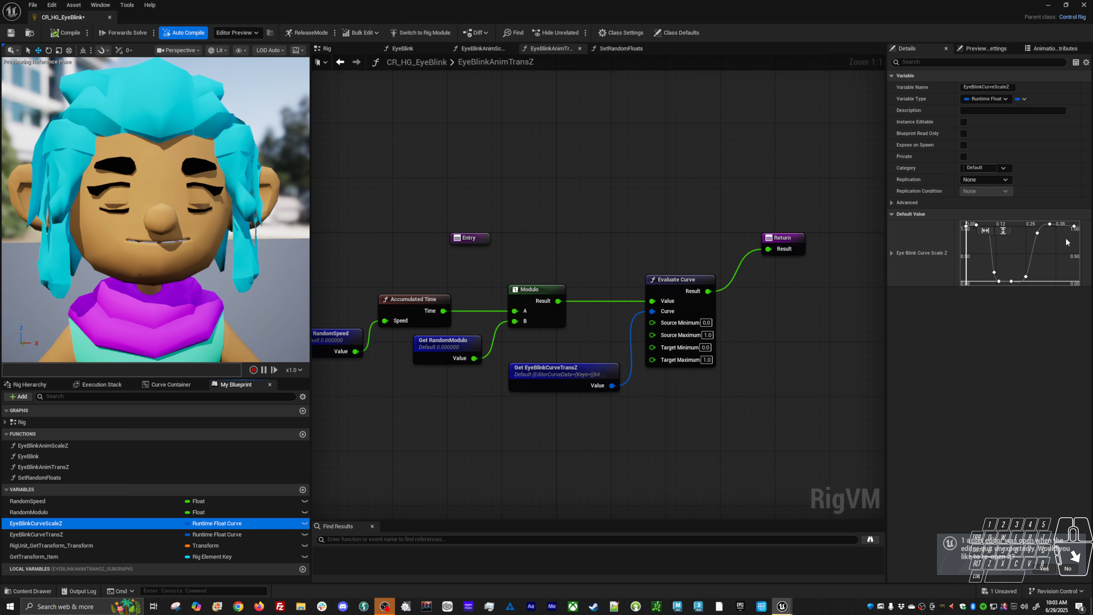
click(65, 537)
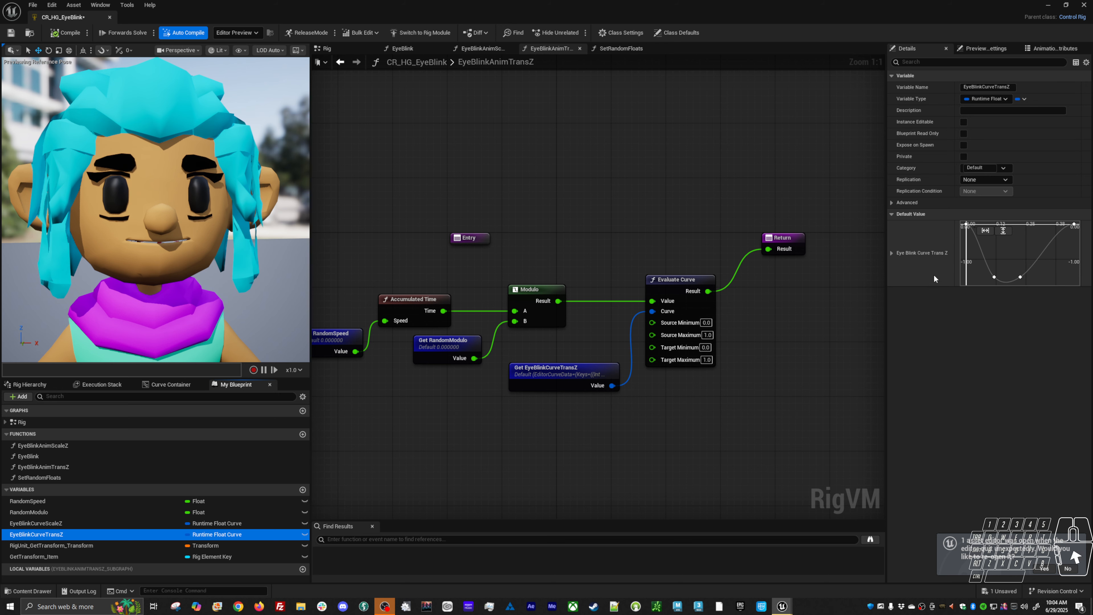
right_drag(554, 413, 563, 412)
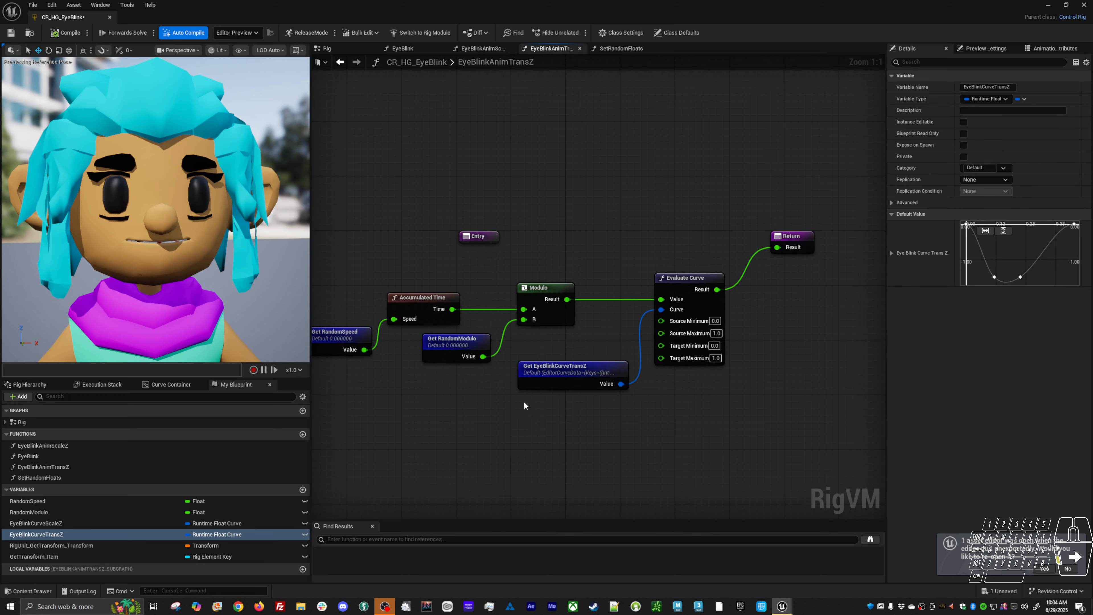
Return to the Rig graph and inspect the eyeball_l EyeBlink node and the details of the EyeBlinkAnimScaleZ and EyeBlinkAnimTransZ functions
key(alt+Left)
key(alt+Left)
right_drag(669, 347, 568, 367)
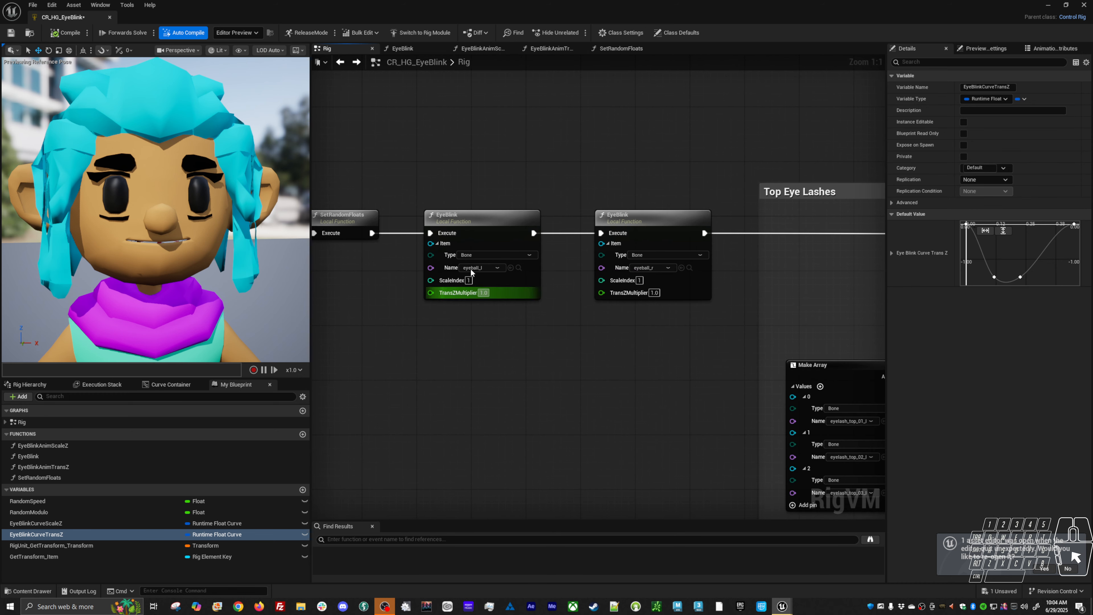
click(475, 222)
right_drag(386, 168, 561, 165)
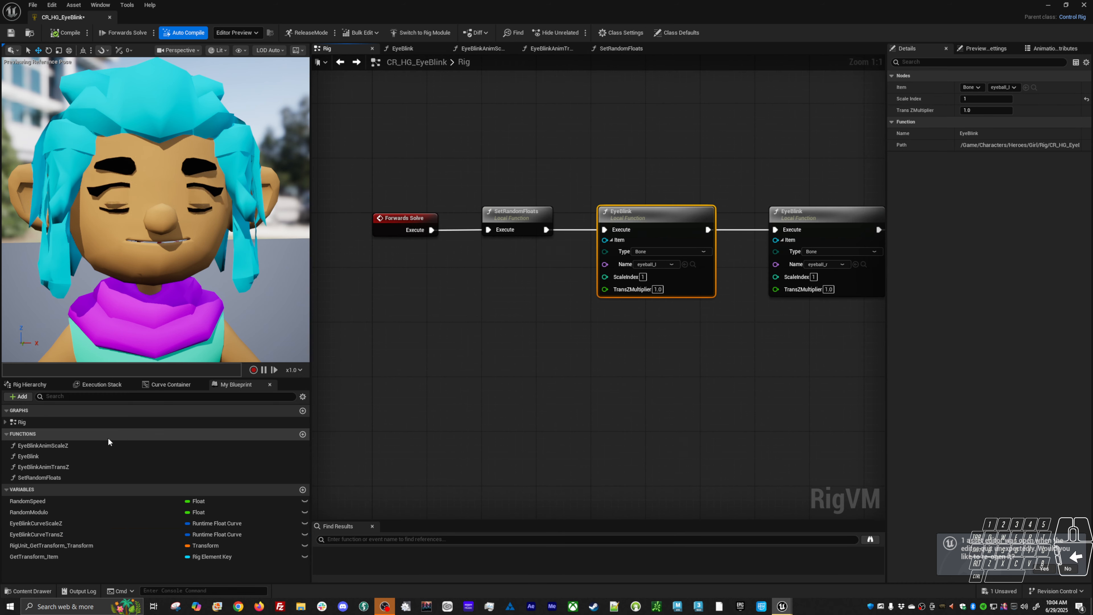
click(76, 445)
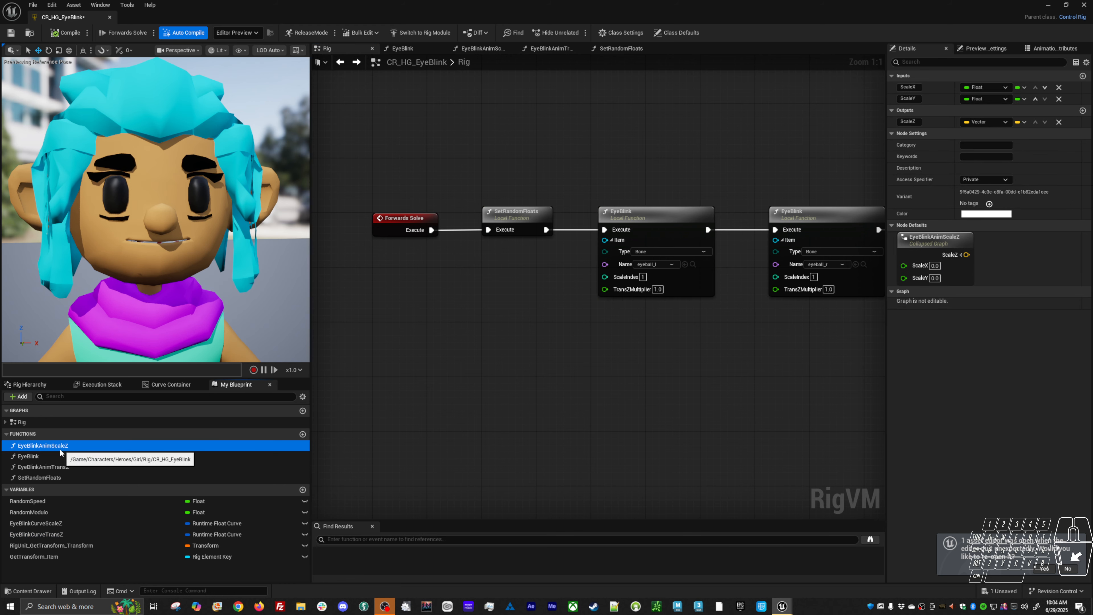
click(33, 468)
Open the EyeBlink function from the eyeball_l node and examine its Entry and Get Transform - Bone nodes
double_click(646, 215)
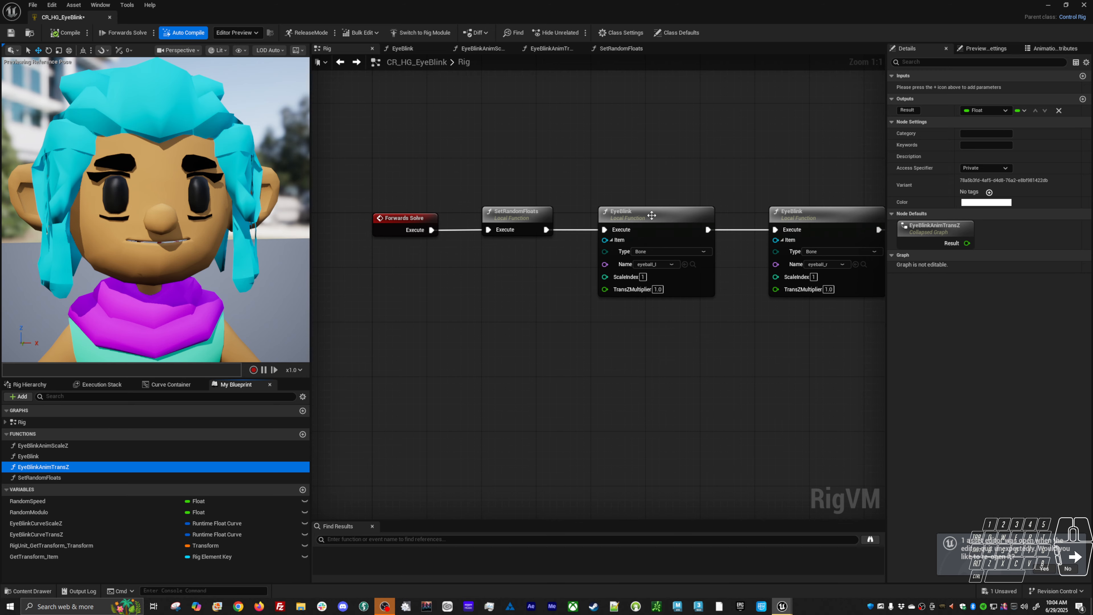
right_drag(688, 315, 485, 216)
right_drag(437, 257, 568, 270)
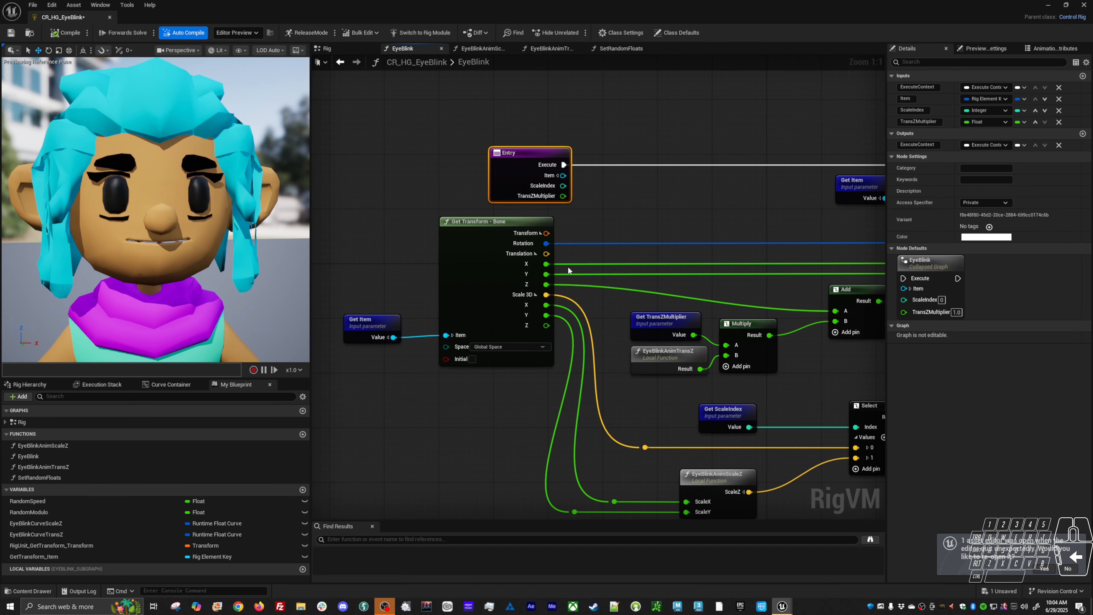
right_drag(478, 263, 437, 234)
click(475, 211)
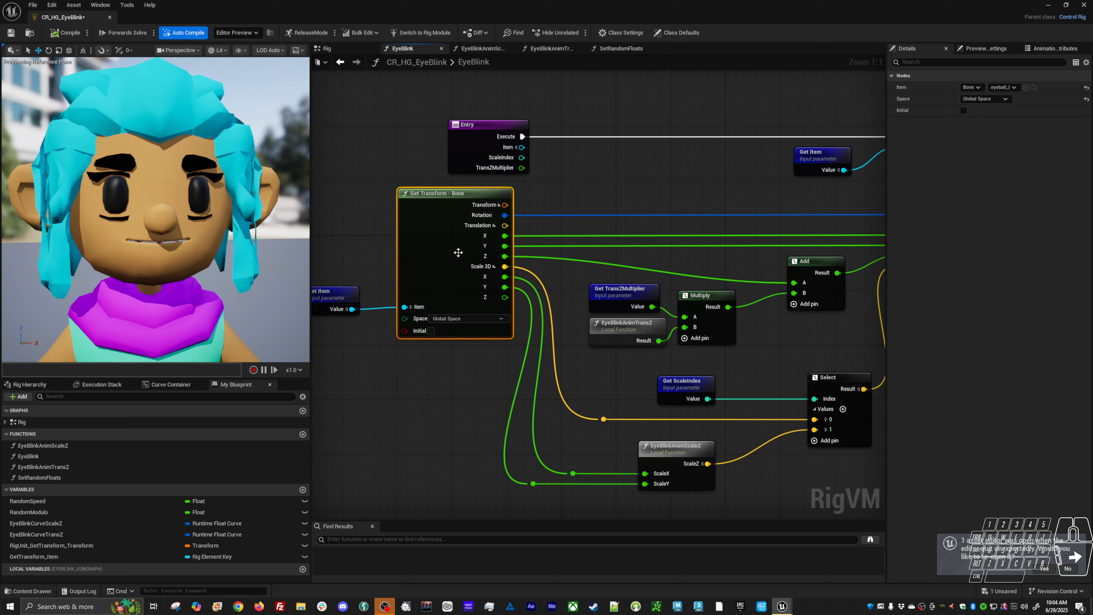
Expand the value of the Get Item node feeding Get Transform - Bone to view its Type and Name
right_drag(360, 308, 450, 305)
click(424, 298)
drag(424, 298, 431, 288)
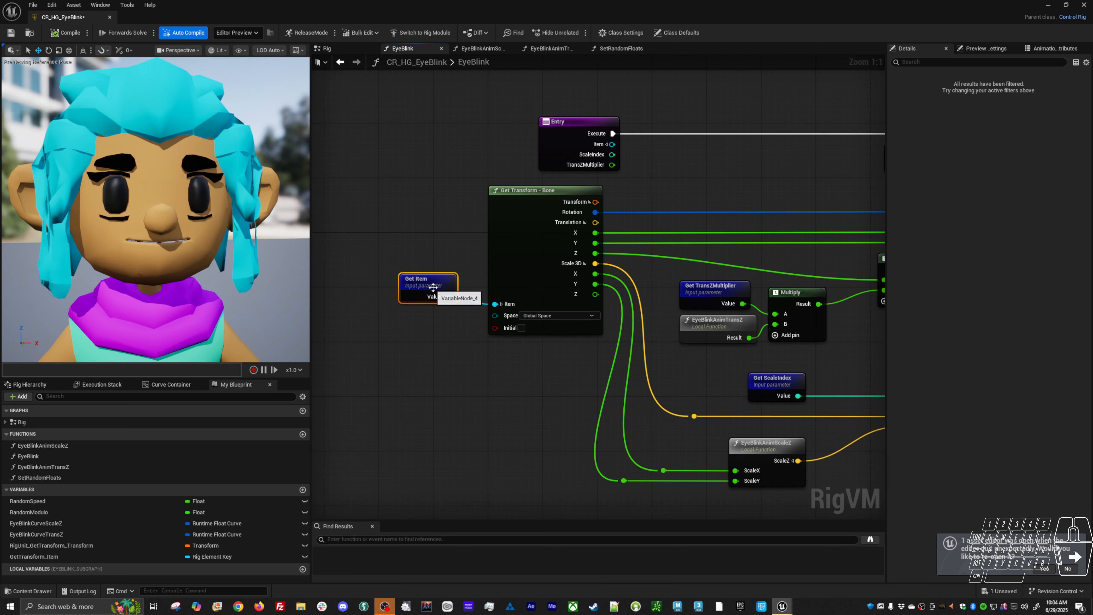
right_drag(694, 214, 626, 232)
click(374, 314)
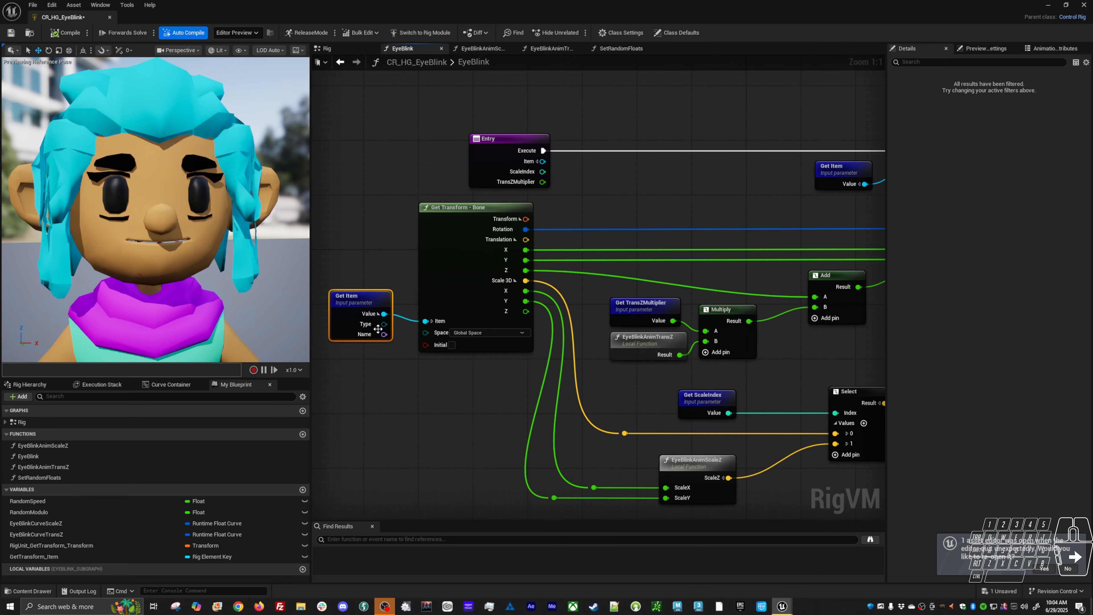
Collapse the Get Item value's sub-pins and inspect the EyeBlink function's Entry inputs and the Get Transform - Bone node
click(378, 314)
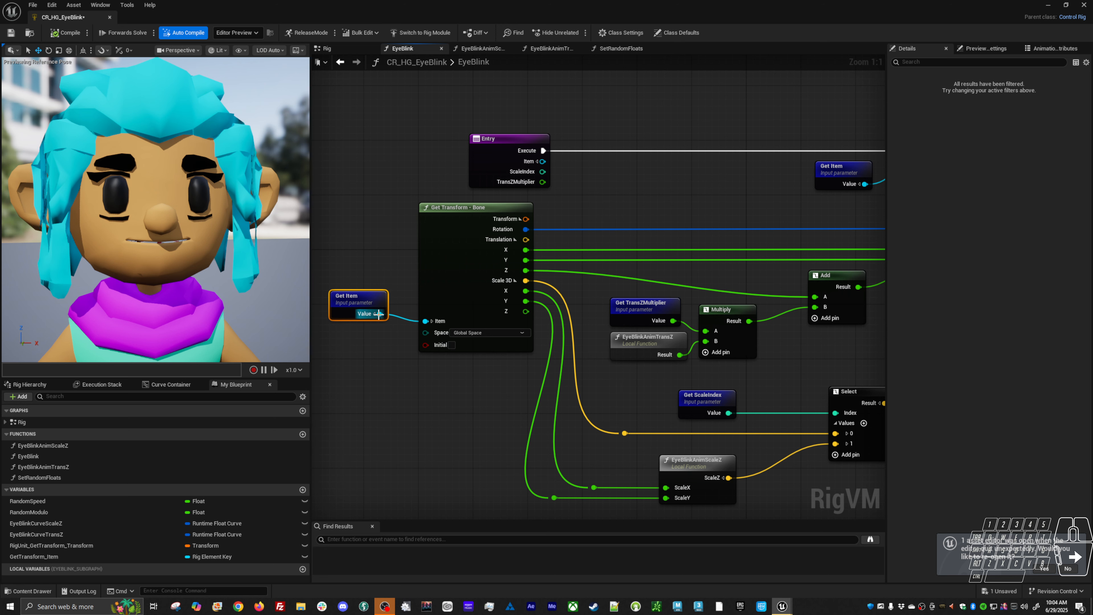
click(503, 162)
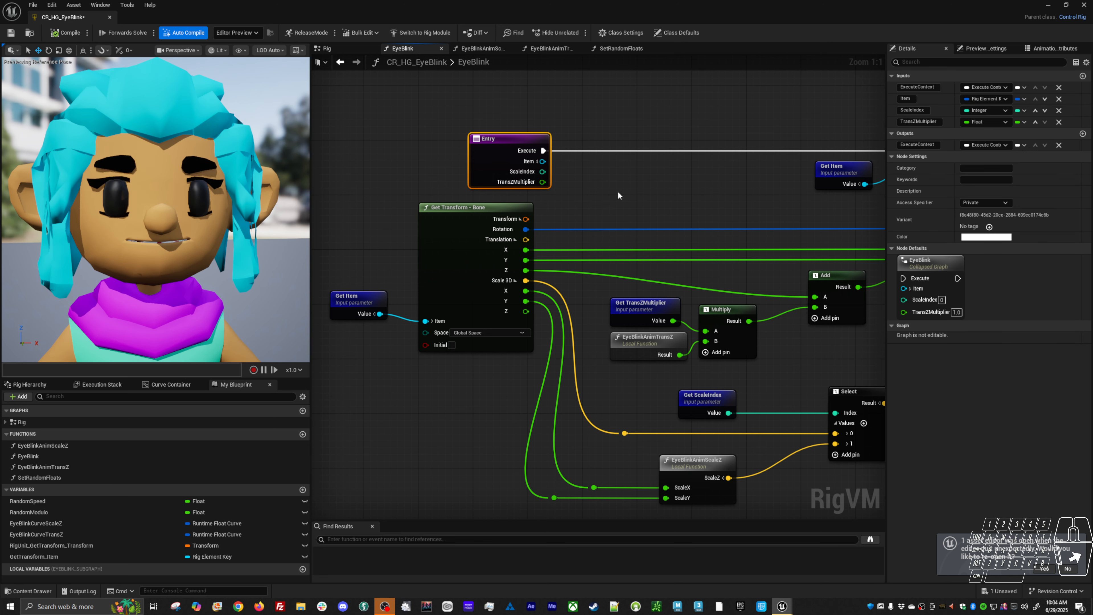
right_drag(619, 192, 556, 204)
click(407, 274)
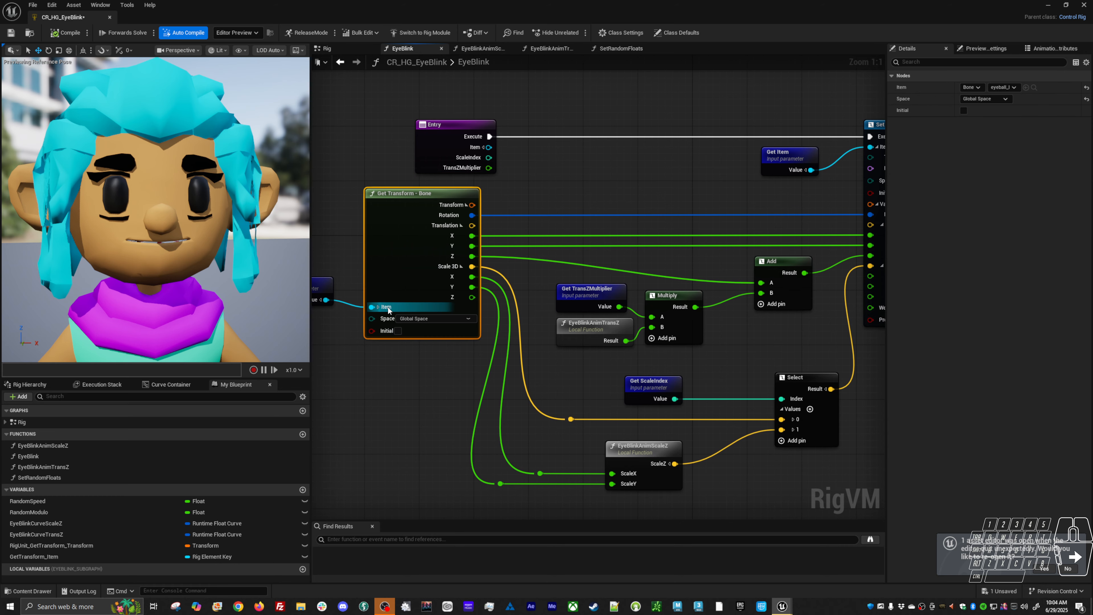
right_drag(328, 251, 363, 247)
right_drag(668, 217, 701, 216)
right_drag(515, 254, 589, 236)
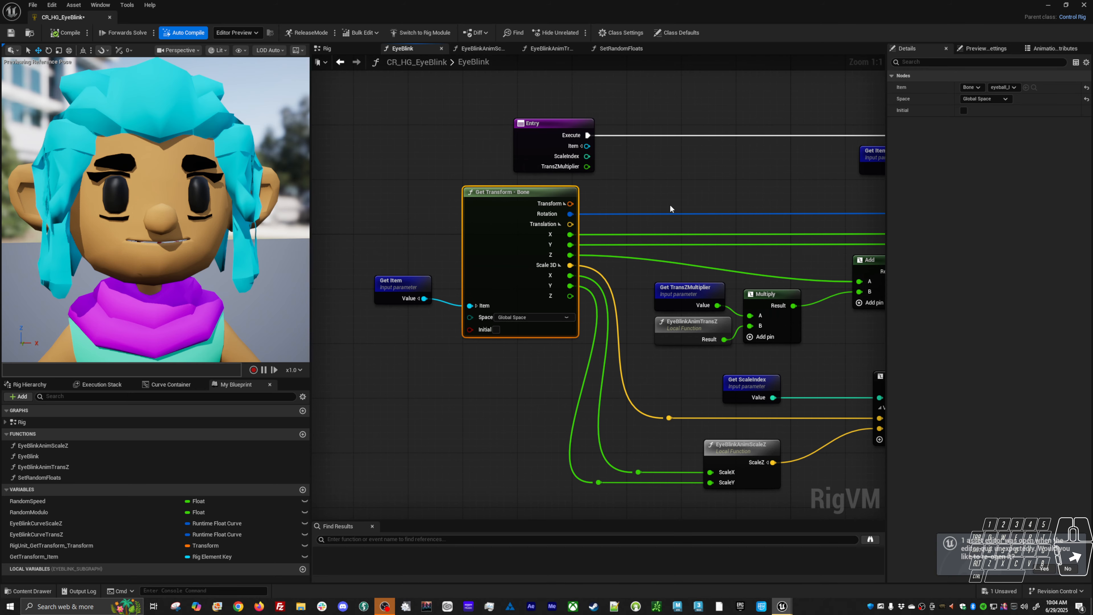
Trace the connections into the Set Transform - Bone node and inspect the Get Item node feeding it
right_drag(670, 206, 542, 210)
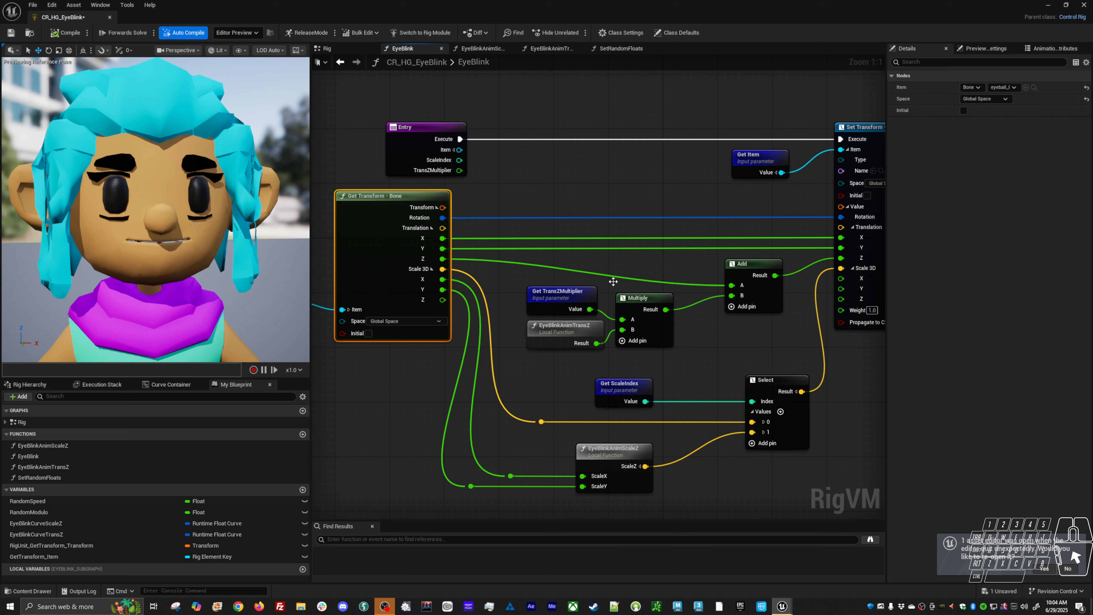
right_drag(738, 245, 467, 312)
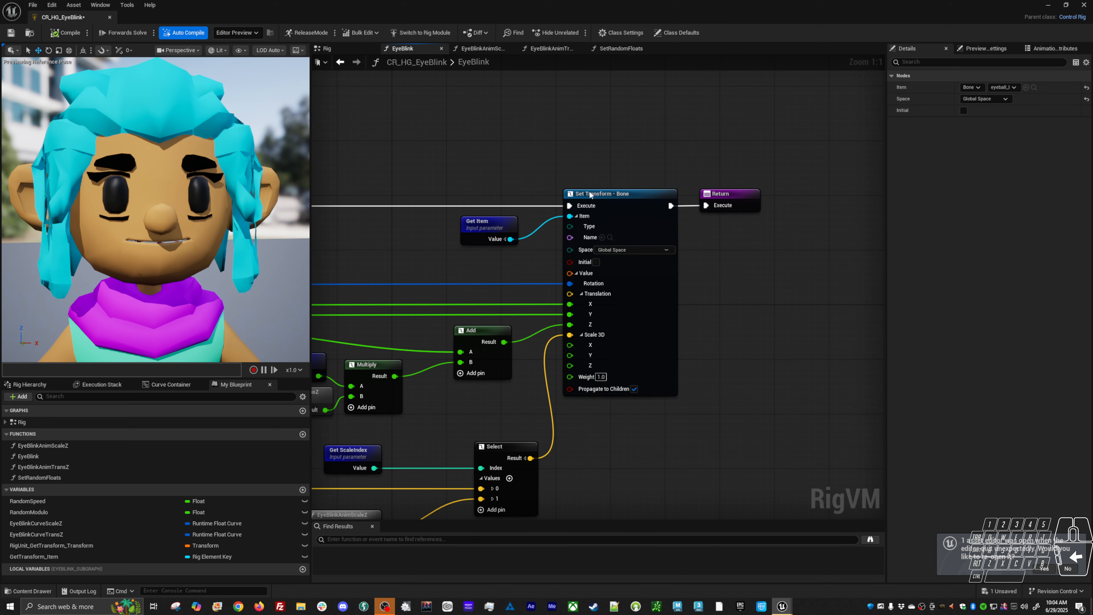
click(482, 225)
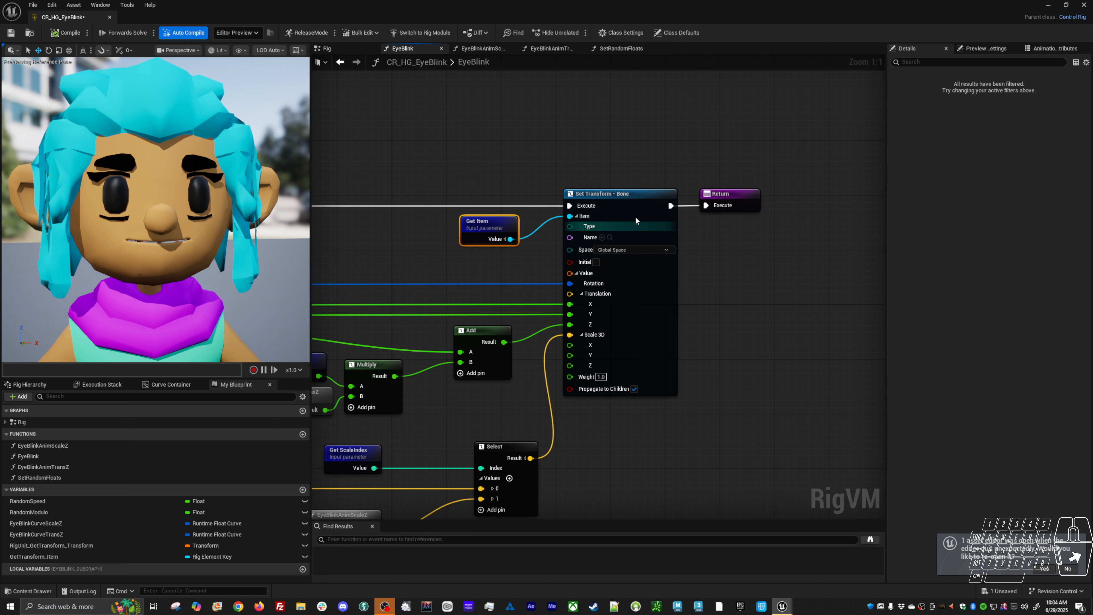
right_drag(733, 379, 779, 361)
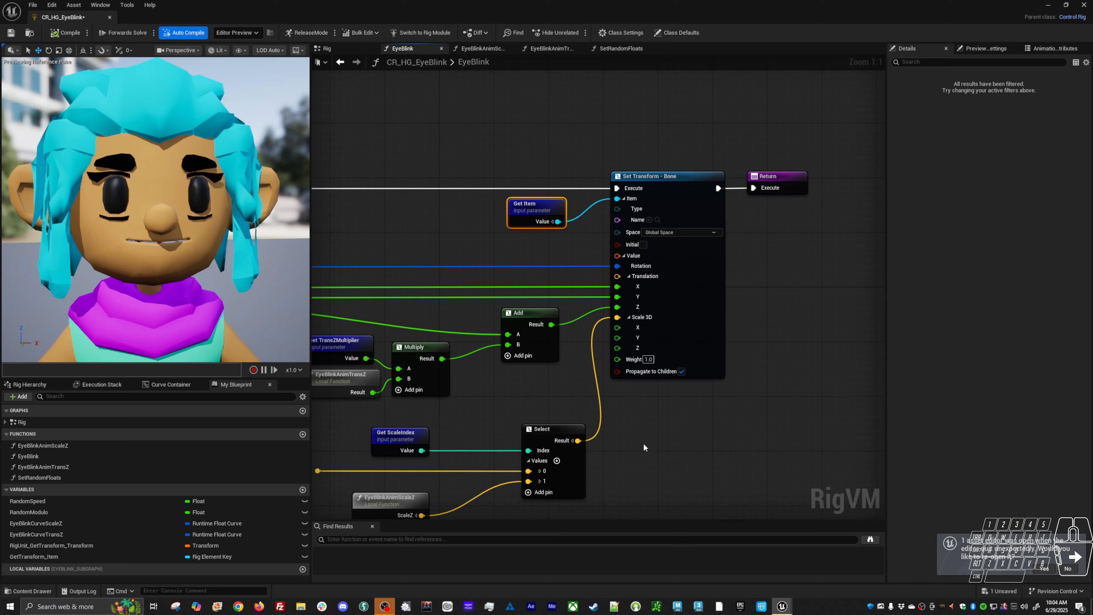
right_drag(643, 442, 811, 393)
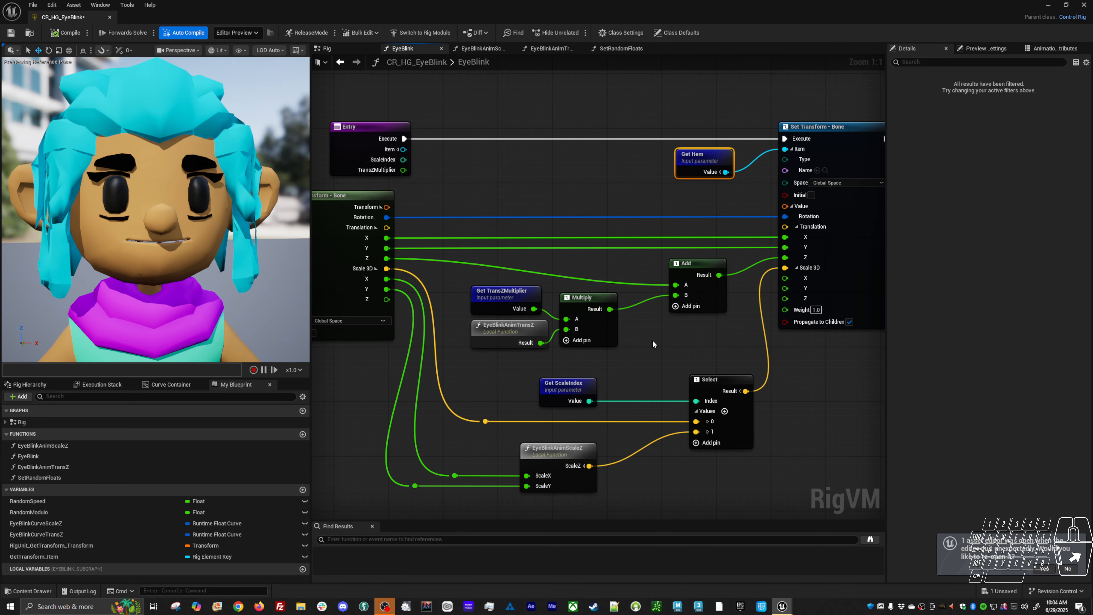
Inspect the EyeBlinkAnimScaleZ node and how the Scale 3D values reach Set Transform - Bone through the Select node
right_drag(454, 228, 442, 215)
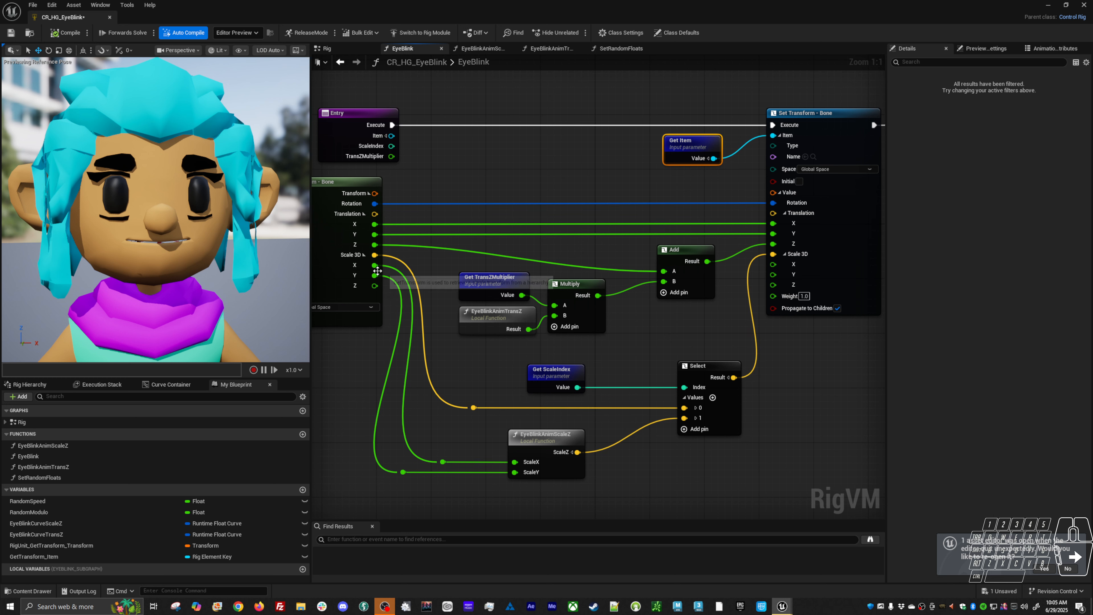
click(564, 444)
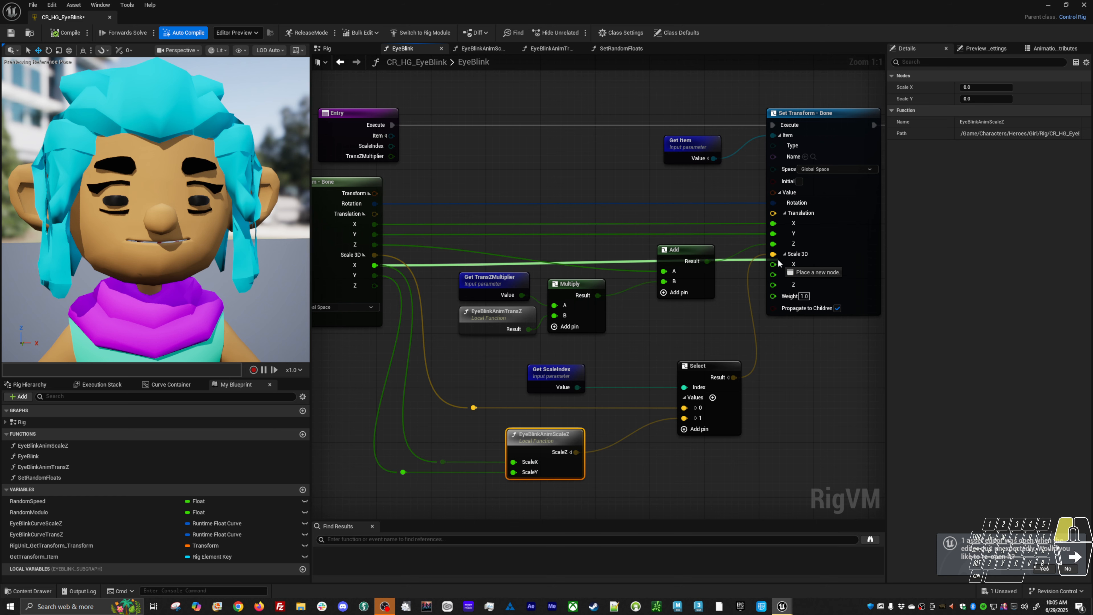
click(451, 361)
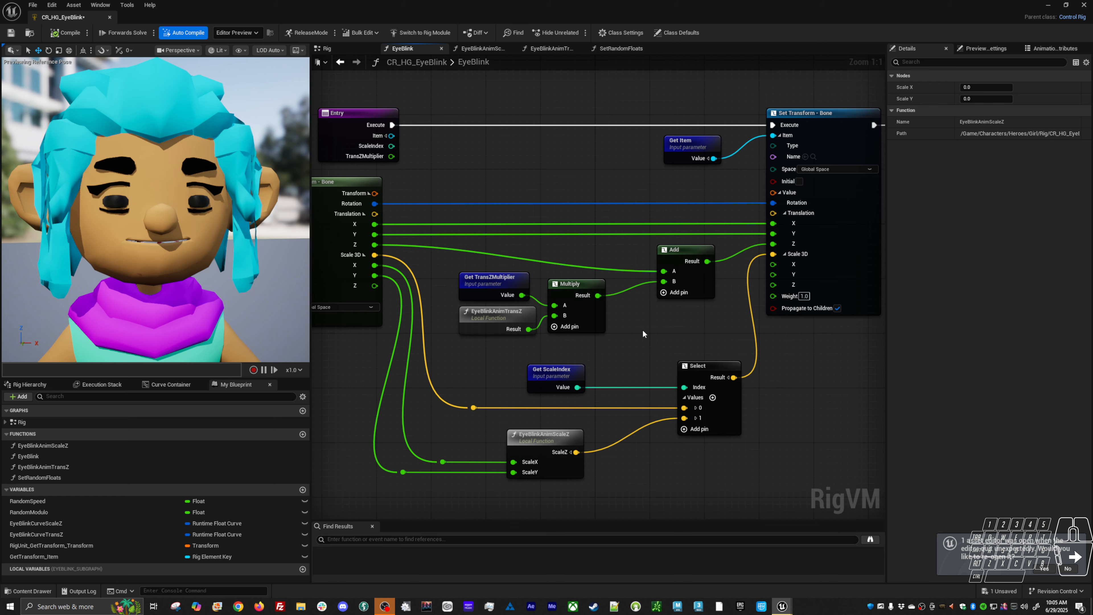
right_drag(667, 316, 693, 330)
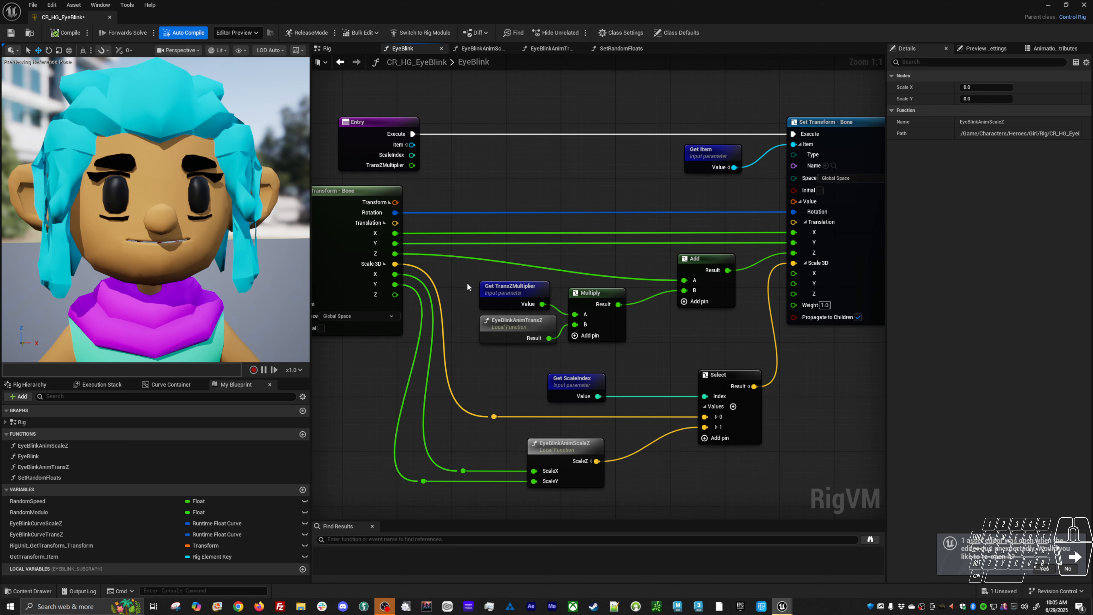
Review the Get Transform - Bone node, its Get Item source, and its Translation Z path into the Add node
click(366, 189)
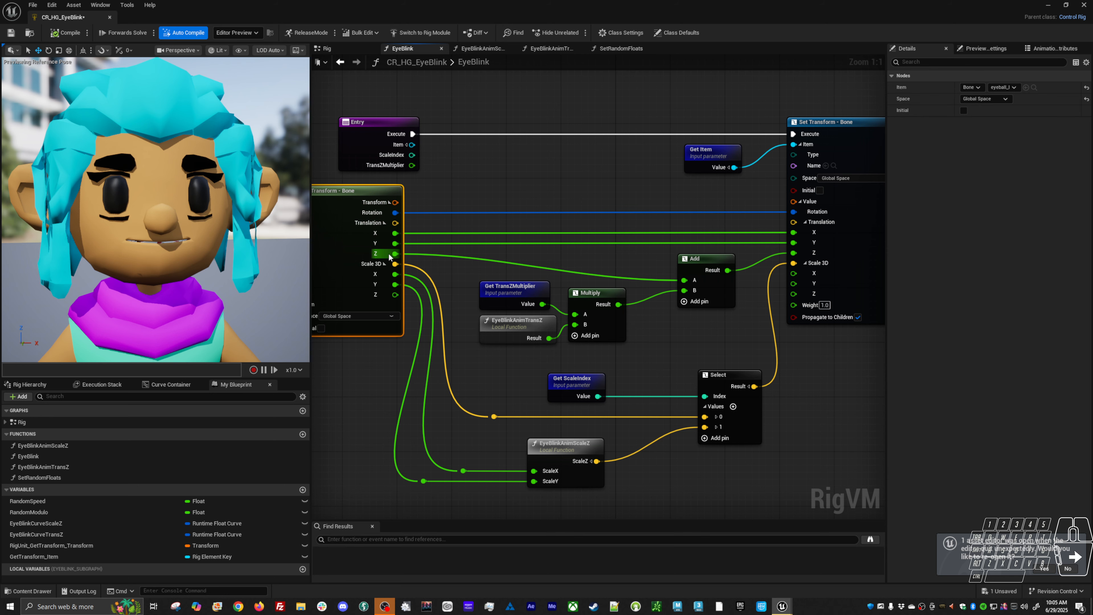
right_drag(384, 252, 429, 246)
right_drag(327, 281, 490, 280)
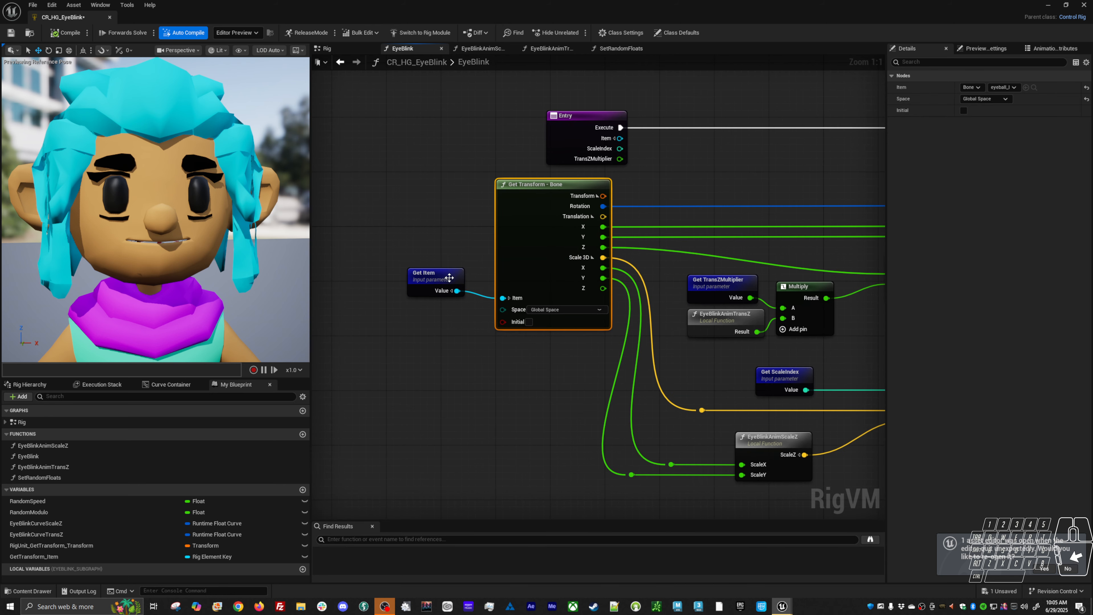
click(451, 280)
right_drag(594, 261, 407, 271)
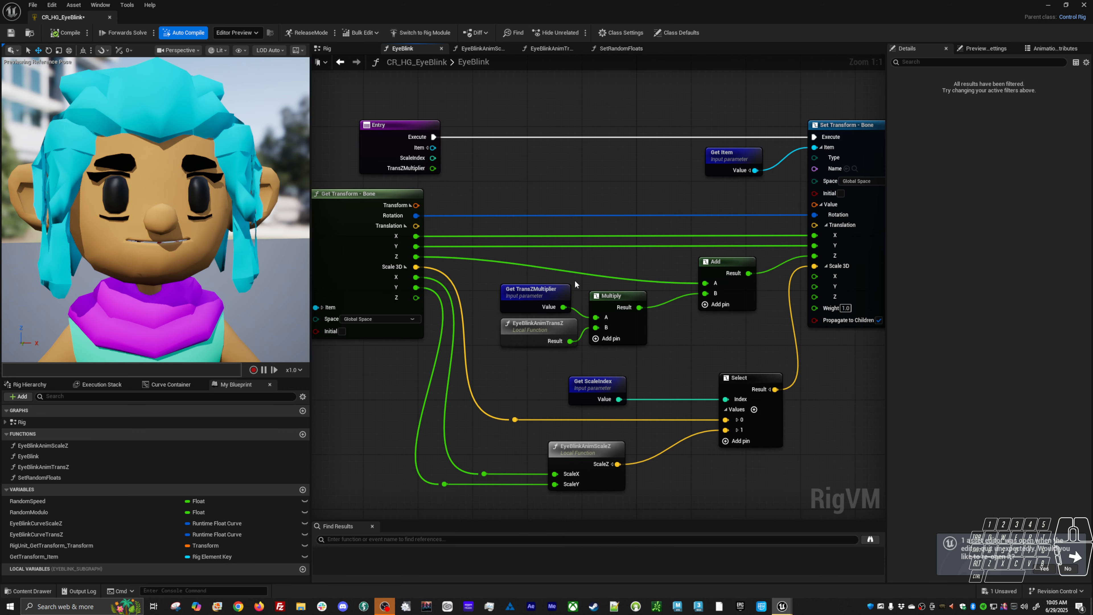
Open the EyeBlinkAnimTransZ function from the Multiply node's input and examine its nodes and the EyeBlinkCurveTransZ variable's default curve
drag(728, 265, 714, 261)
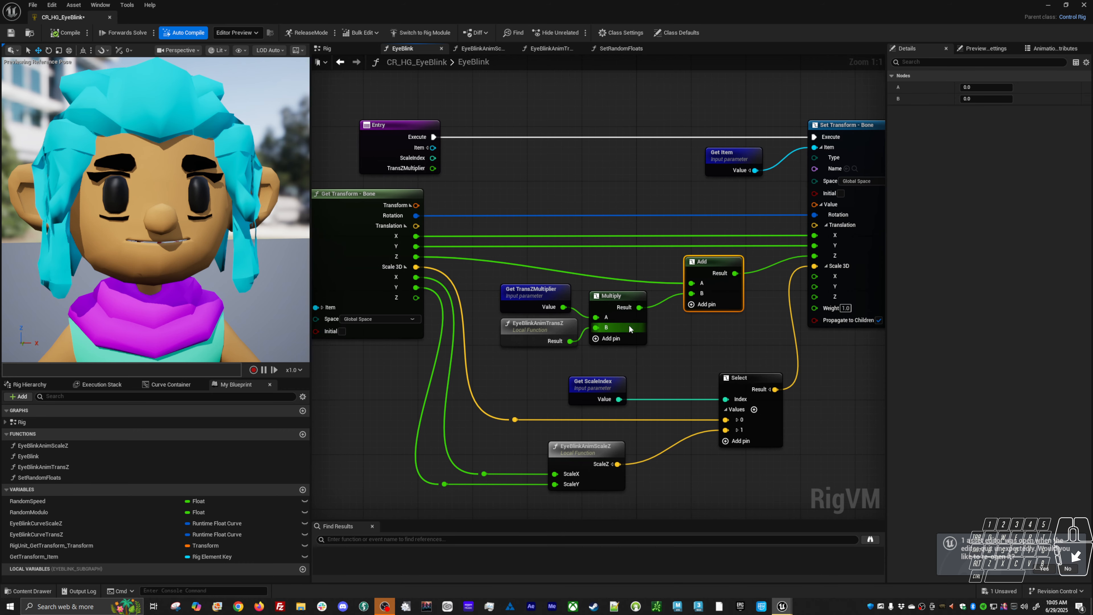
drag(549, 326, 547, 335)
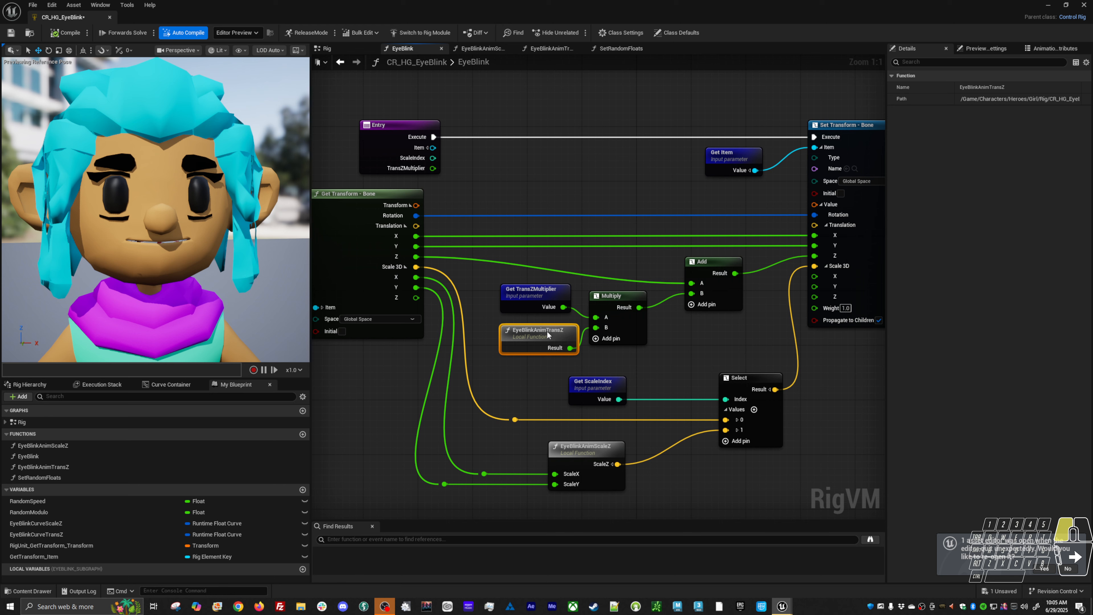
double_click(546, 331)
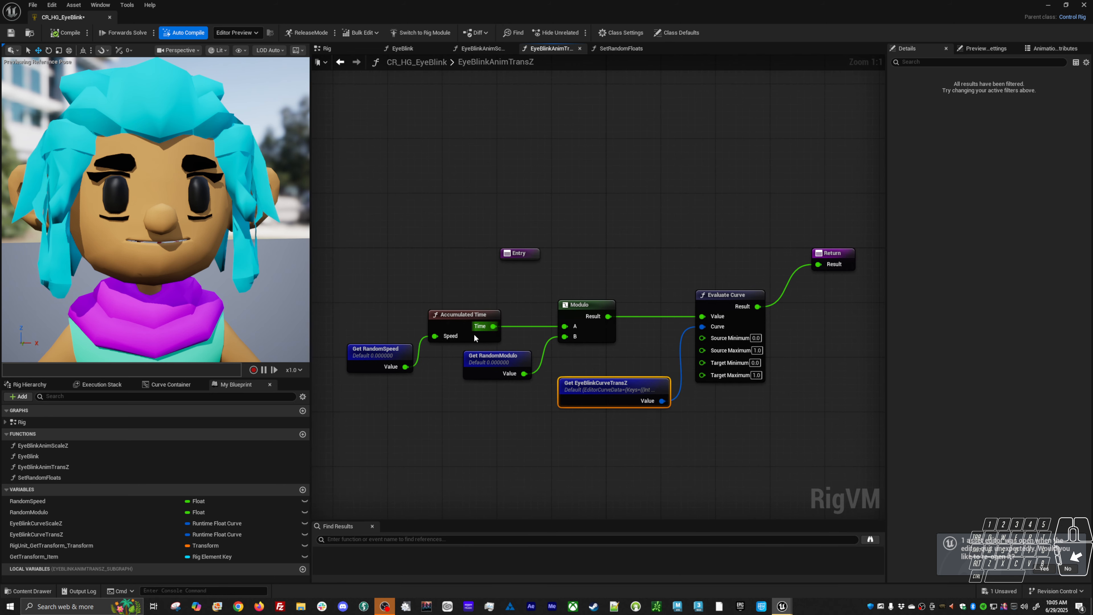
drag(375, 302, 743, 435)
click(719, 424)
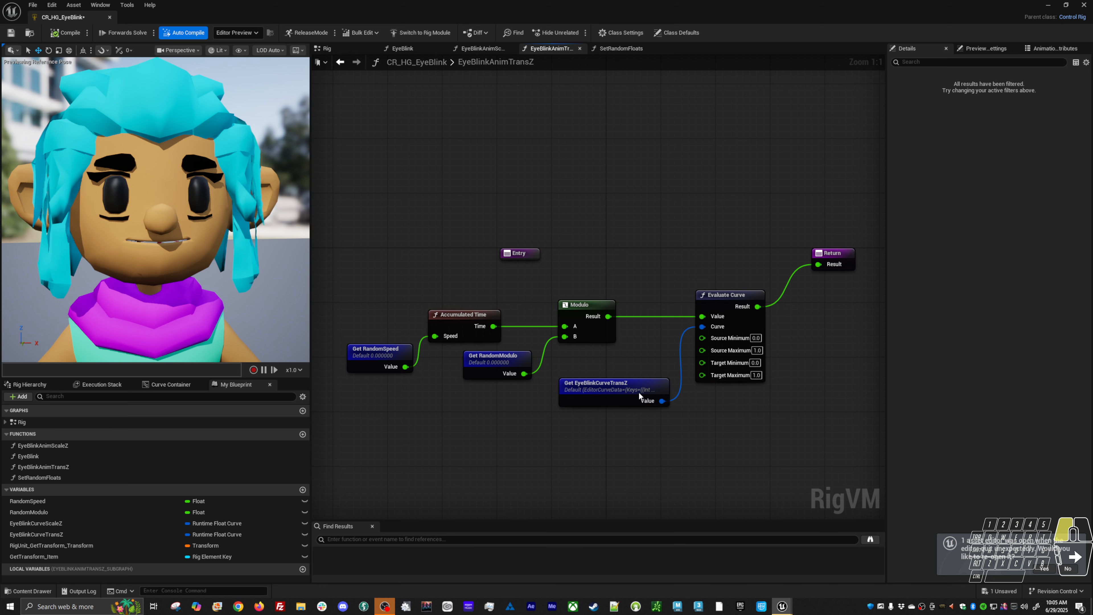
click(102, 533)
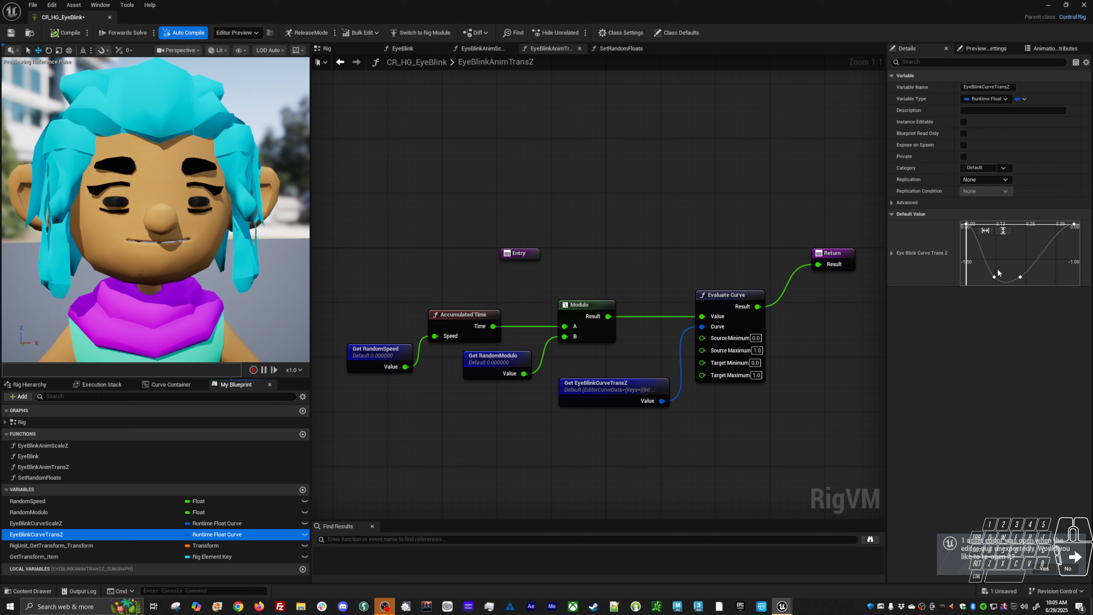
Go back to the EyeBlink function and inspect the Get TransZMultiplier node alongside the matching Entry input
key(alt+Left)
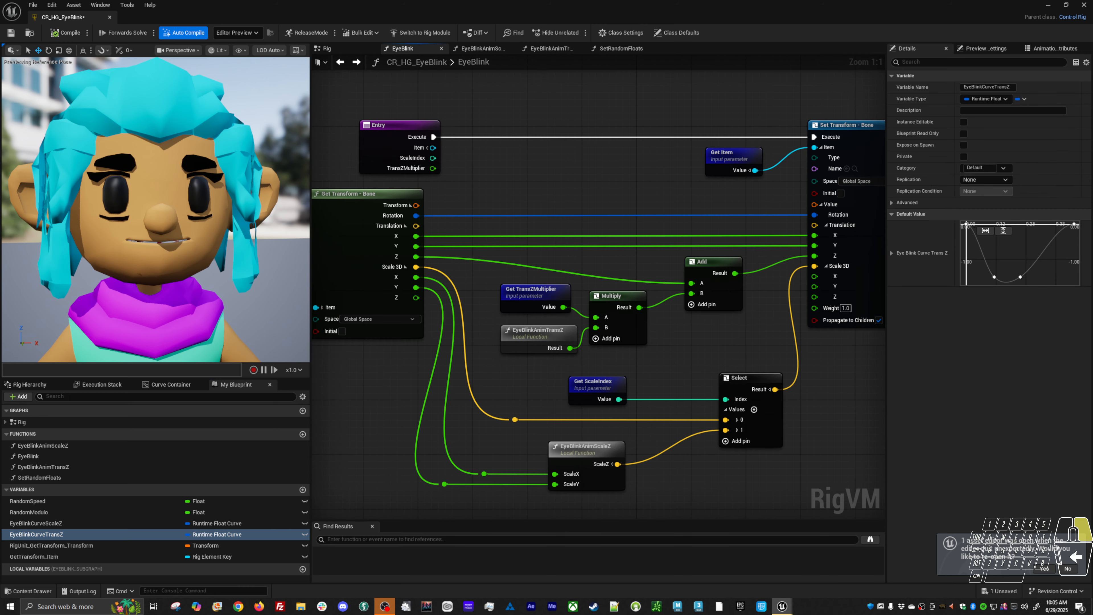
right_drag(642, 344, 622, 329)
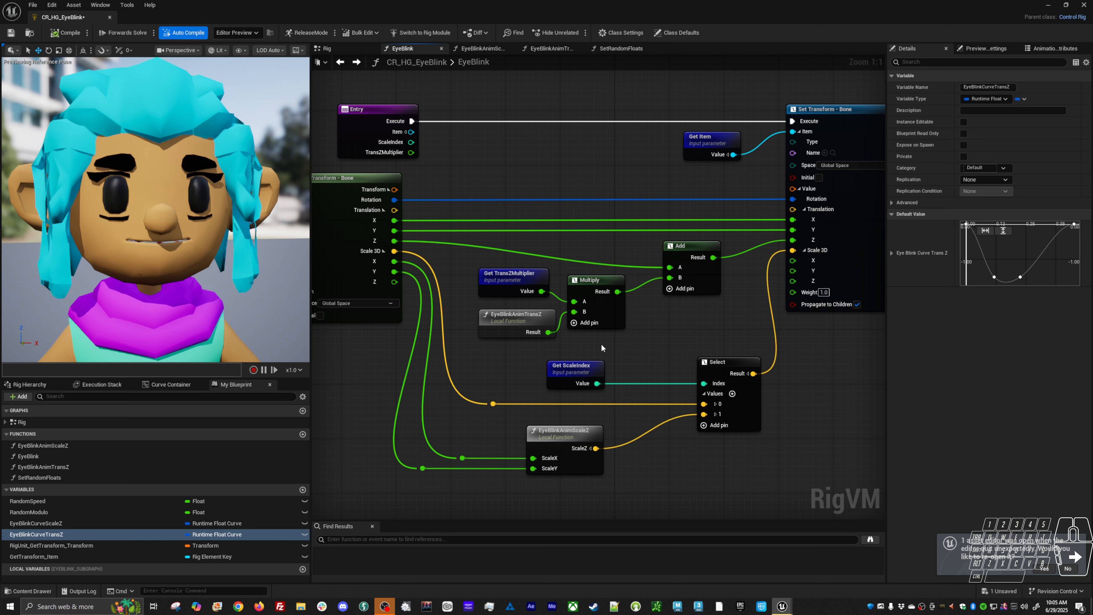
drag(517, 280, 518, 287)
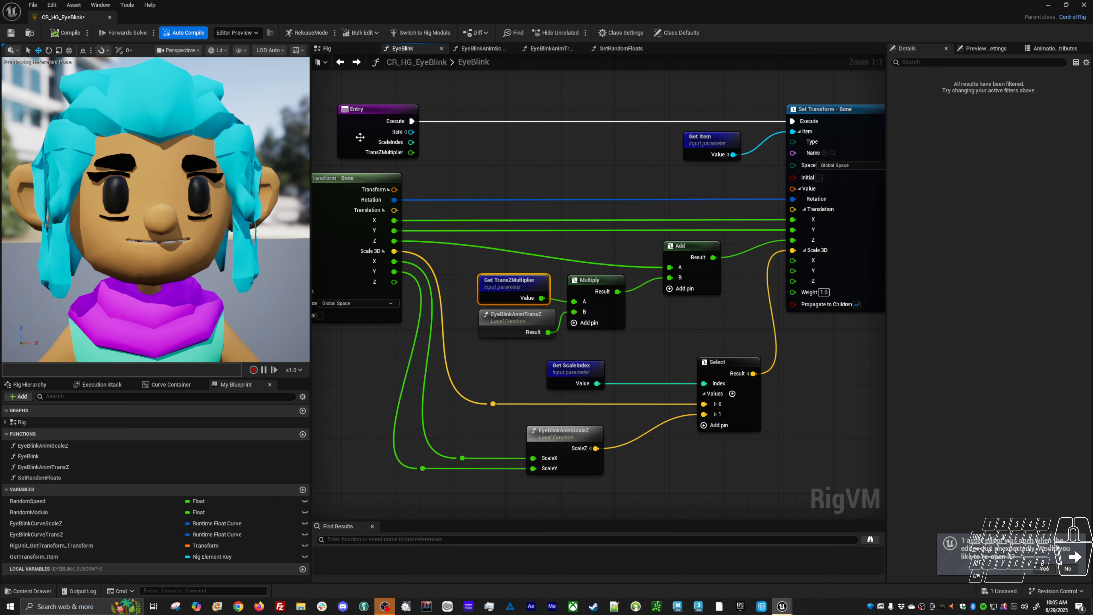
click(359, 140)
click(511, 289)
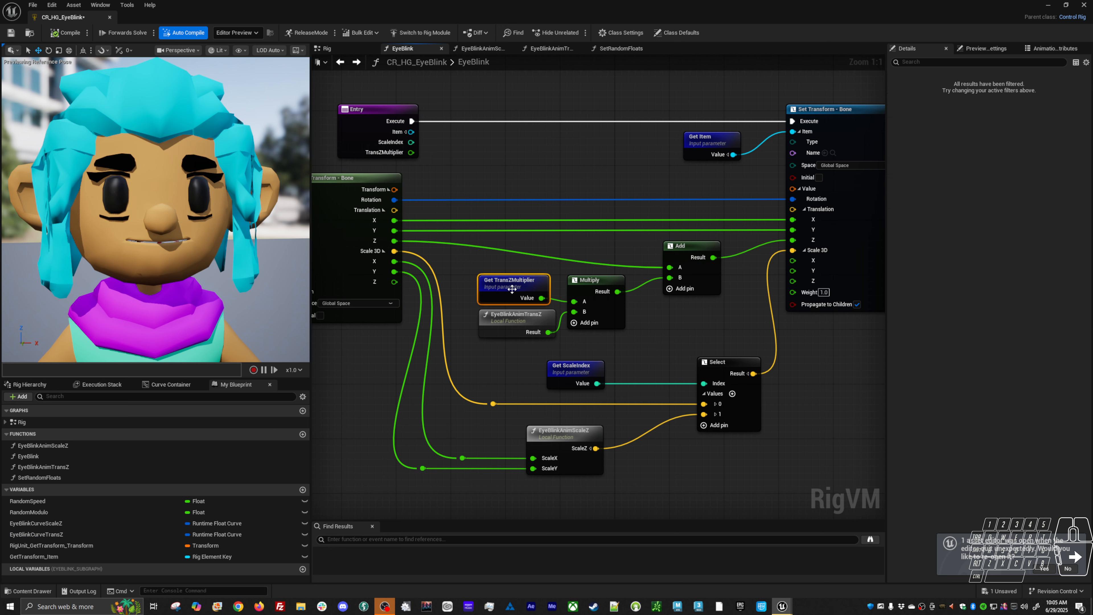
Disconnect Get TransZMultiplier from the Multiply node to try 0 and 5 as input A, and reconnect it
alt+click(542, 299)
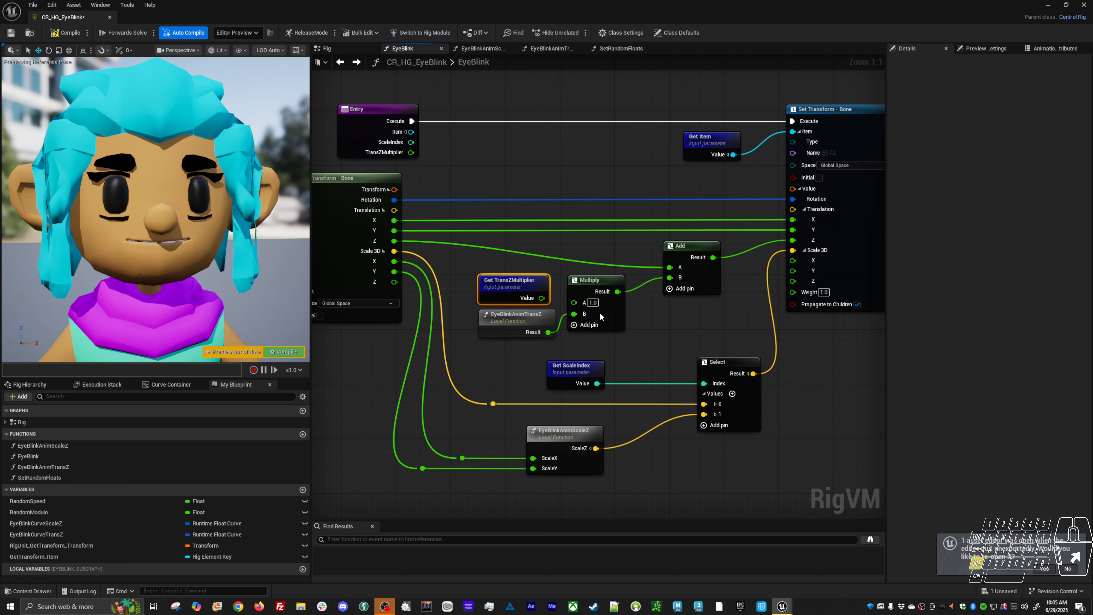
text(0)
key(Return)
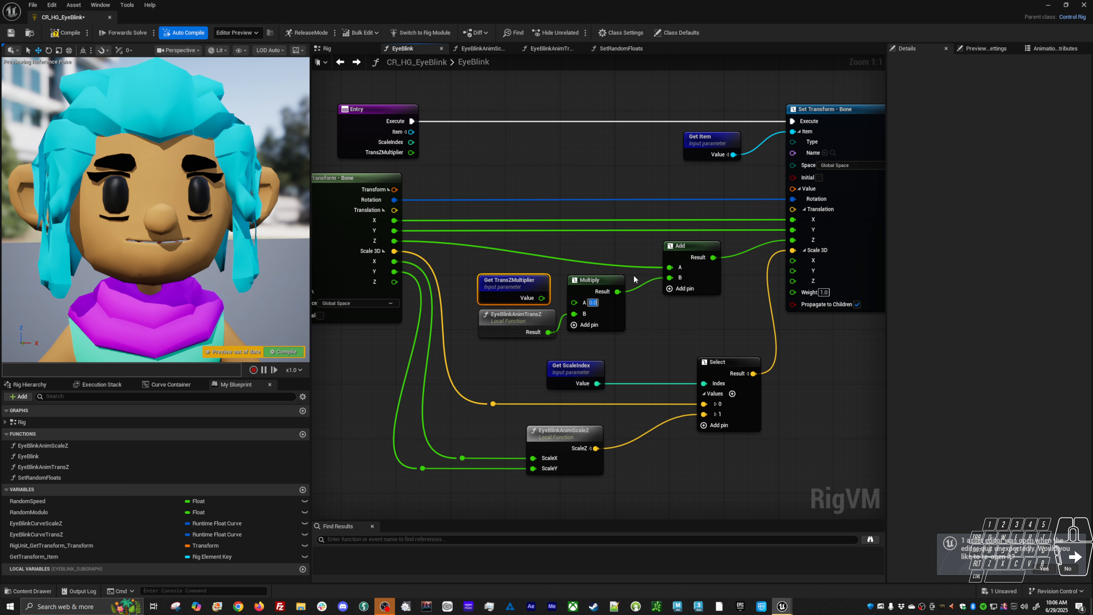
text(5)
key(Return)
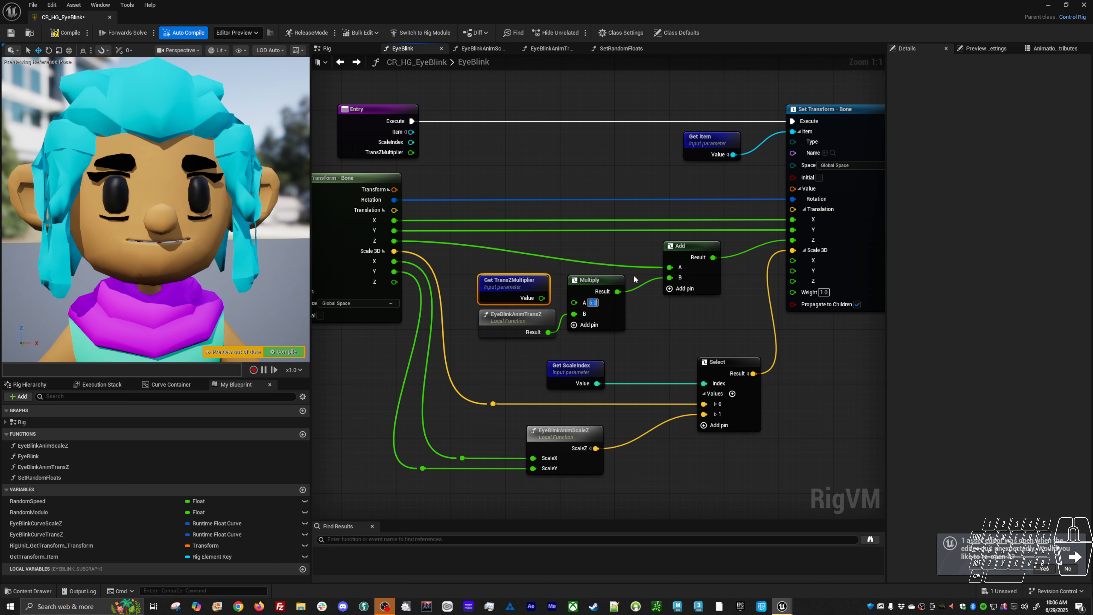
drag(523, 298, 512, 290)
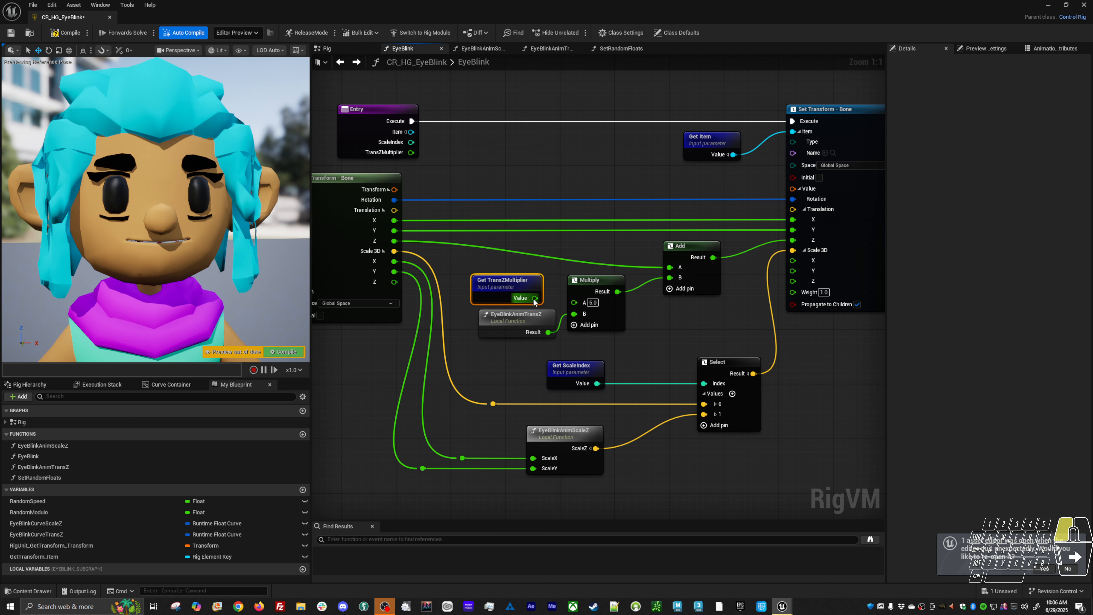
drag(536, 298, 574, 302)
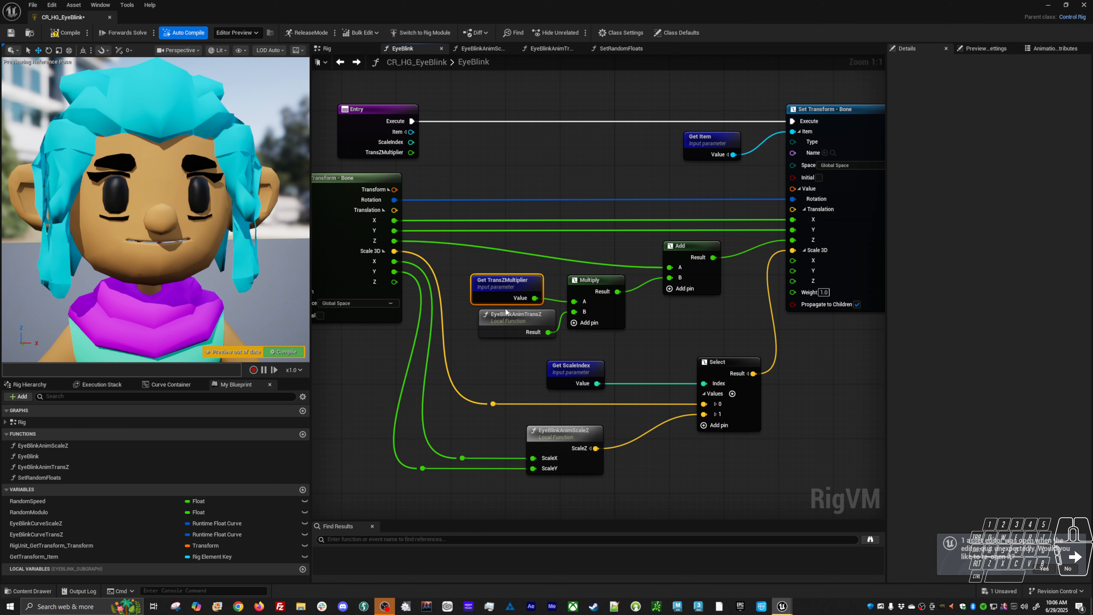
Return to the Rig graph and locate the TransZMultiplier inputs on the eyeball_l and eyeball_r EyeBlink nodes
click(334, 49)
right_drag(575, 297, 561, 343)
right_drag(465, 332, 531, 331)
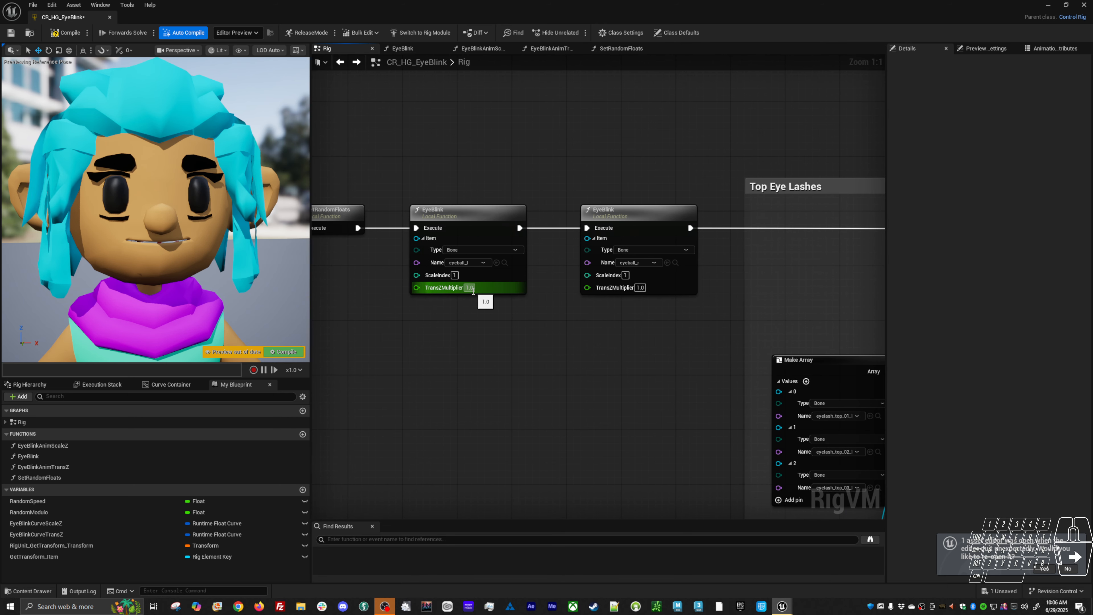
Try 5 as the TransZMultiplier of the eyeball_l EyeBlink node and set it back to 1
text(5)
key(Return)
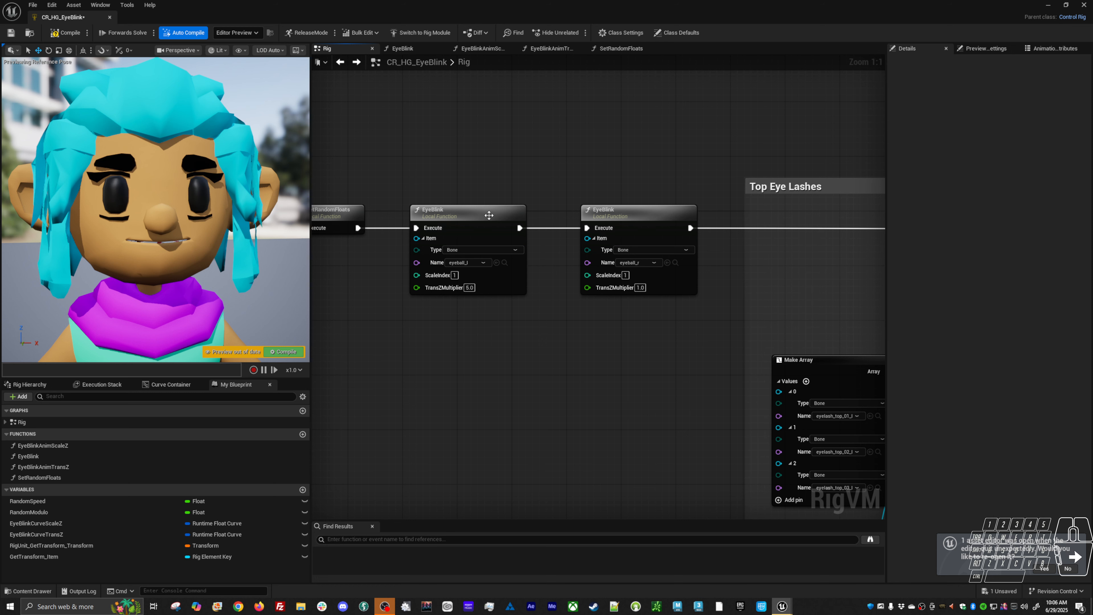
click(474, 289)
click(472, 287)
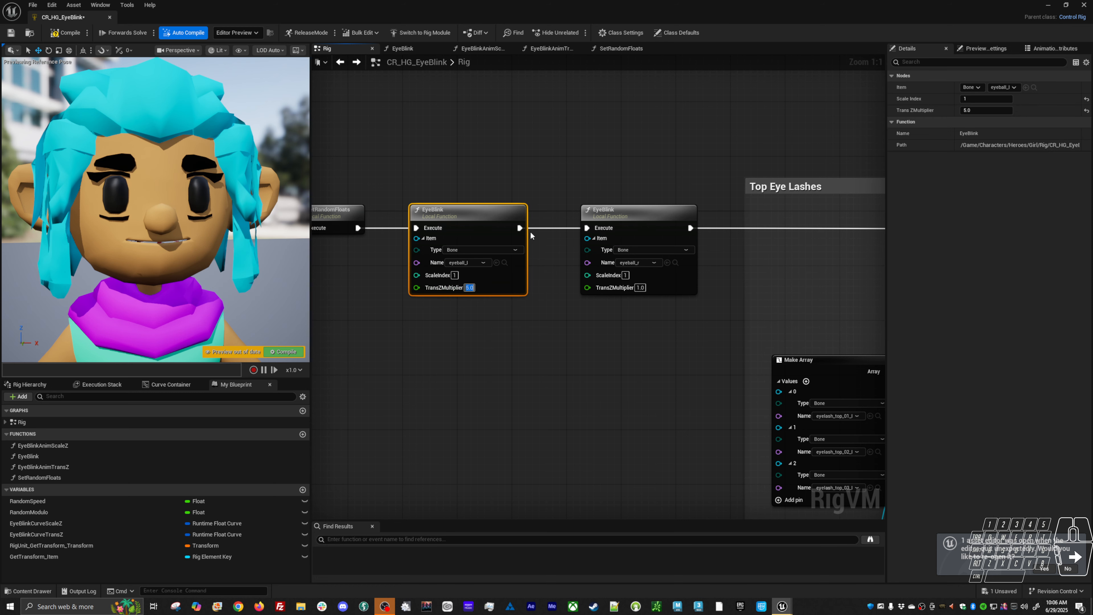
text(1)
key(Return)
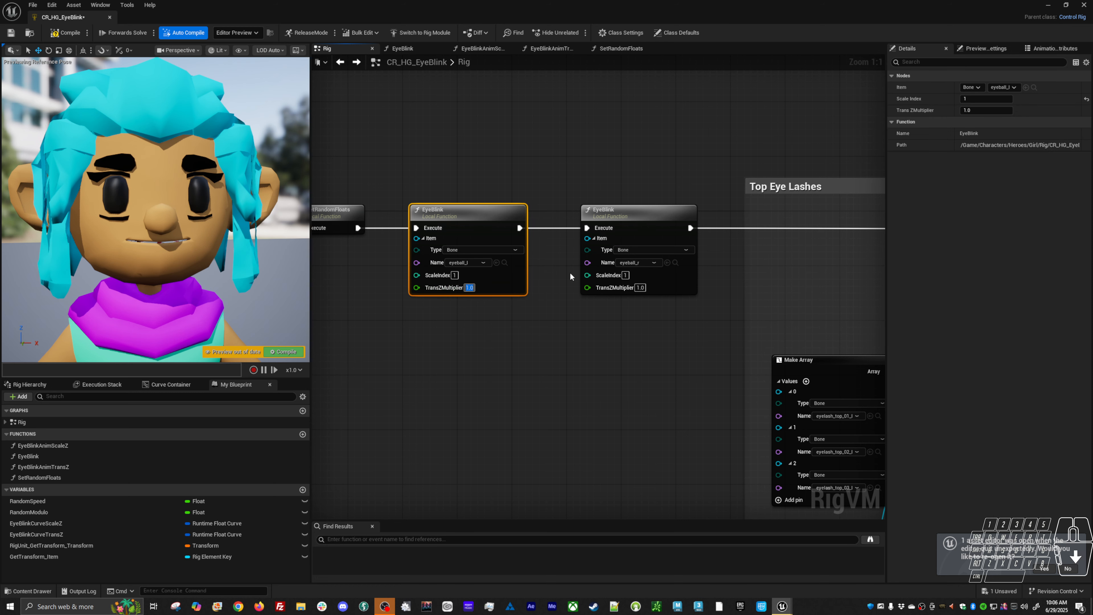
right_drag(519, 173, 474, 154)
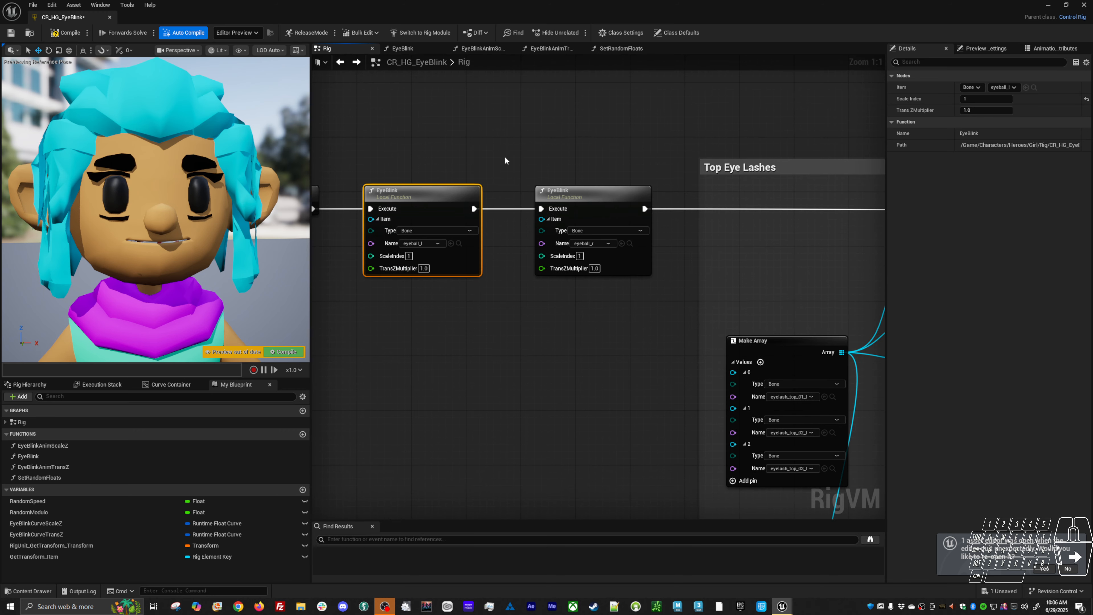
Open the EyeBlink function and examine the Get ScaleIndex node that feeds the Select node's Index
double_click(449, 202)
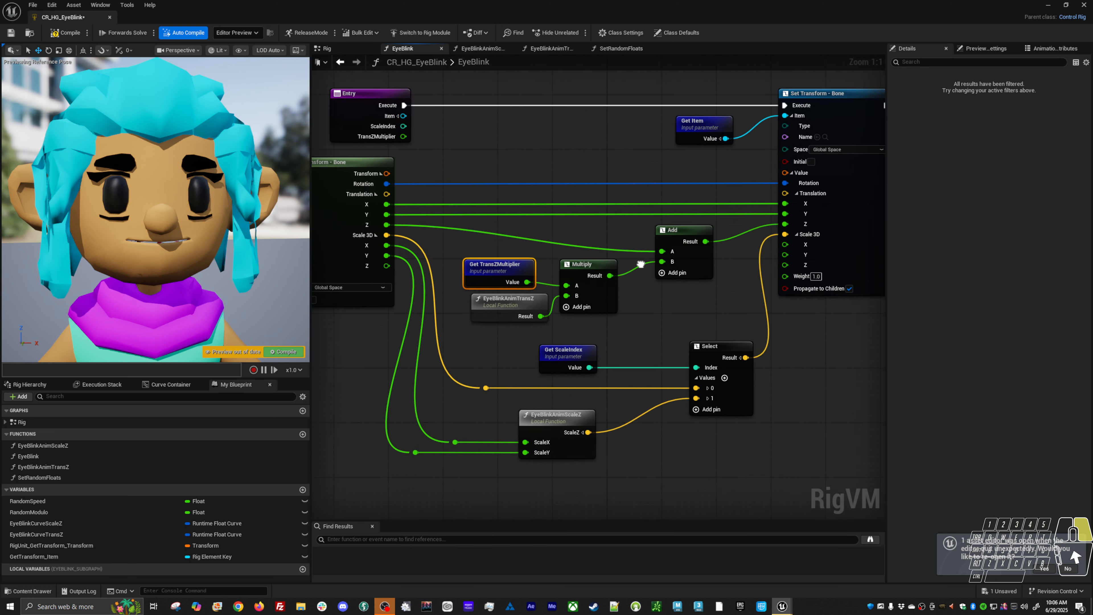
right_drag(475, 186, 530, 195)
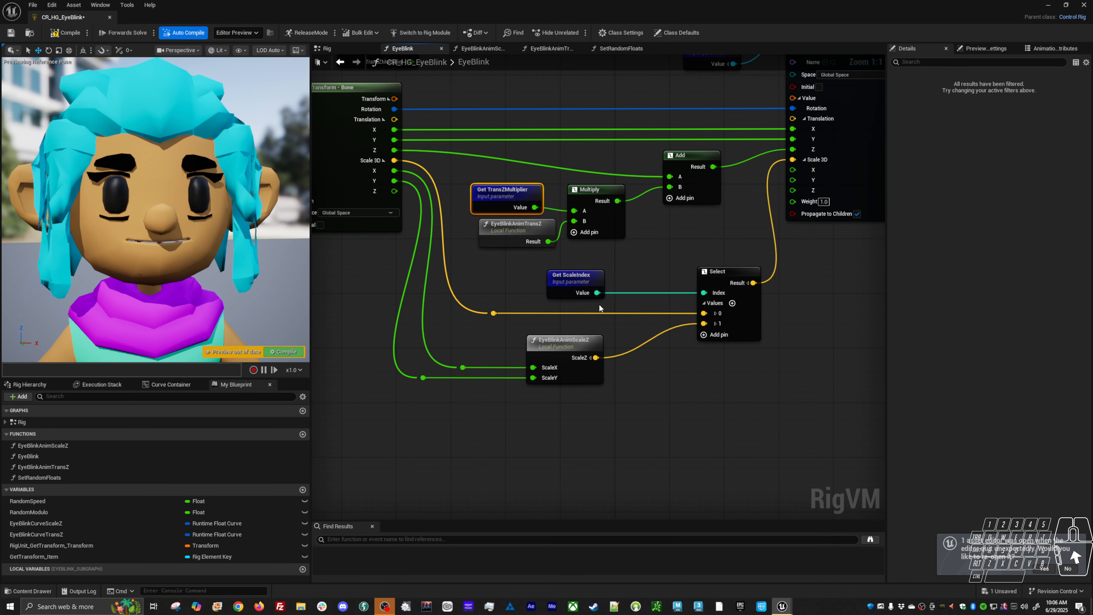
right_drag(599, 307, 559, 322)
drag(562, 282, 556, 283)
right_drag(687, 267, 662, 300)
right_drag(435, 246, 481, 230)
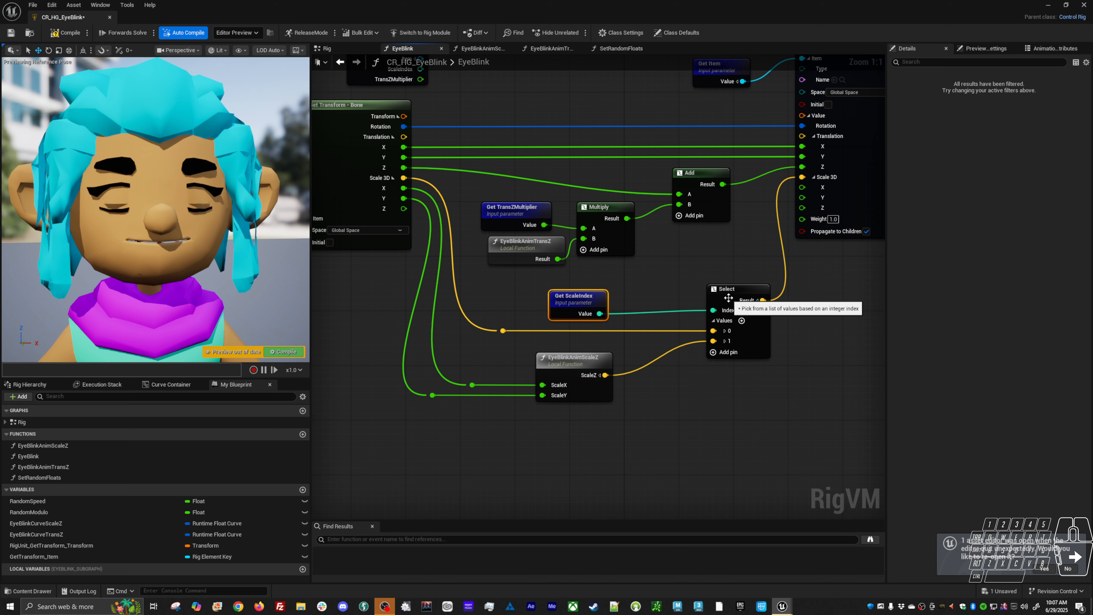
Compare the EyeBlink Entry node's inputs with the ScaleIndex value on the eyeball_l EyeBlink node in the Rig graph
right_drag(737, 261, 714, 269)
drag(550, 295, 550, 301)
right_drag(550, 301, 611, 357)
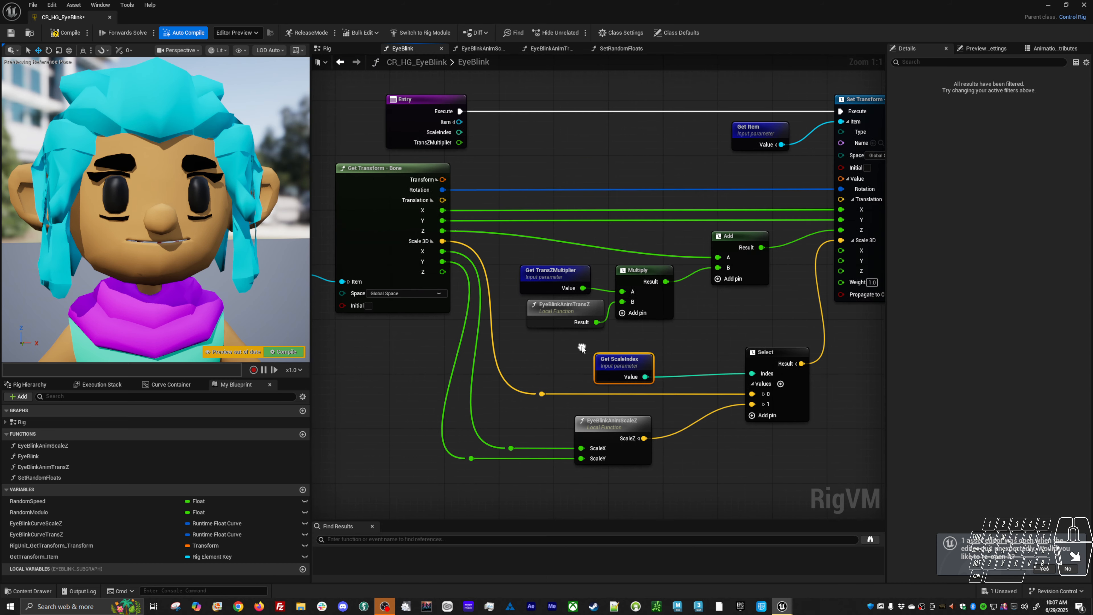
click(405, 132)
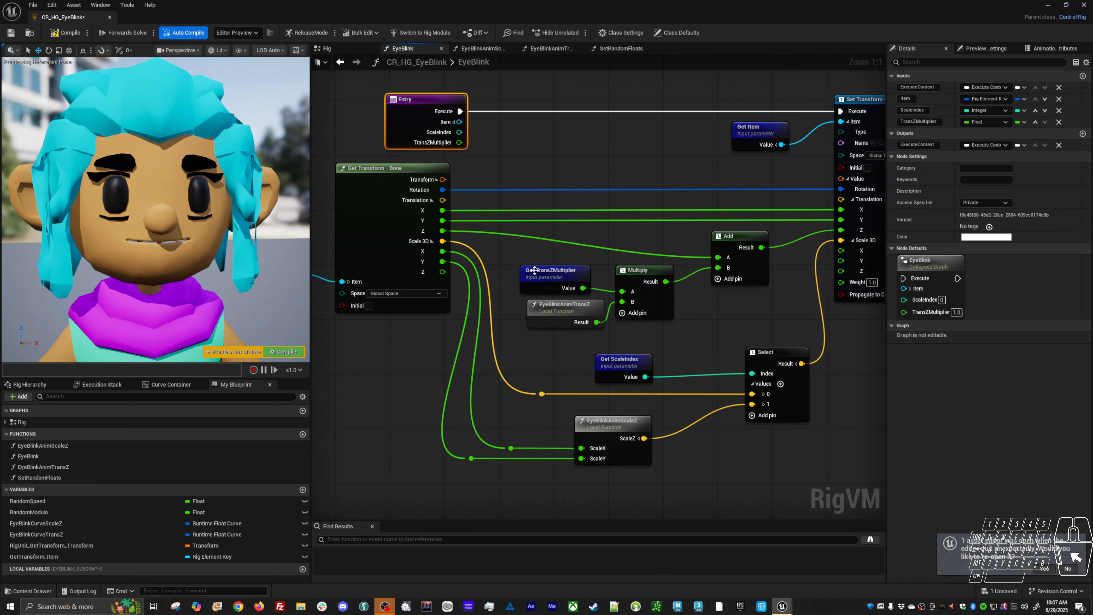
click(328, 49)
click(408, 255)
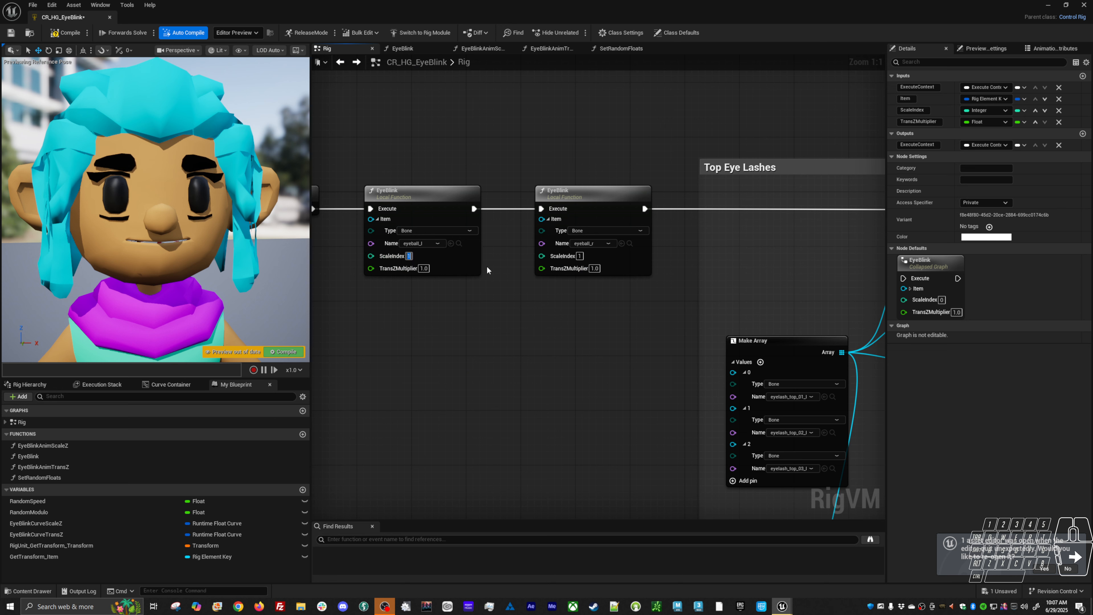
Reopen the EyeBlink function and inspect how Get ScaleIndex chooses between values 0 and 1 of the Select node
double_click(470, 196)
right_drag(718, 417, 458, 220)
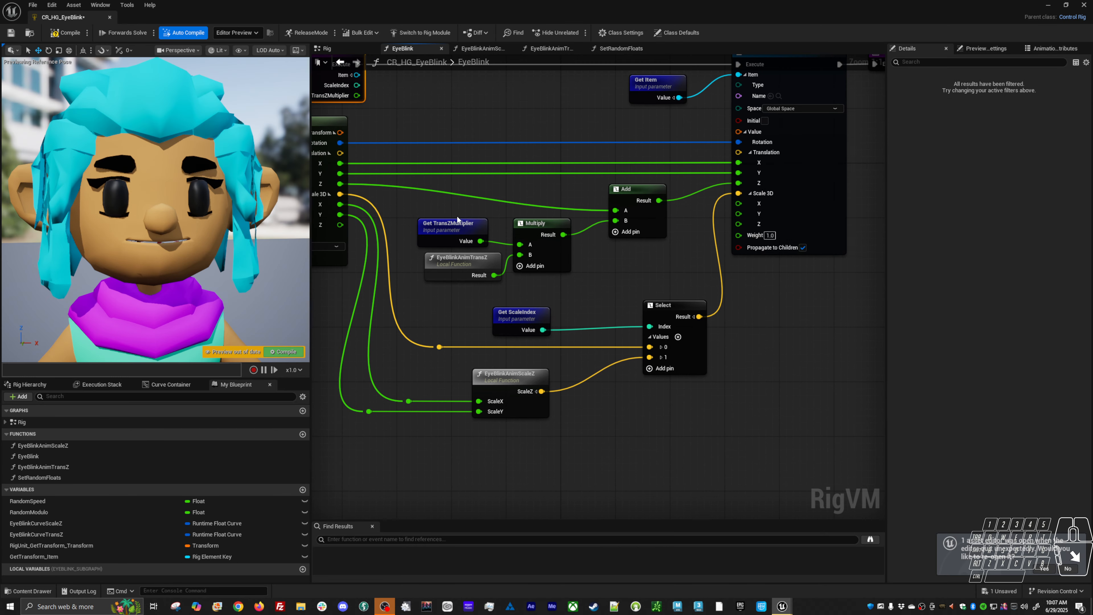
mouse_move(651, 309)
mouse_down()
mouse_move(620, 325)
mouse_move(636, 299)
mouse_move(641, 317)
mouse_move(630, 314)
mouse_up()
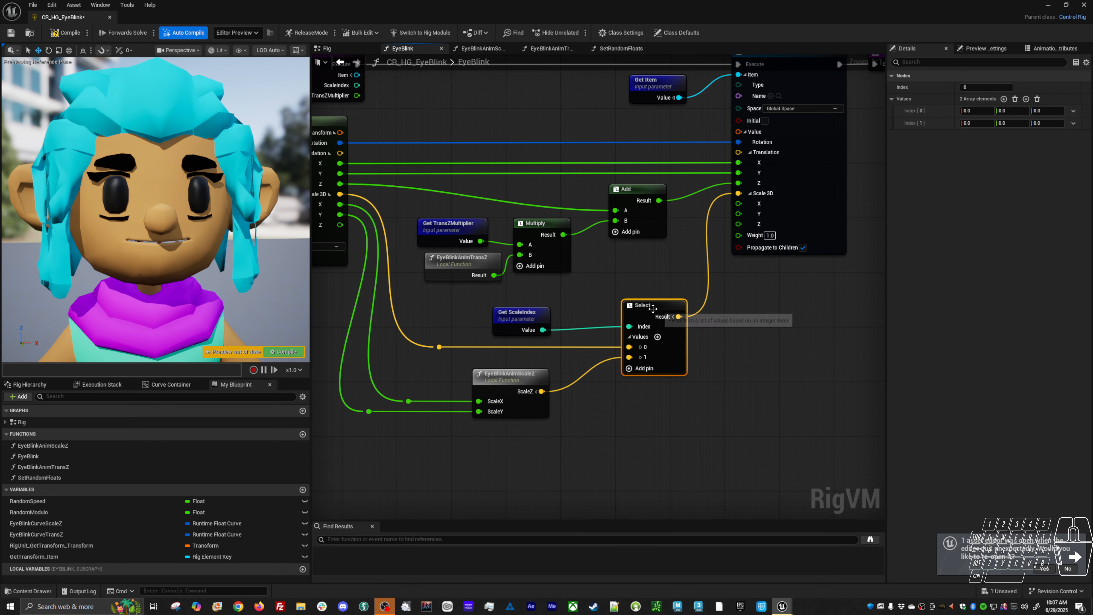
right_drag(569, 278, 601, 282)
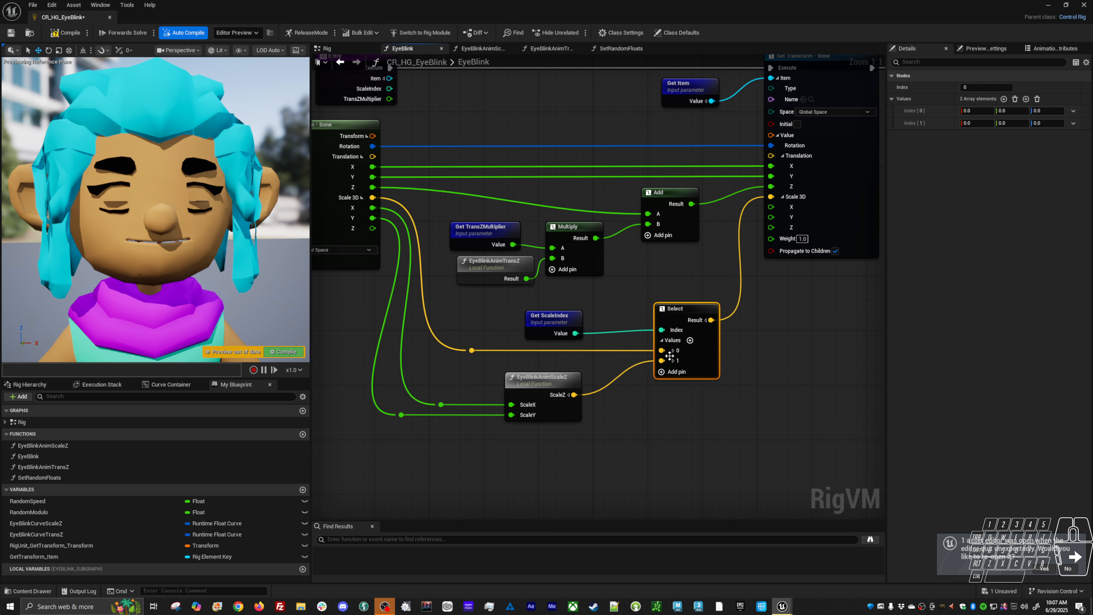
mouse_move(548, 319)
mouse_down()
mouse_move(538, 321)
mouse_move(555, 320)
mouse_up()
mouse_move(600, 334)
right_down()
mouse_move(609, 379)
mouse_move(600, 318)
right_up()
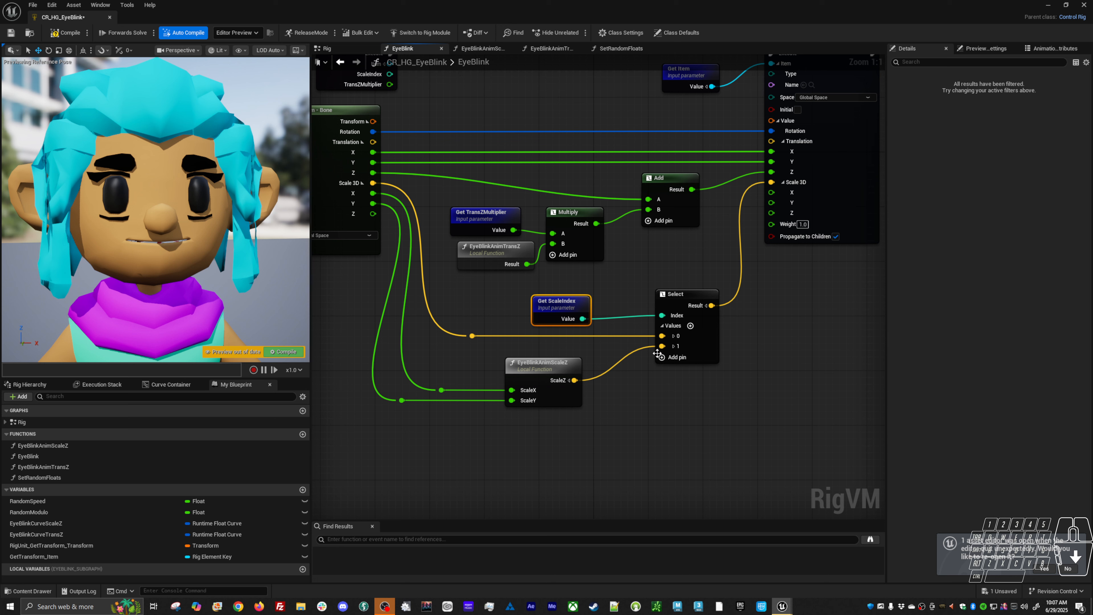
Return to the Rig graph, try 0 as the ScaleIndex of the eyeball_l EyeBlink node and set it back to 1
double_click(572, 278)
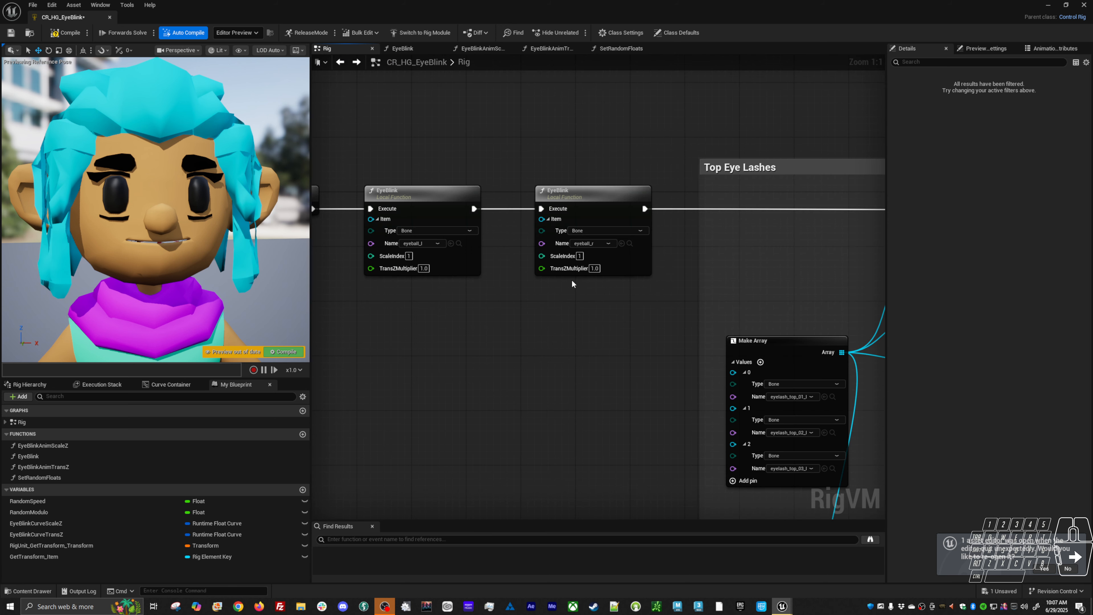
click(424, 268)
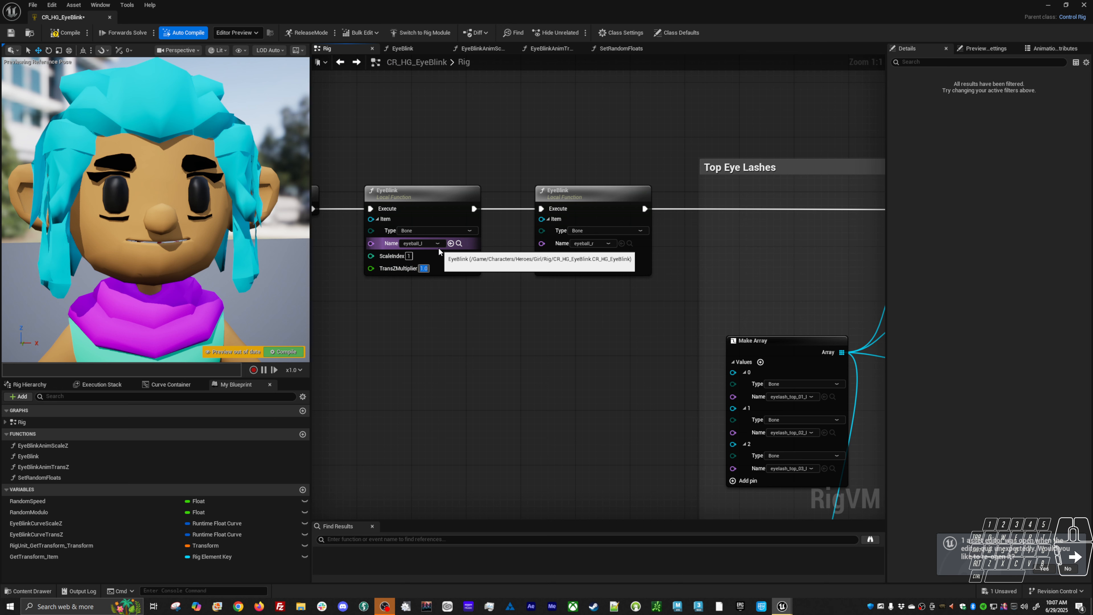
text(0.0)
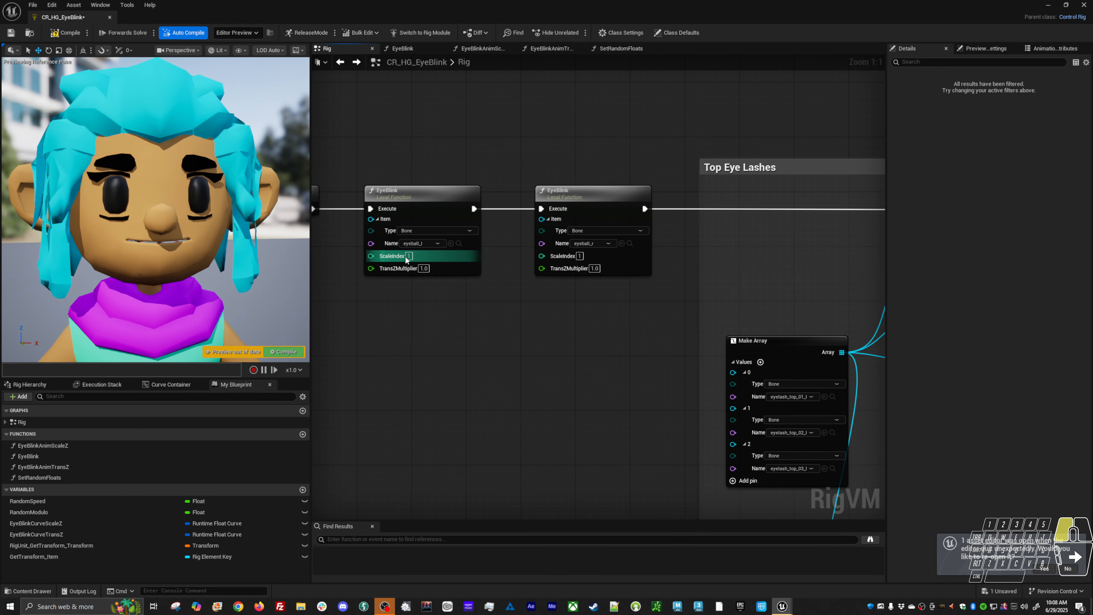
click(406, 256)
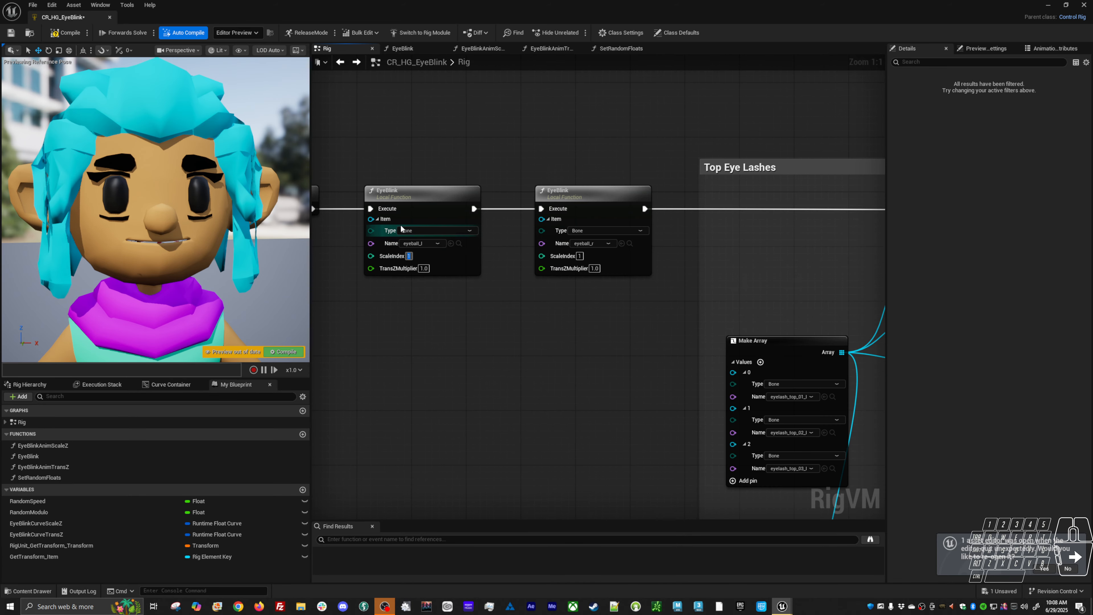
key(Return)
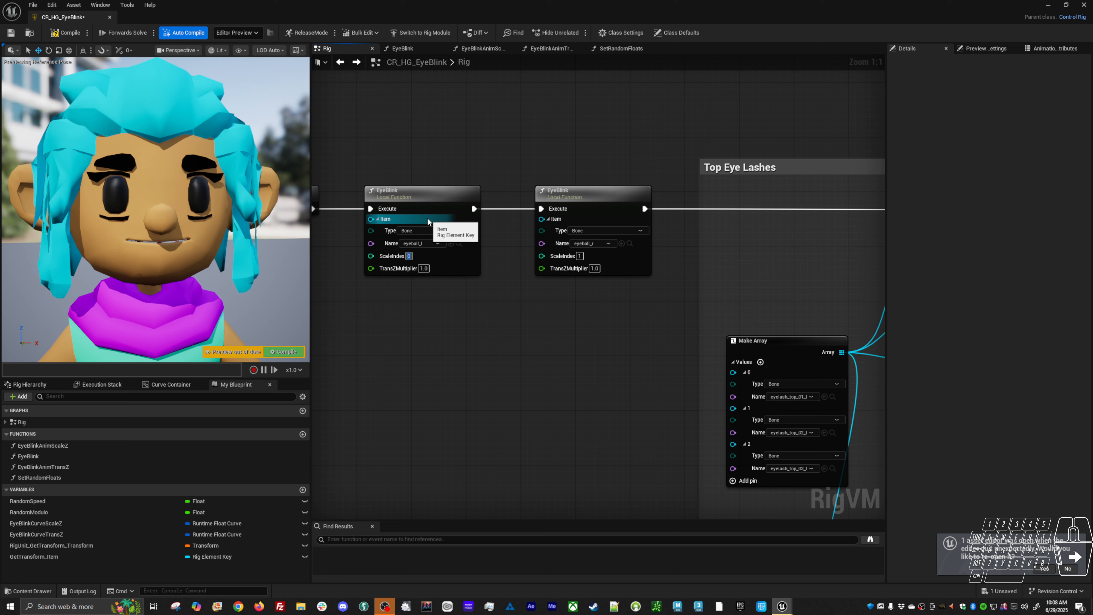
text(1)
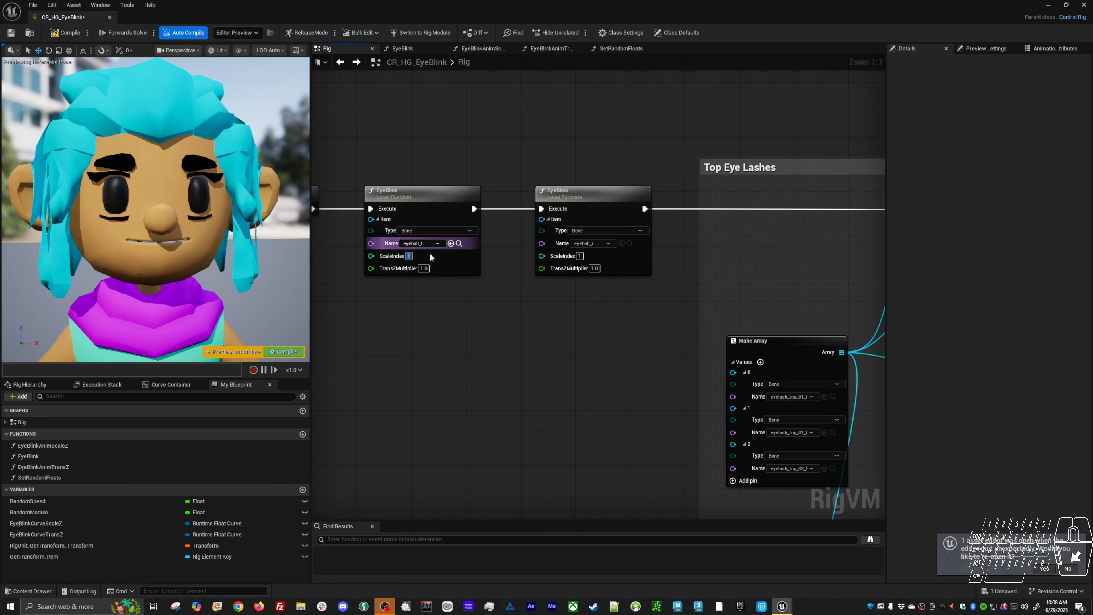
Go back into the EyeBlink function, review the Select node's inputs and open the EyeBlinkAnimScaleZ function
double_click(440, 202)
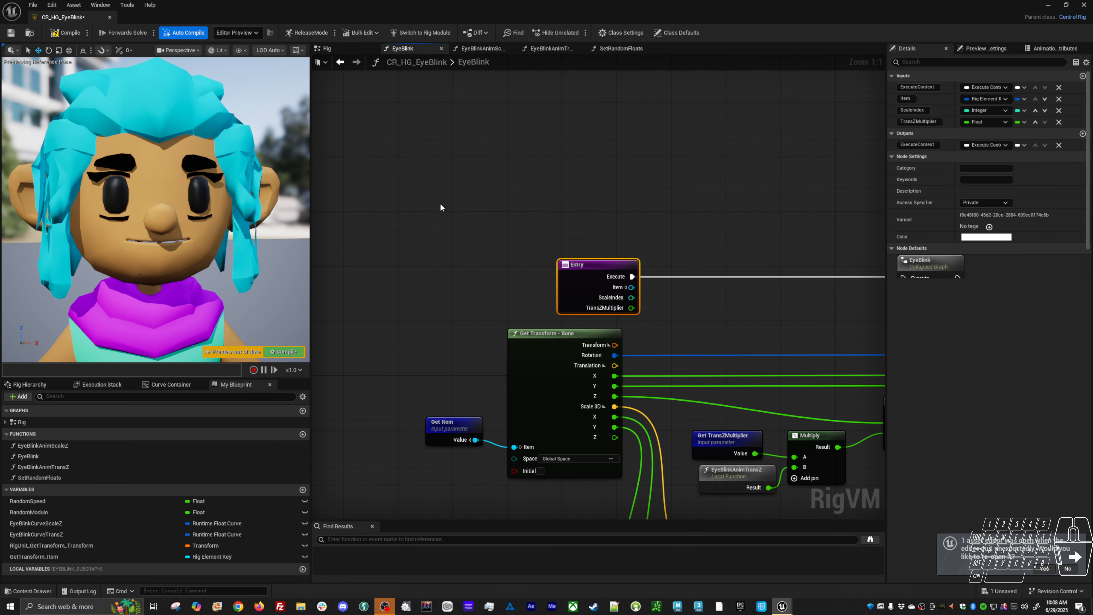
right_drag(591, 330, 432, 190)
right_drag(649, 321, 493, 175)
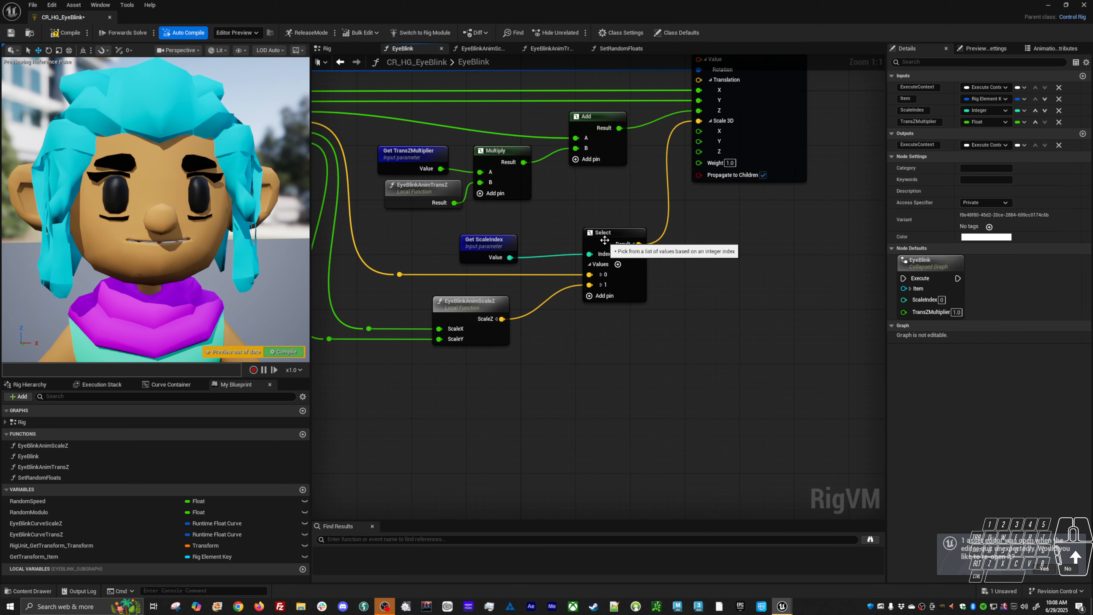
right_drag(559, 263, 651, 336)
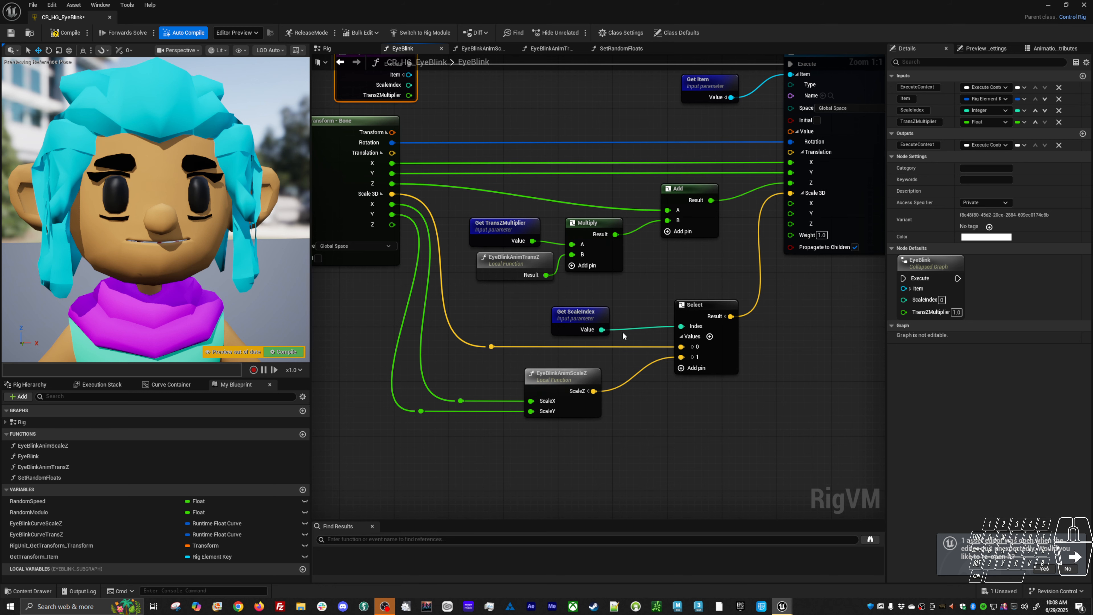
click(567, 380)
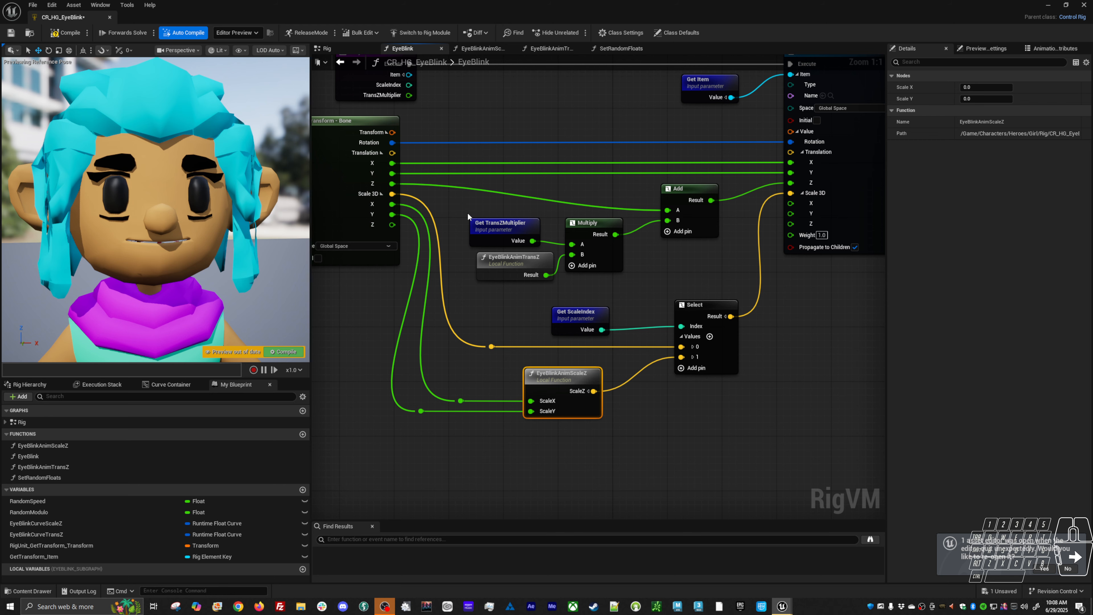
double_click(572, 378)
Examine the EyeBlinkAnimScaleZ chain from RandomSpeed and RandomModulo through Accumulated Time, Modulo and Evaluate Curve to the Multiply node
right_drag(571, 386, 567, 338)
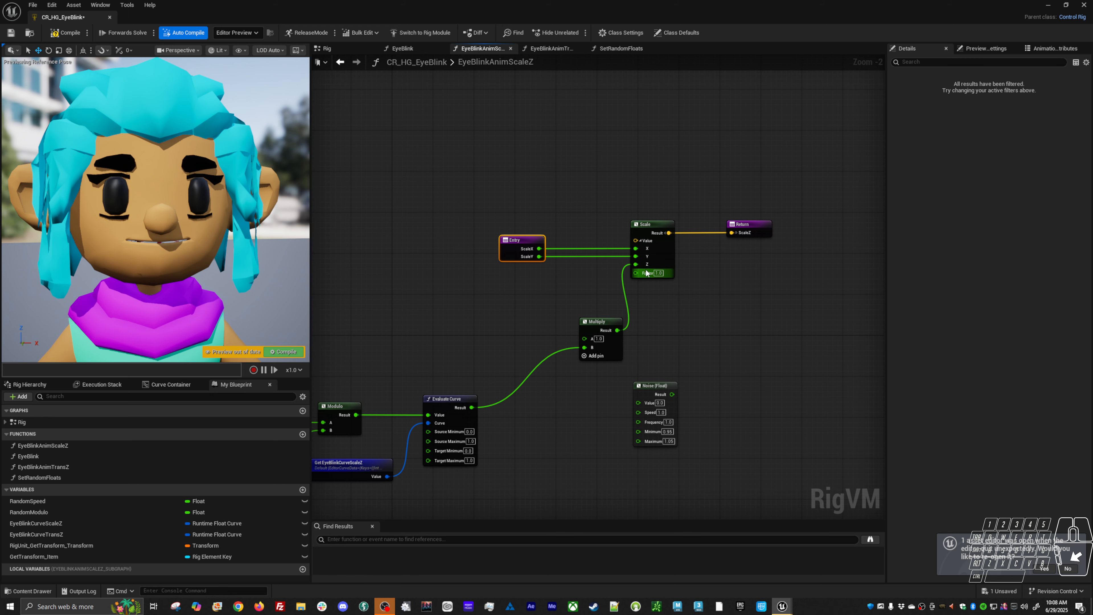
right_drag(499, 352, 676, 262)
drag(354, 279, 489, 393)
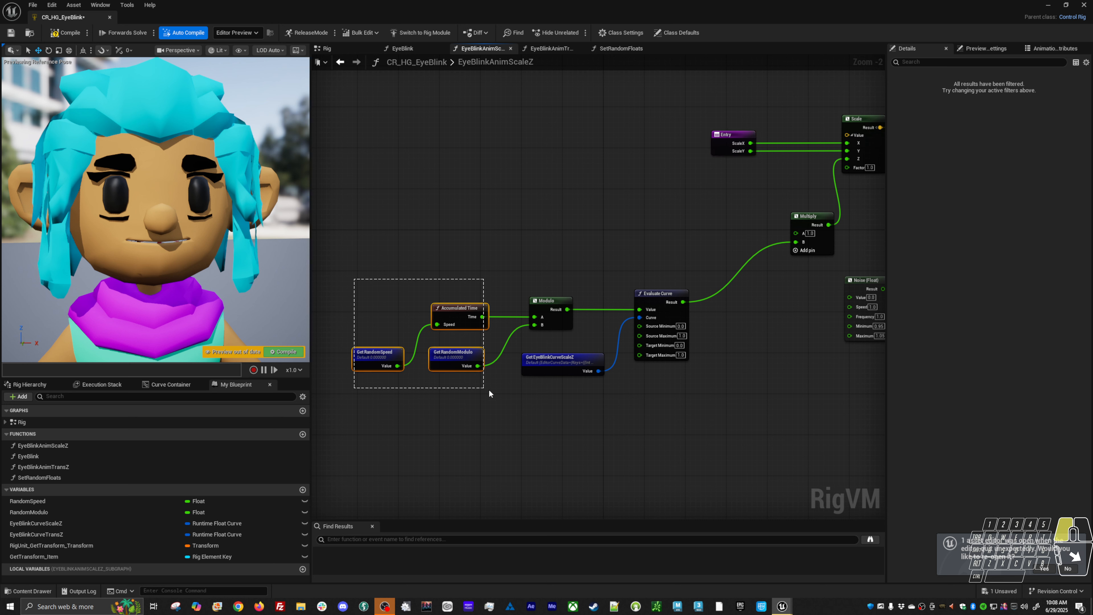
click(484, 270)
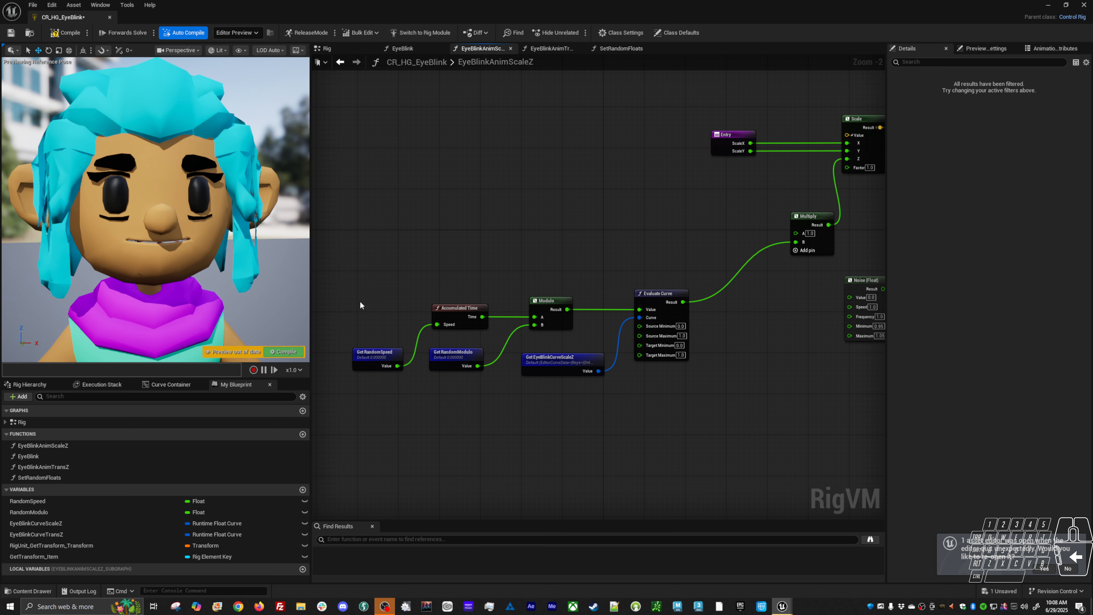
click(371, 351)
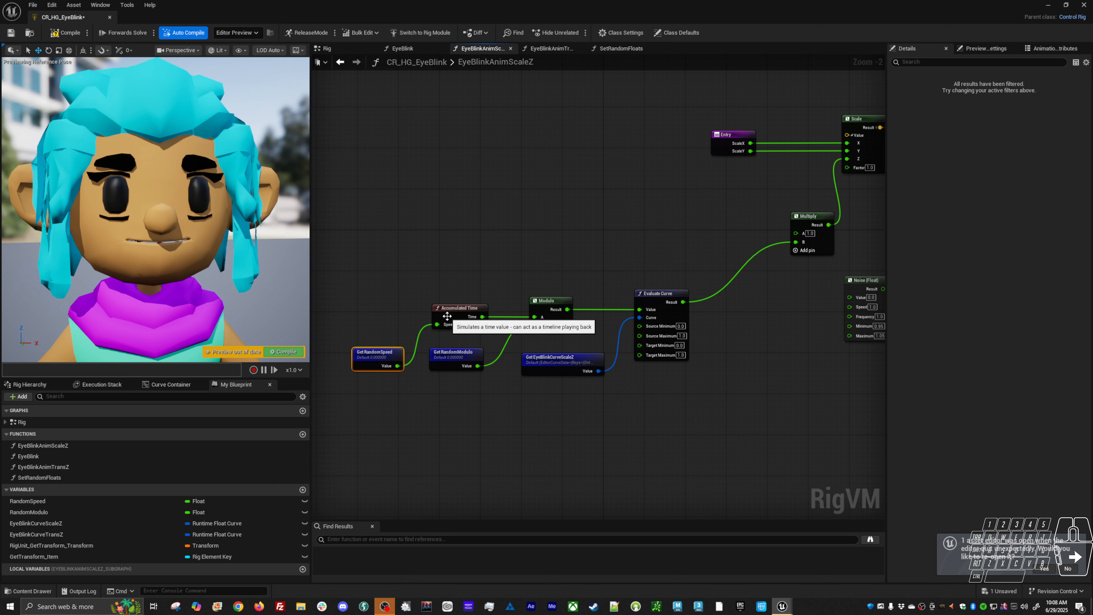
click(466, 359)
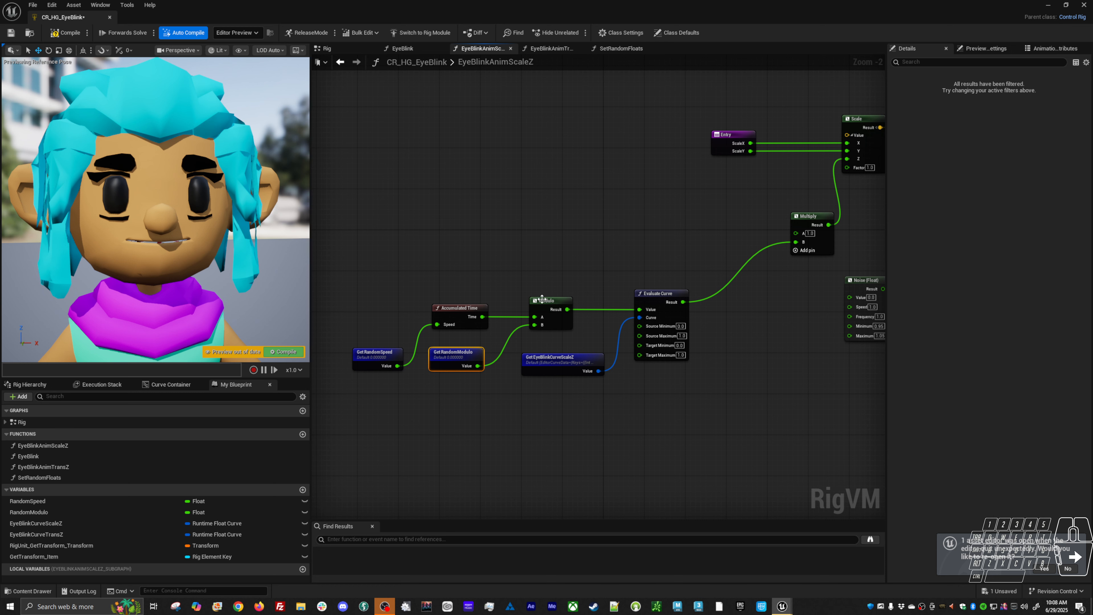
click(546, 302)
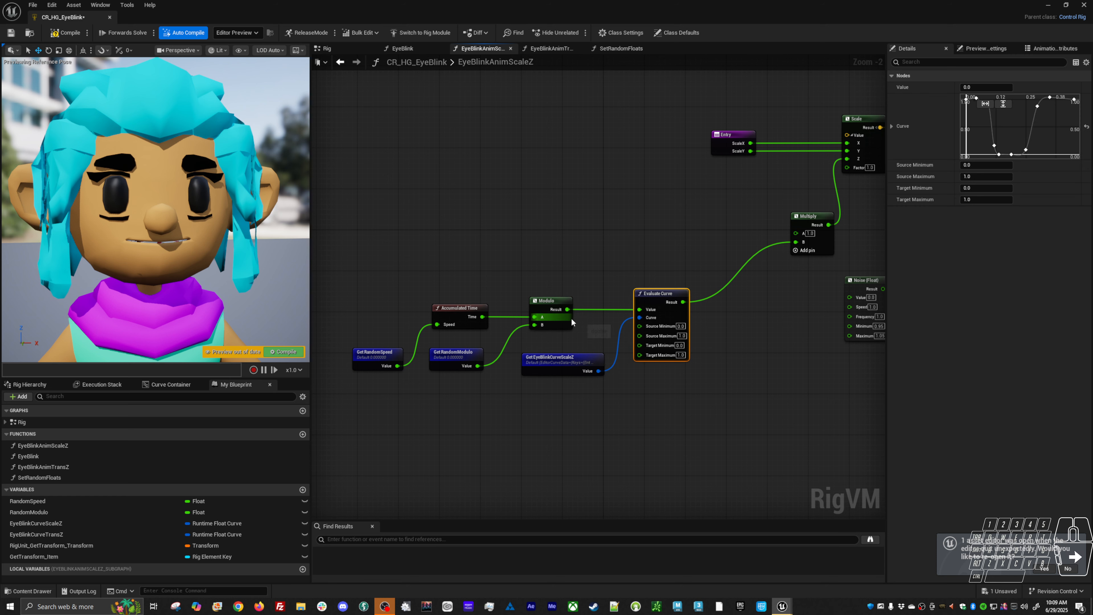
drag(573, 359, 579, 355)
right_drag(681, 309, 610, 326)
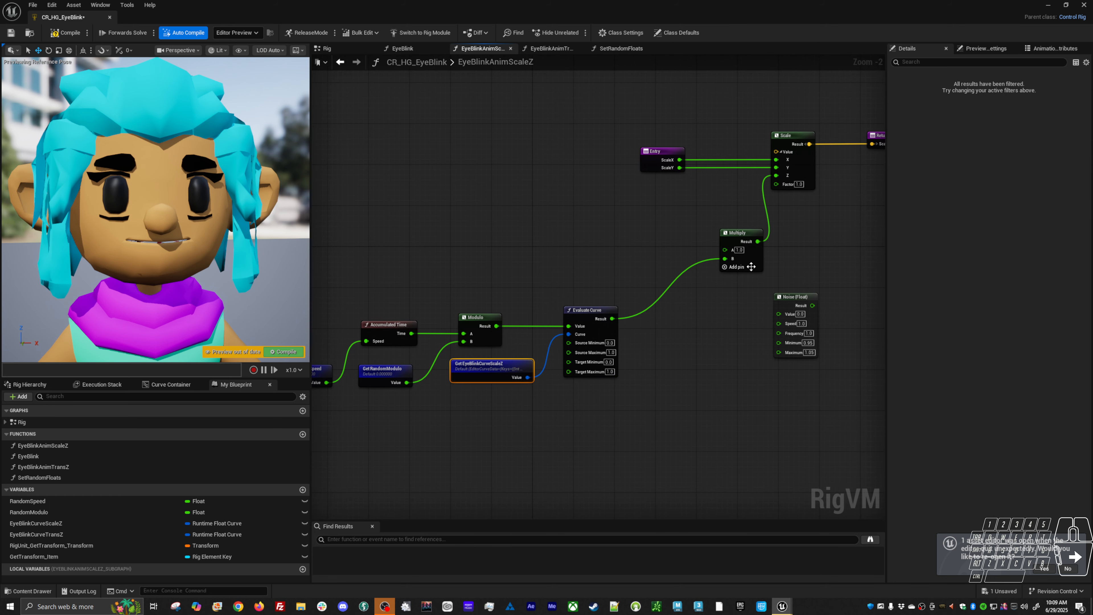
drag(731, 251, 531, 212)
click(505, 204)
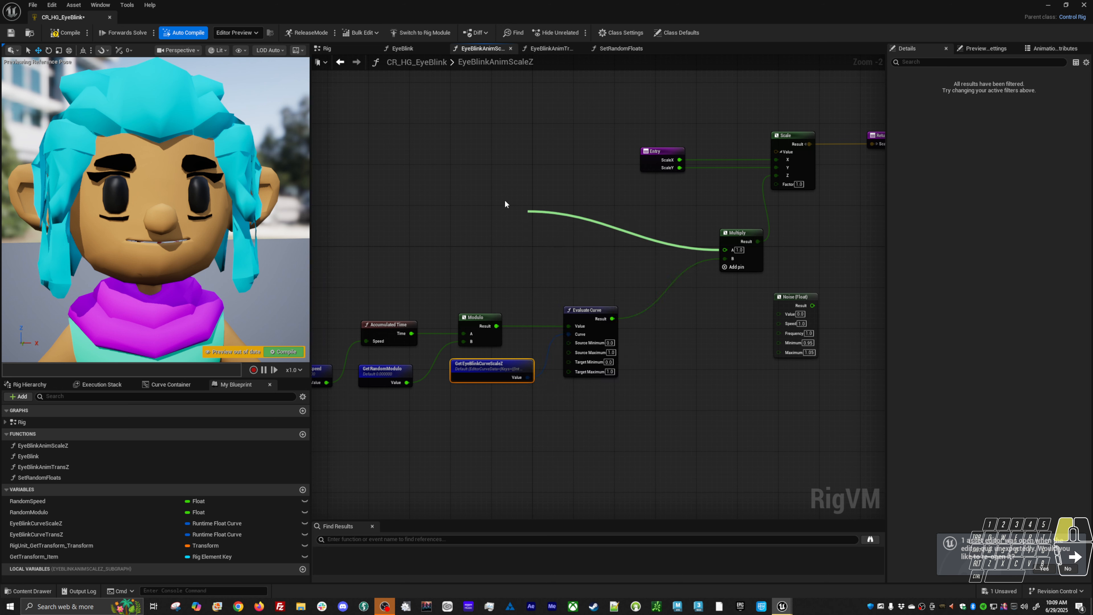
drag(726, 250, 546, 238)
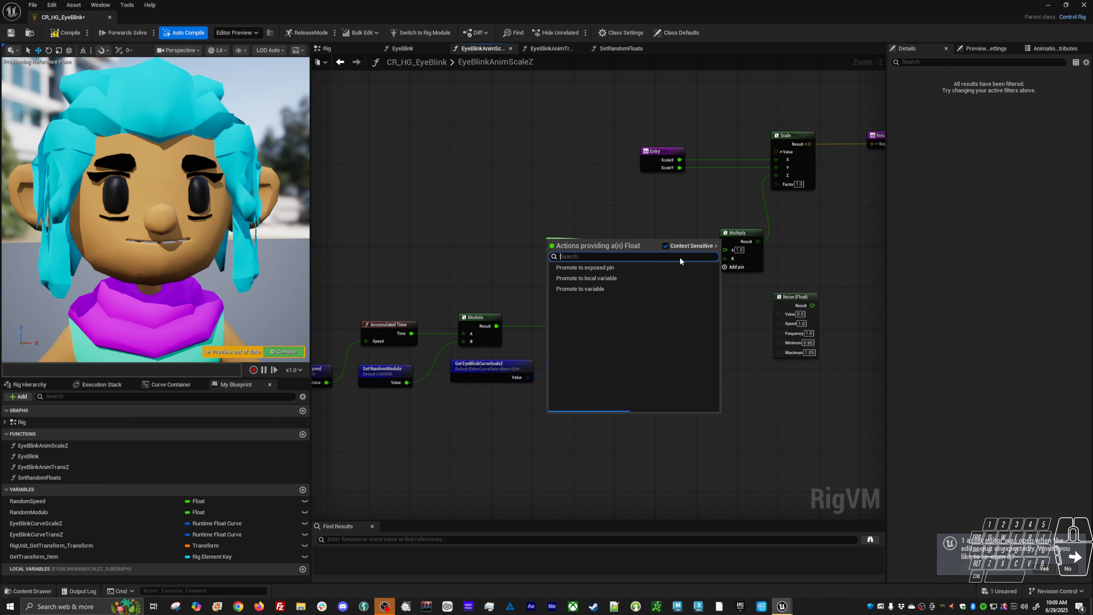
Try 5 as input A of the Multiply node in EyeBlinkAnimScaleZ and compile the rig
click(740, 250)
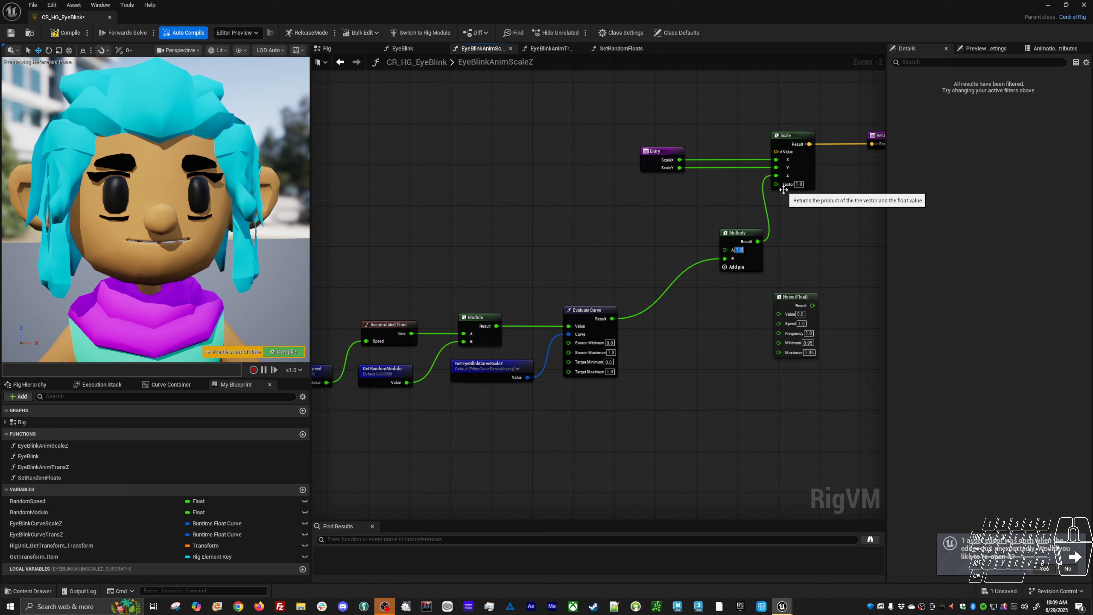
text(5)
key(Return)
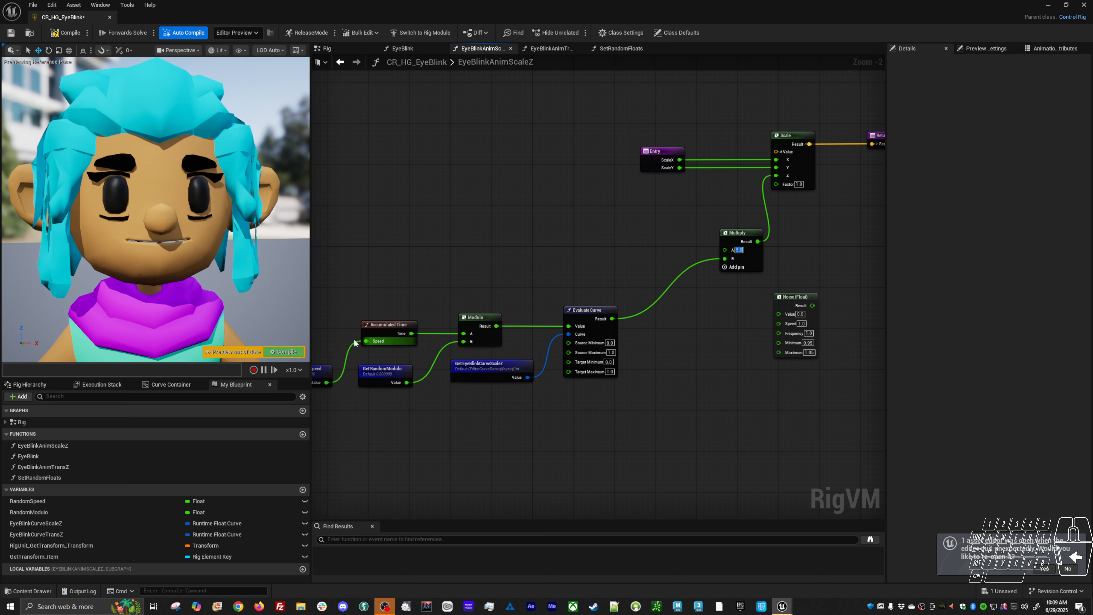
click(286, 351)
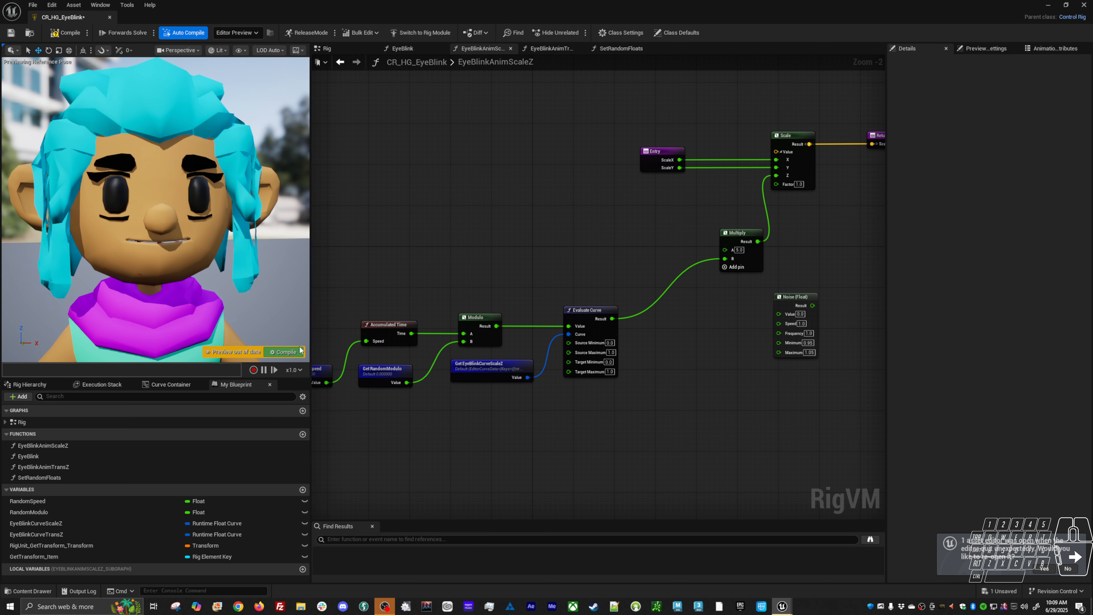
click(300, 351)
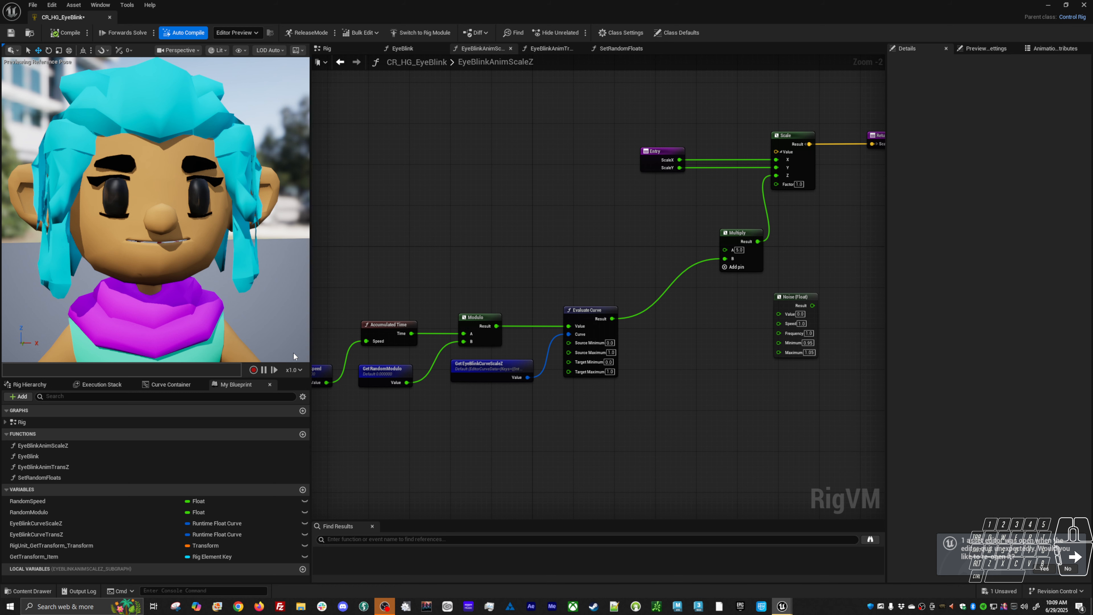
Set input A of the EyeBlinkAnimScaleZ Multiply node to 10 and recompile the rig
click(740, 250)
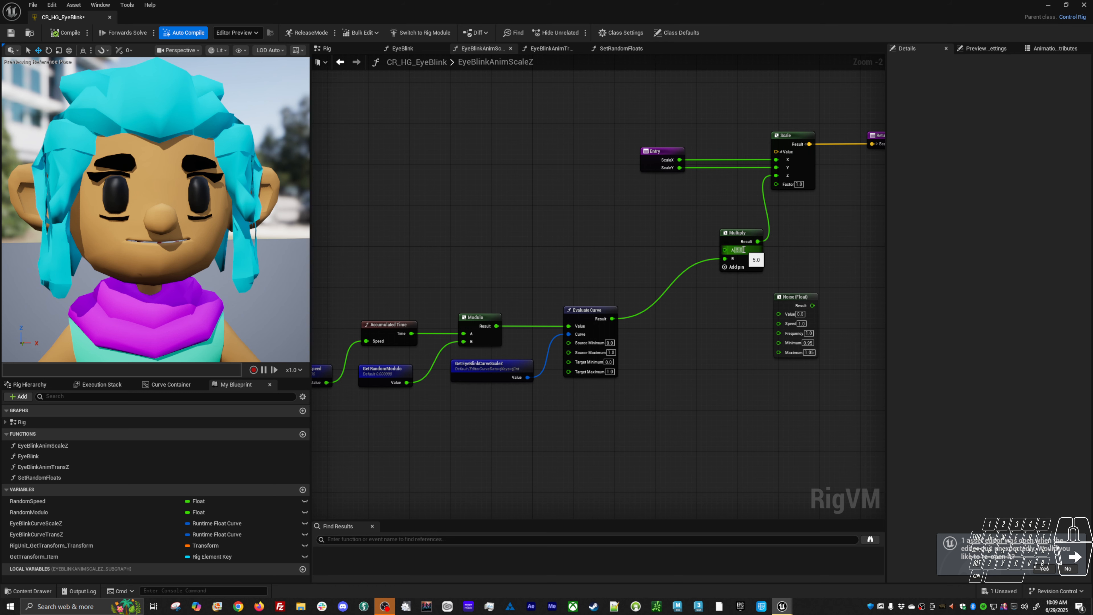
text(10)
key(Return)
click(300, 352)
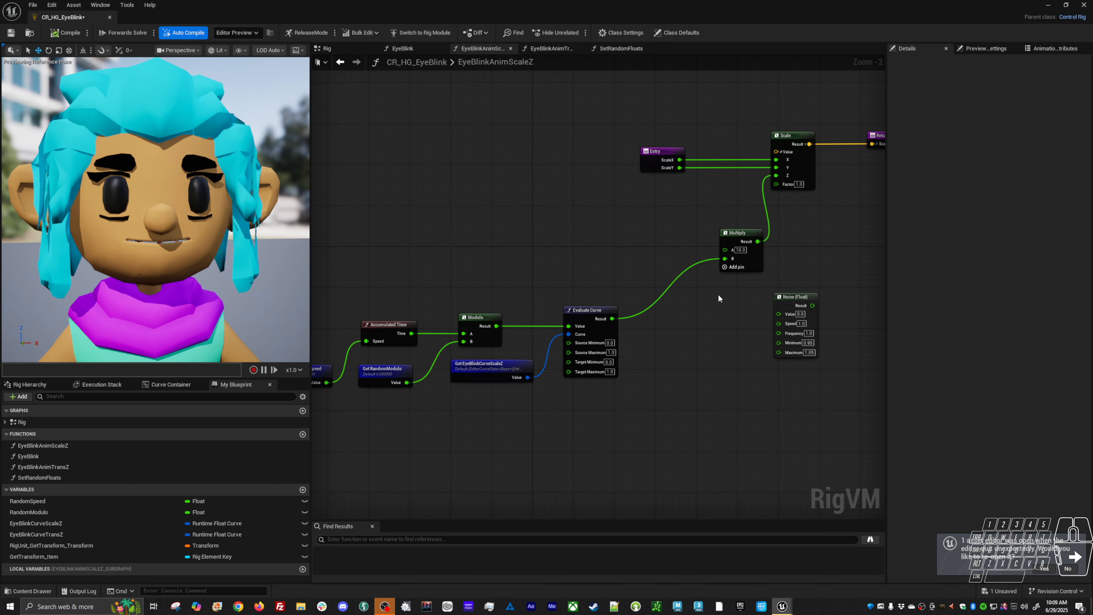
Set input A of the Multiply node in EyeBlinkAnimScaleZ to 1 and compile the rig
click(741, 250)
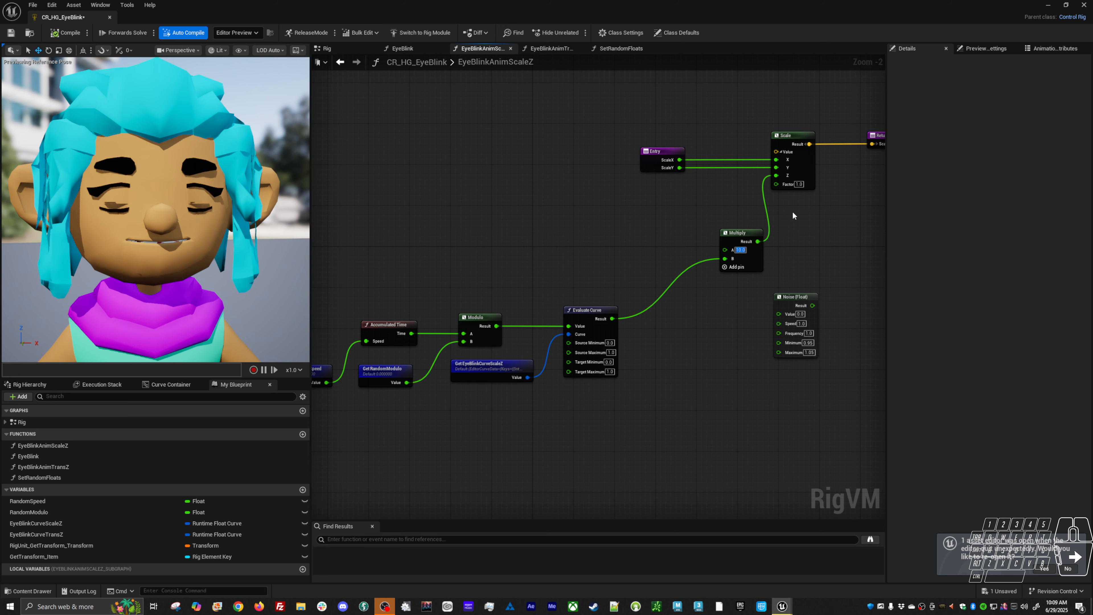
text(1)
key(Return)
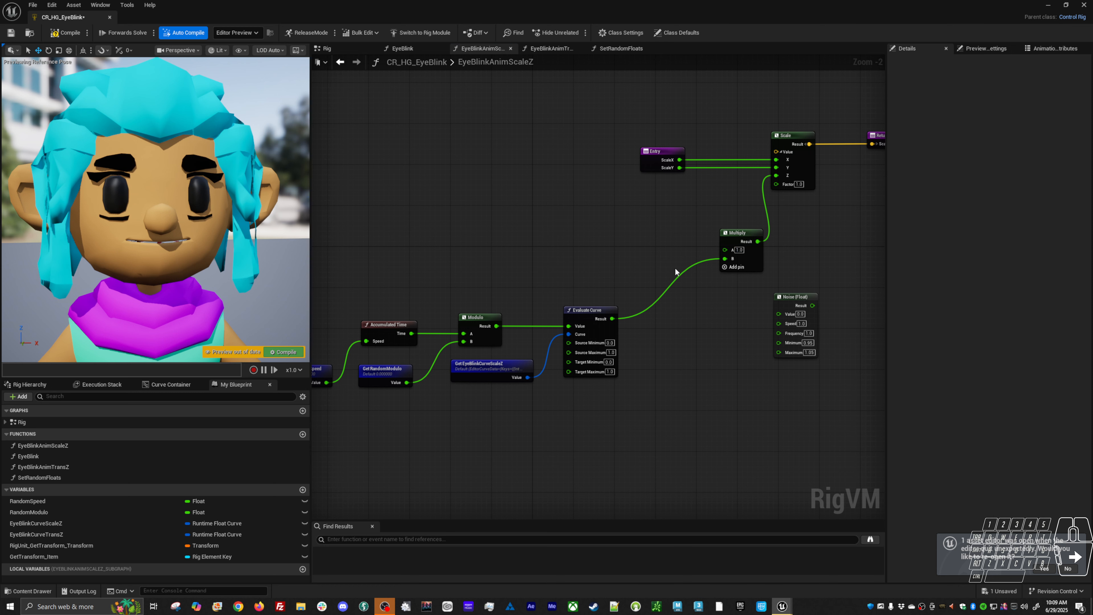
key(F7)
Try 5 as the Factor of the Scale node, restore it to 1 and recompile the rig
right_drag(813, 194, 784, 198)
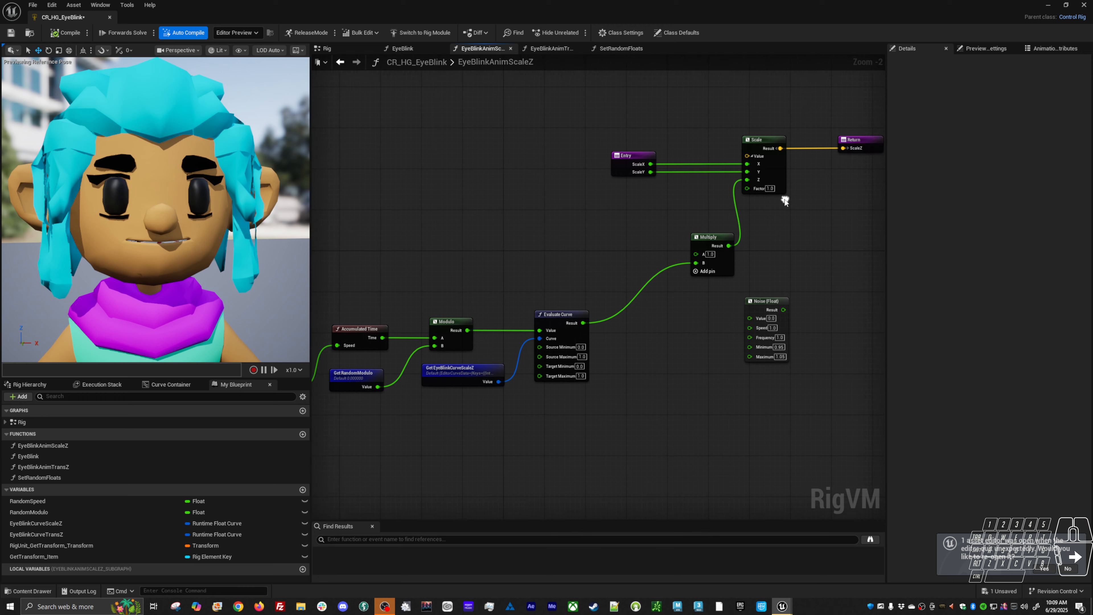
text(5)
key(Return)
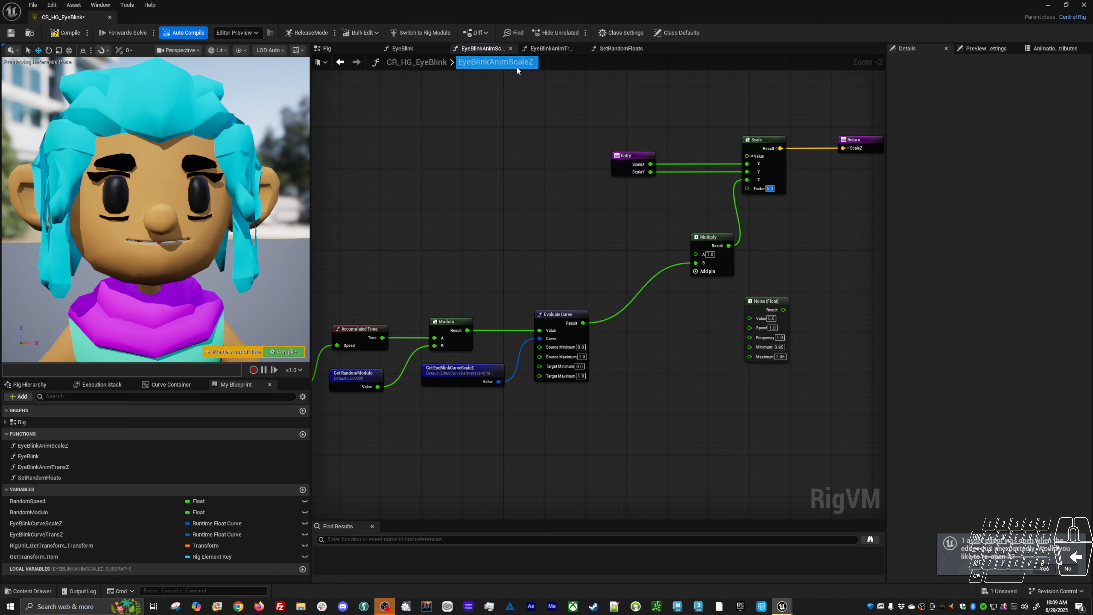
text(1)
key(Return)
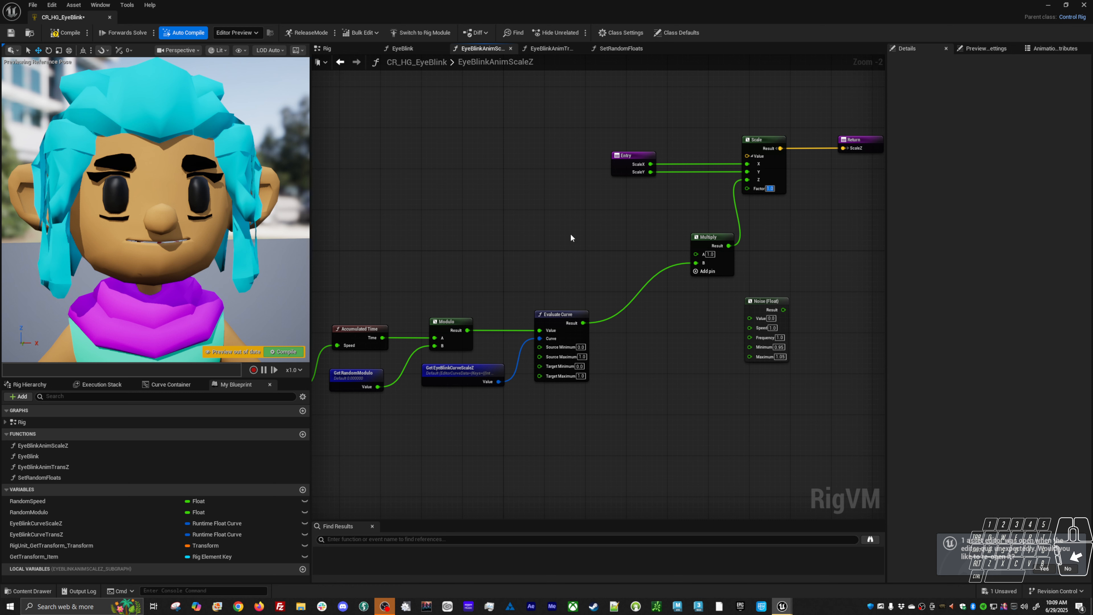
click(297, 350)
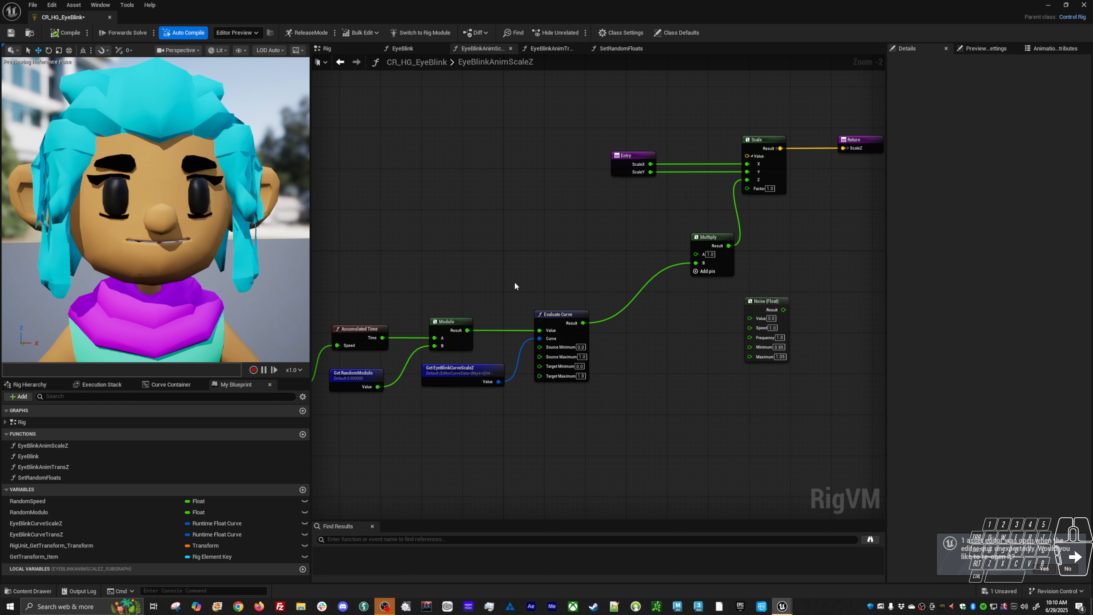
Go back through EyeBlink to the Rig graph, and reopen the eyeball_l EyeBlink function and its EyeBlinkAnimScaleZ function
double_click(559, 277)
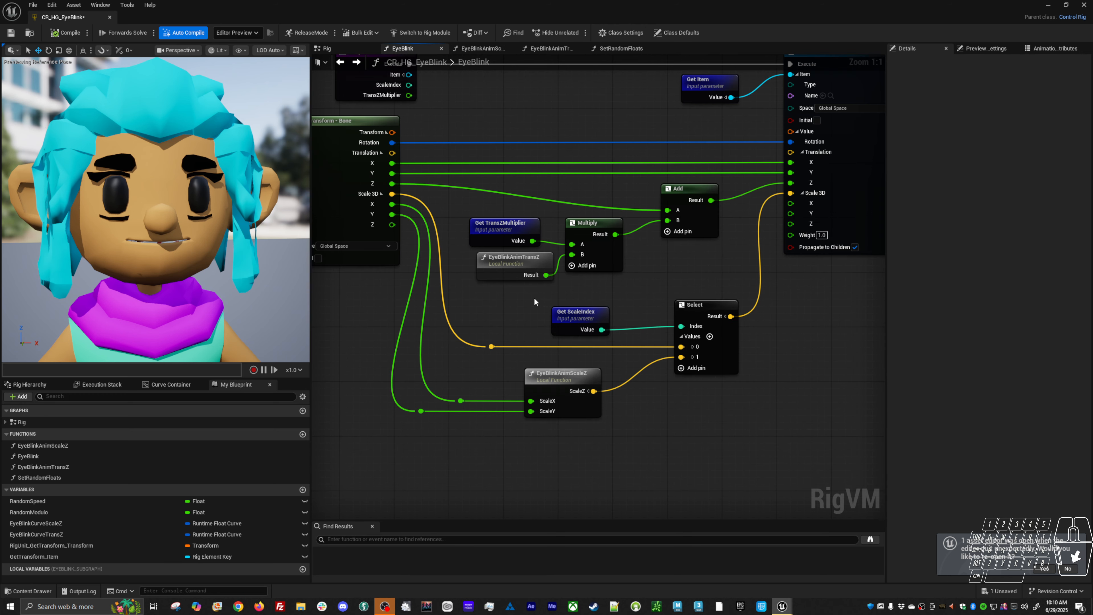
right_drag(555, 288, 561, 249)
click(641, 254)
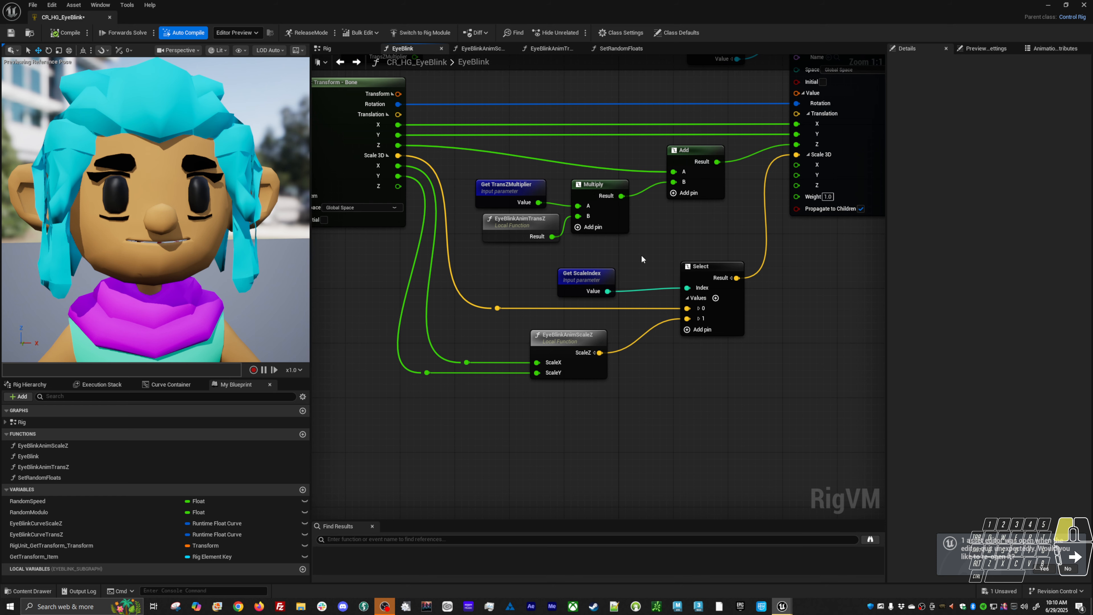
key(alt+Left)
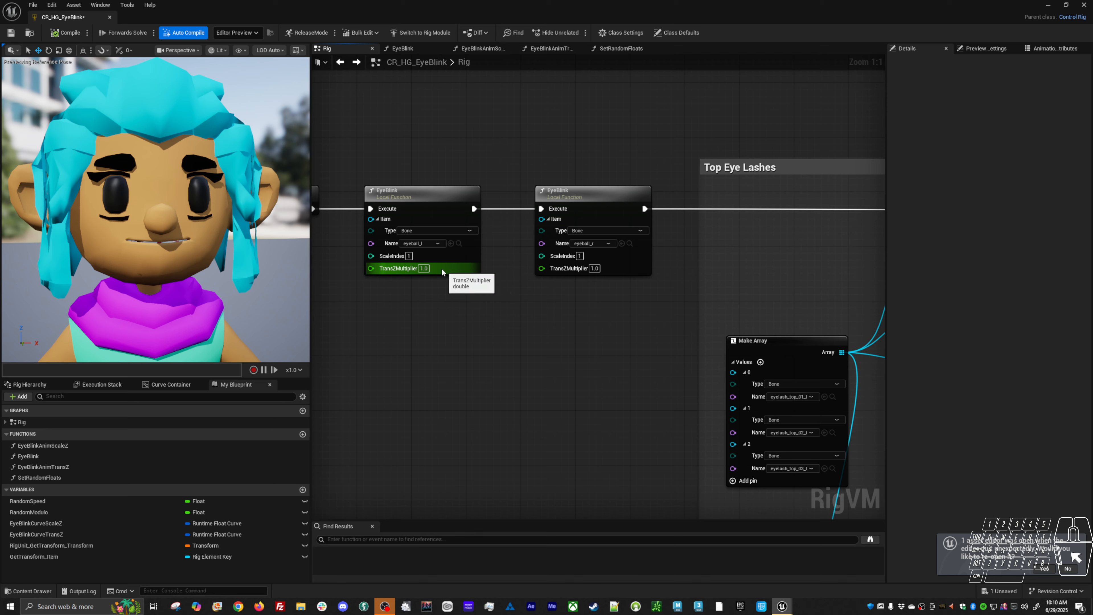
click(441, 202)
double_click(442, 203)
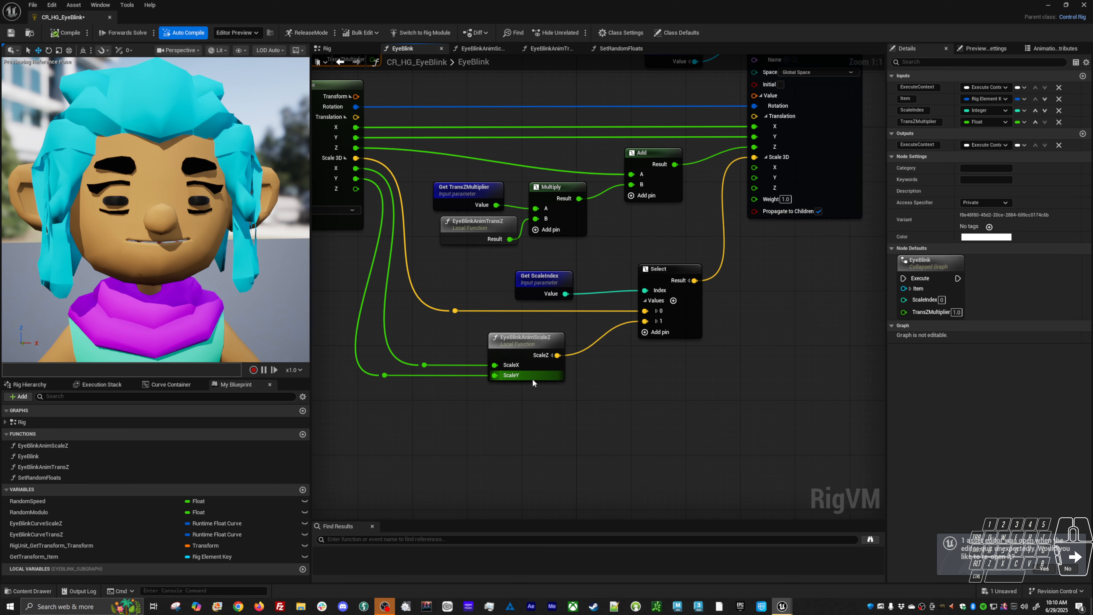
double_click(538, 346)
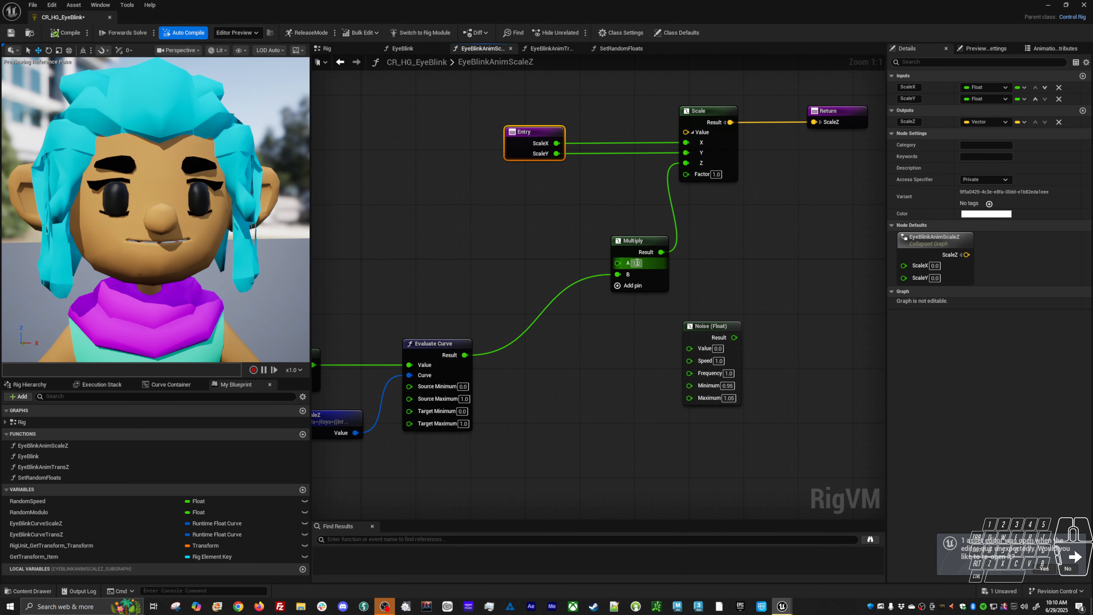
Try feeding the Evaluate Curve result directly into the Scale node's Z, compile, and reconnect the Multiply result to Z
drag(465, 356, 687, 162)
click(281, 352)
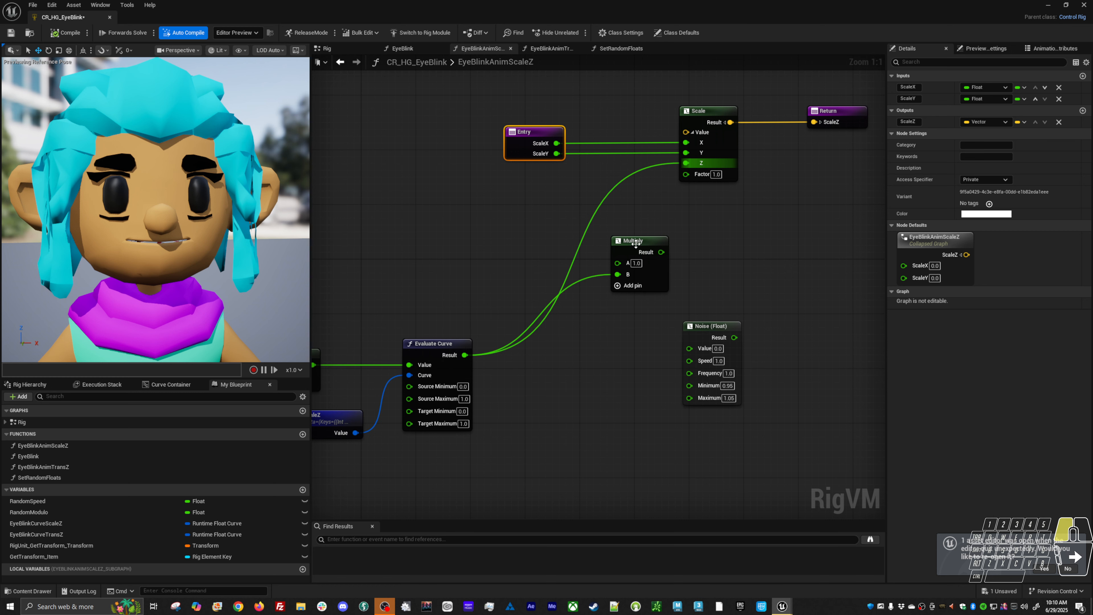
drag(638, 257, 621, 322)
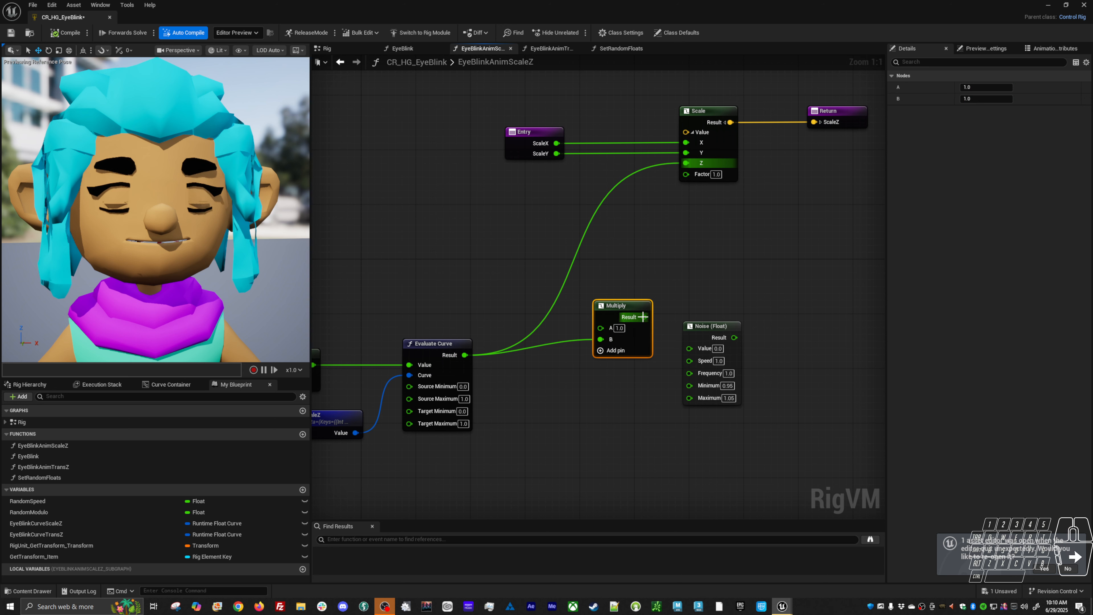
drag(644, 317, 686, 163)
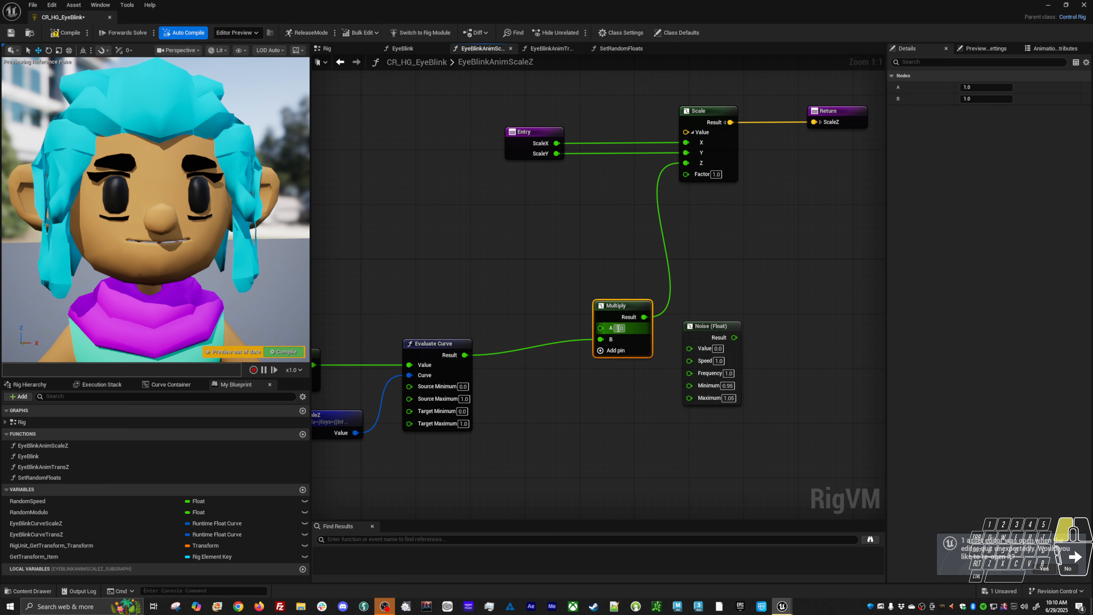
Try 10 as input A of the Multiply node, compile the rig and check the character in the game preview
text(10)
key(Return)
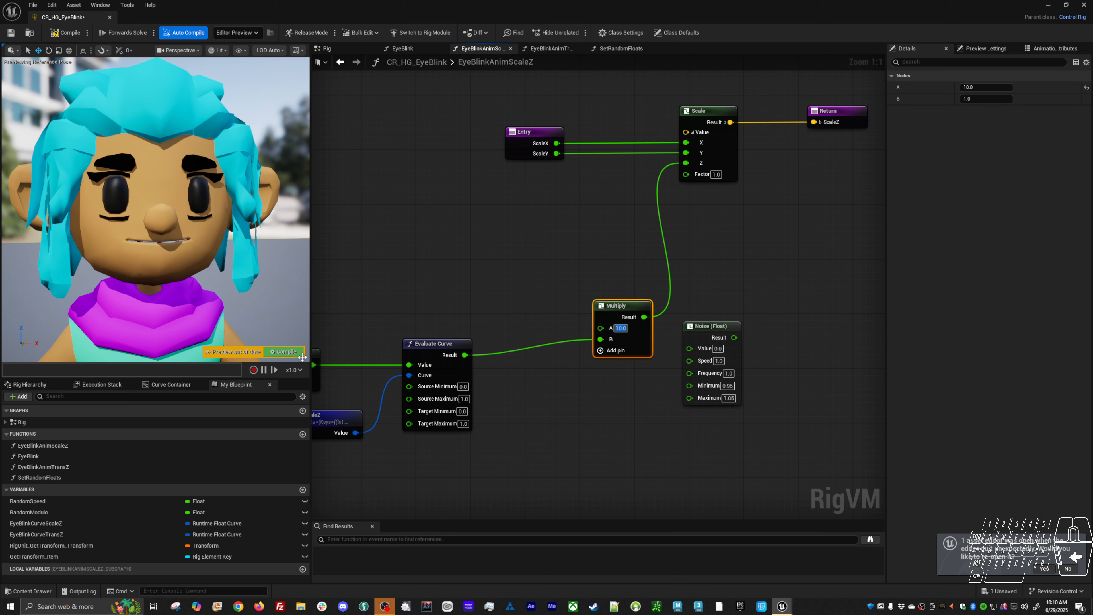
click(286, 352)
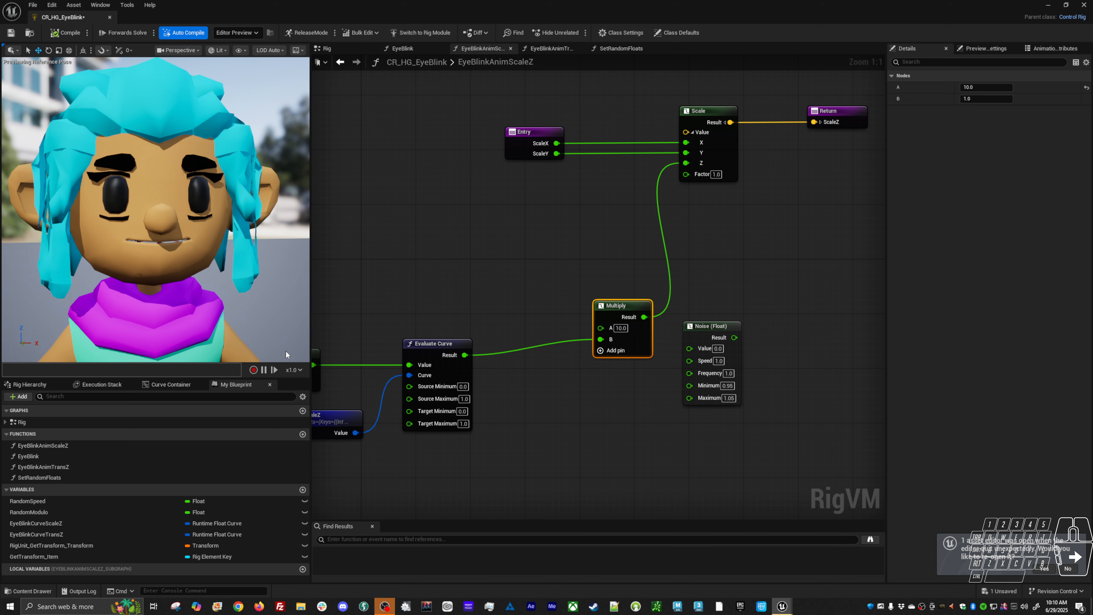
click(618, 329)
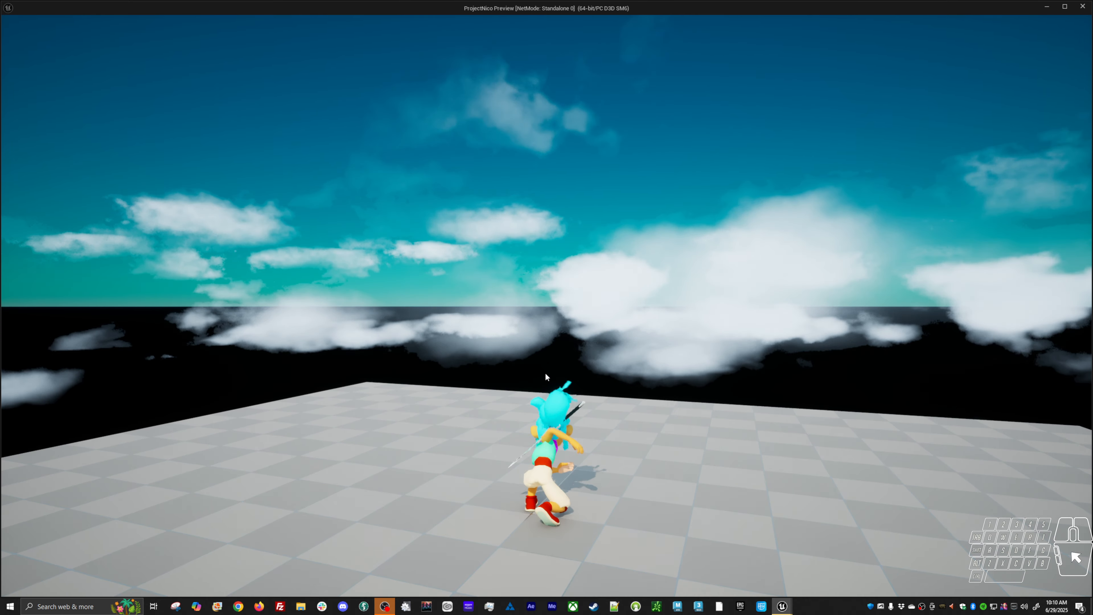
click(546, 374)
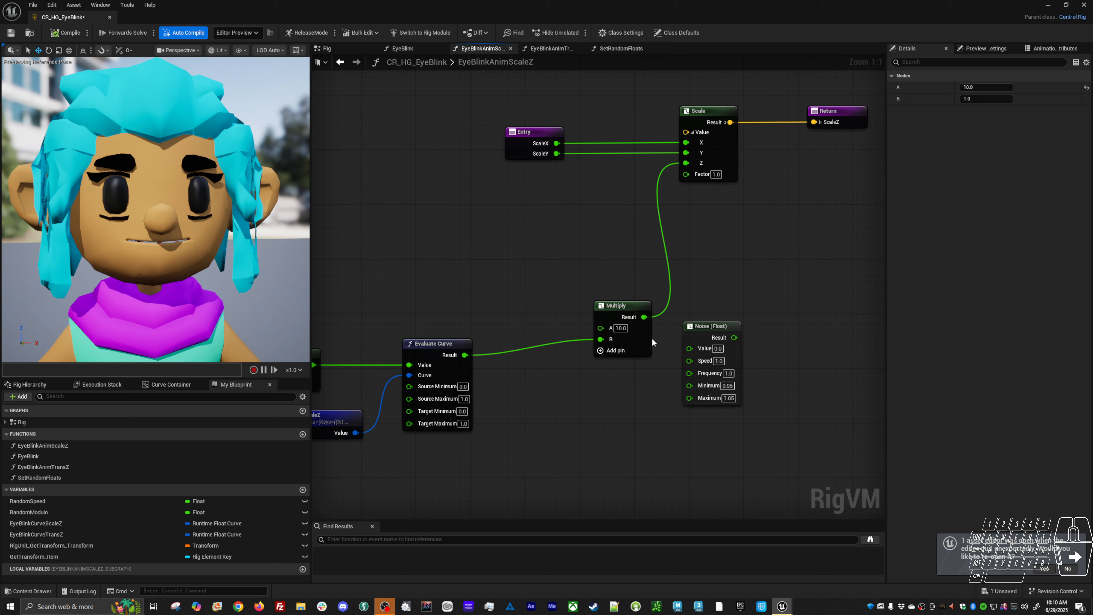
Restore input A of the Multiply node to 1, reposition the node slightly higher in the graph and compile
click(621, 327)
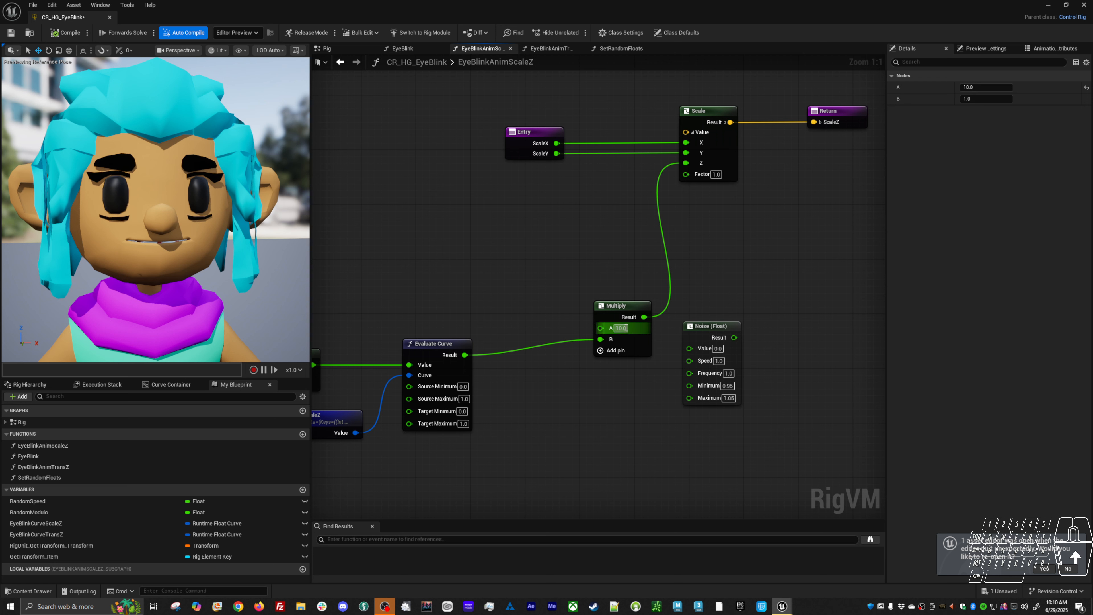
text(1)
key(Return)
drag(622, 304, 606, 277)
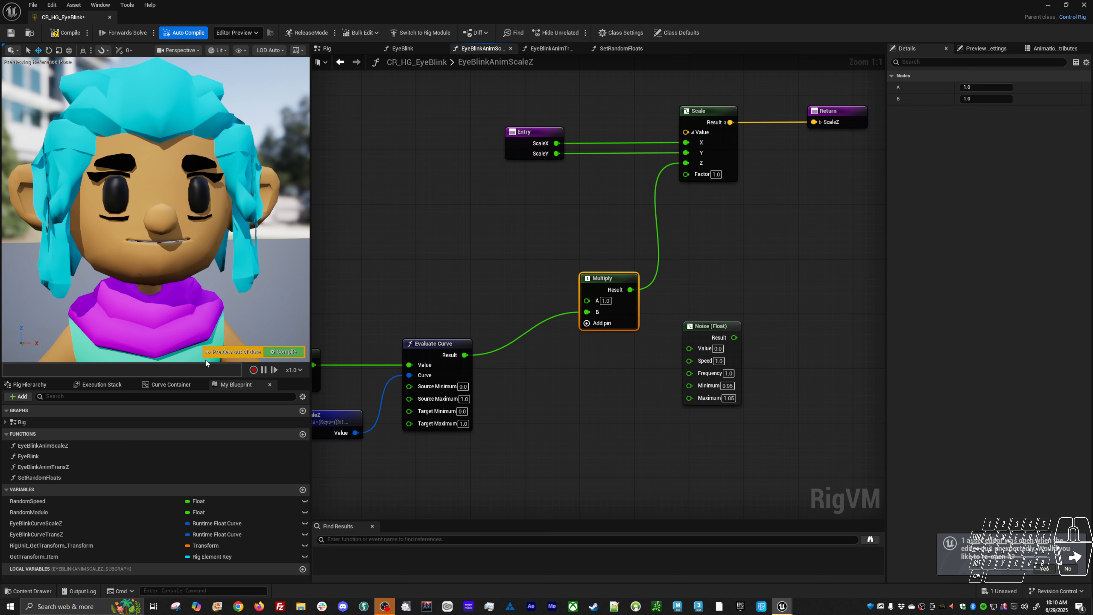
click(274, 353)
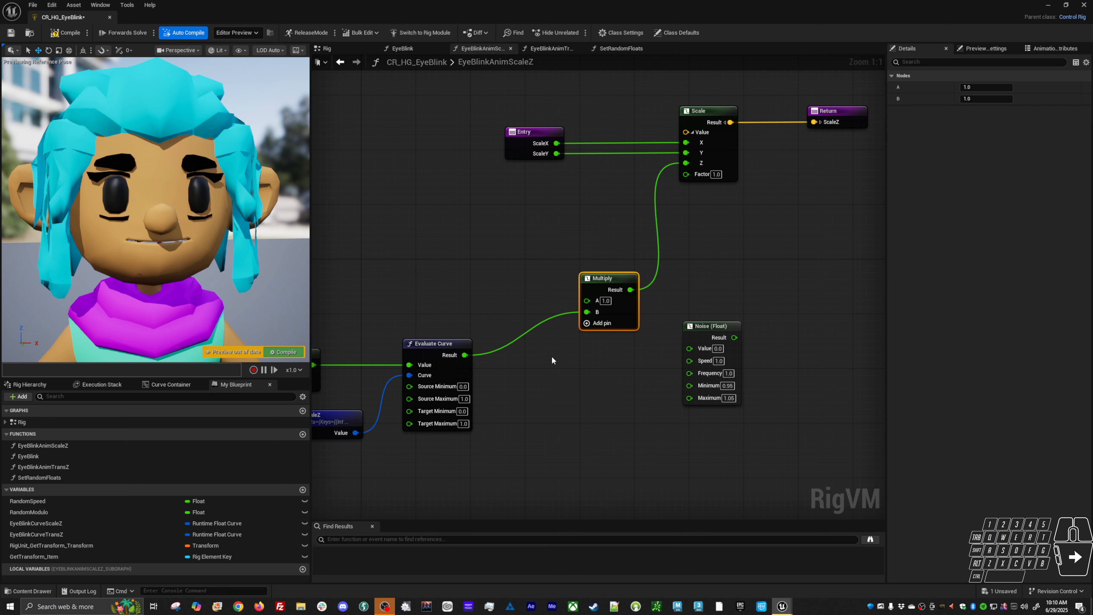
Review how the RandomSpeed, RandomModulo and EyeBlinkCurveScaleZ variables feed Modulo and Evaluate Curve, and follow the result to the Scale and Return nodes
right_drag(552, 357, 608, 339)
scroll(593, 331, down, 1)
right_drag(506, 337, 552, 312)
right_drag(466, 360, 596, 346)
drag(327, 292, 462, 390)
ctrl+click(548, 298)
click(584, 366)
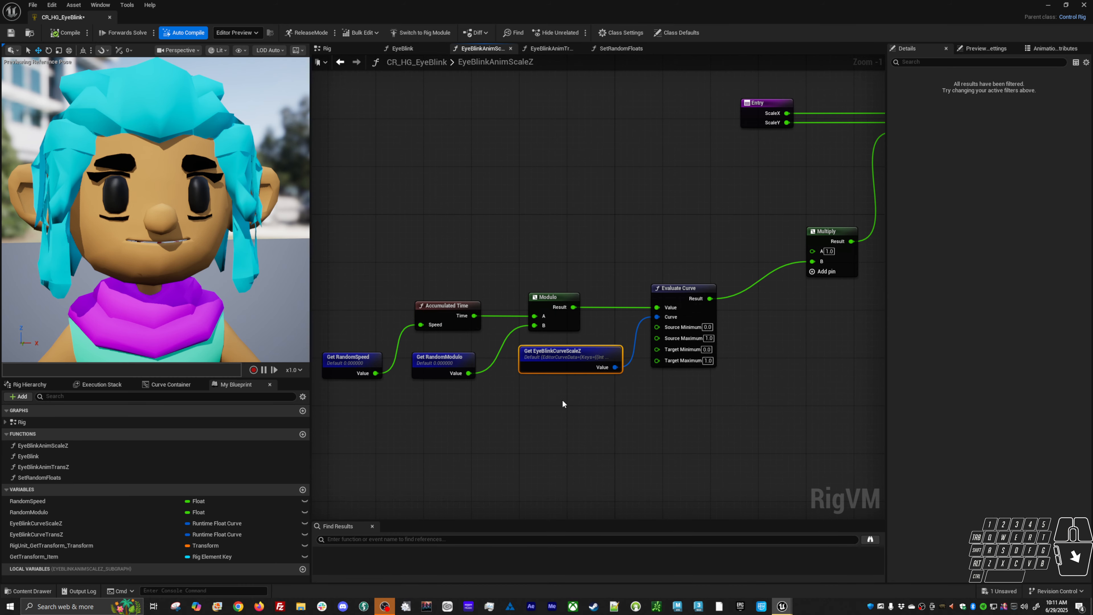
drag(324, 269, 439, 374)
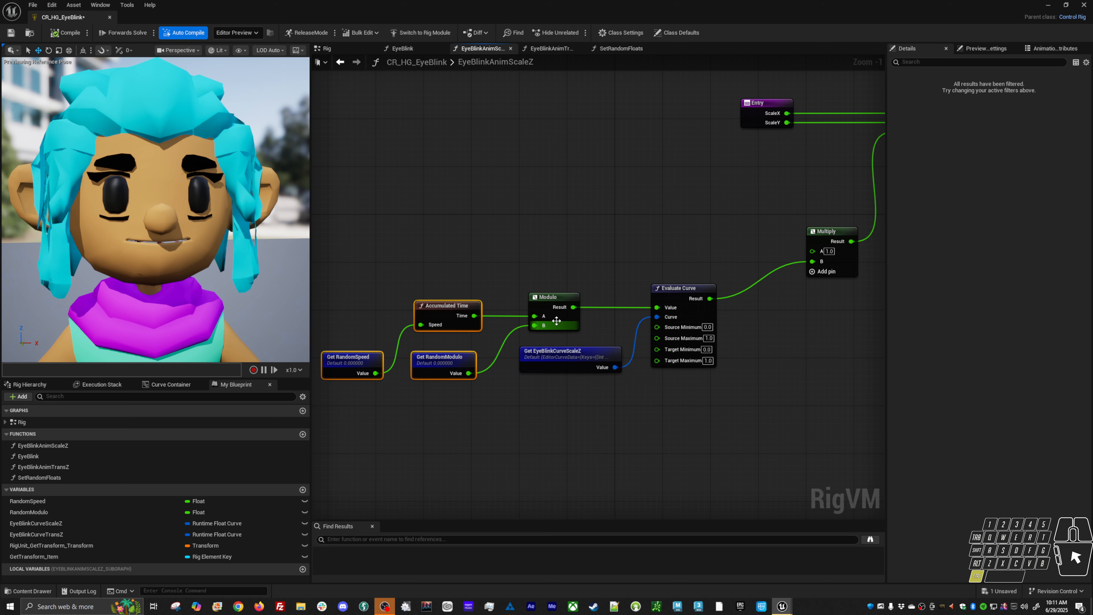
ctrl+click(529, 324)
click(570, 365)
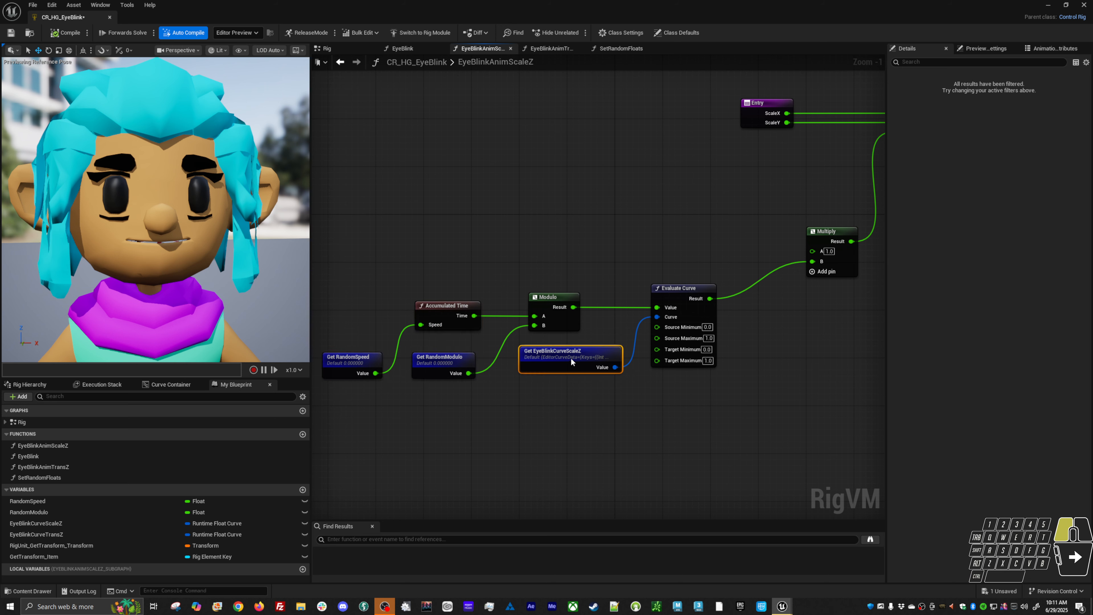
right_drag(695, 286, 615, 330)
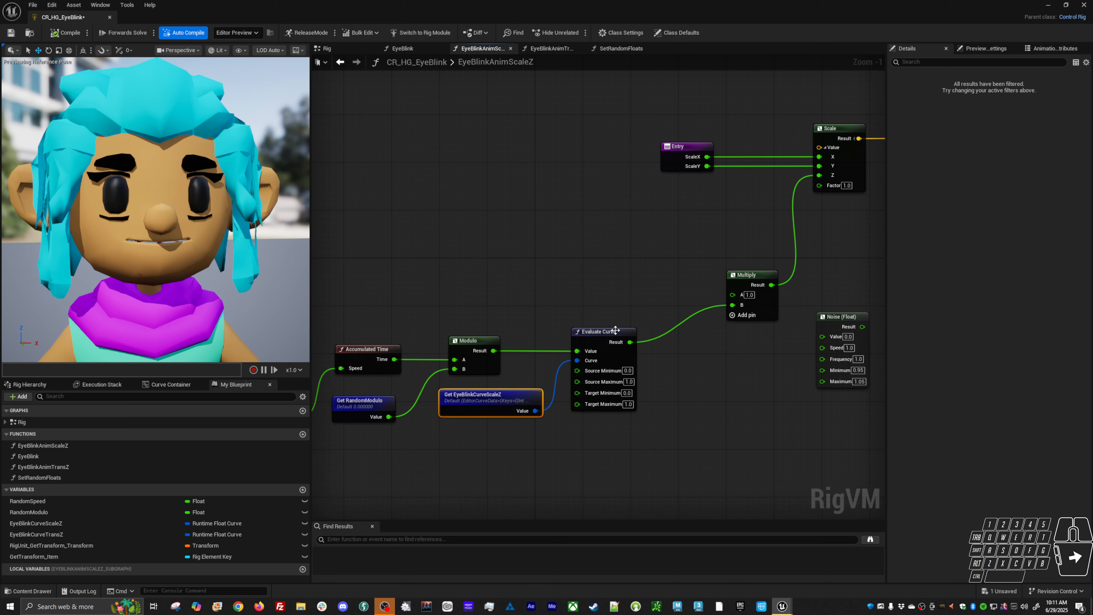
right_drag(679, 342, 574, 353)
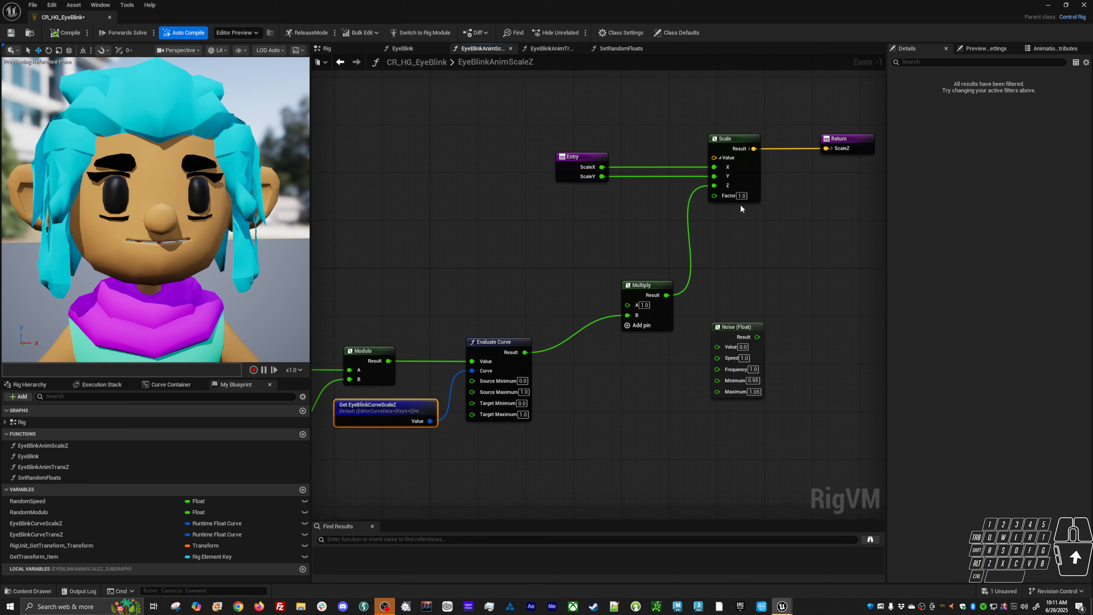
Return to the EyeBlink function and examine how ScaleIndex and the Select node's inputs drive Scale 3D on Set Transform - Bone
key(alt+Left)
right_drag(726, 374, 669, 439)
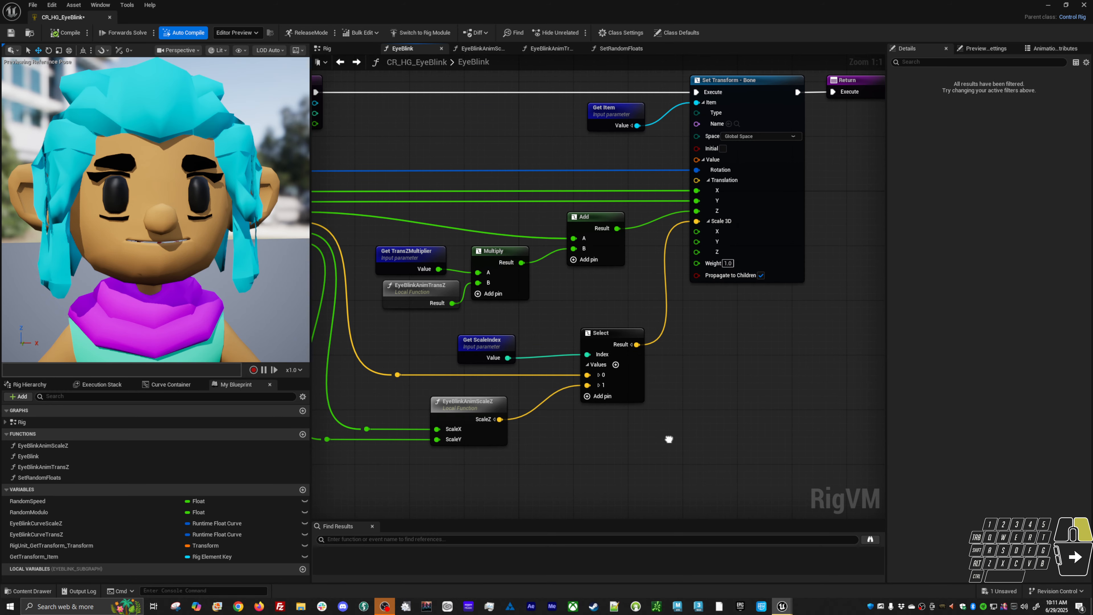
right_drag(761, 336, 747, 383)
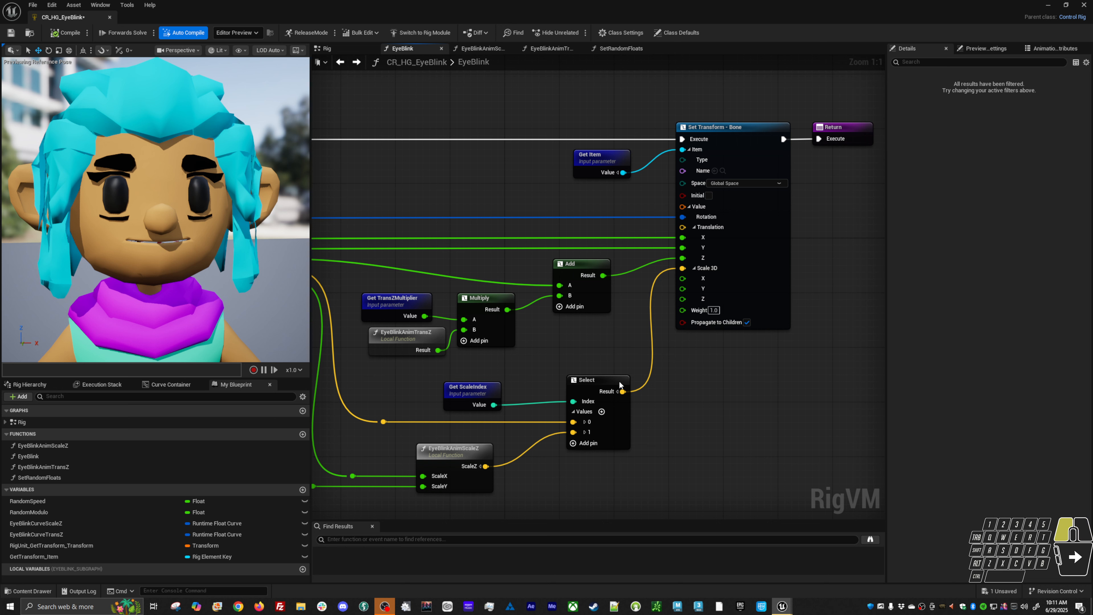
click(620, 385)
right_drag(521, 402, 656, 460)
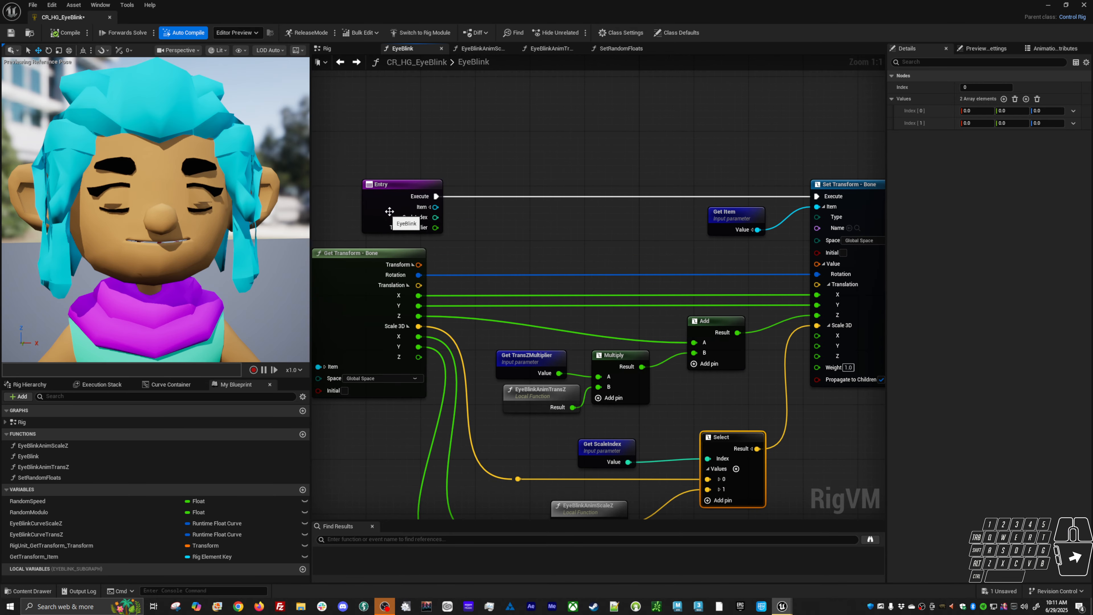
right_drag(749, 452, 623, 361)
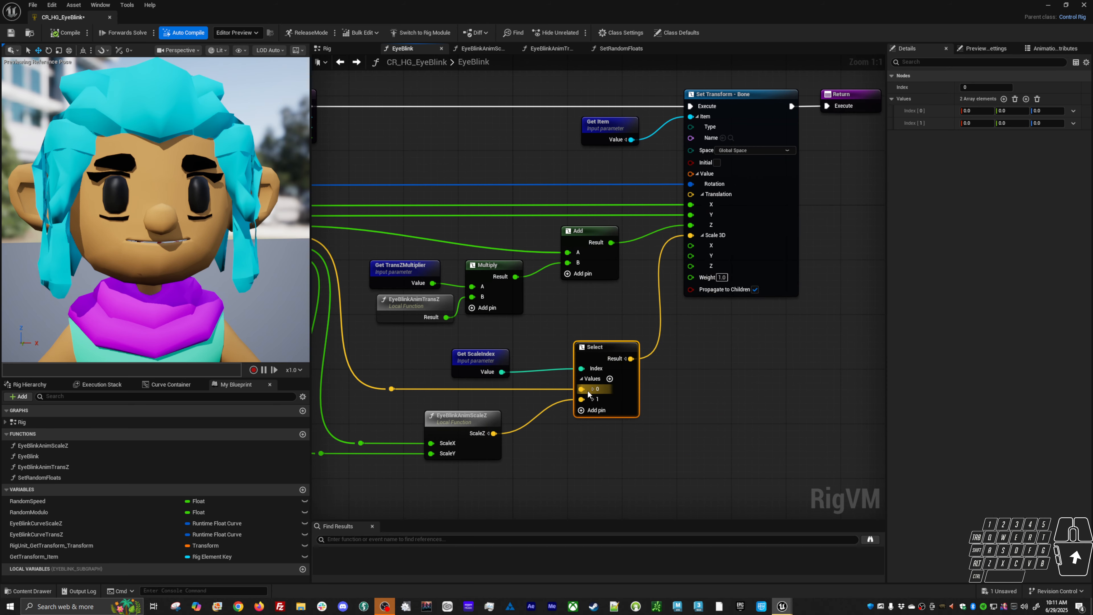
right_drag(716, 228, 684, 269)
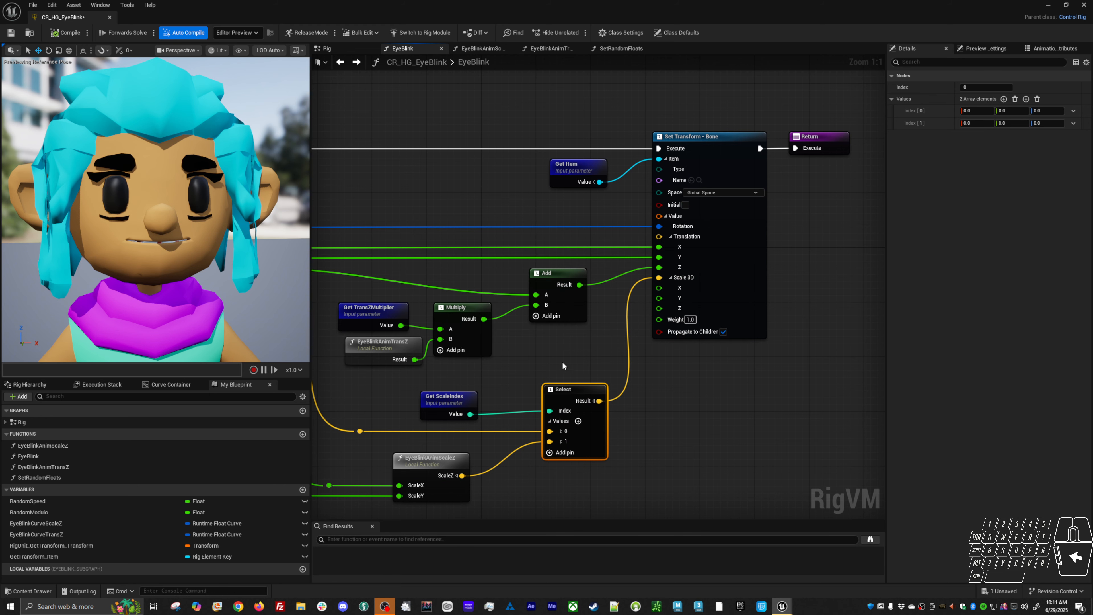
right_drag(562, 361, 679, 354)
Go back to the Rig graph and disconnect the execution output of the eyeball_r EyeBlink node
key(alt+Left)
right_drag(573, 331, 530, 361)
click(404, 214)
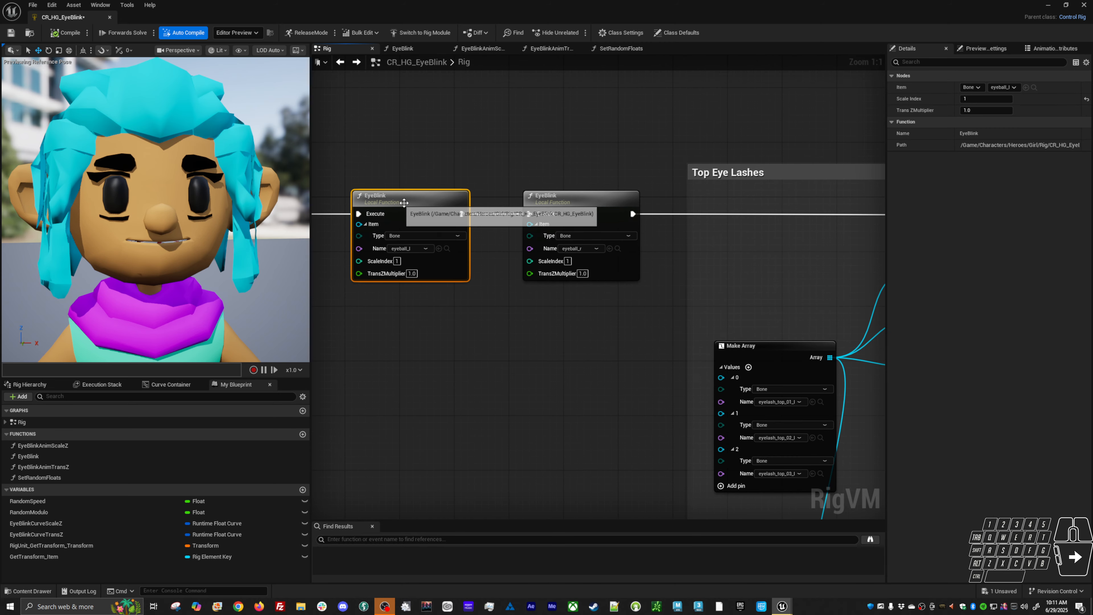
click(573, 197)
alt+click(632, 214)
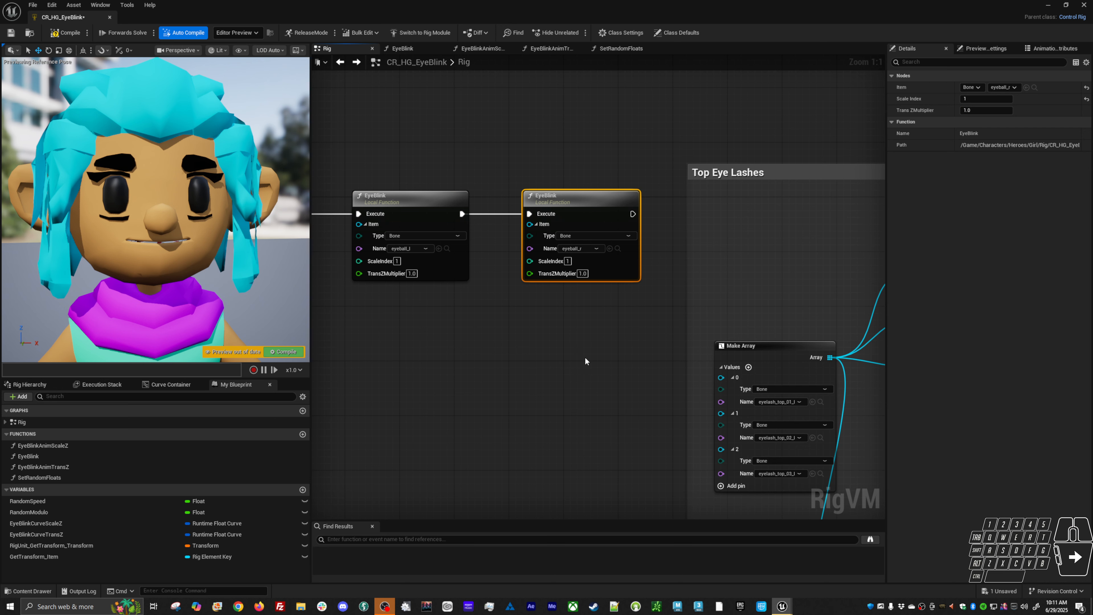
Examine the Top Eye Lashes group's Make Array, At and Replace Items nodes and the EyeBlink nodes they feed
right_drag(700, 337, 515, 358)
right_drag(607, 284, 517, 265)
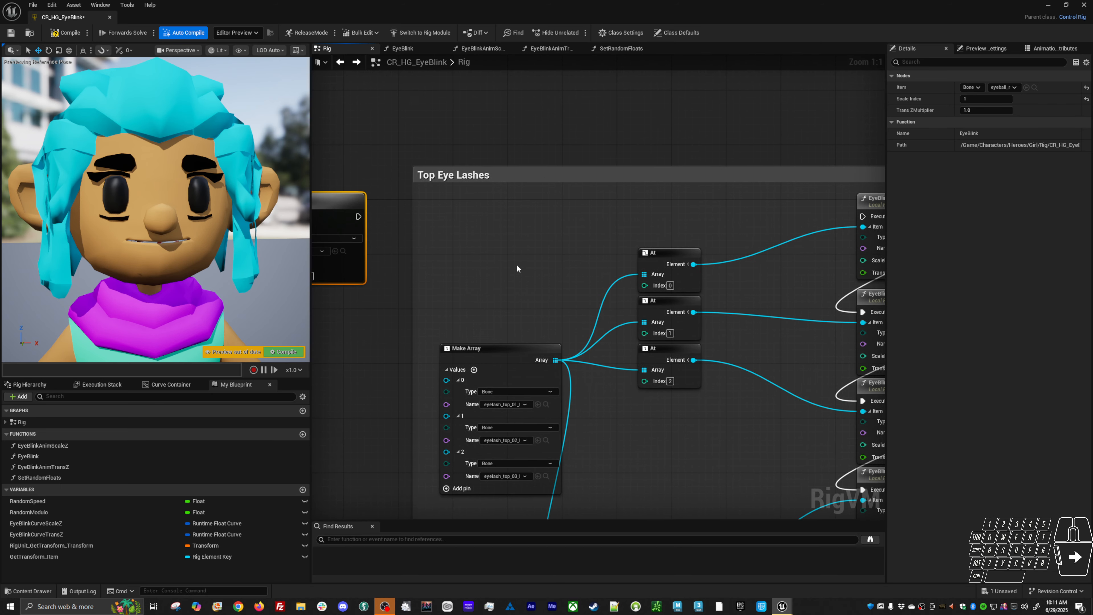
scroll(517, 264, down, 1)
right_drag(607, 314, 612, 258)
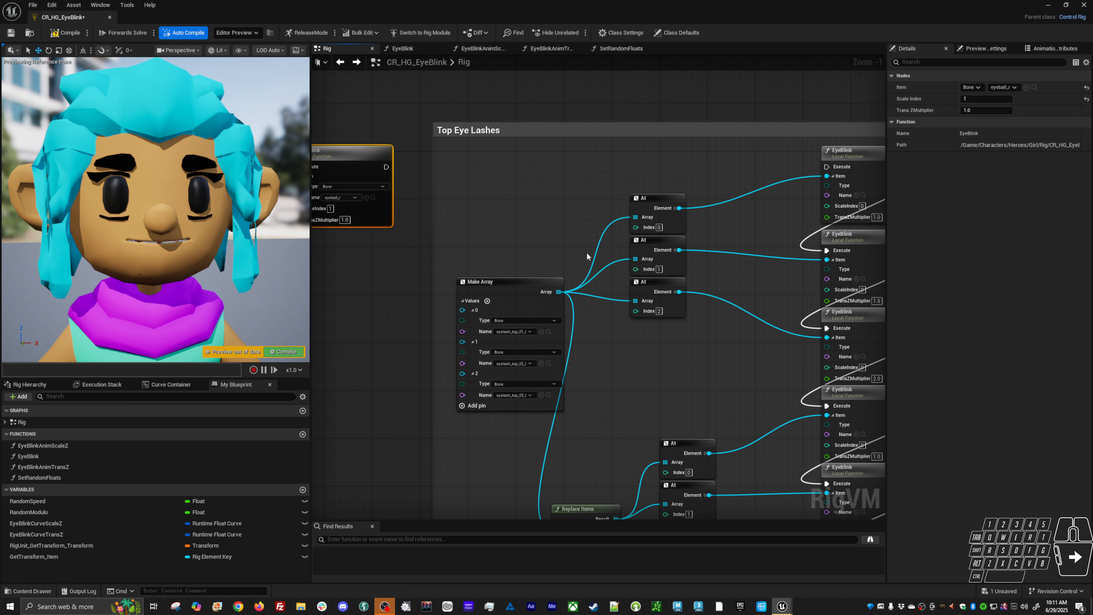
right_drag(522, 404, 509, 375)
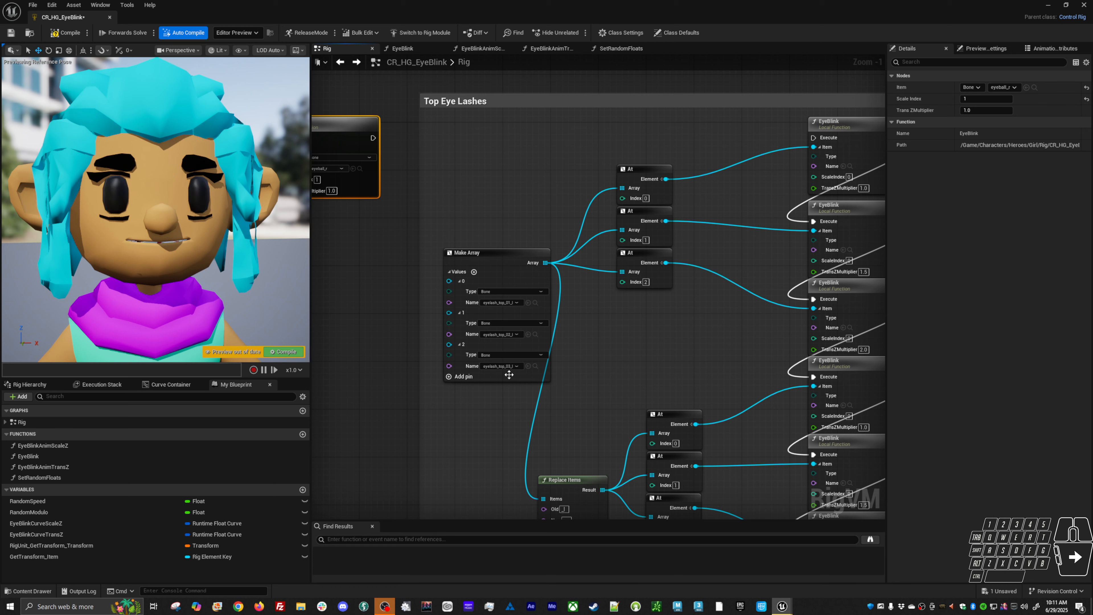
Show the rig hierarchy filtered by "eye" and go through the left eyebrow bones eyebrow_01_l to eyebrow_03_l
click(39, 387)
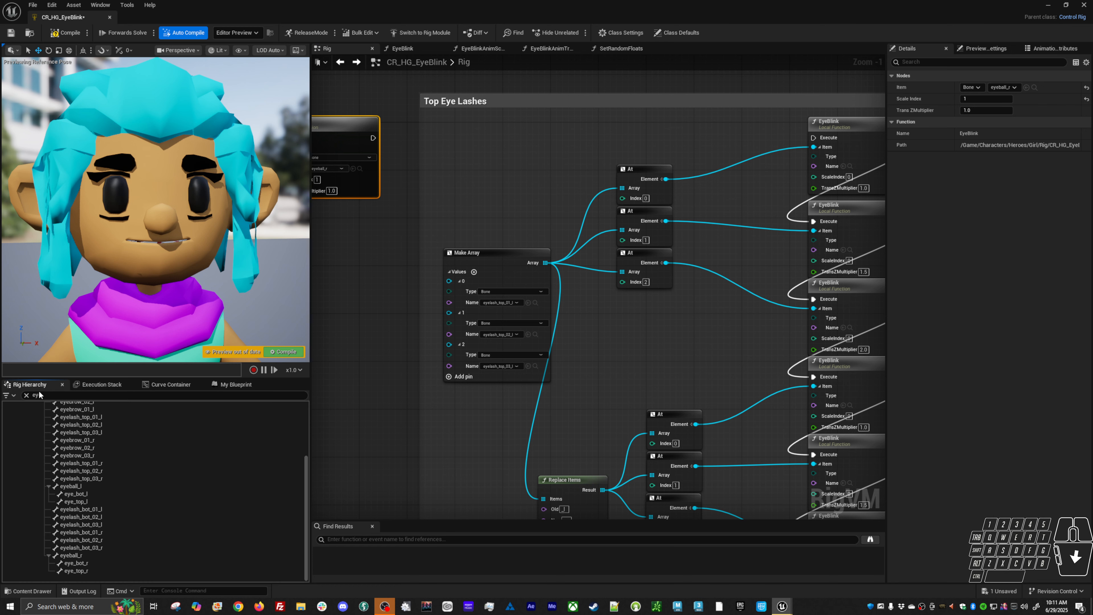
click(102, 397)
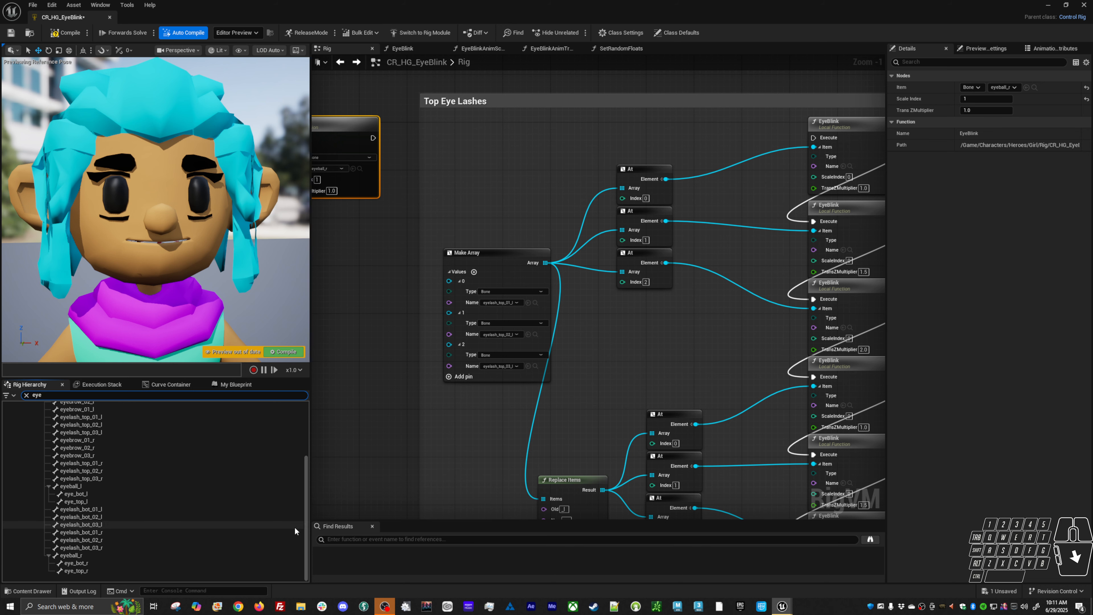
drag(308, 532, 302, 461)
click(92, 425)
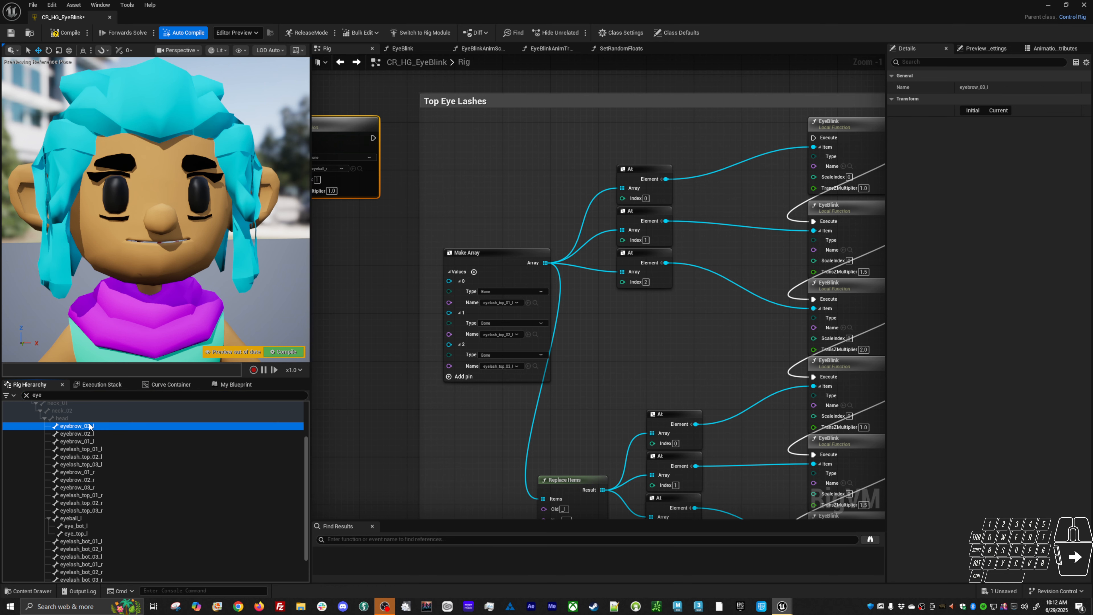
click(89, 433)
click(91, 443)
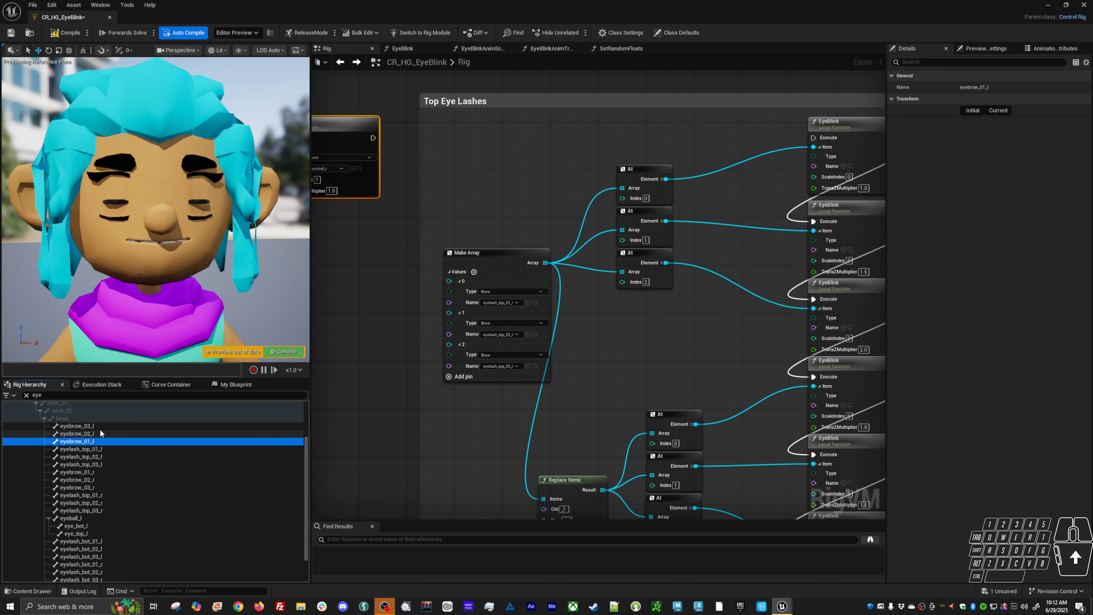
click(100, 426)
click(98, 434)
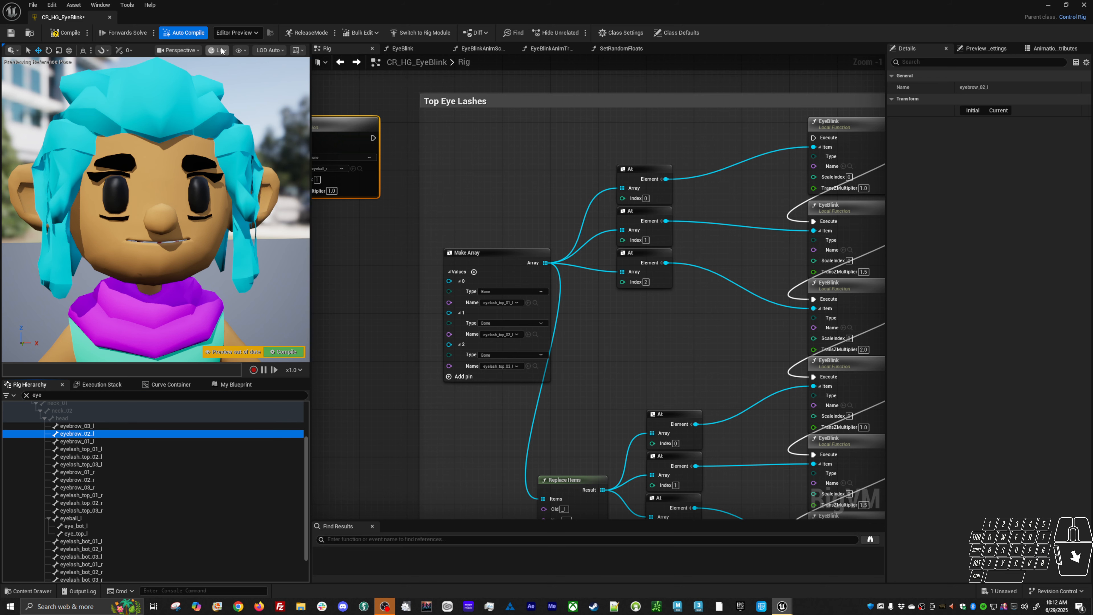
Set the viewport's bone drawing to Selected Only
click(243, 50)
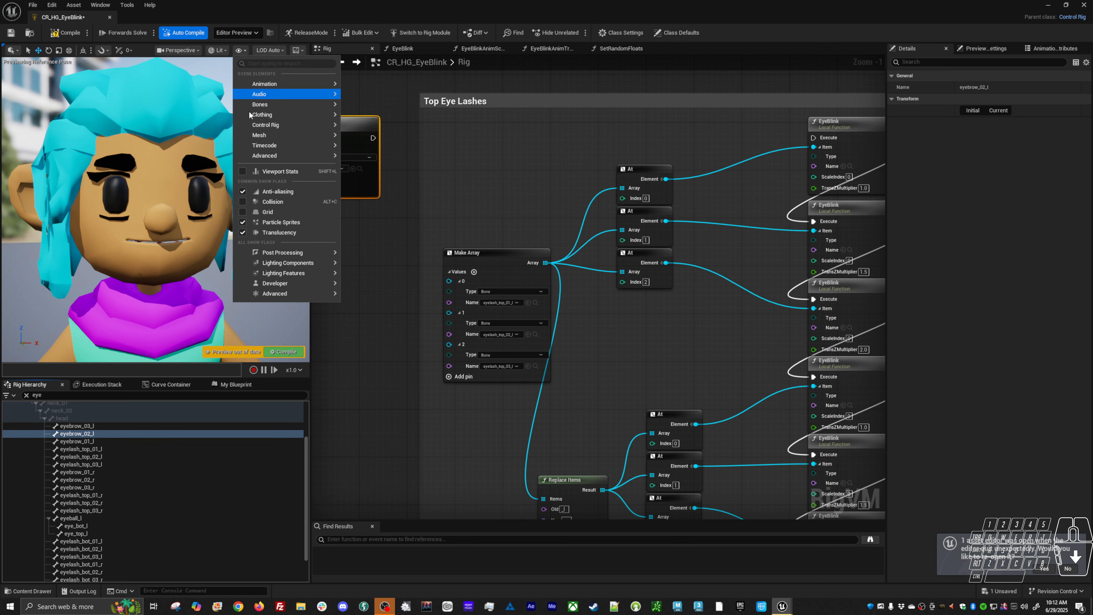
mouse_move(257, 104)
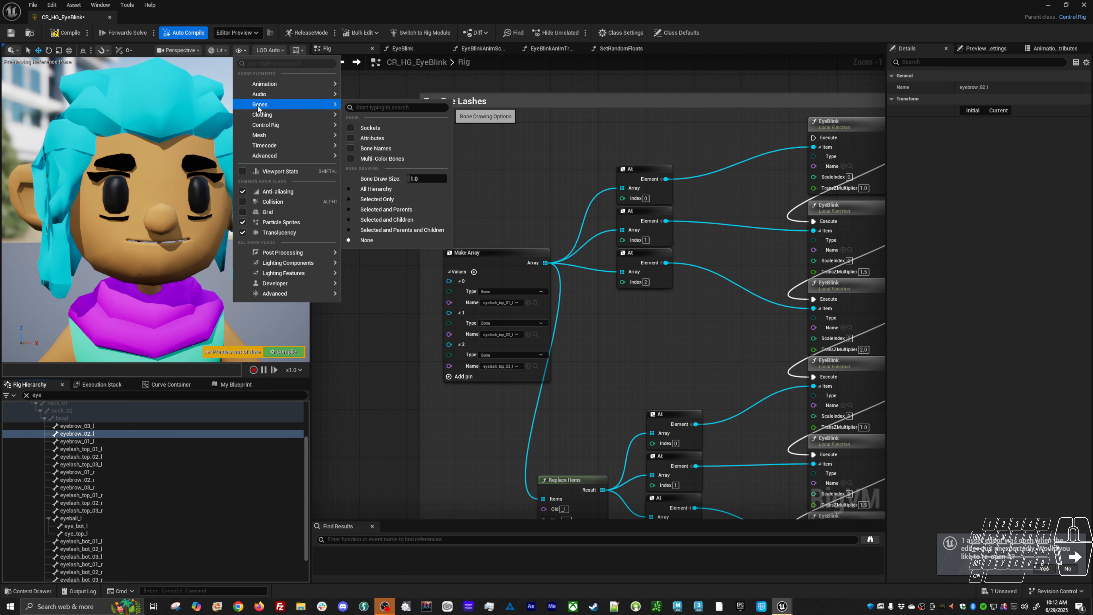
click(376, 199)
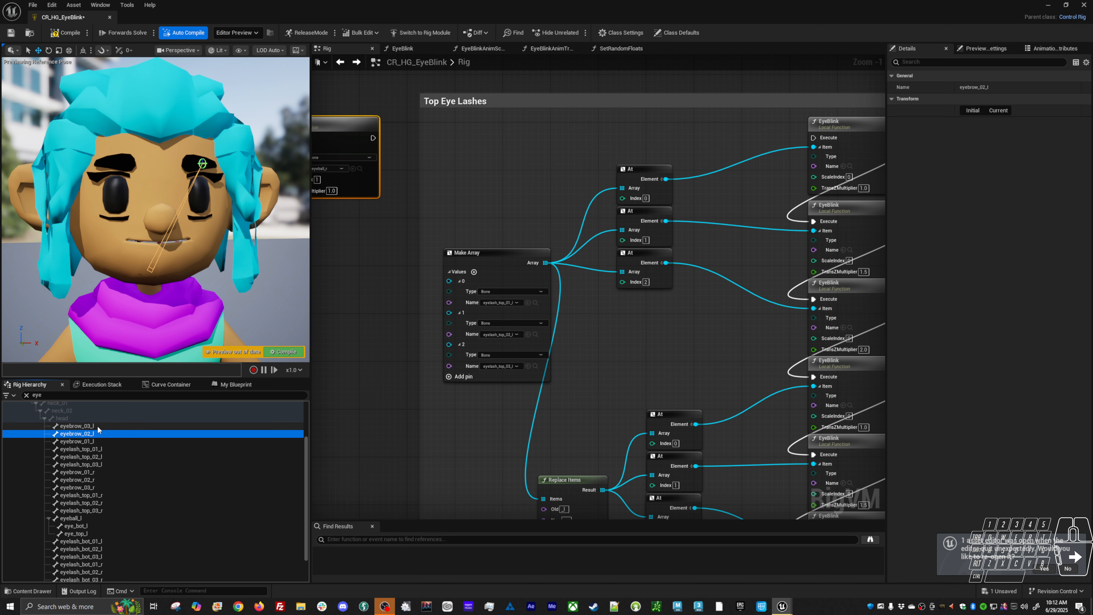
Highlight each left and right eyebrow bone in turn to check its location on the face
click(96, 442)
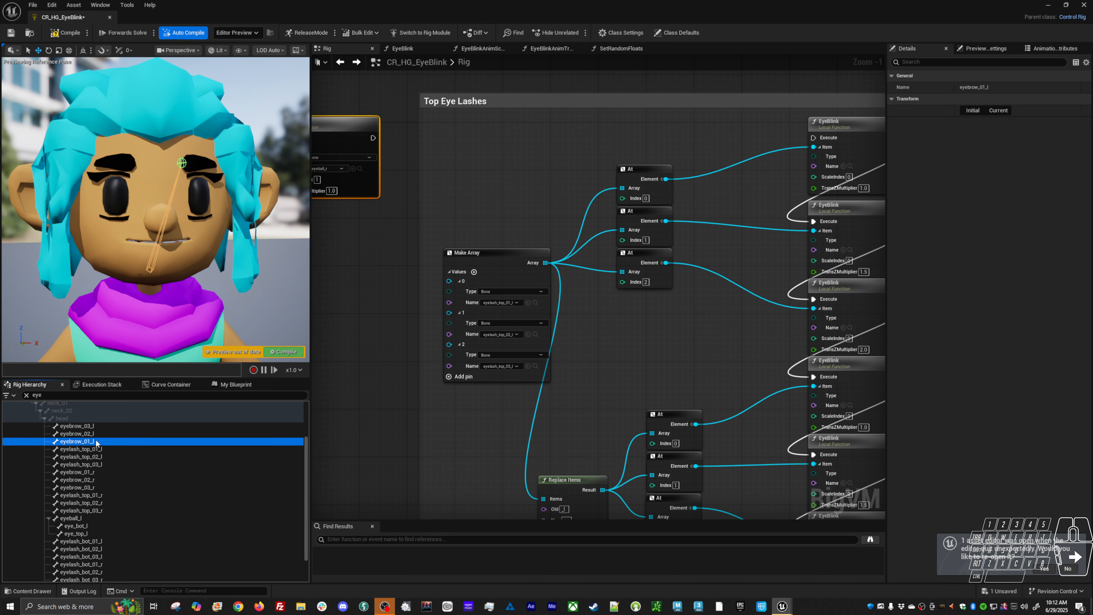
click(97, 433)
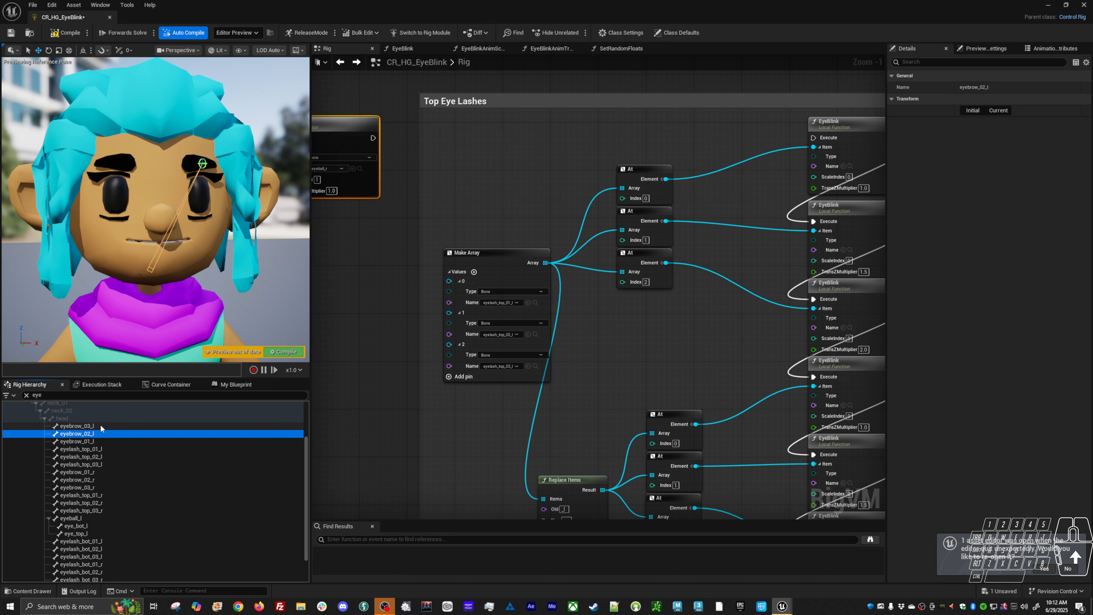
click(102, 425)
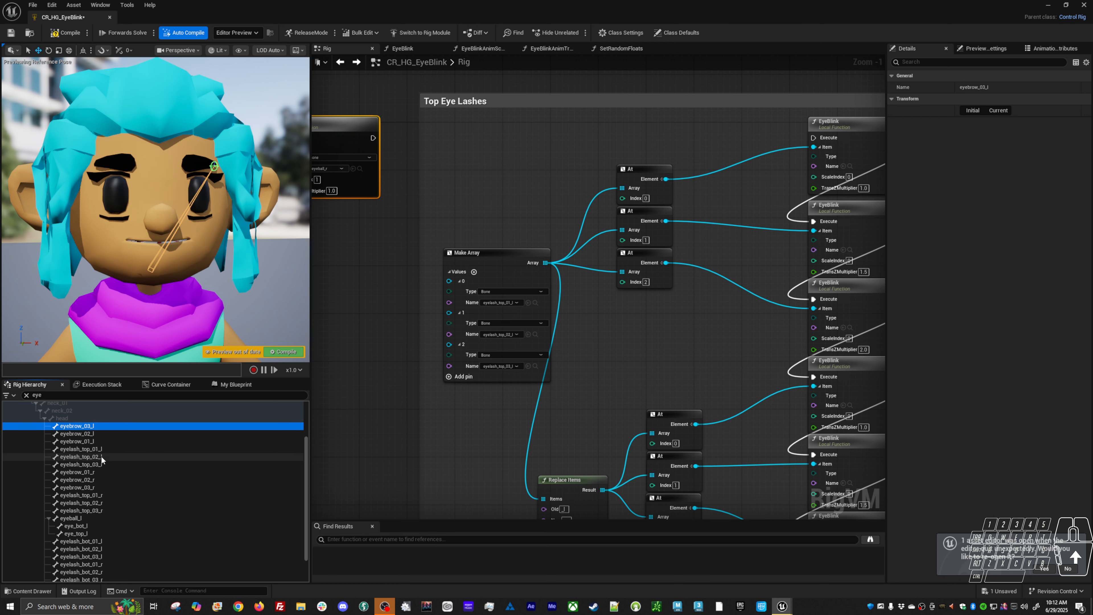
click(102, 472)
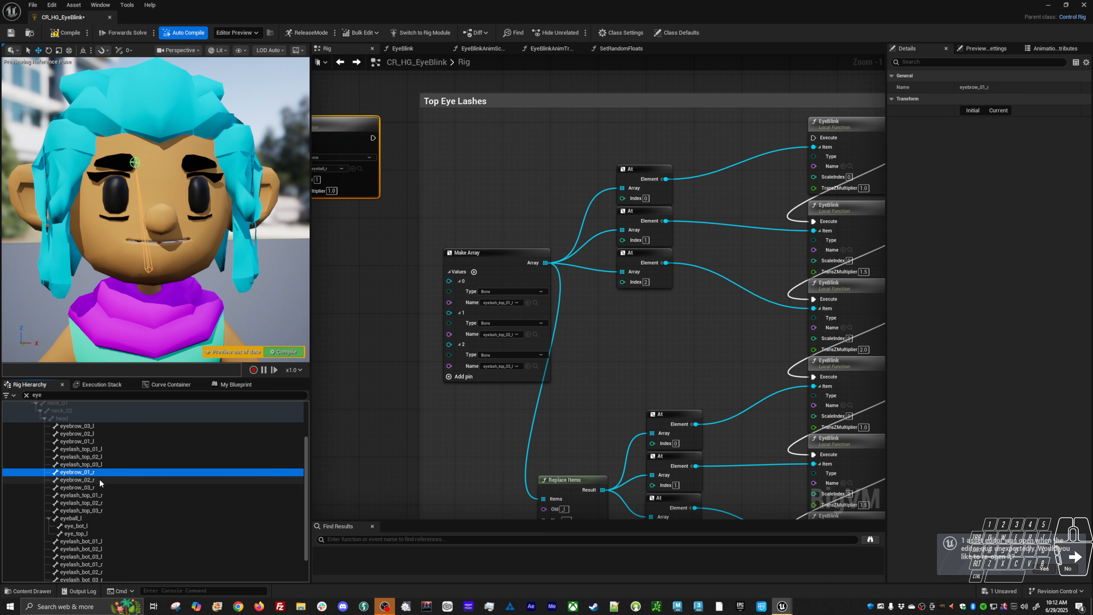
click(99, 478)
click(98, 487)
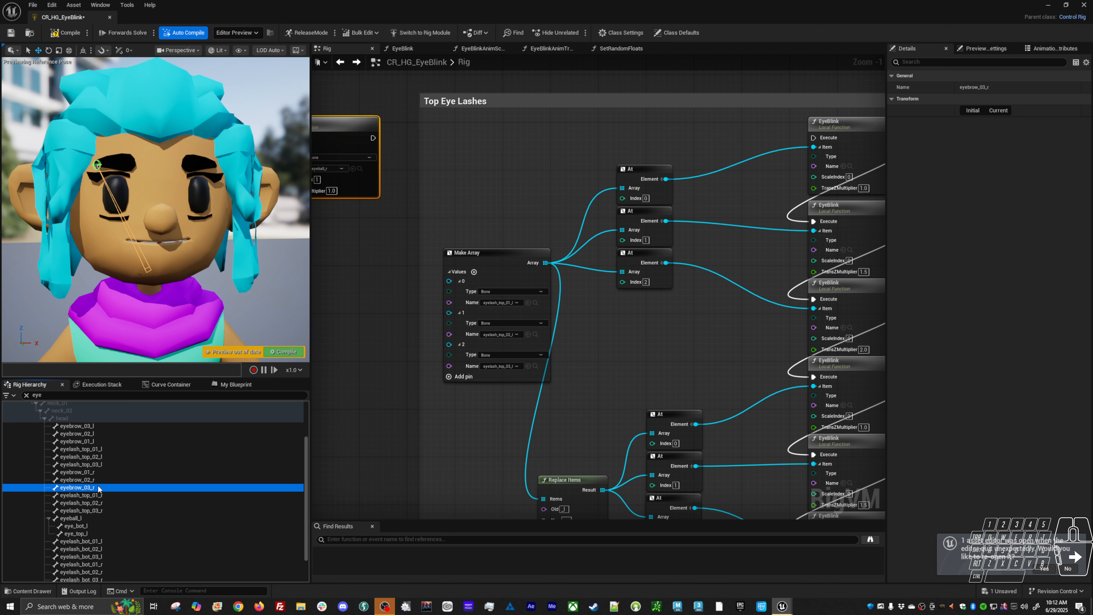
Highlight the eyelash_top bones of the left and right eyes in turn to check their locations
click(100, 450)
click(100, 457)
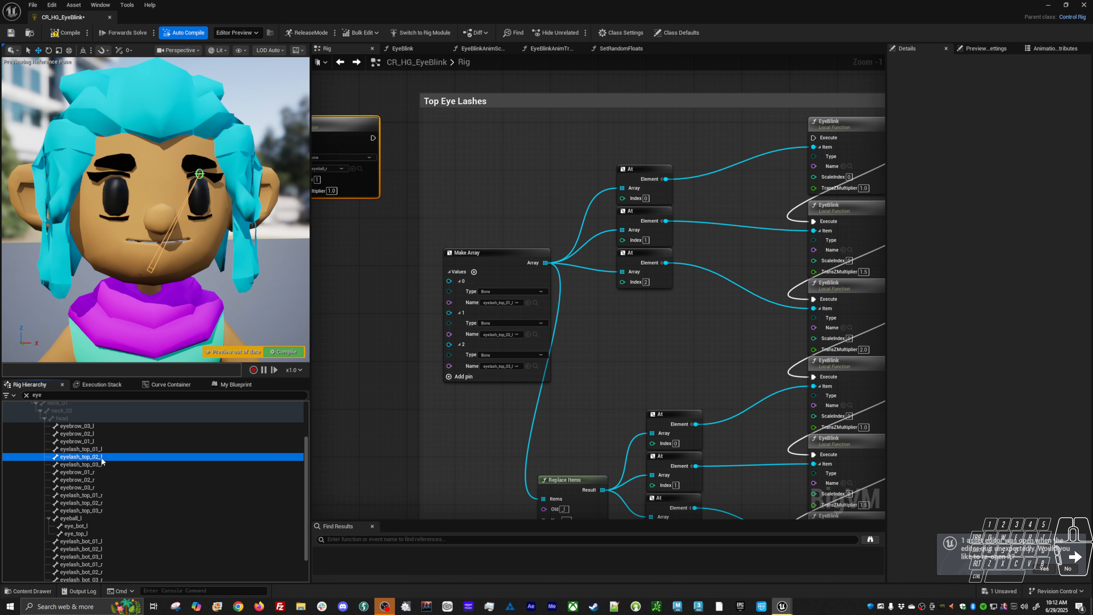
click(100, 465)
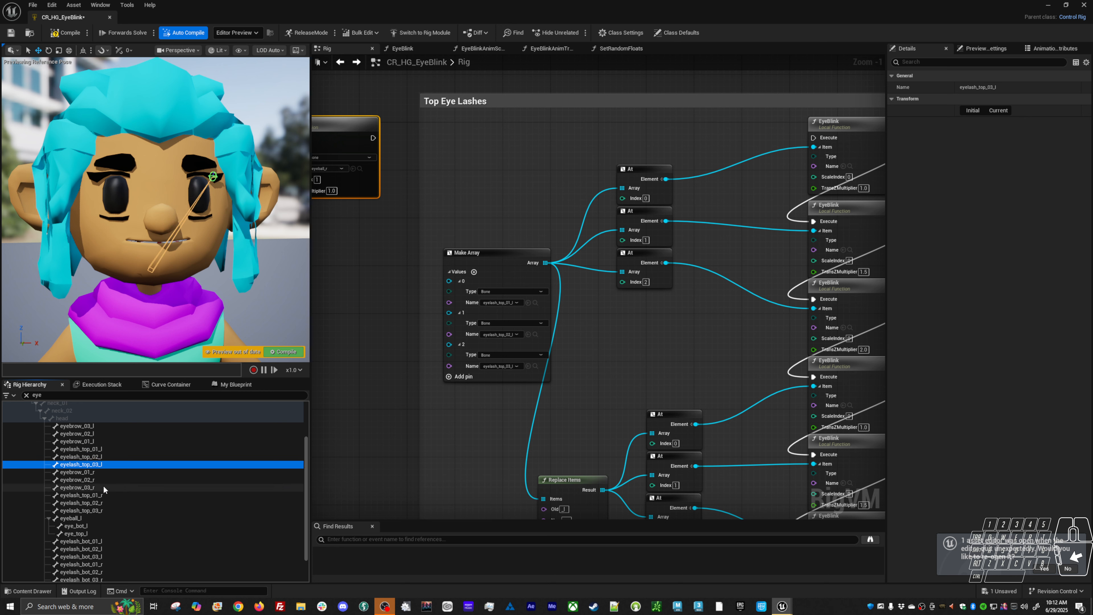
click(104, 495)
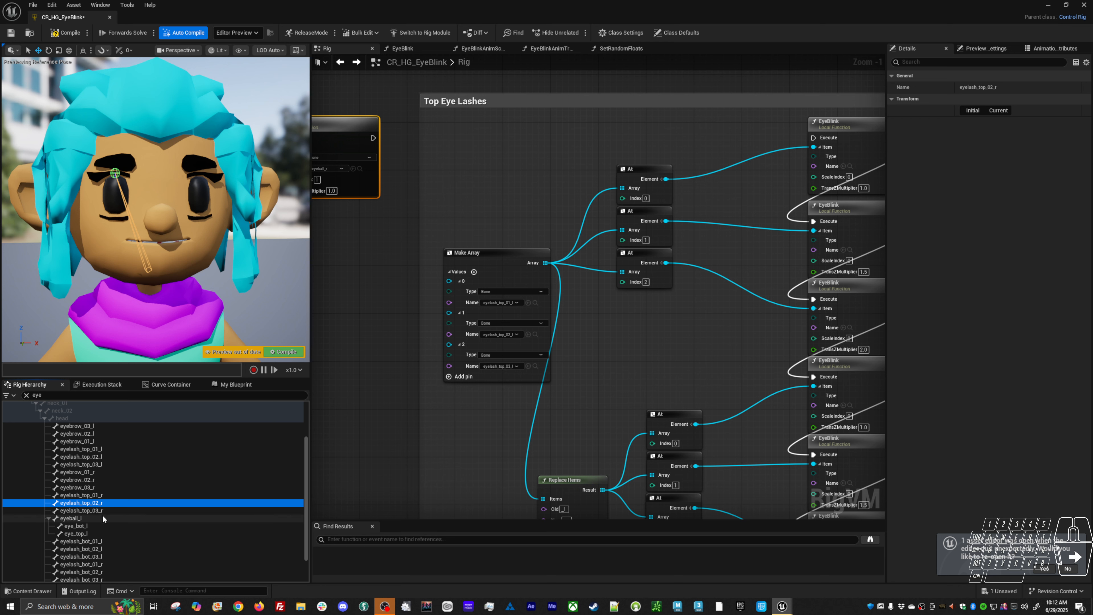
click(103, 510)
scroll(113, 540, down, 2)
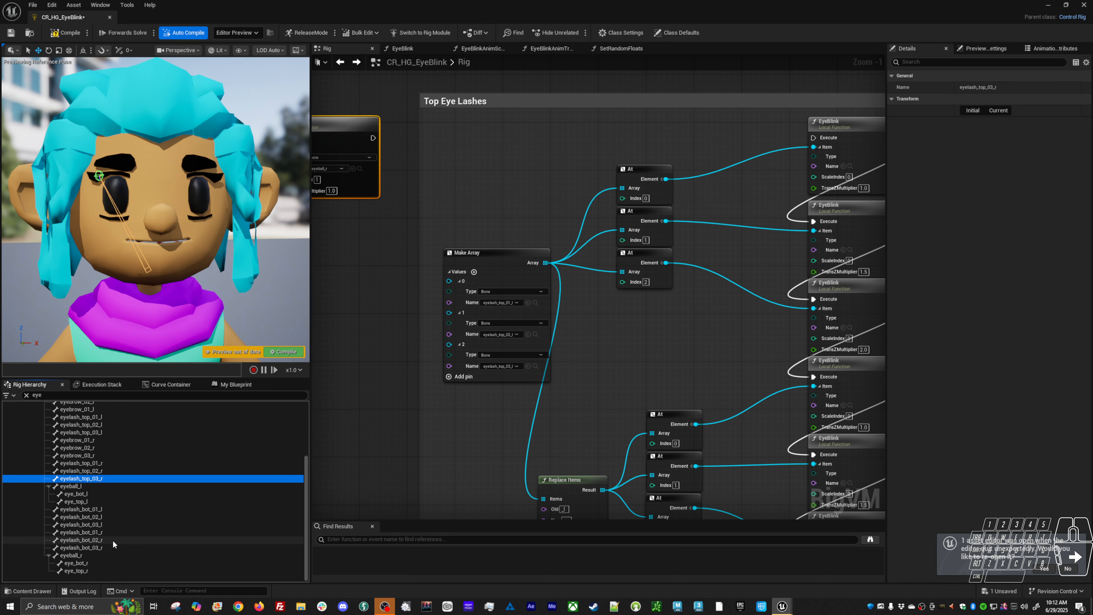
Highlight eyeball_l and eyeball_r, and go through the eyelash_bot bones on both sides
click(78, 486)
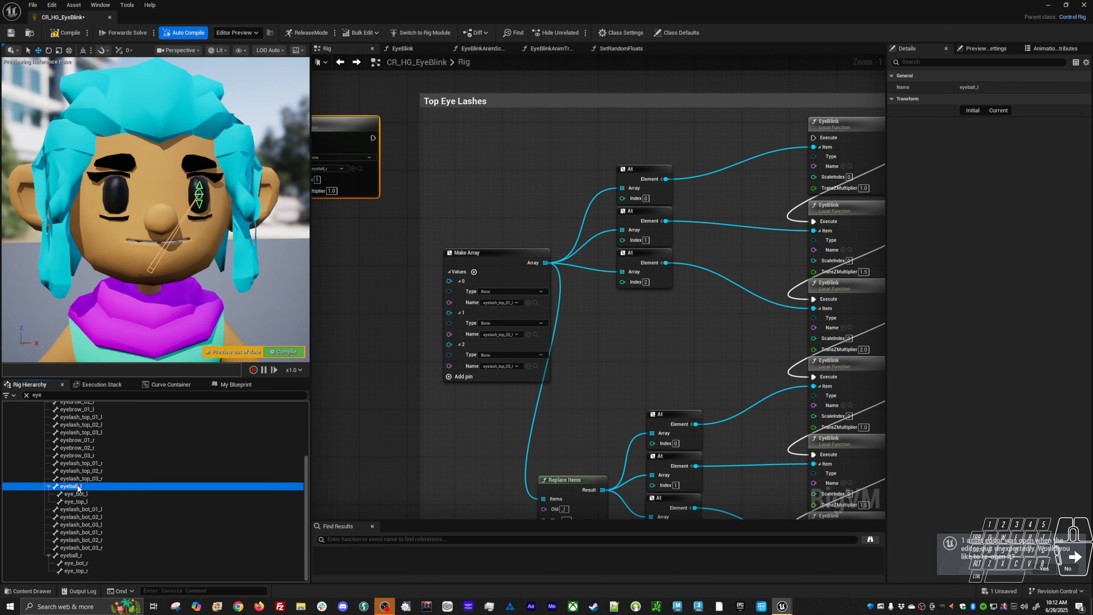
click(102, 555)
click(92, 510)
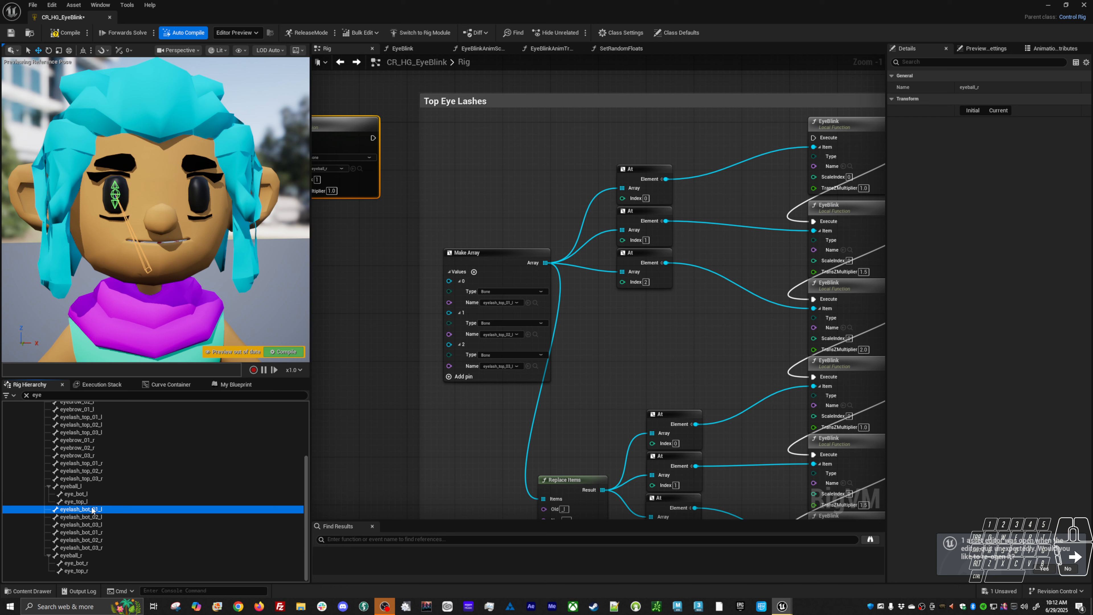
click(101, 518)
click(101, 524)
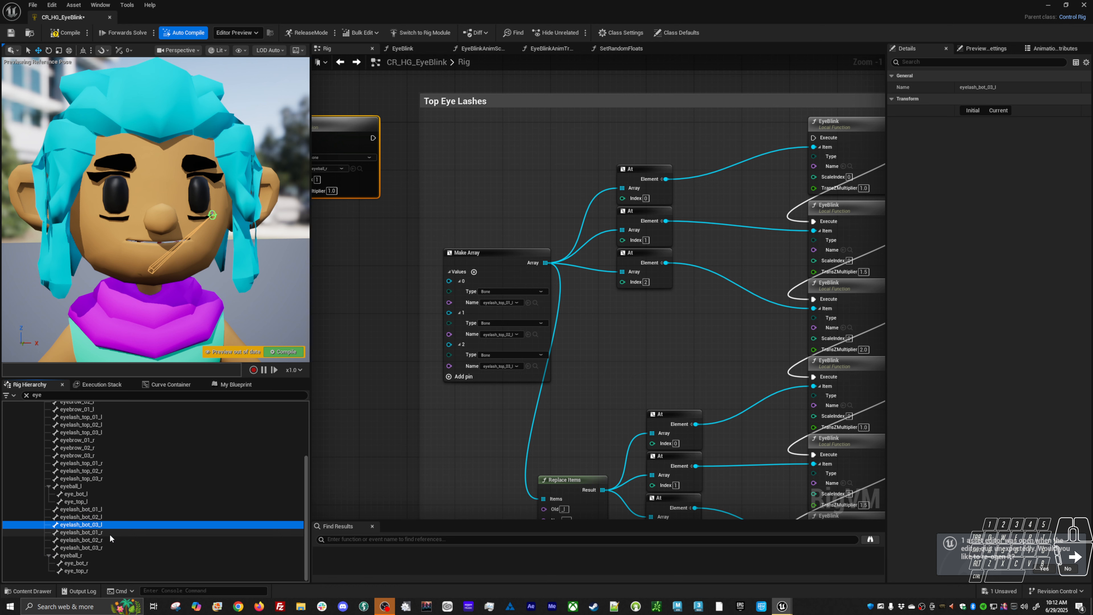
click(109, 534)
key(Down)
key(Down)
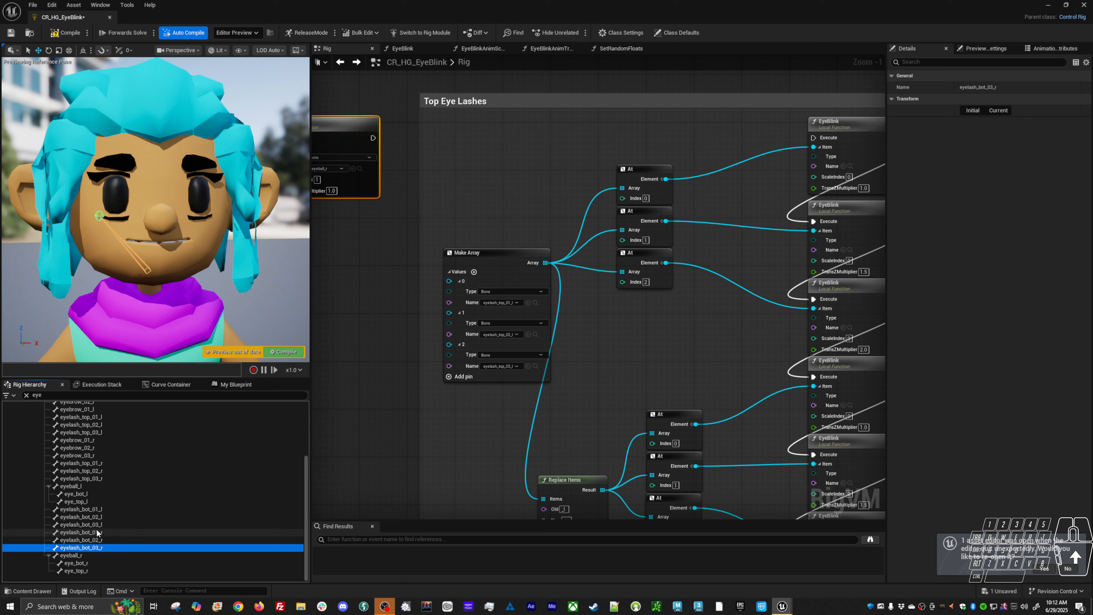
Inspect the eye_bot_l bone, and select eyebrow_01_l, eyebrow_02_l and eyebrow_03_l together to show them in the viewport
alt+drag(218, 263, 228, 299)
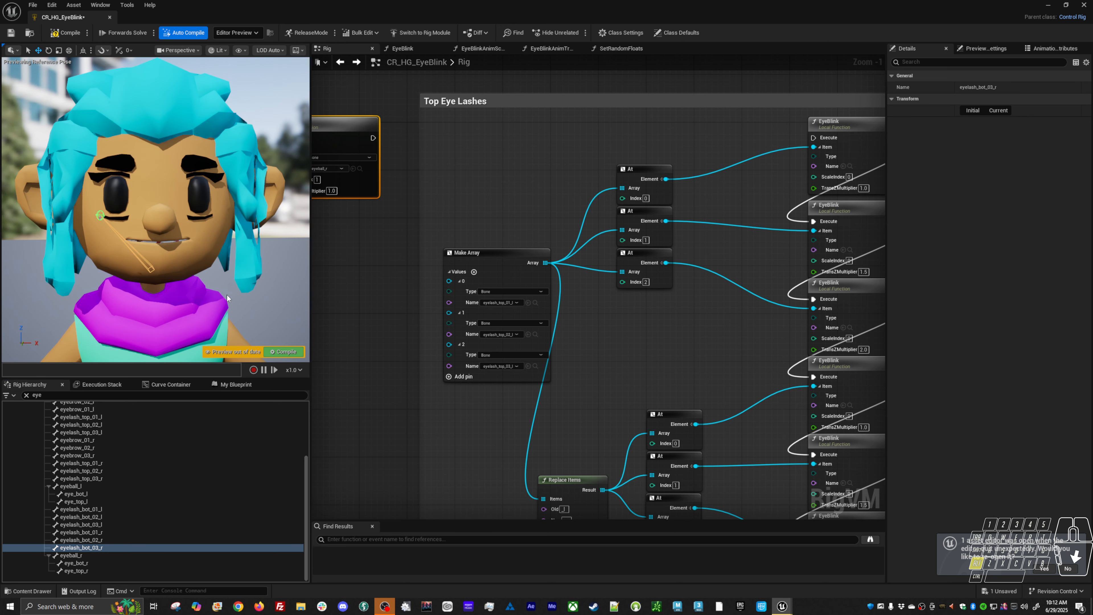
click(136, 493)
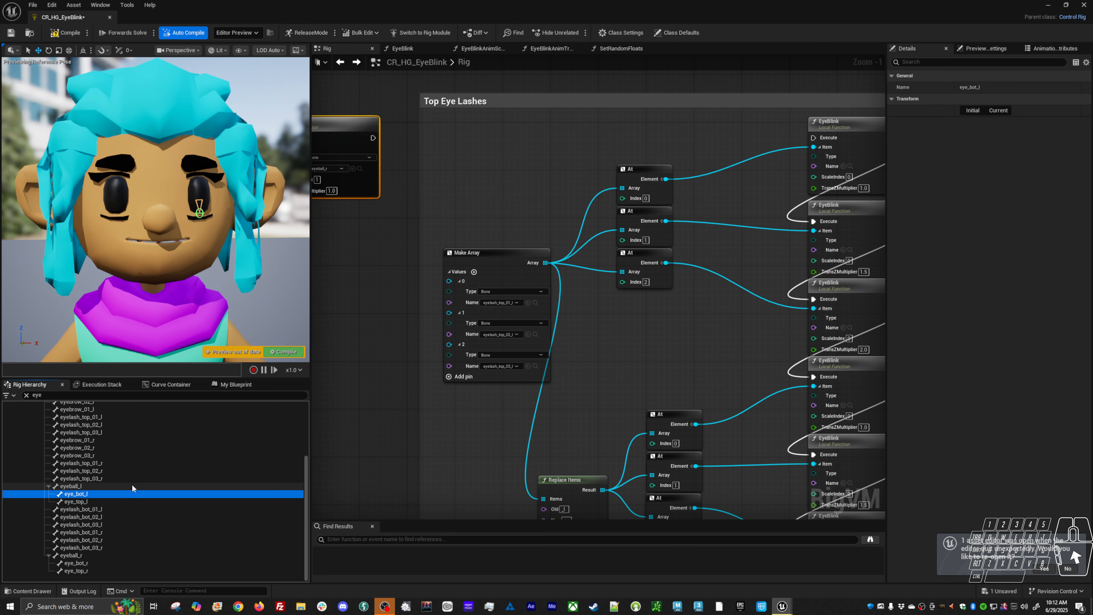
click(201, 471)
click(315, 453)
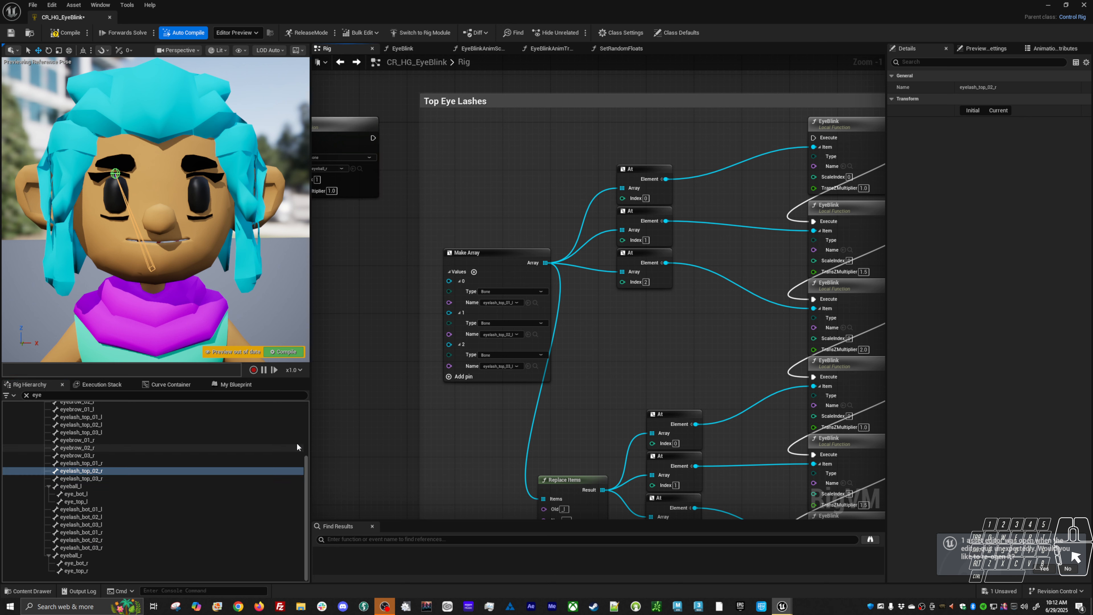
click(239, 50)
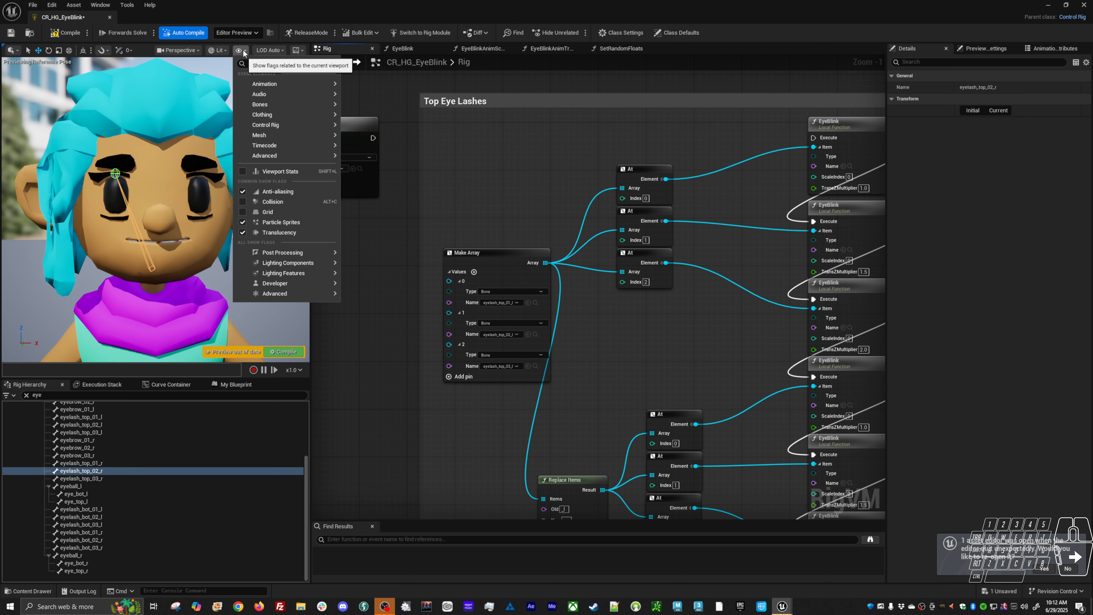
click(146, 456)
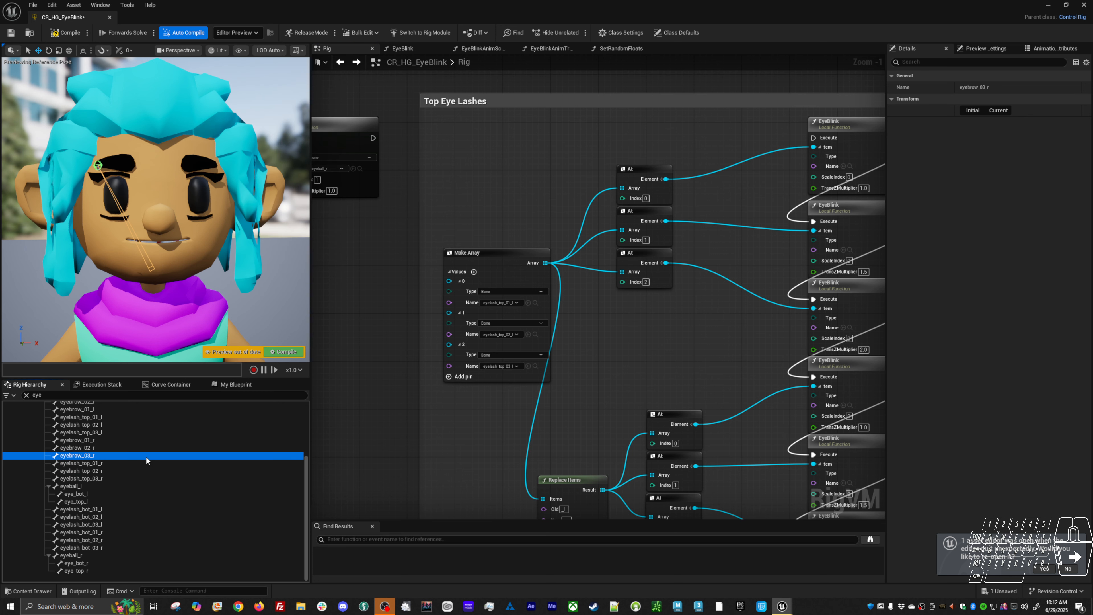
click(96, 464)
shift+click(97, 449)
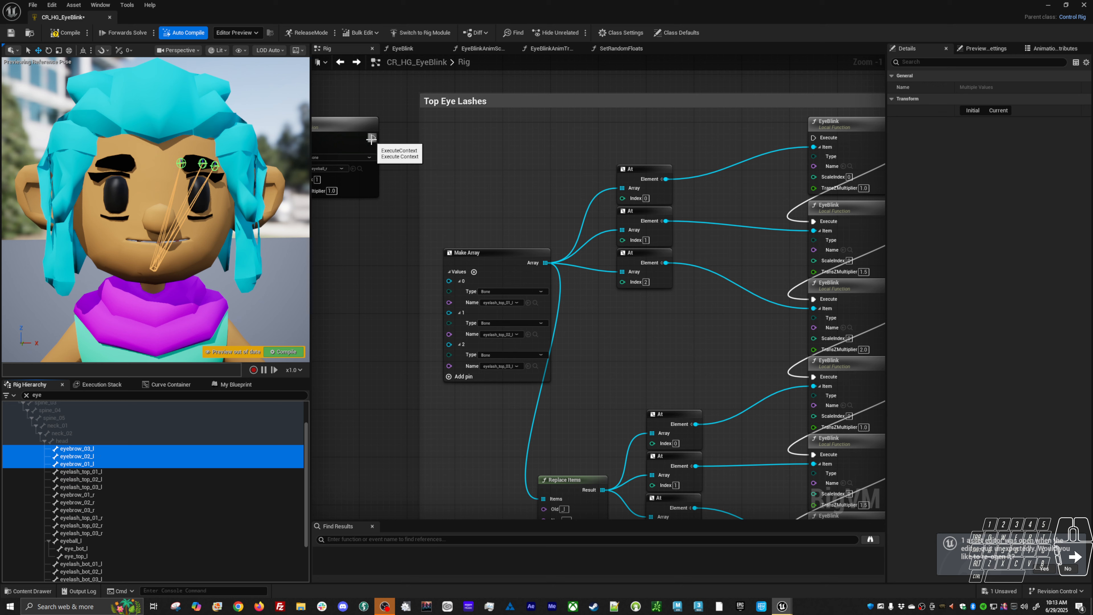
Connect the eyeball_r EyeBlink node's execution output to the first EyeBlink node in the Top Eye Lashes group
drag(374, 138, 683, 144)
click(587, 179)
right_drag(587, 179, 542, 163)
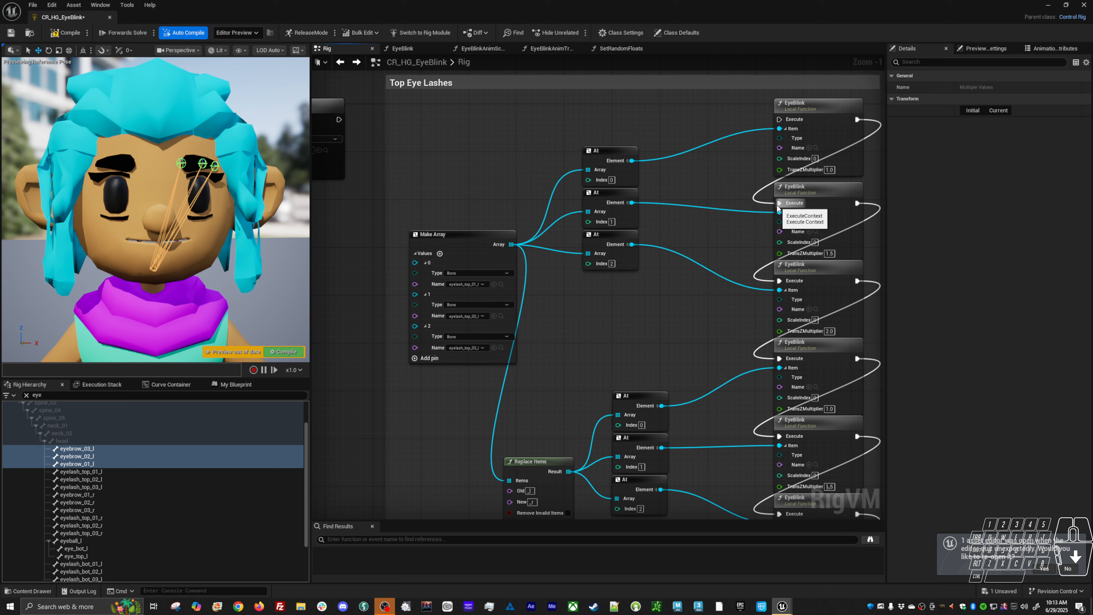
drag(780, 119, 338, 120)
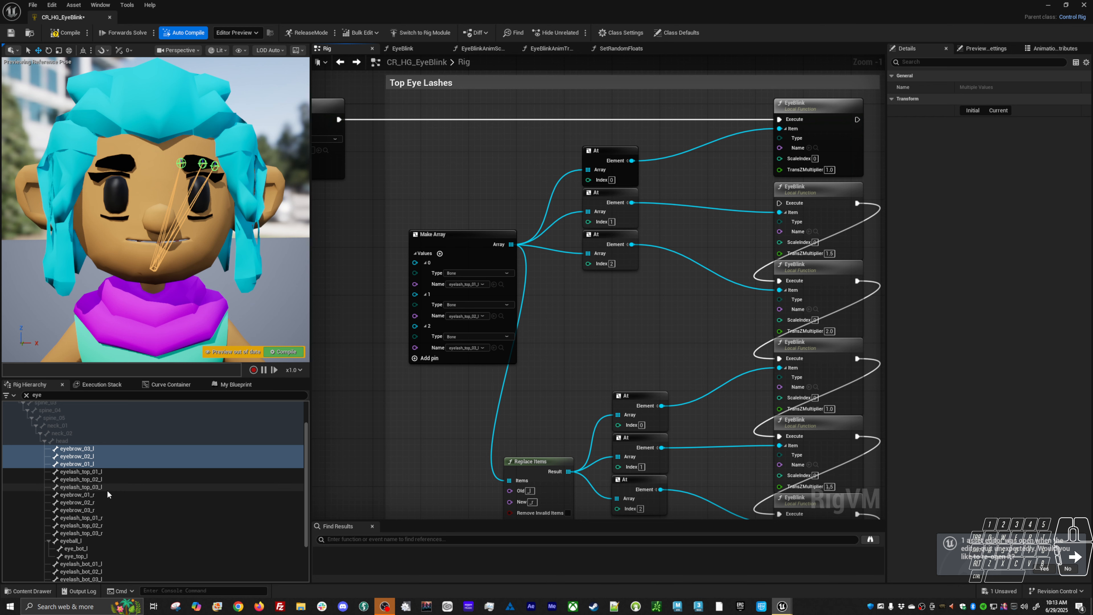
Highlight the eyelash_top_01_l bone and move the Top Eye Lashes Make Array node slightly higher in the graph
click(109, 471)
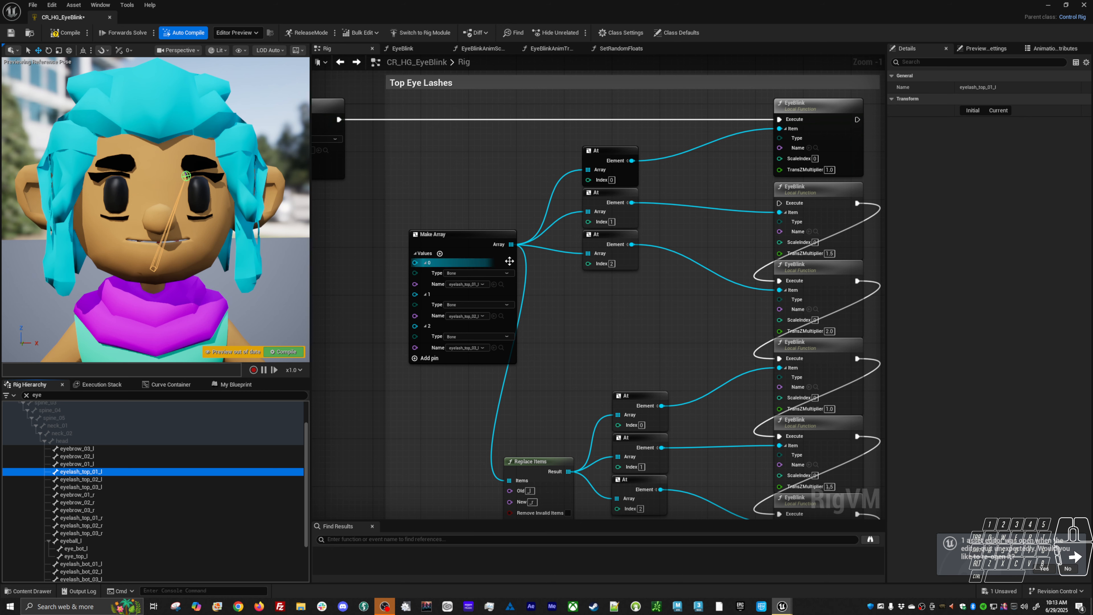
right_drag(541, 301, 541, 263)
right_click(460, 157)
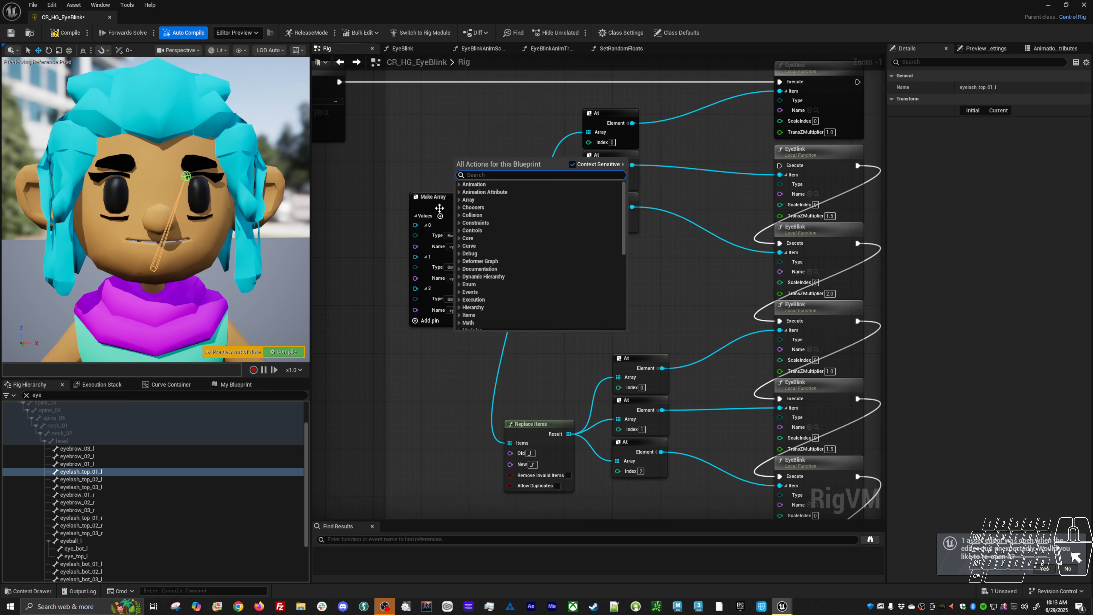
drag(435, 205, 436, 198)
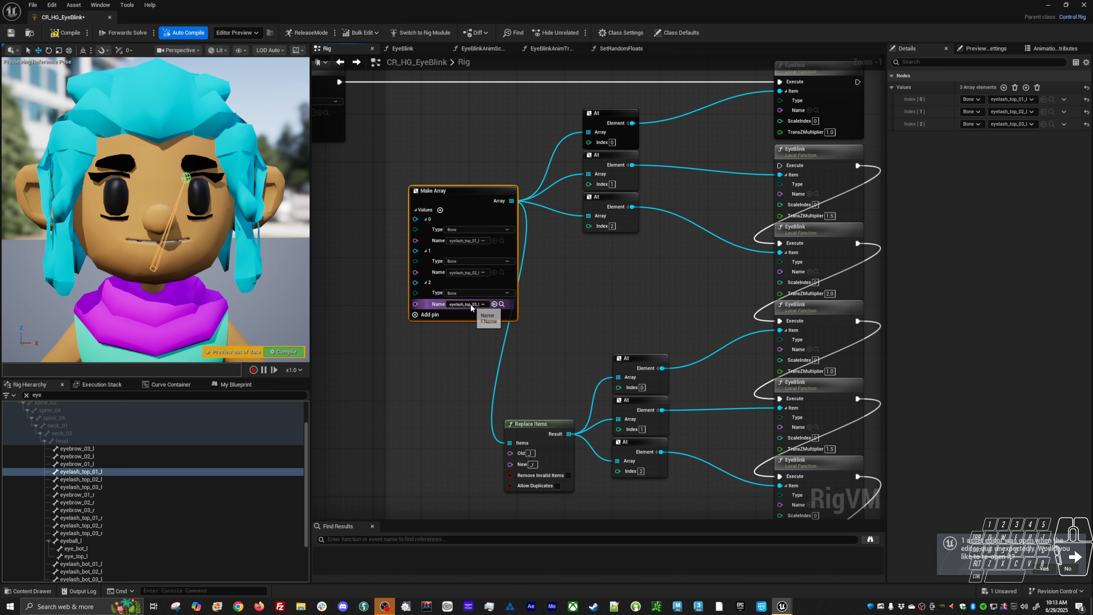
Add a Make Array node below the existing eyelash array and give it a second element
right_click(413, 375)
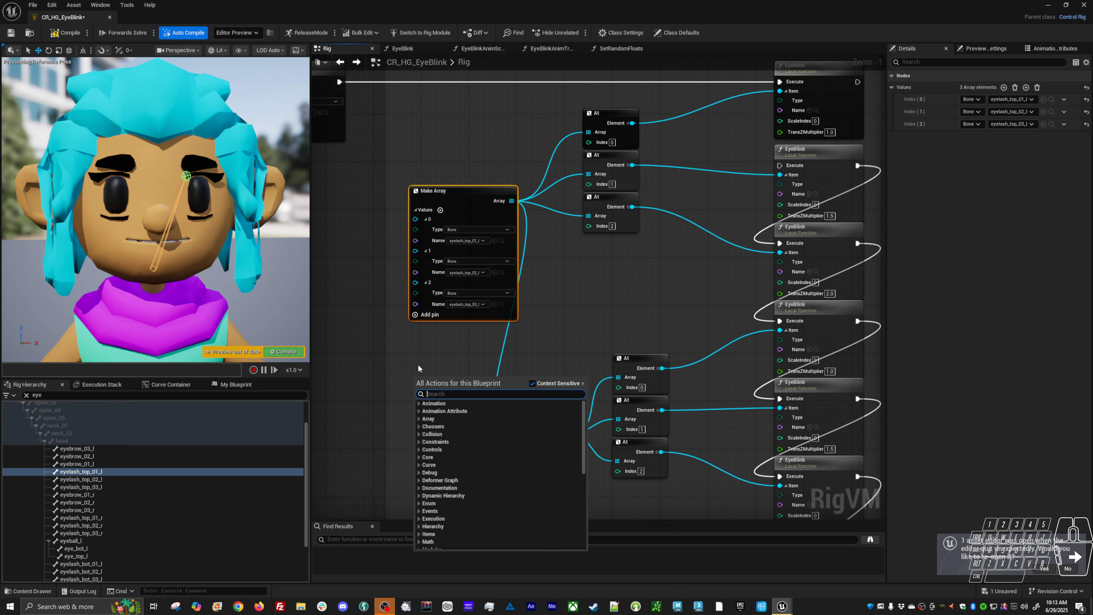
text(make arrar)
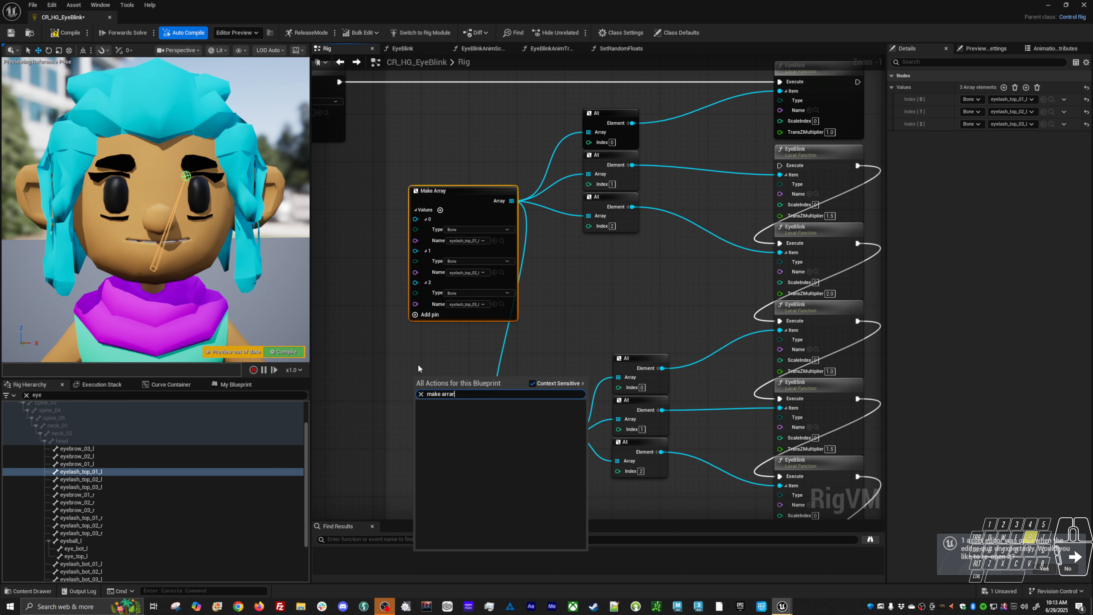
key(BackSpace)
text(y)
key(Return)
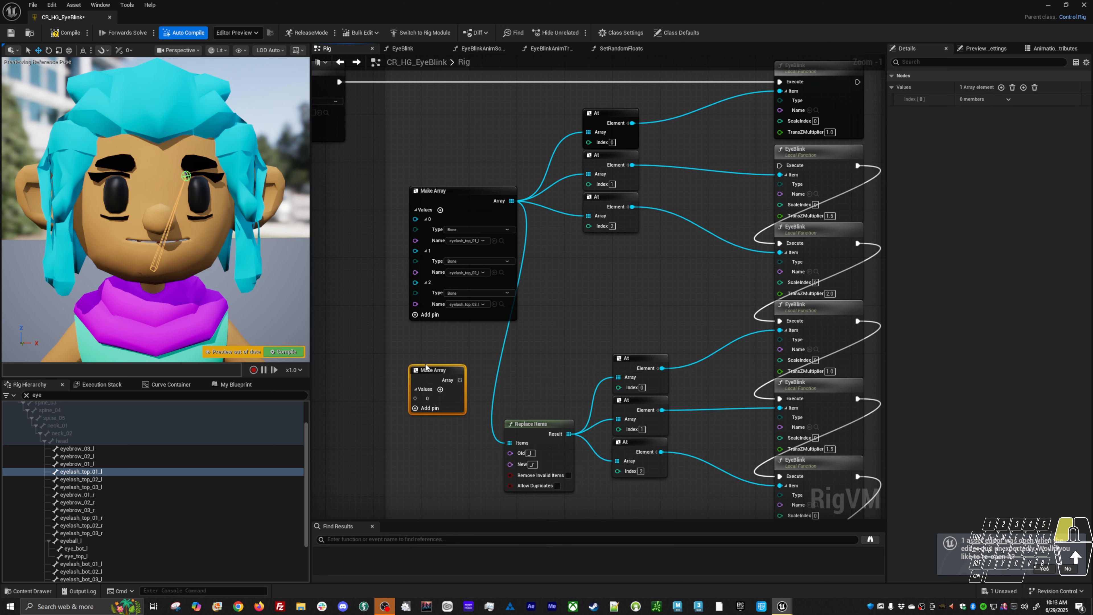
drag(416, 386, 571, 342)
click(443, 378)
click(434, 365)
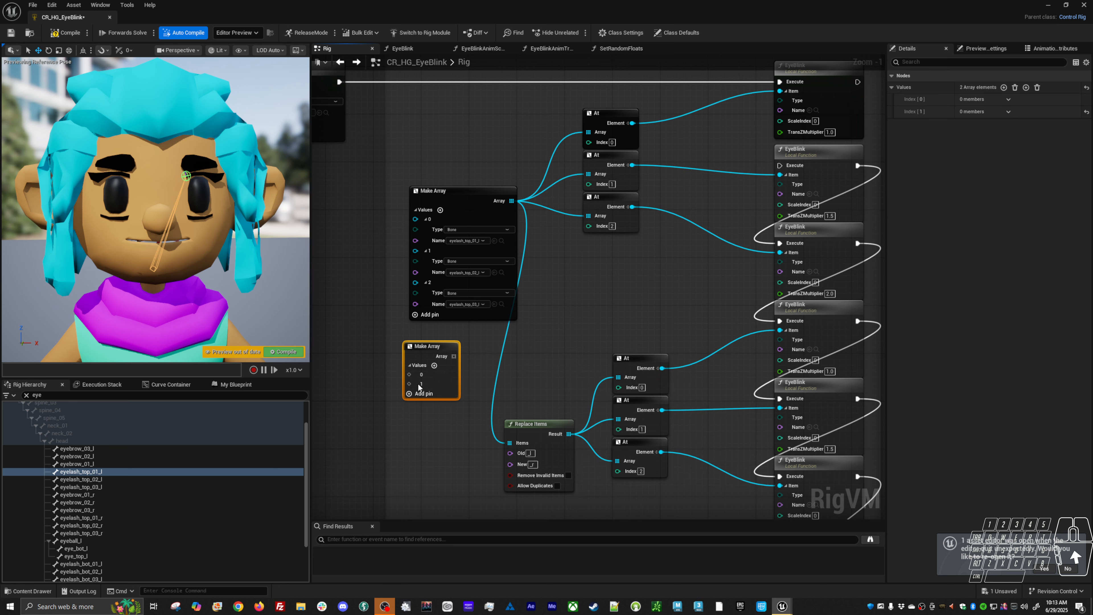
Add a third element to the untyped Make Array node and try to attach an At node to its Array output
drag(410, 373, 409, 373)
click(434, 366)
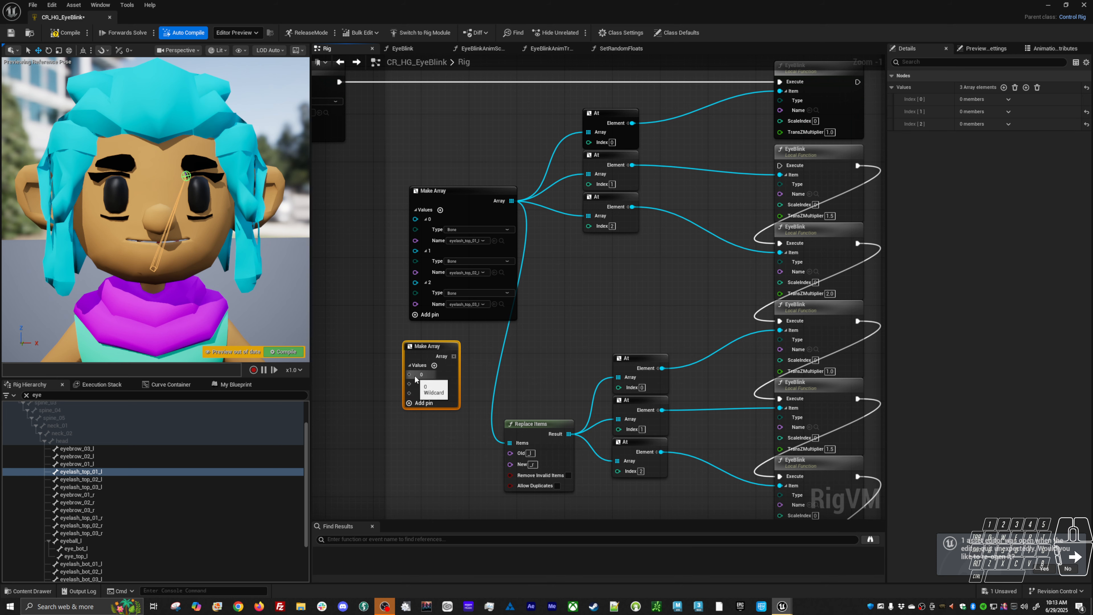
click(937, 100)
drag(453, 356, 558, 320)
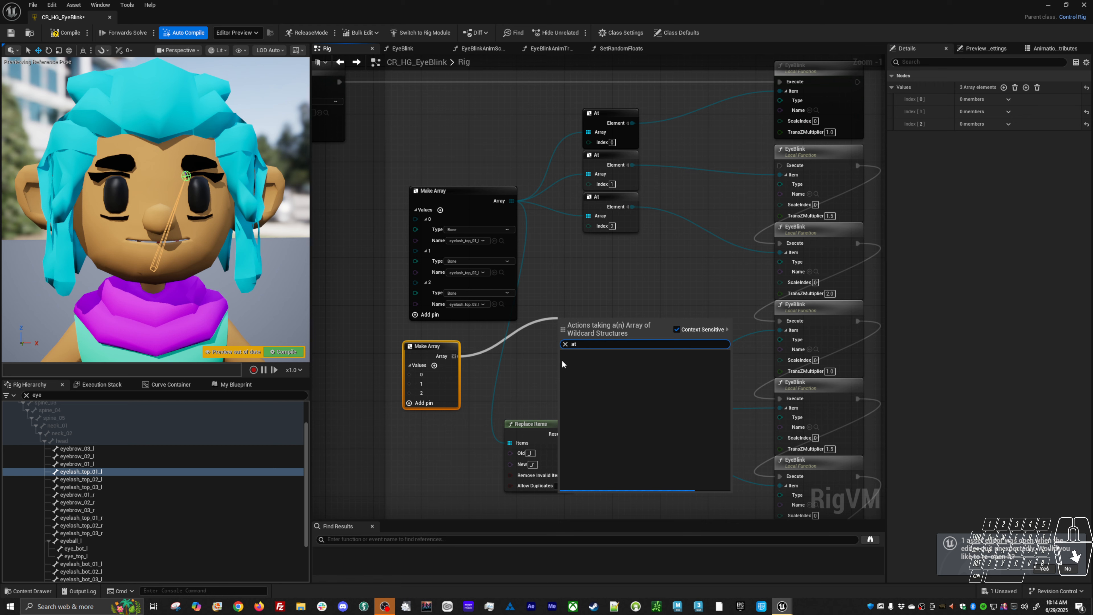
text(at)
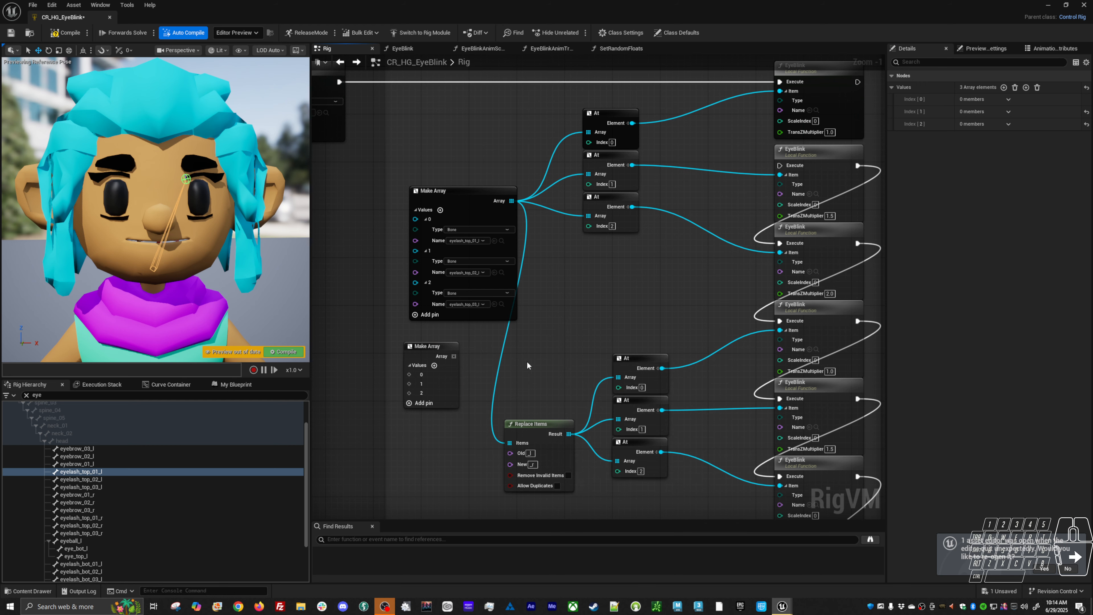
Move the untyped Make Array node out of the Top Eye Lashes comment box and delete it
right_drag(552, 311, 628, 340)
scroll(546, 325, down, 3)
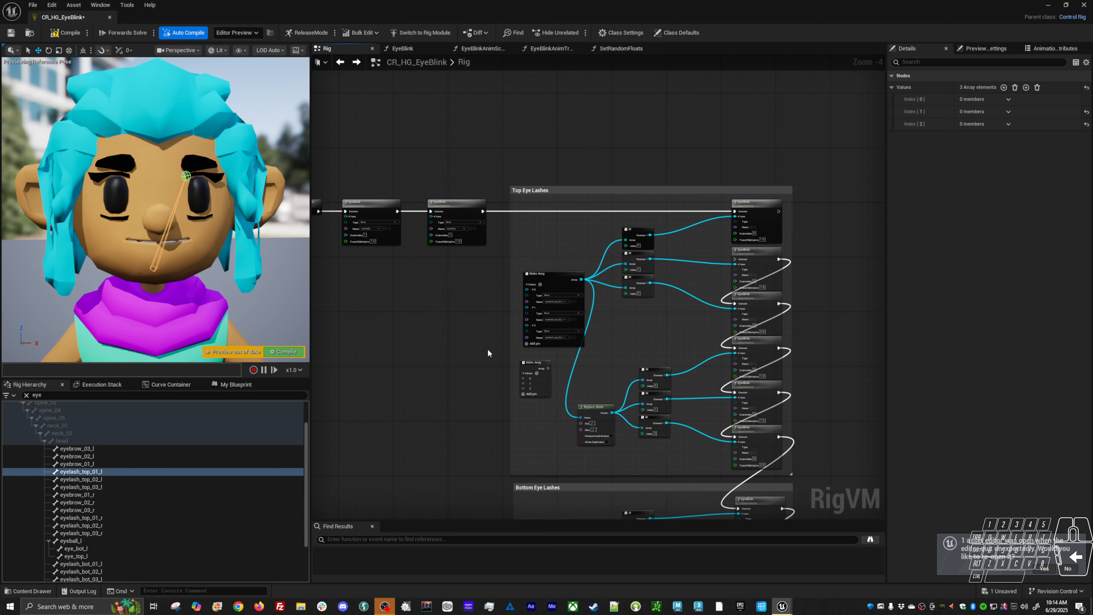
drag(533, 368, 402, 361)
scroll(403, 361, up, 4)
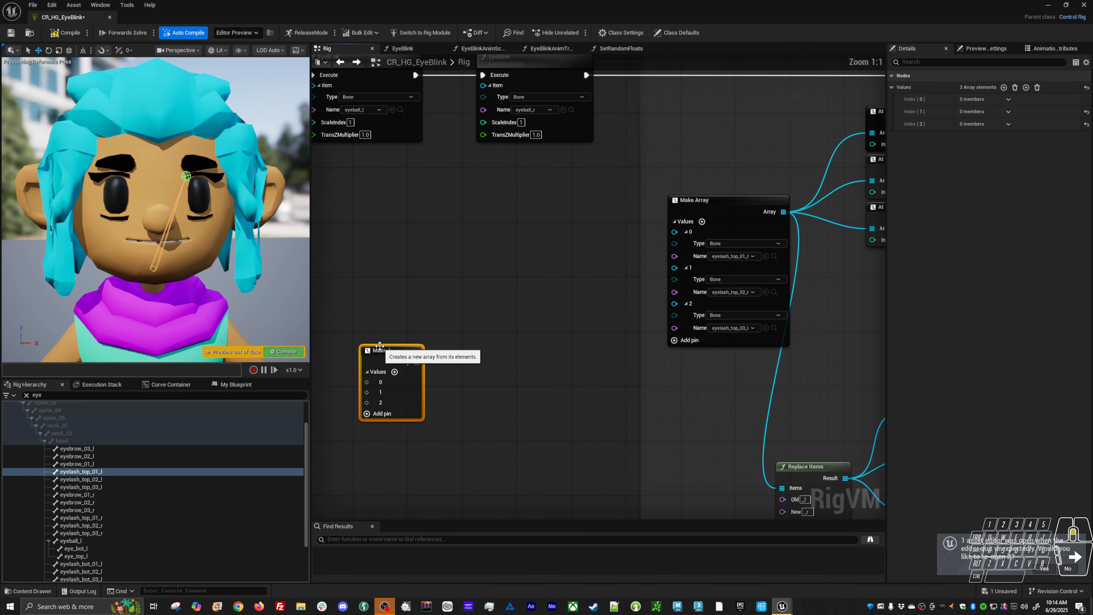
right_click(436, 286)
text(function)
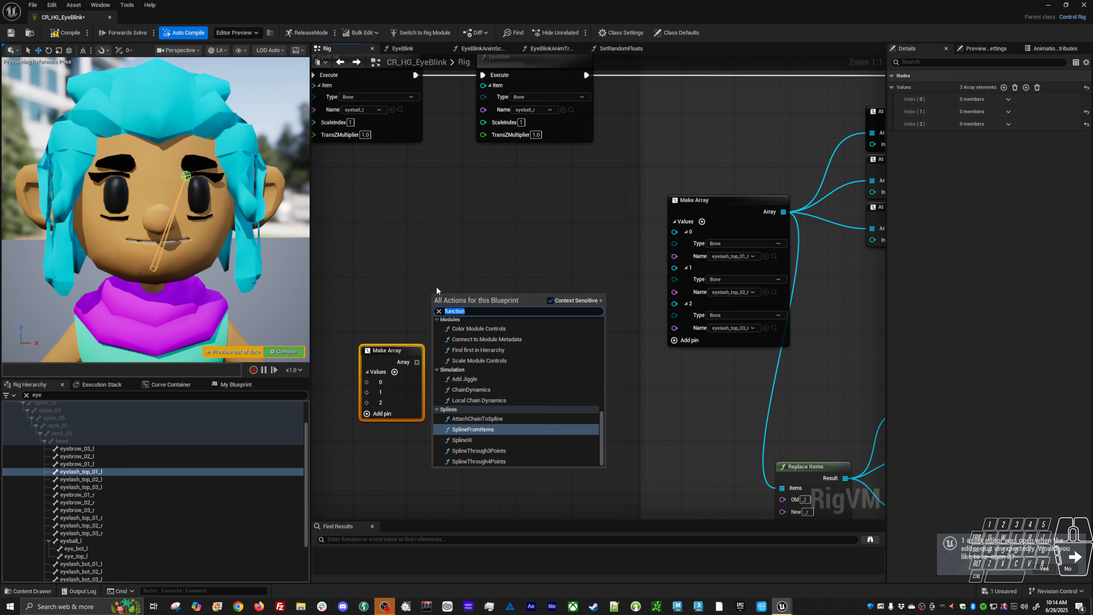
text(f)
key(Escape)
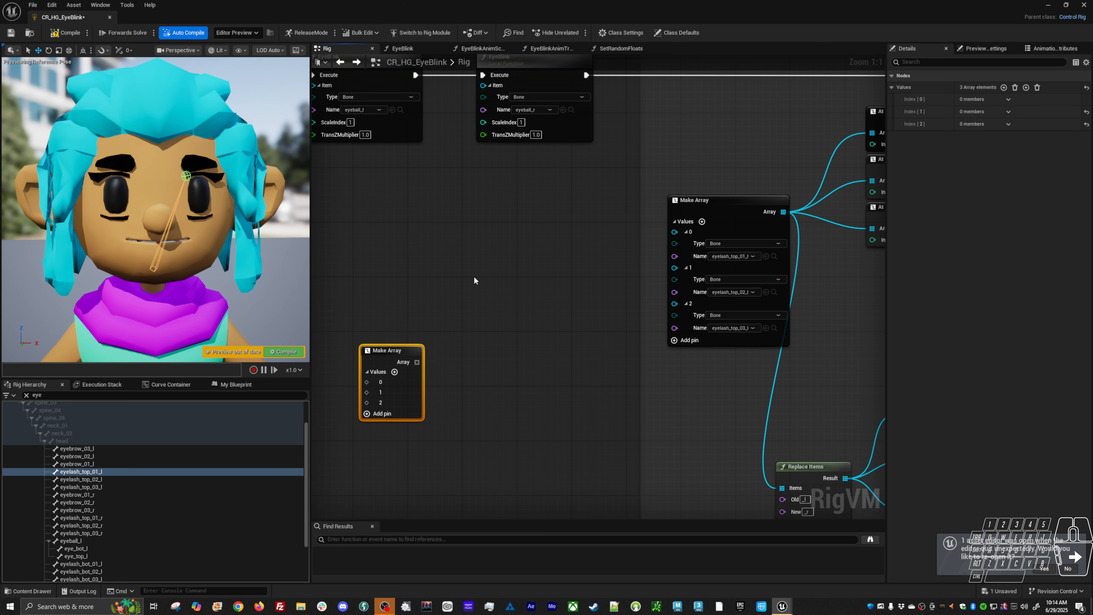
drag(444, 284, 400, 389)
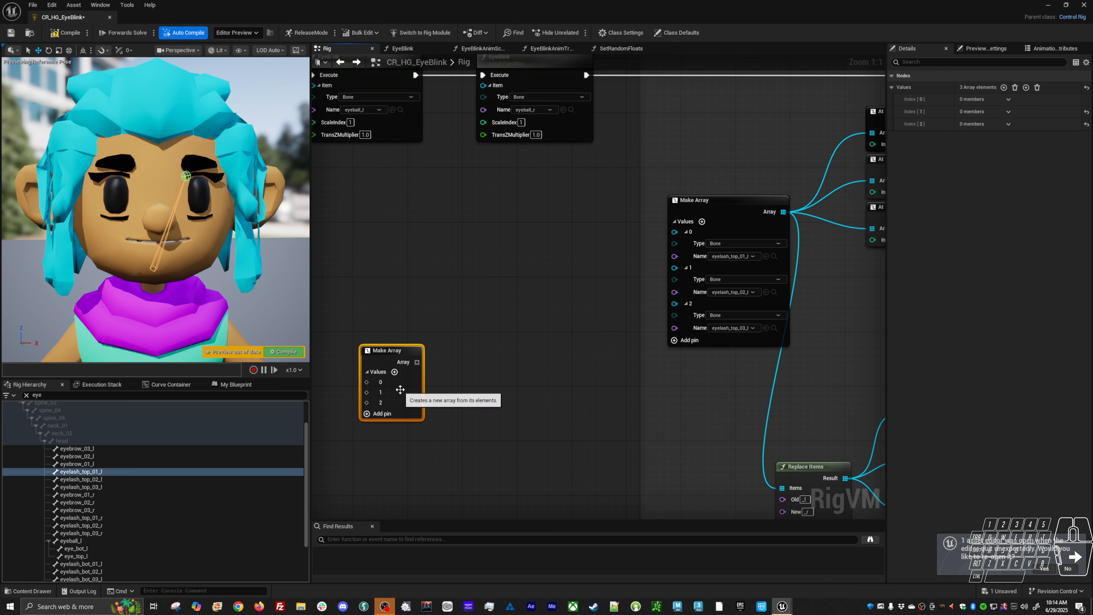
key(Delete)
right_click(473, 292)
text(make)
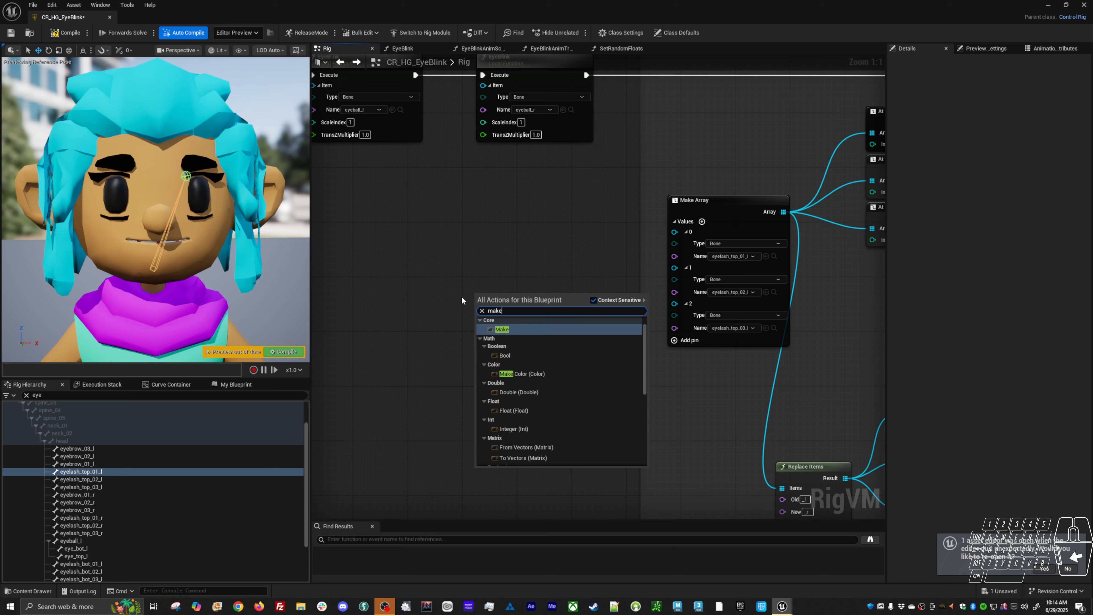
key(Escape)
Add a Get Transform Array node in the empty graph space below the EyeBlink nodes
right_drag(429, 282, 473, 321)
right_click(472, 321)
text(get transform )
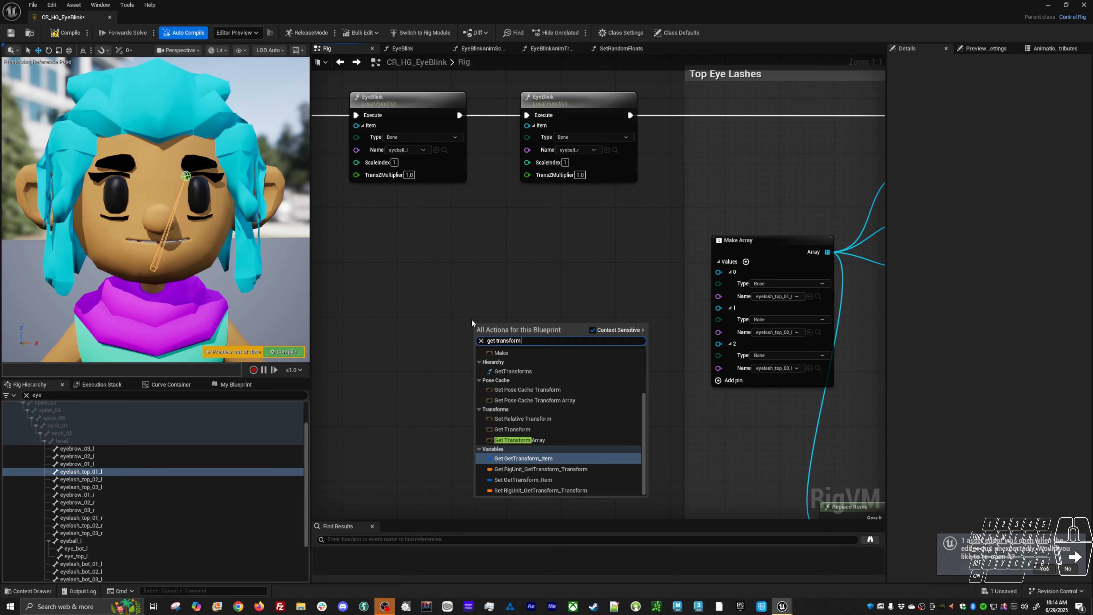
text(arr)
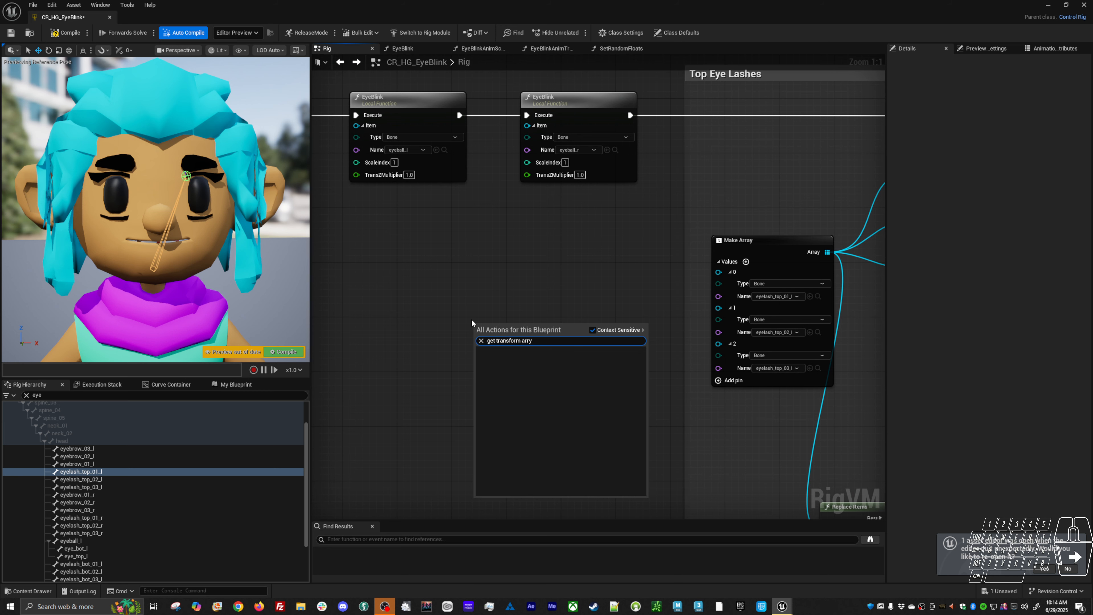
key(Return)
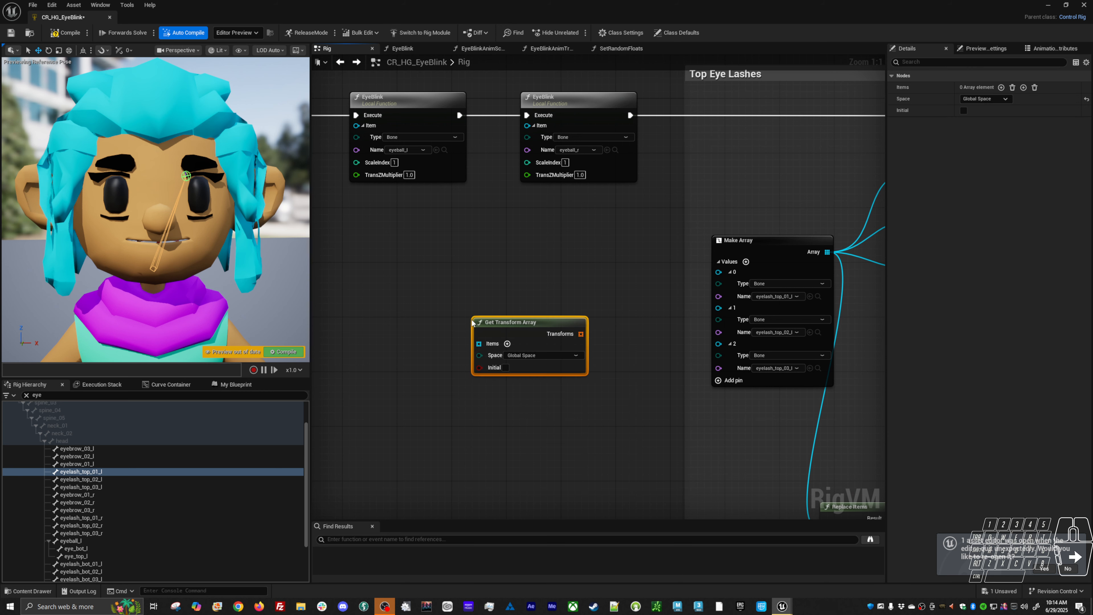
drag(495, 325, 530, 270)
right_drag(569, 398, 625, 405)
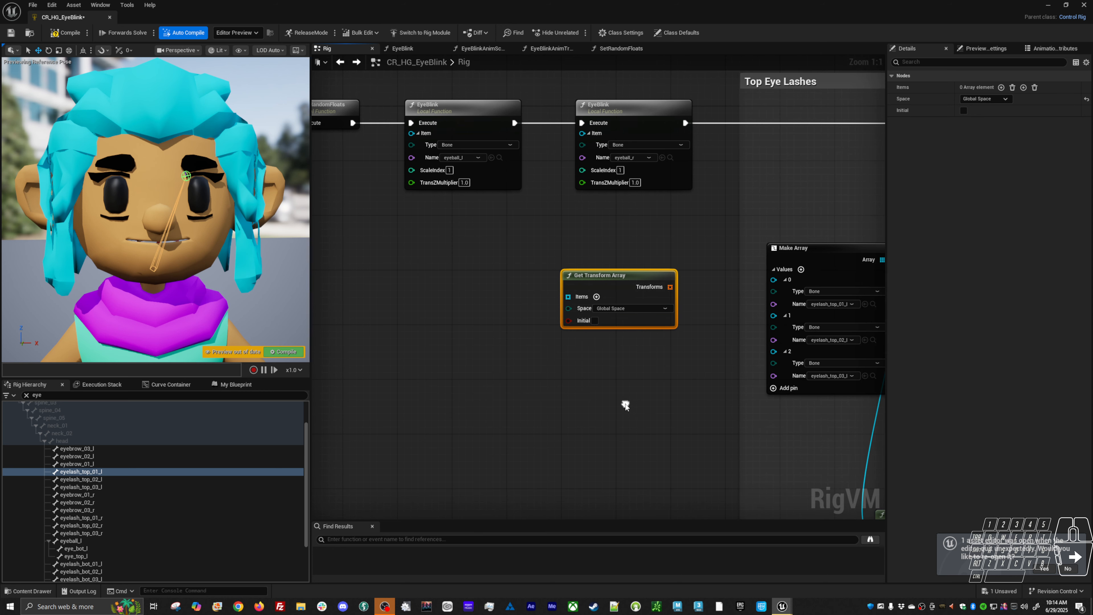
Create a Make Array node feeding the Items input of Get Transform Array and place it beside that node
drag(572, 301, 502, 324)
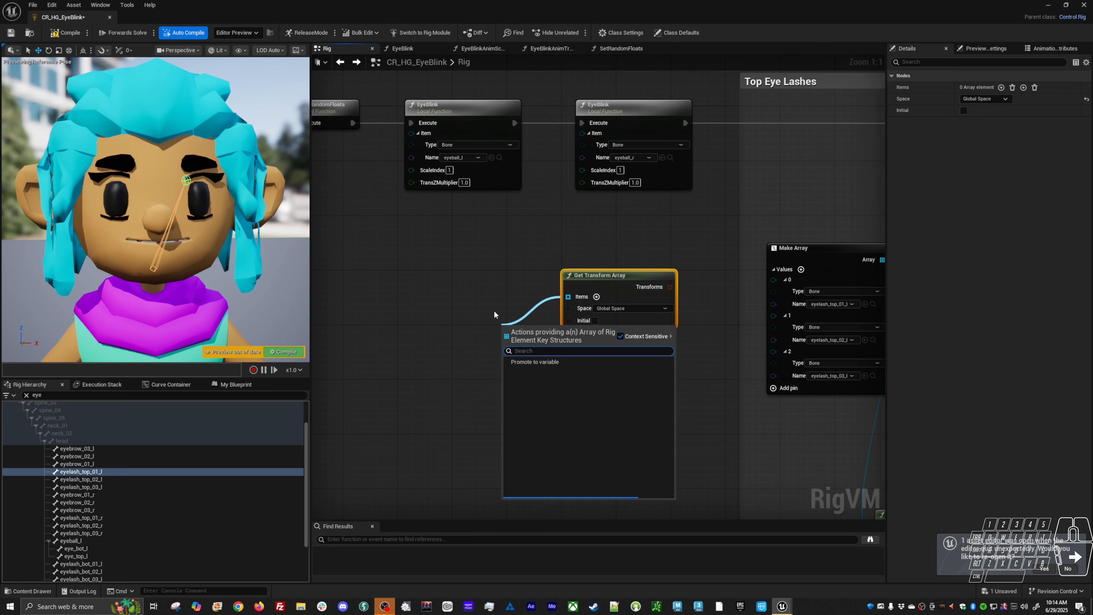
text(make)
key(Return)
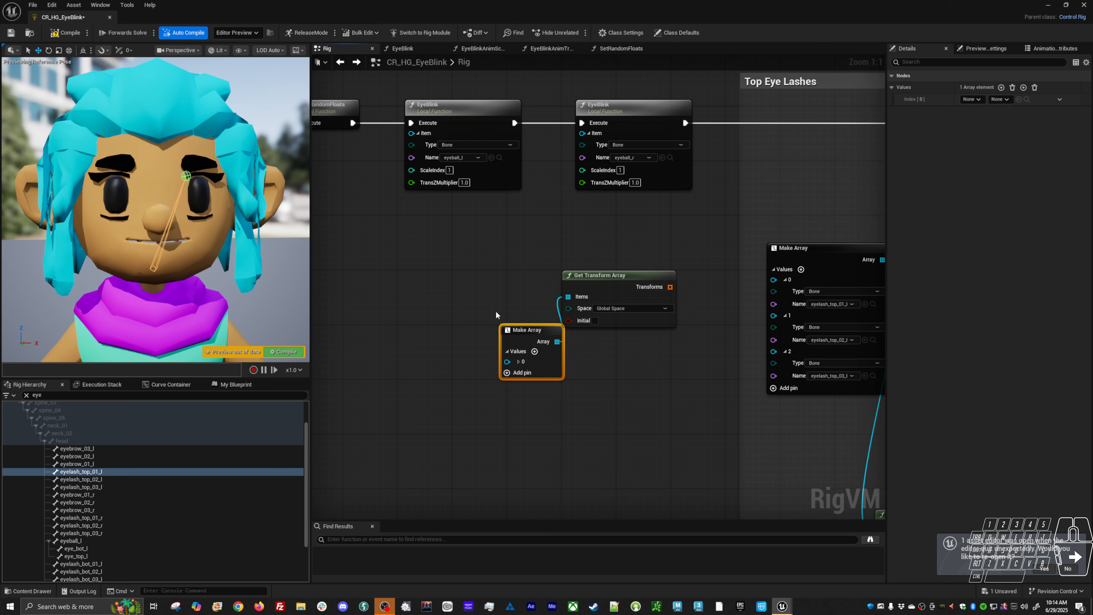
drag(534, 330, 506, 330)
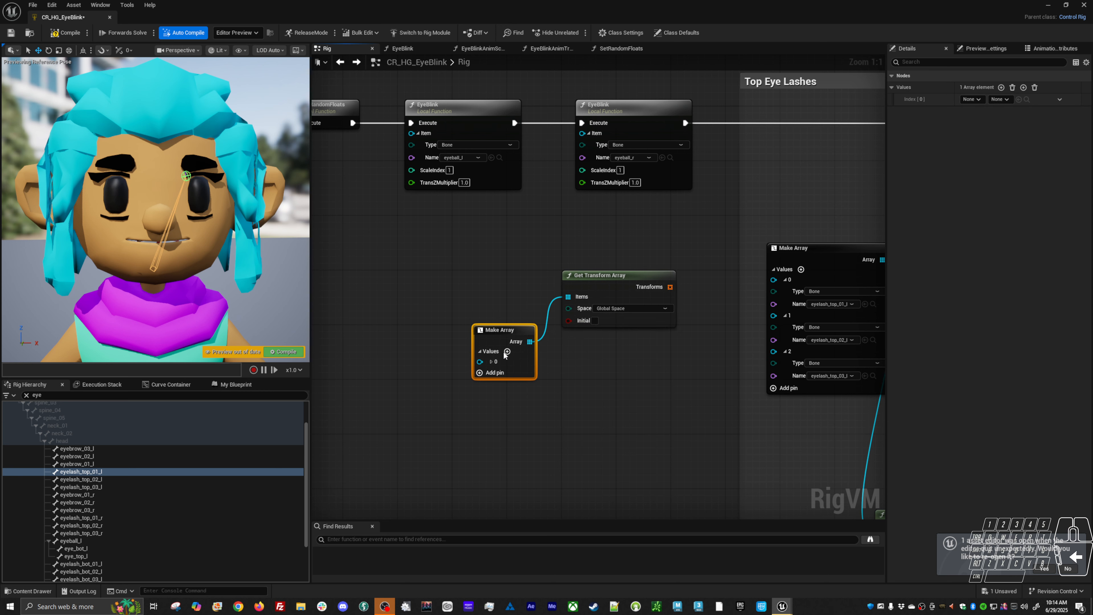
Set element 0 of the new Make Array to type Bone with the name eyelash_top_01_l
click(491, 361)
click(532, 373)
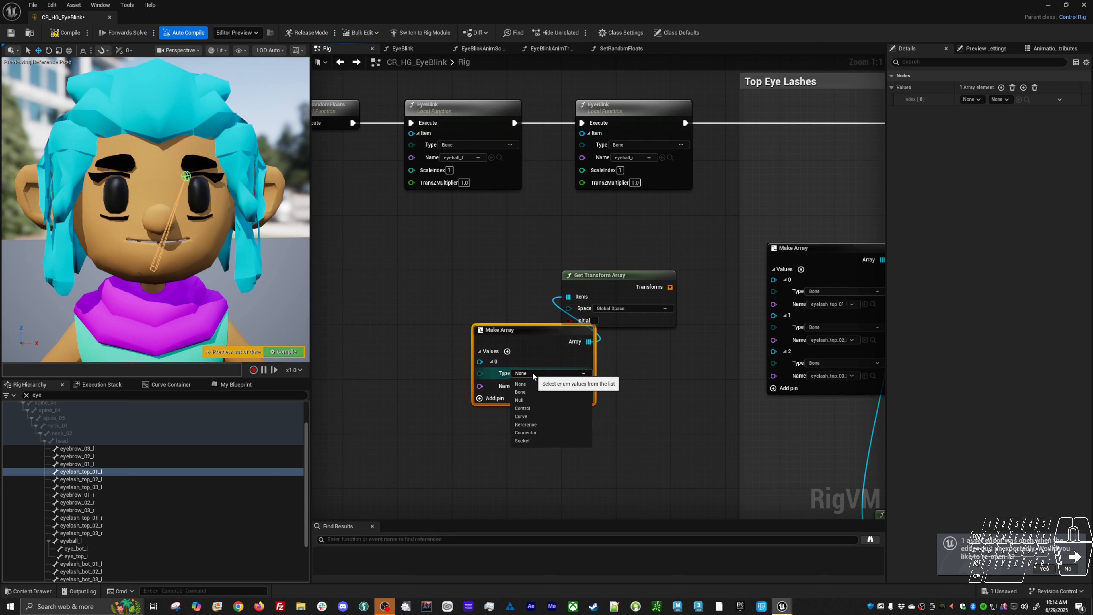
click(528, 391)
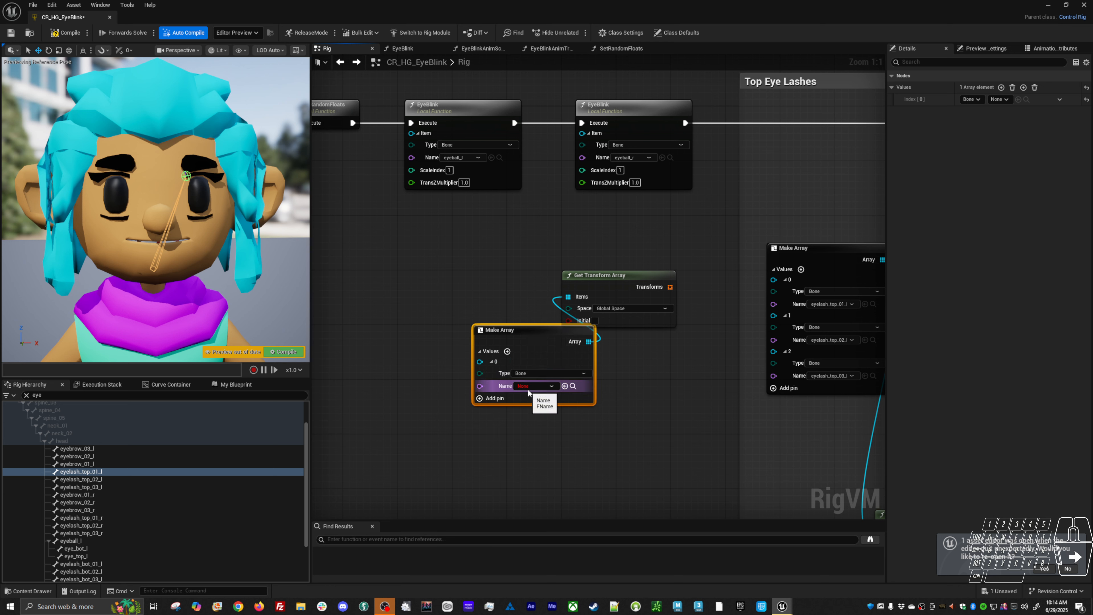
click(532, 386)
text(eyela)
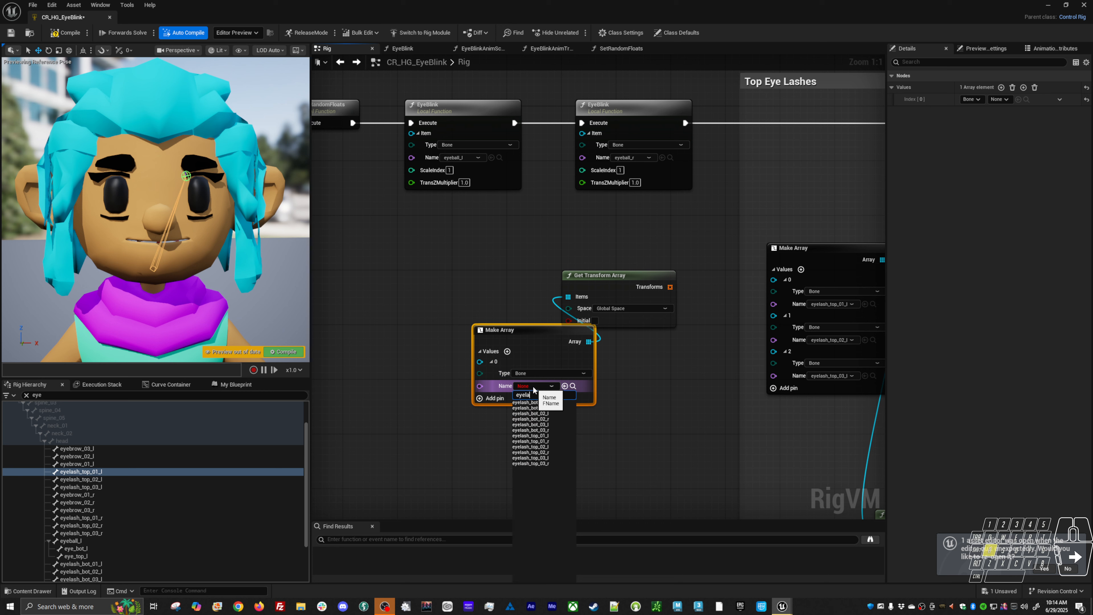
click(545, 435)
Reposition the new Make Array node and delete the Get Transform Array node
drag(548, 344, 532, 327)
click(618, 274)
key(Delete)
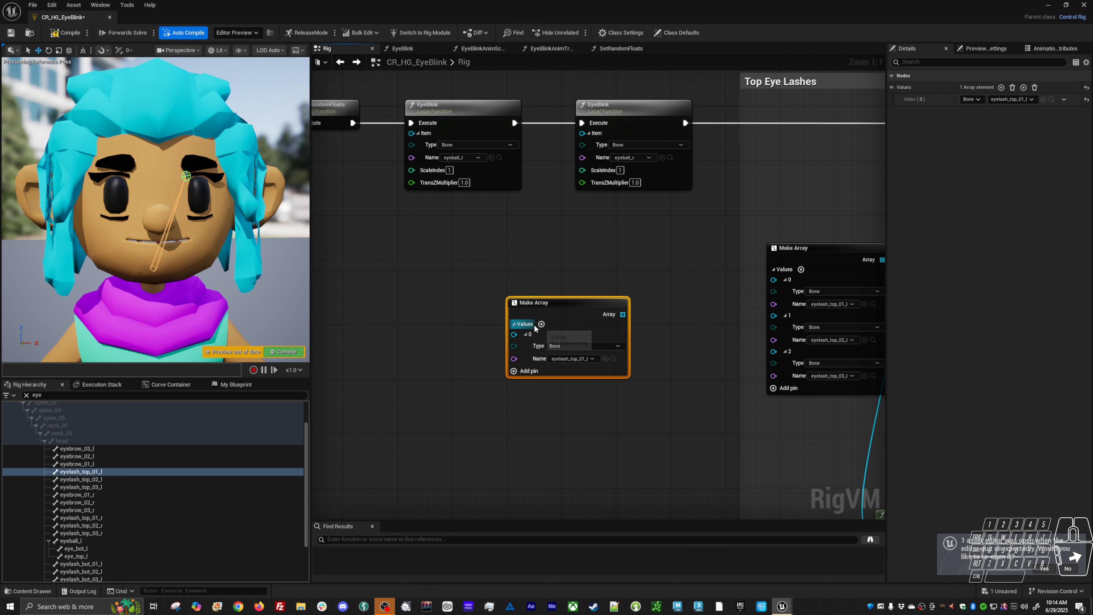
Add a second array element, copy element 0's value into it, and set its name to eyelash_top_02_l
click(541, 324)
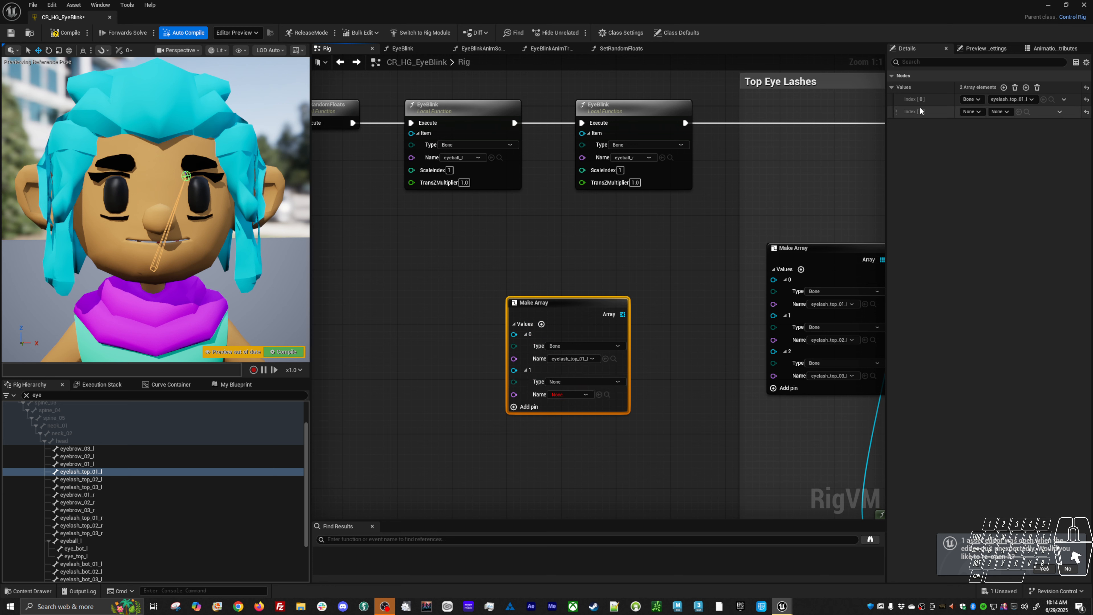
shift+right_click(938, 101)
shift+click(937, 110)
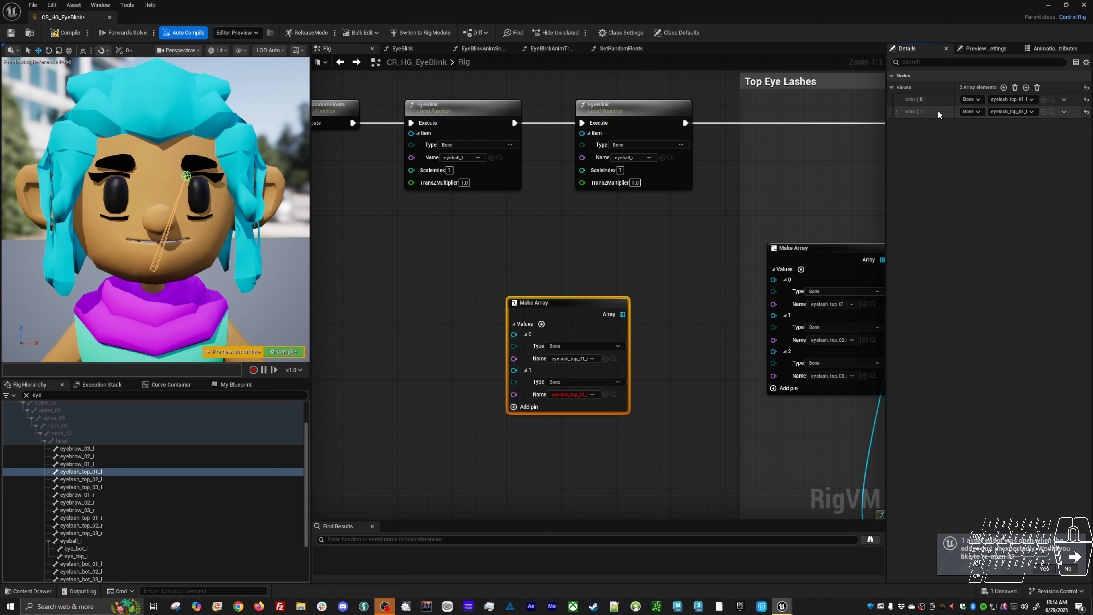
click(587, 394)
text(eyelan)
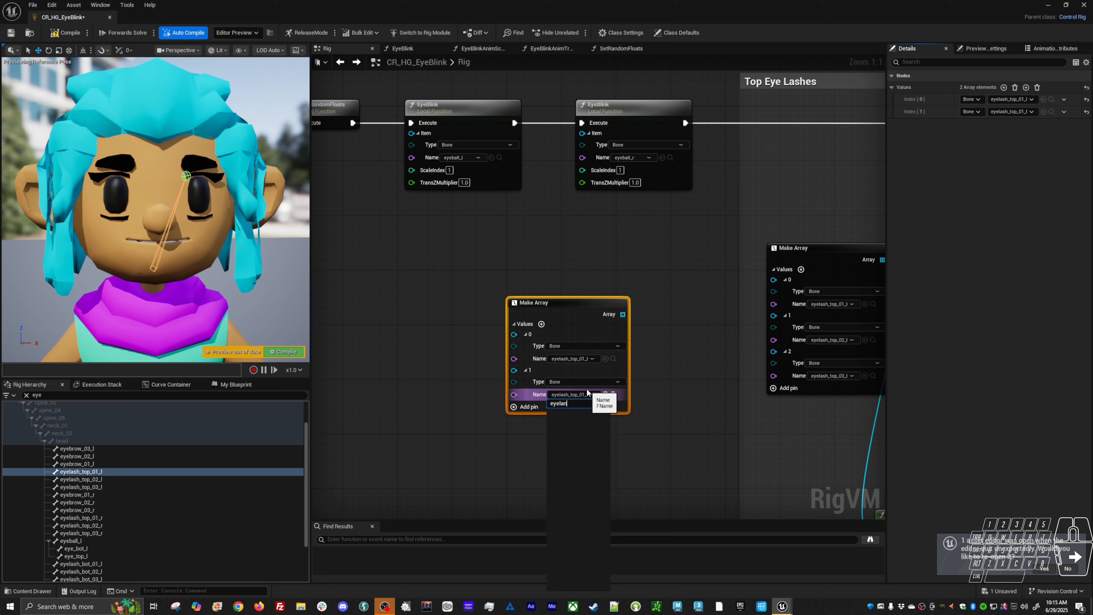
key(BackSpace)
text(s)
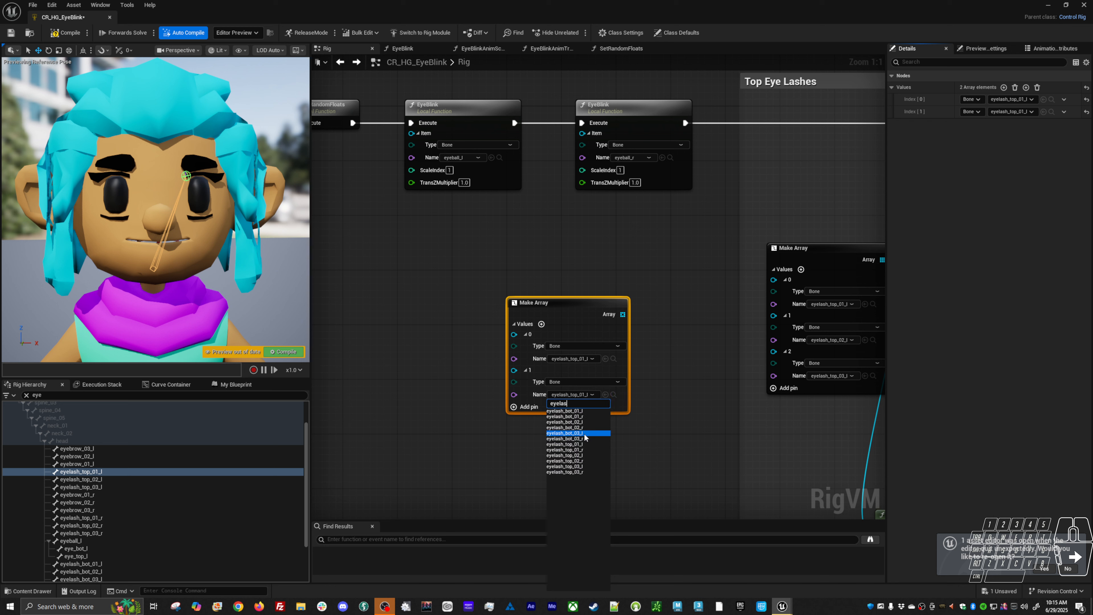
click(583, 456)
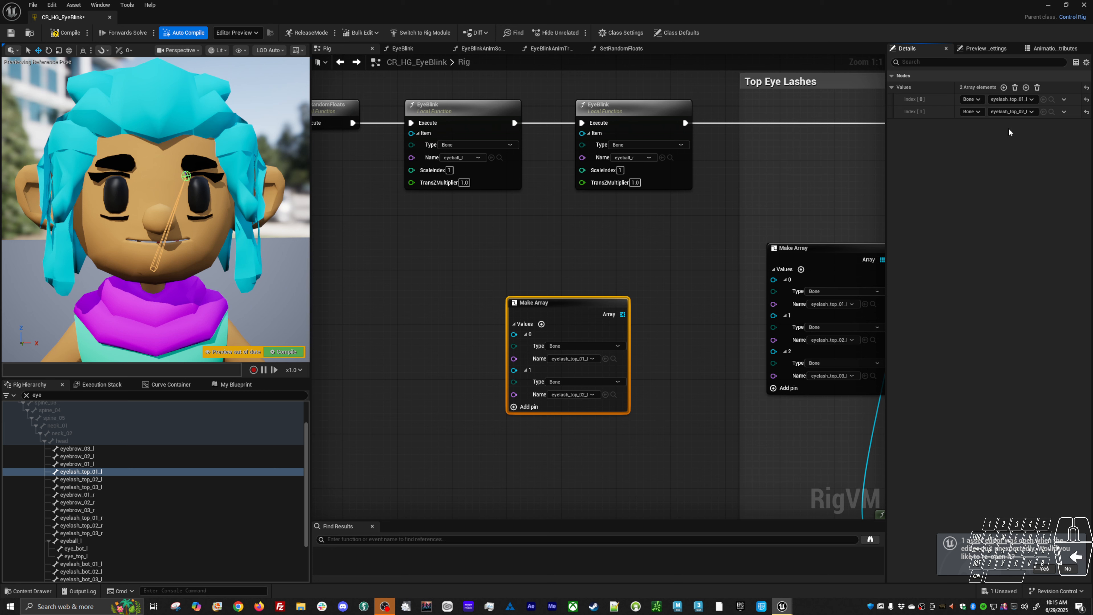
Add a third Bone element to the array by copying element 1's value and set its name to eyelash_top_03_l
click(1027, 88)
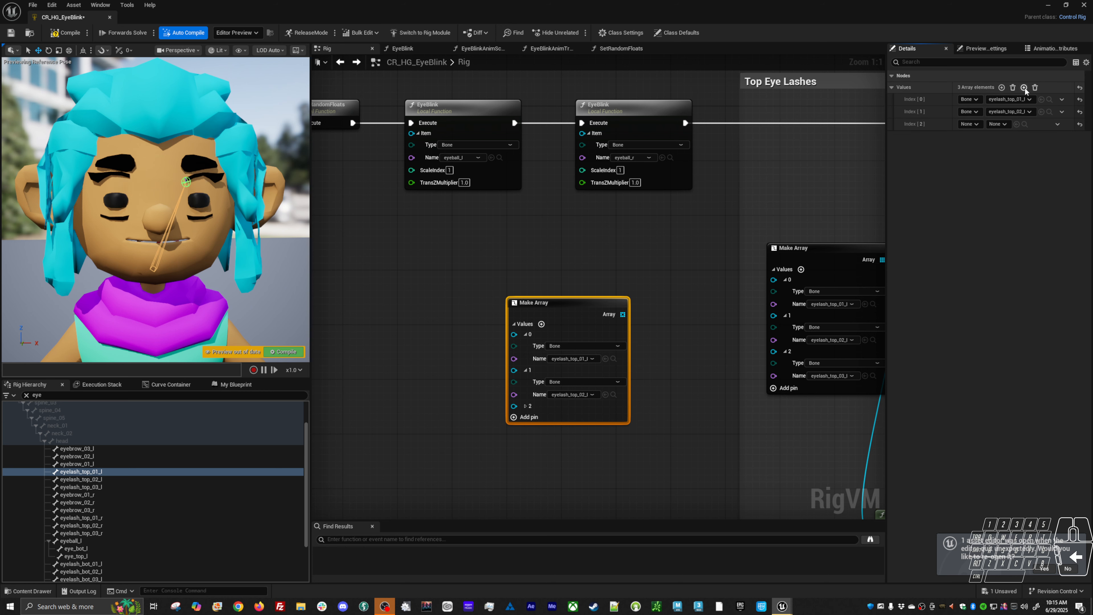
shift+click(938, 123)
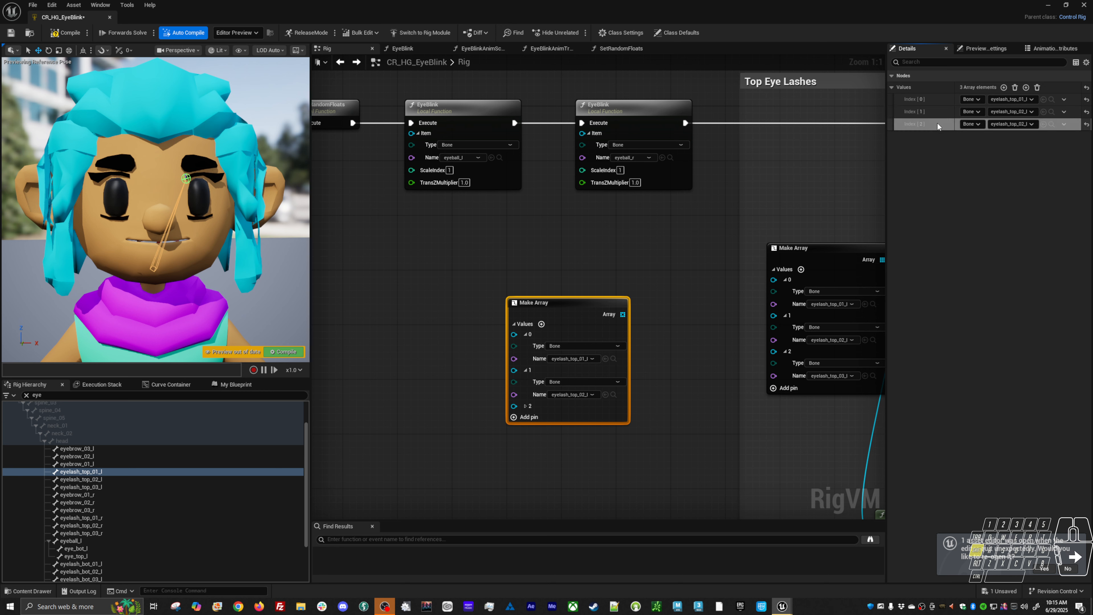
click(1027, 124)
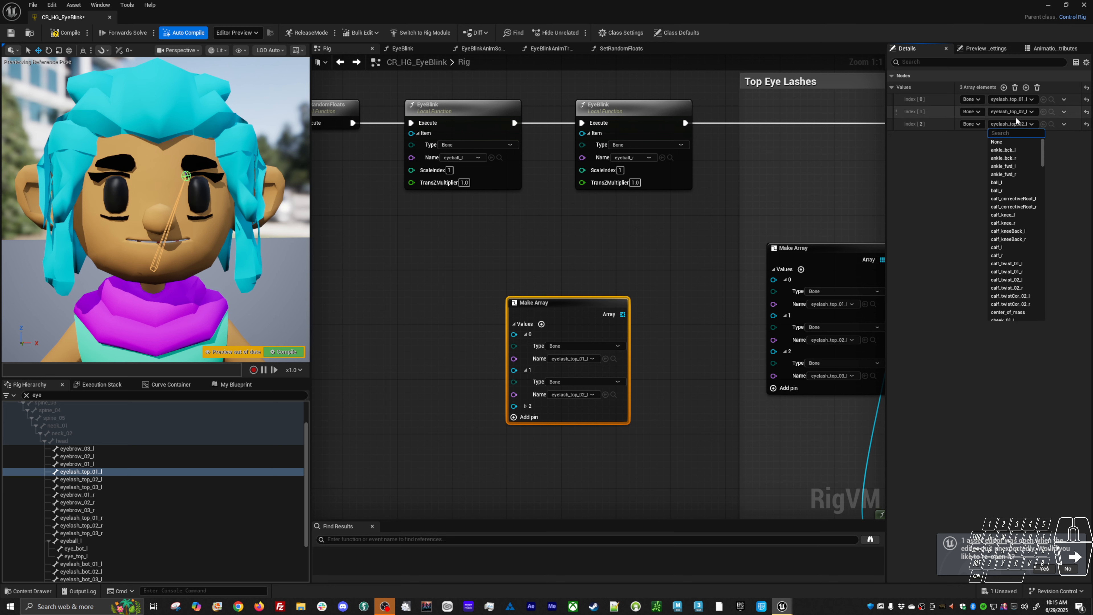
text(eyelash)
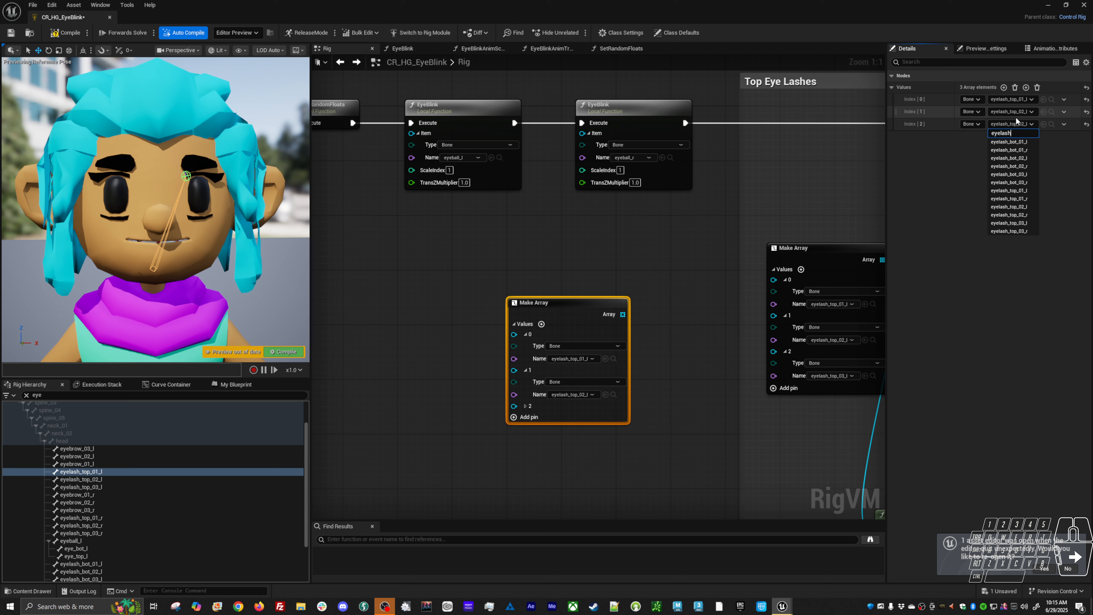
click(1012, 223)
Move the new Make Array beside the existing eyelash Make Array and expand its element 2
right_drag(618, 284, 486, 332)
drag(368, 280, 511, 215)
click(454, 307)
right_drag(570, 374, 530, 381)
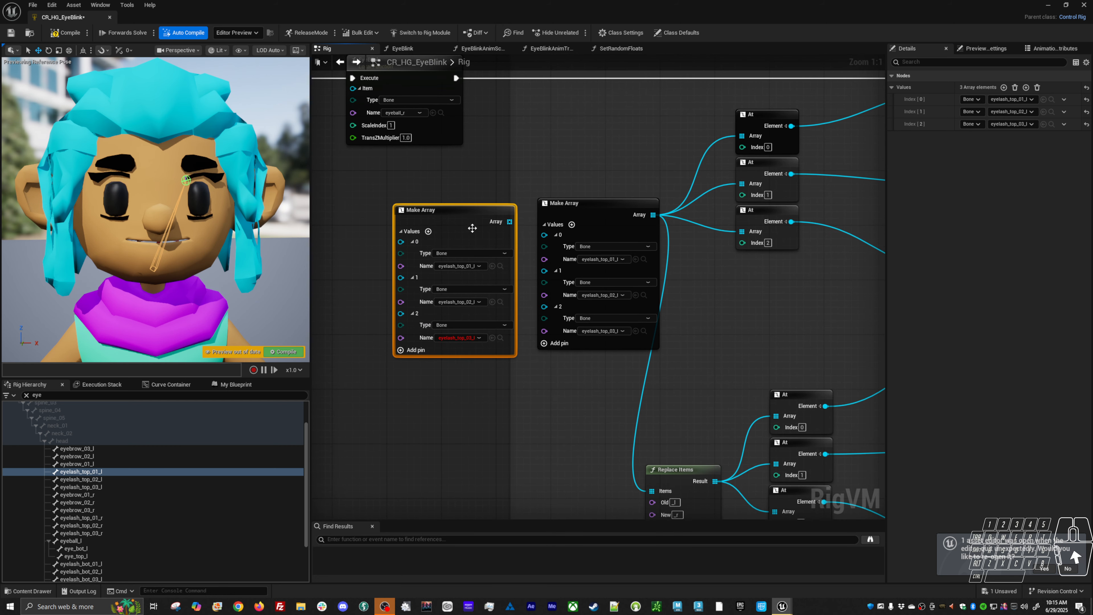
drag(472, 227, 459, 248)
right_drag(571, 361, 487, 251)
right_drag(504, 316, 645, 337)
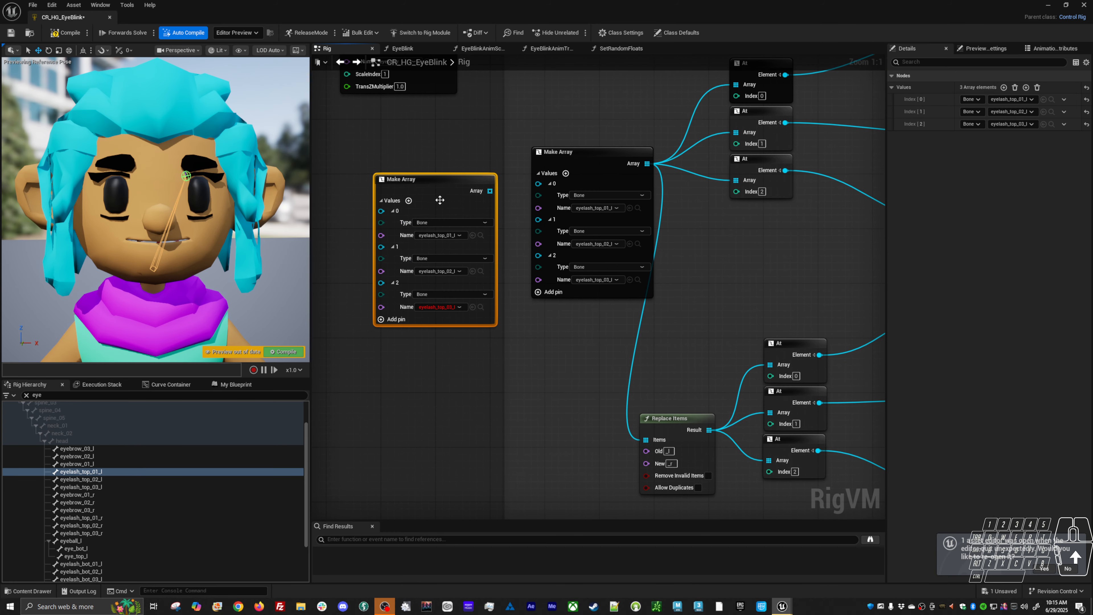
right_drag(567, 368, 572, 338)
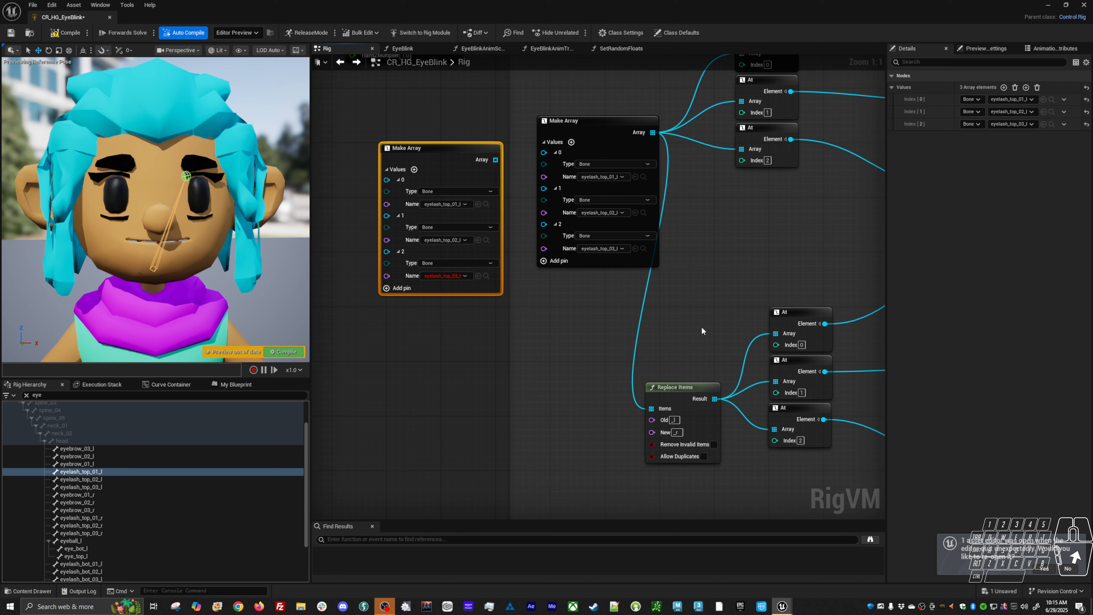
Add a Replace Items node connected to the new Make Array's output
drag(495, 166, 562, 315)
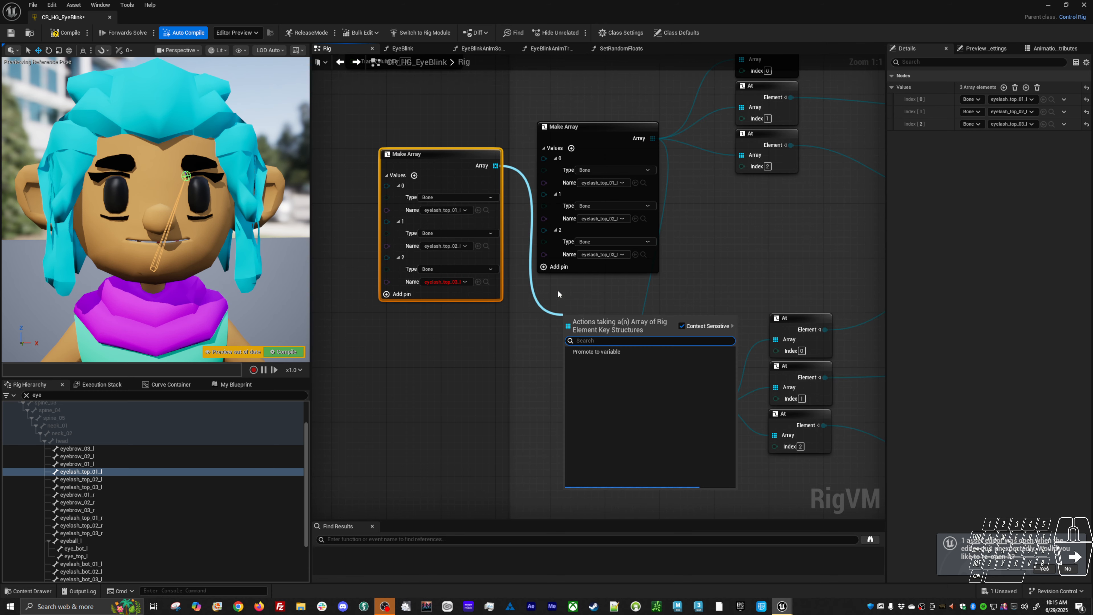
text(r)
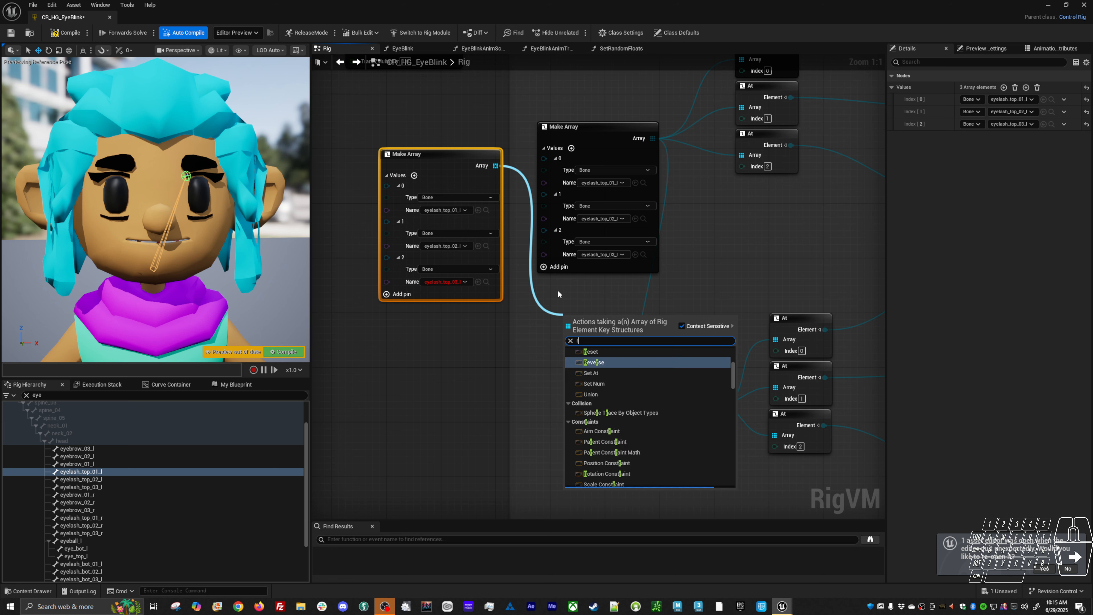
text(eplace)
key(Return)
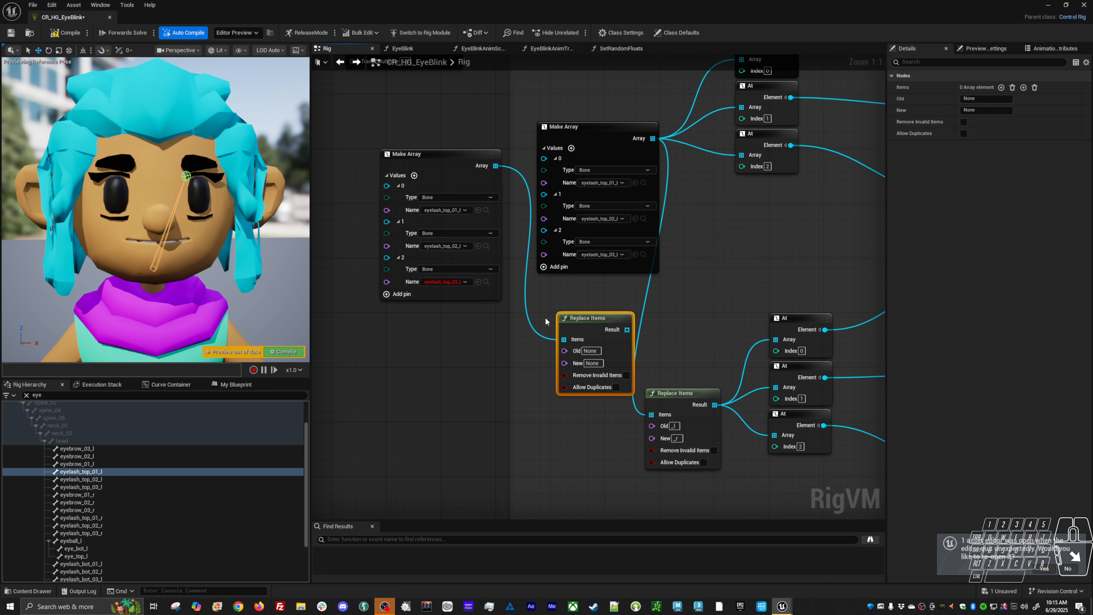
Set the new Replace Items node to replace _l with _r in the item names
click(591, 350)
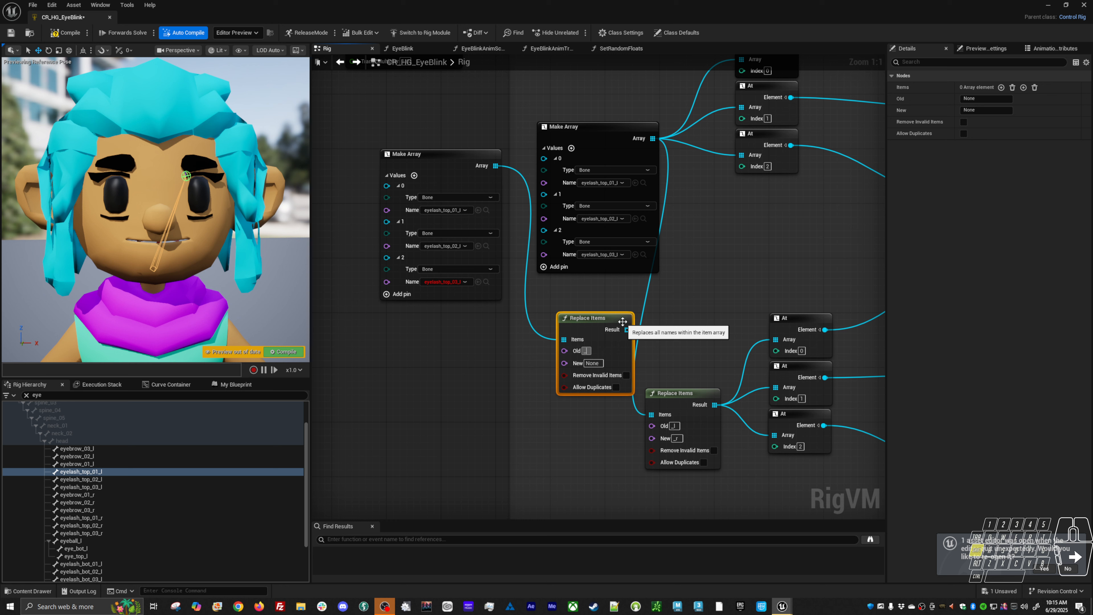
text(l)
click(629, 340)
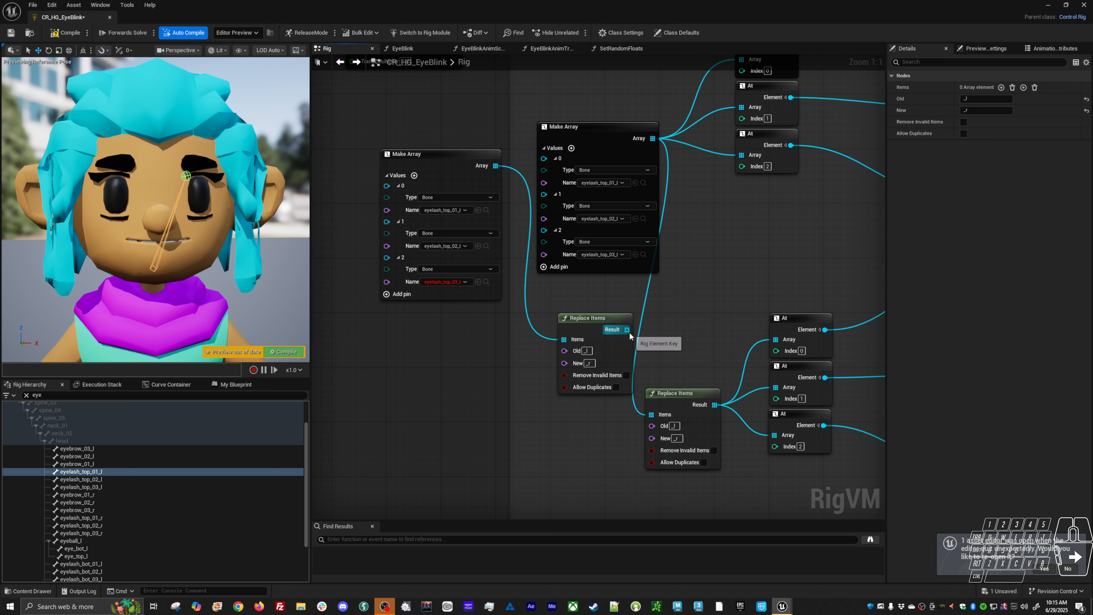
drag(627, 330, 749, 344)
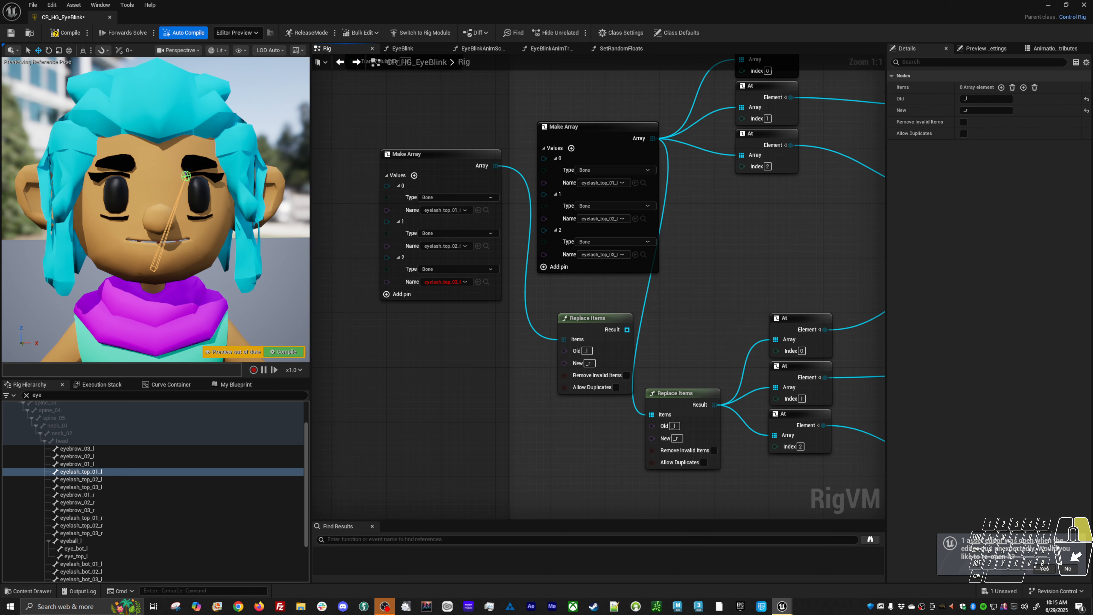
Examine how the At nodes pass the eyelash array elements to the EyeBlink nodes in the Top Eye Lashes group
right_drag(717, 269, 568, 344)
drag(598, 292, 628, 113)
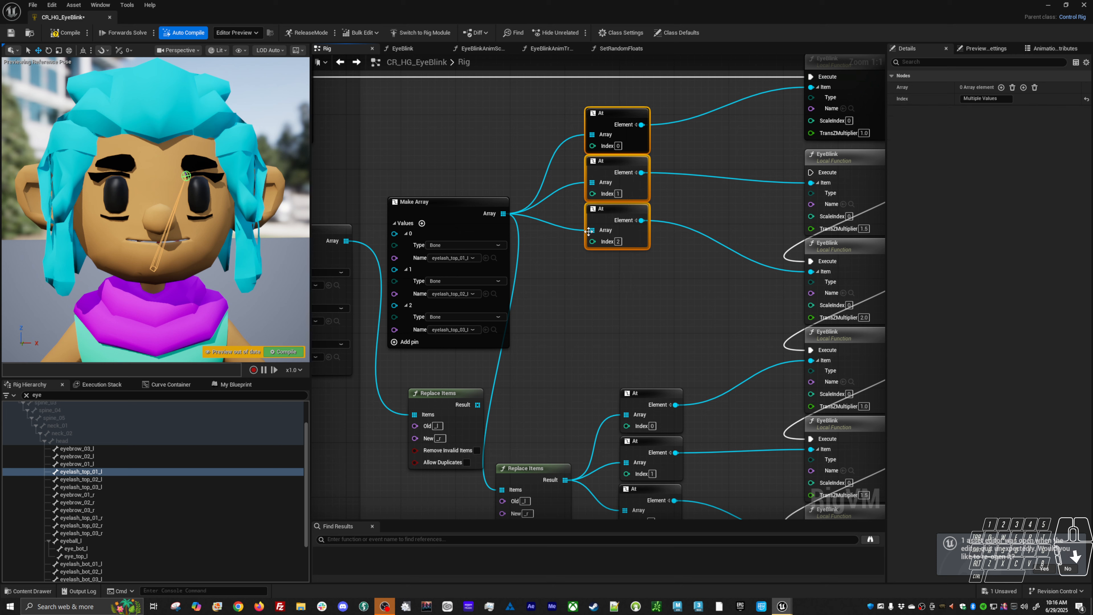
right_drag(703, 194, 673, 212)
click(607, 128)
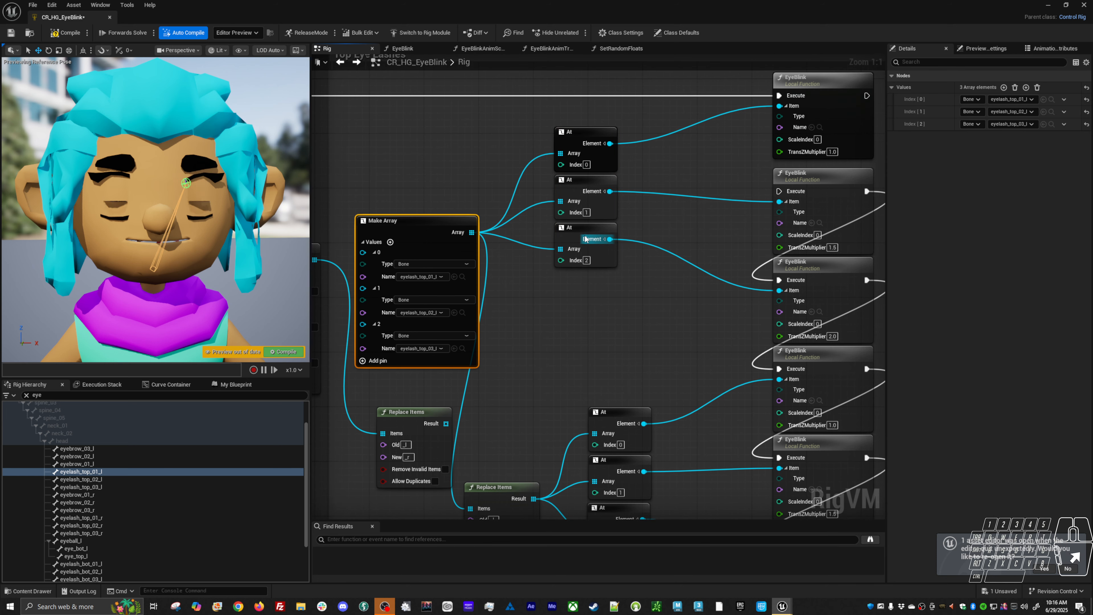
scroll(613, 317, down, 3)
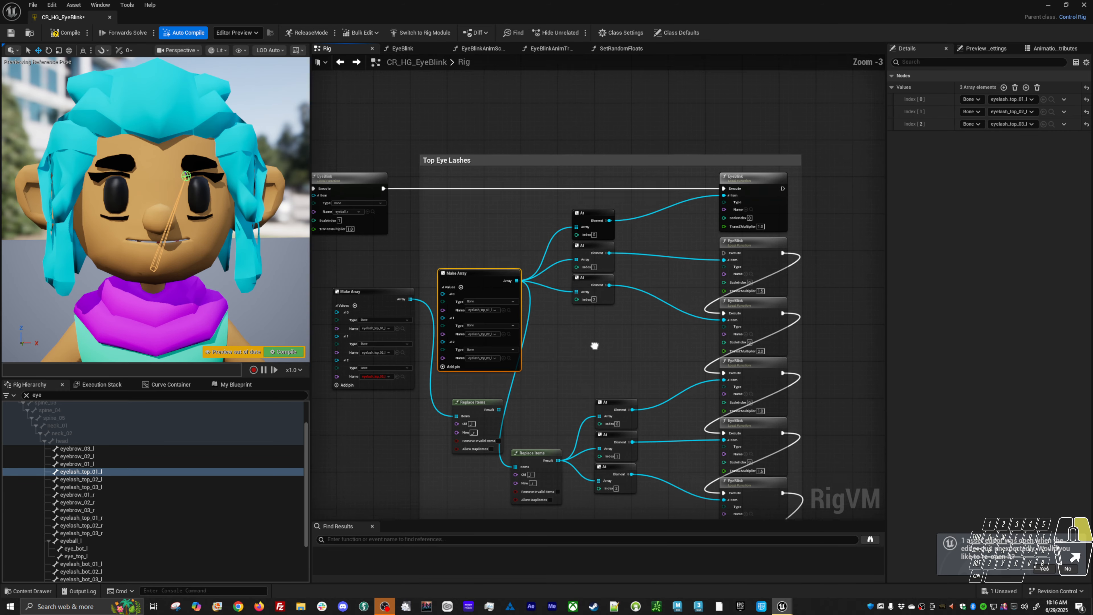
scroll(593, 345, up, 3)
click(629, 177)
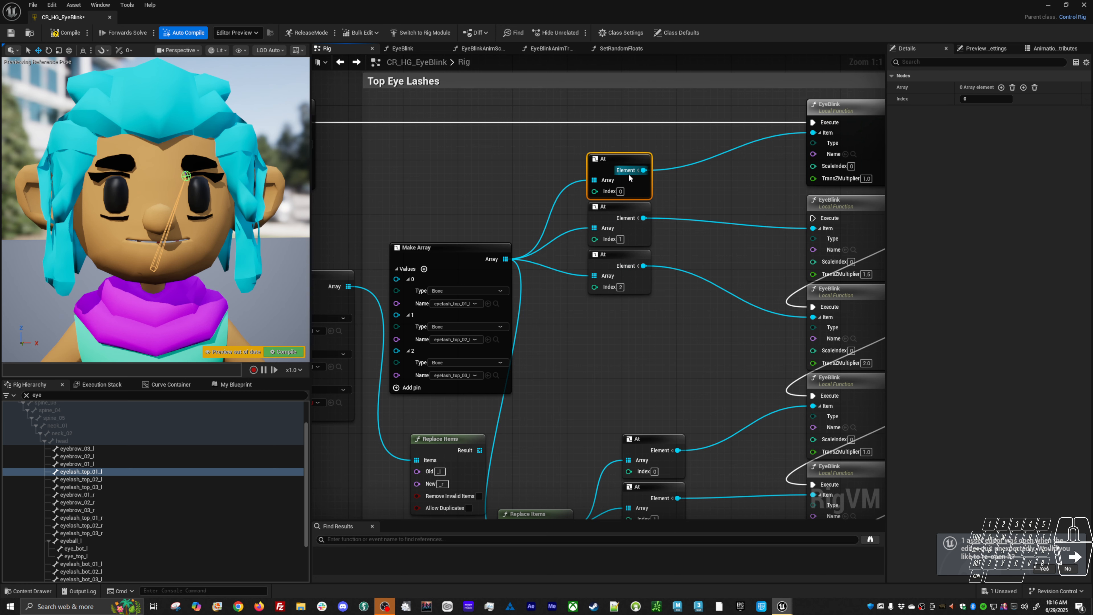
right_drag(587, 322, 632, 244)
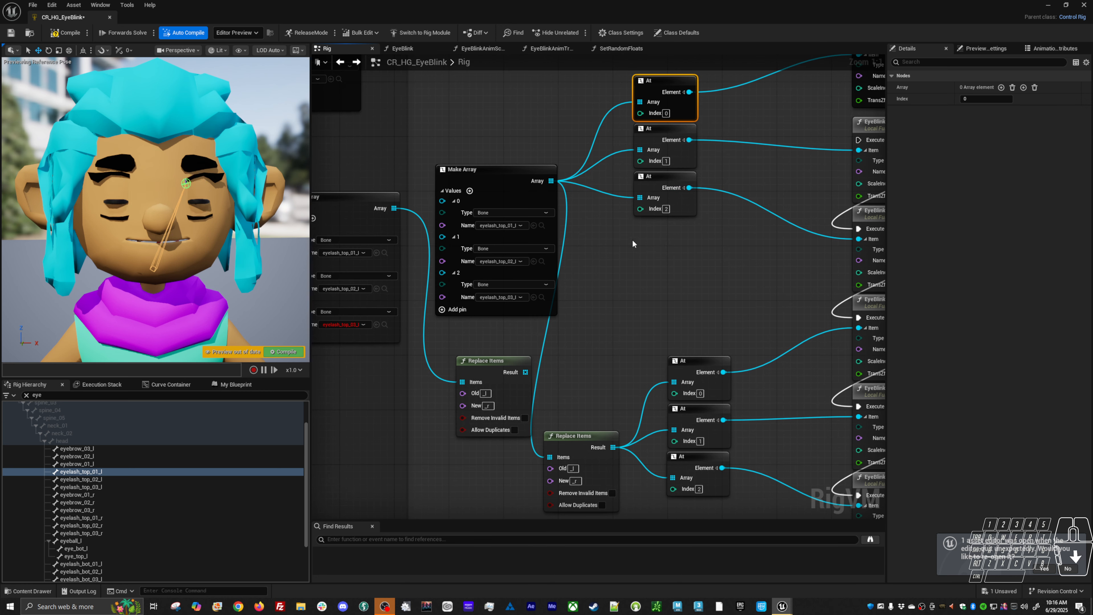
right_drag(668, 367, 672, 278)
Delete the duplicate Make Array node and the Replace Items node attached to it
right_drag(453, 296, 565, 298)
drag(441, 323, 486, 242)
key(Delete)
drag(558, 364, 619, 324)
key(Delete)
Detach the second EyeBlink's Execute output, chain the first EyeBlink into the second, and add eyelash_top_02_l to the bone selection
right_drag(797, 260, 593, 369)
mouse_move(620, 313)
right_down()
mouse_move(568, 332)
mouse_move(561, 320)
mouse_move(598, 303)
right_up()
scroll(569, 332, down, 2)
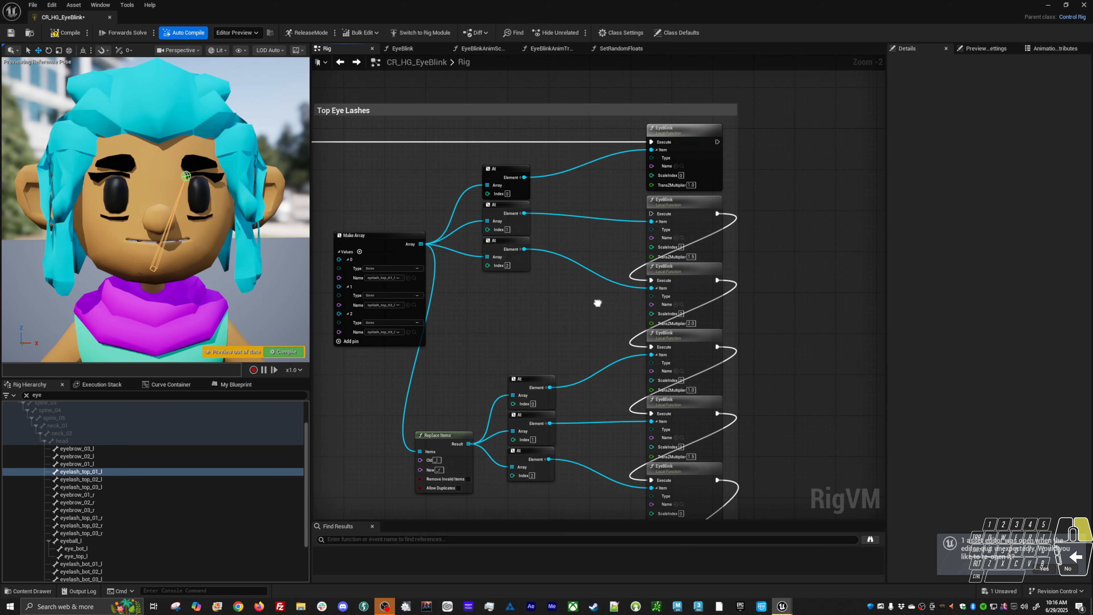
right_drag(646, 197, 634, 215)
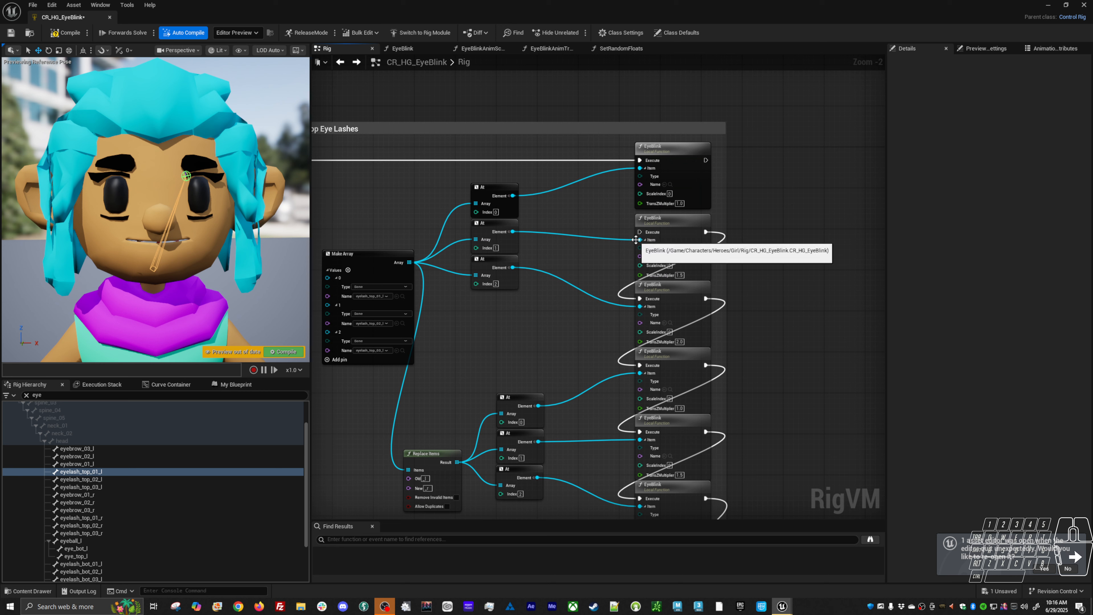
alt+click(705, 231)
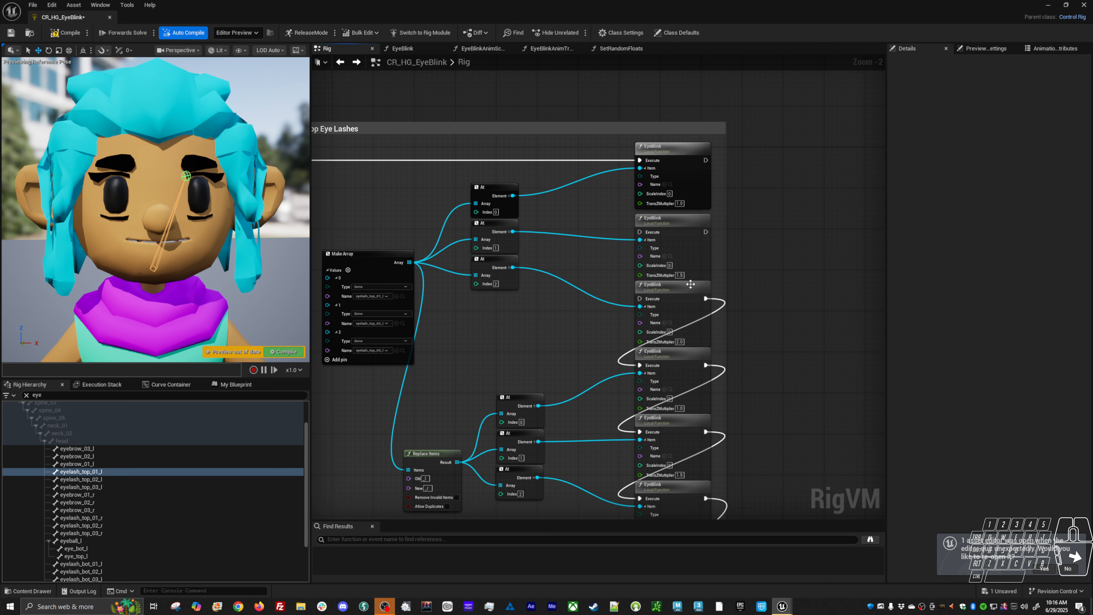
drag(640, 233, 706, 160)
ctrl+click(103, 480)
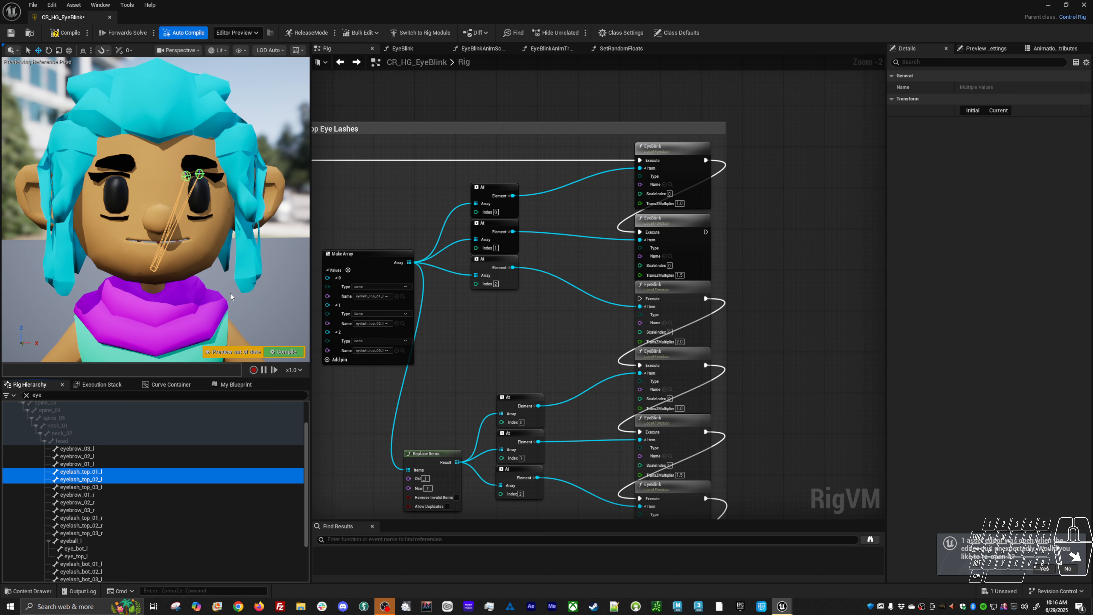
Detach the third EyeBlink's Execute output, chain the second EyeBlink into the third, and add eyelash_top_03_l to the bone selection
drag(640, 298, 744, 258)
click(738, 239)
alt+click(706, 298)
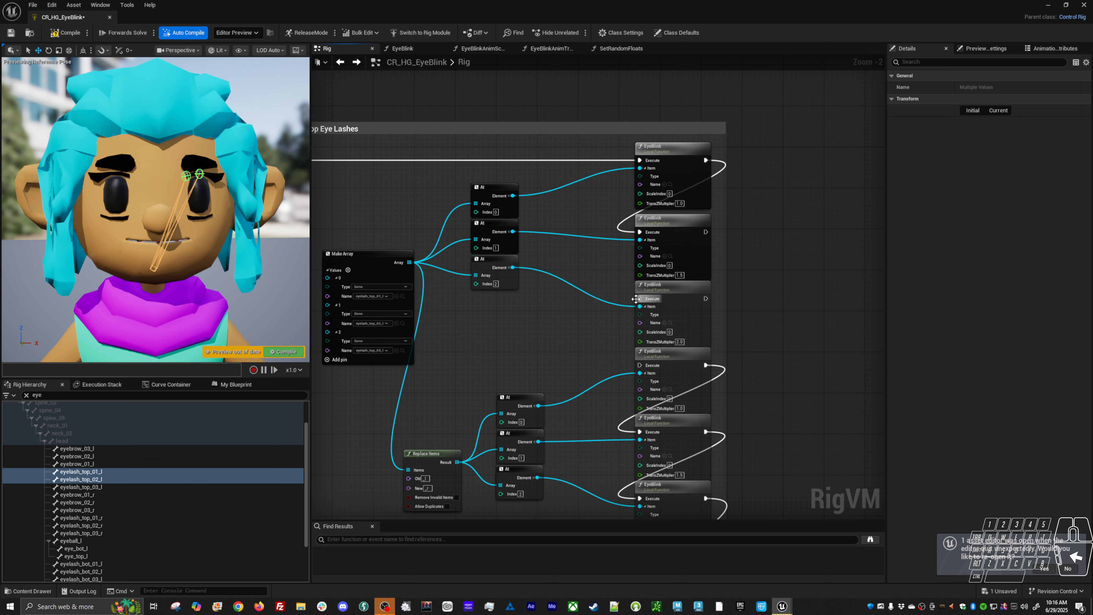
drag(640, 299, 705, 232)
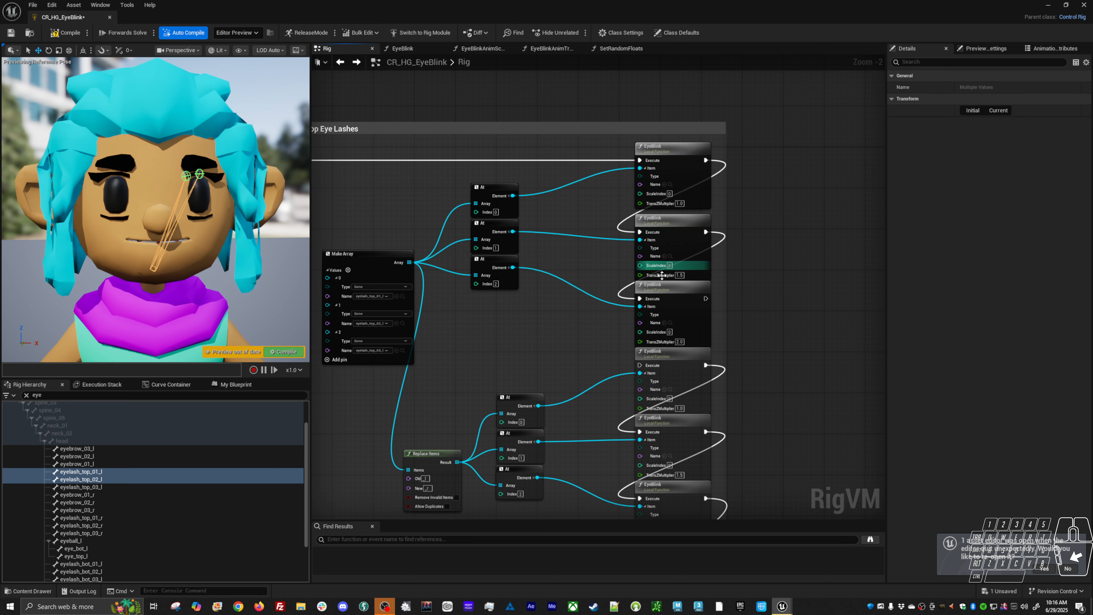
ctrl+click(108, 487)
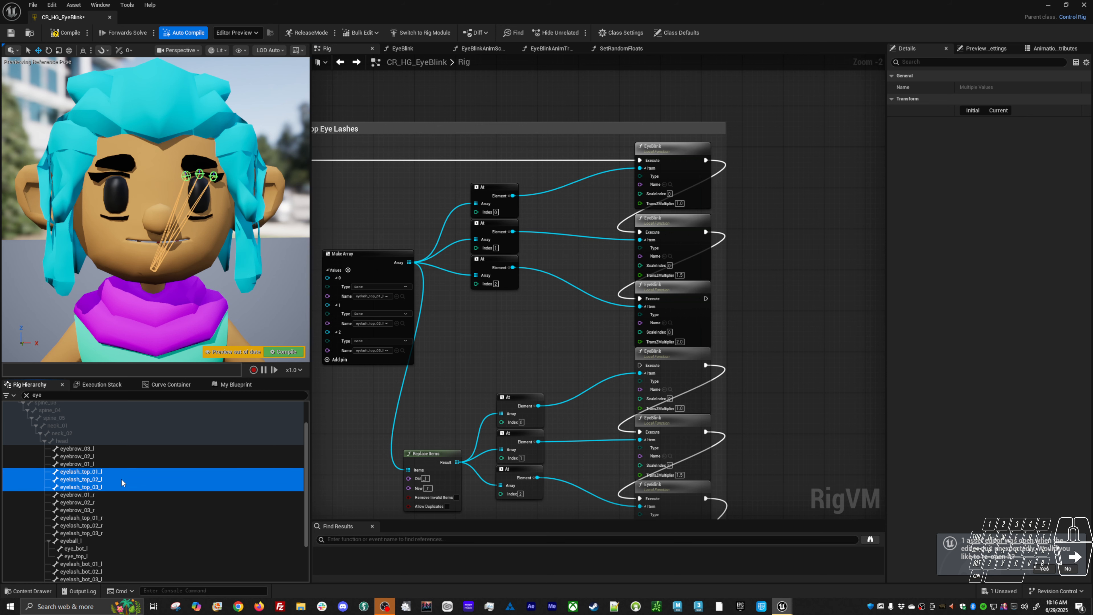
Set ScaleIndex to 1 on the first three EyeBlink nodes in the Top Eye Lashes group
right_drag(518, 356, 485, 338)
scroll(648, 162, up, 2)
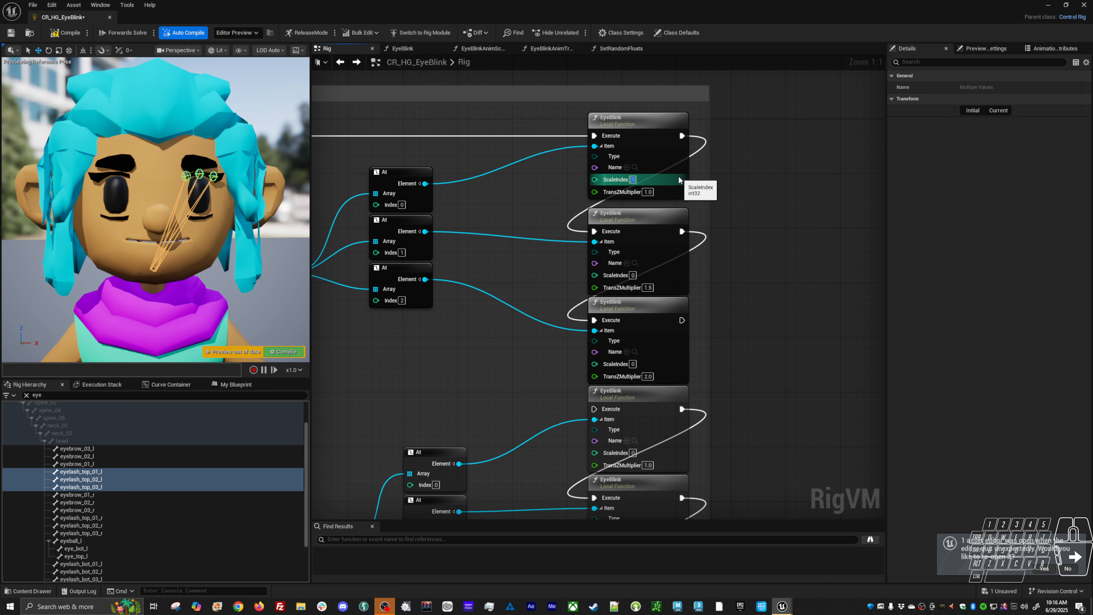
click(633, 275)
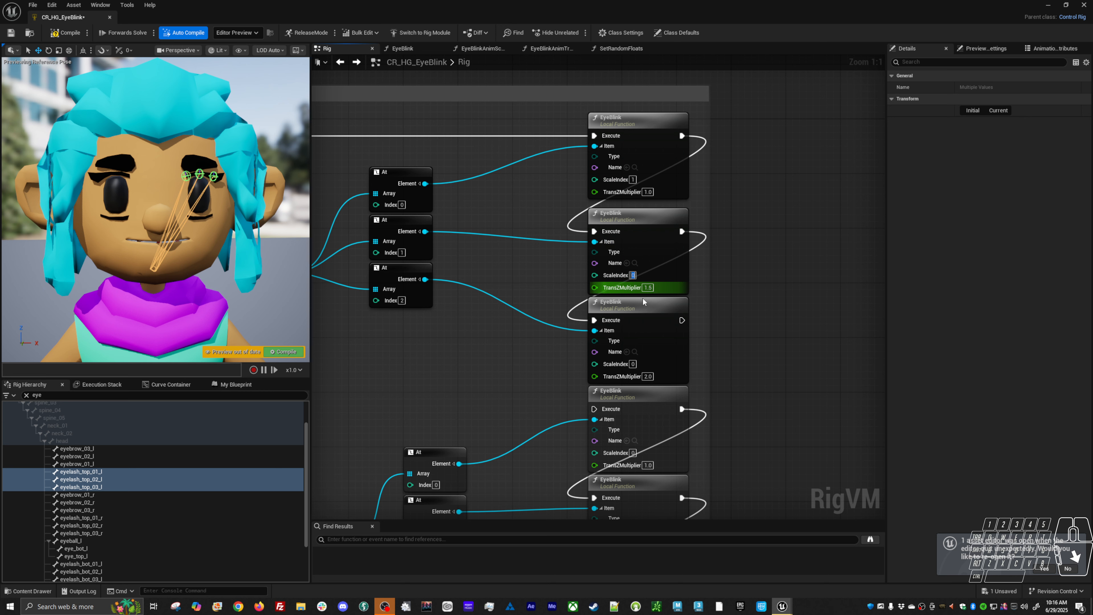
text(1)
click(633, 364)
text(1)
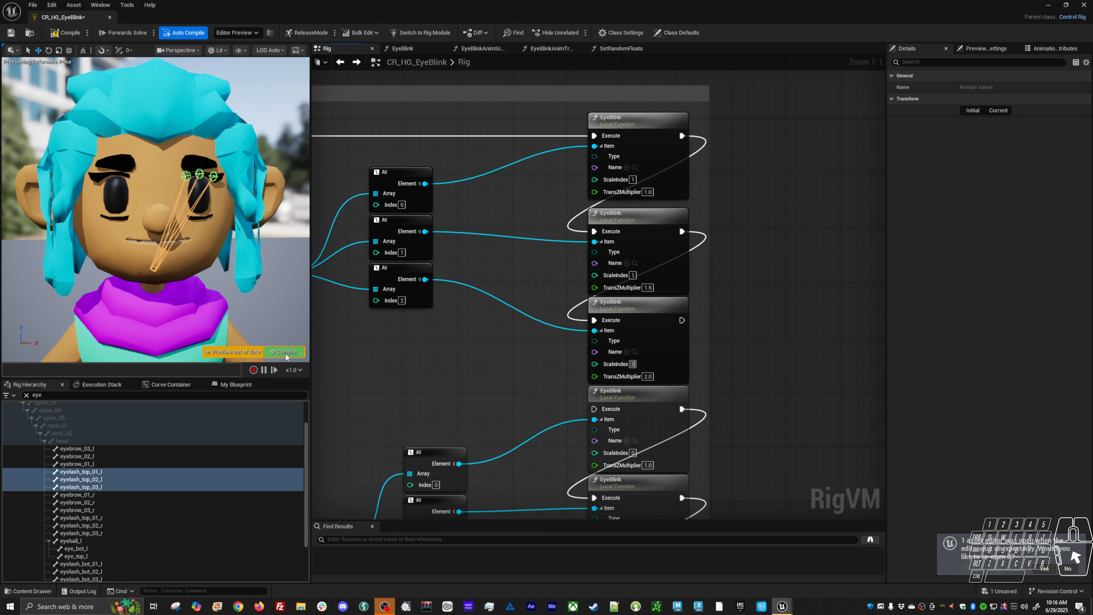
Compile the Control Rig to update the character preview
click(442, 357)
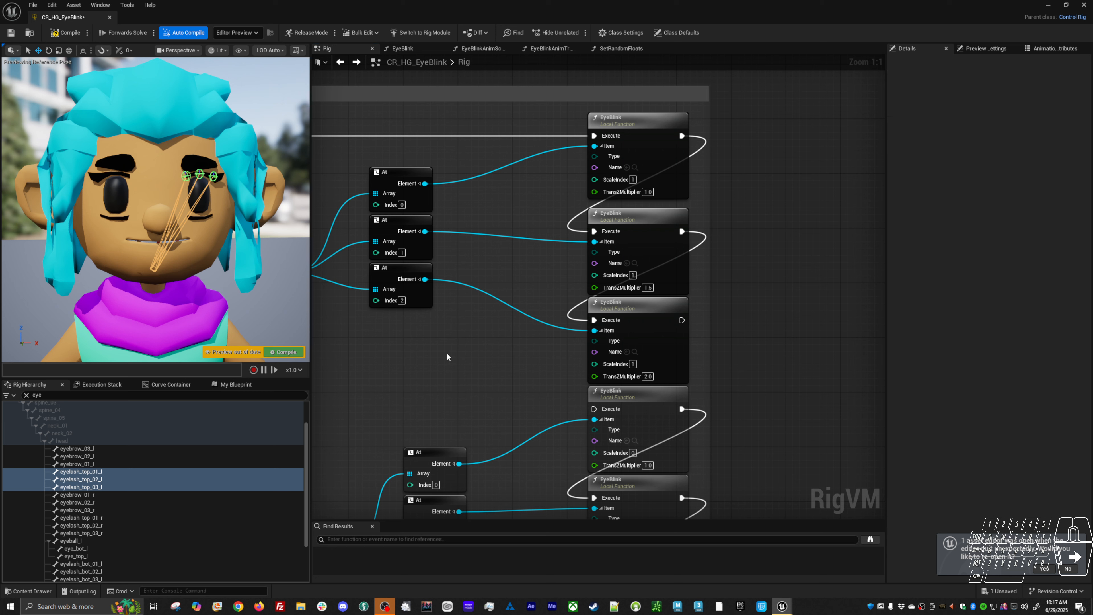
key(F7)
scroll(214, 179, up, 5)
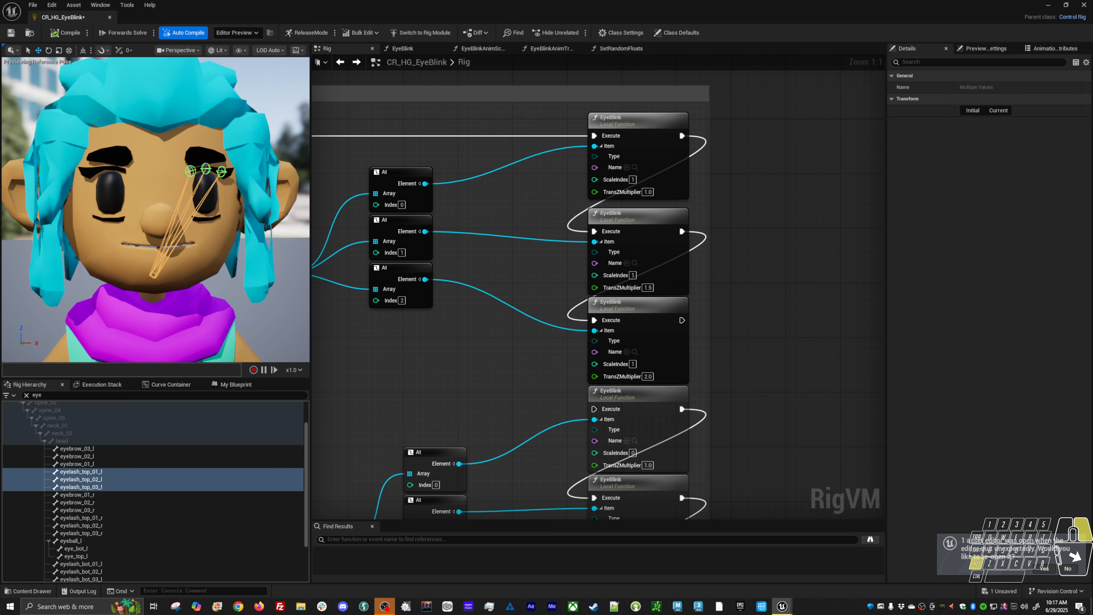
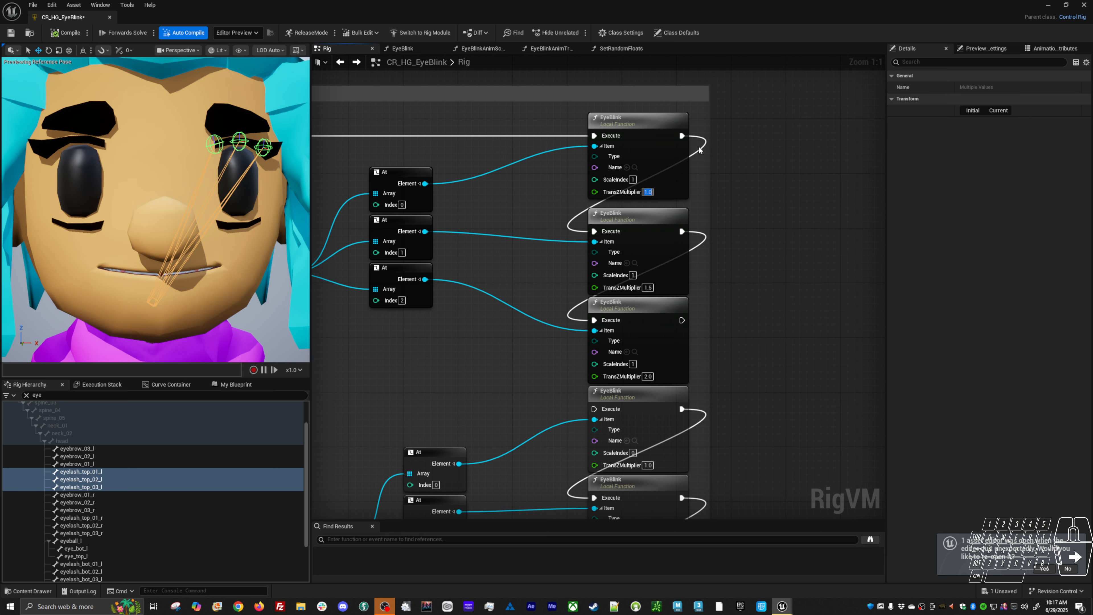
Set the first EyeBlink's TransZMultiplier to 5.0 and set ScaleIndex to 0 on the first three EyeBlink nodes
text(5)
key(Return)
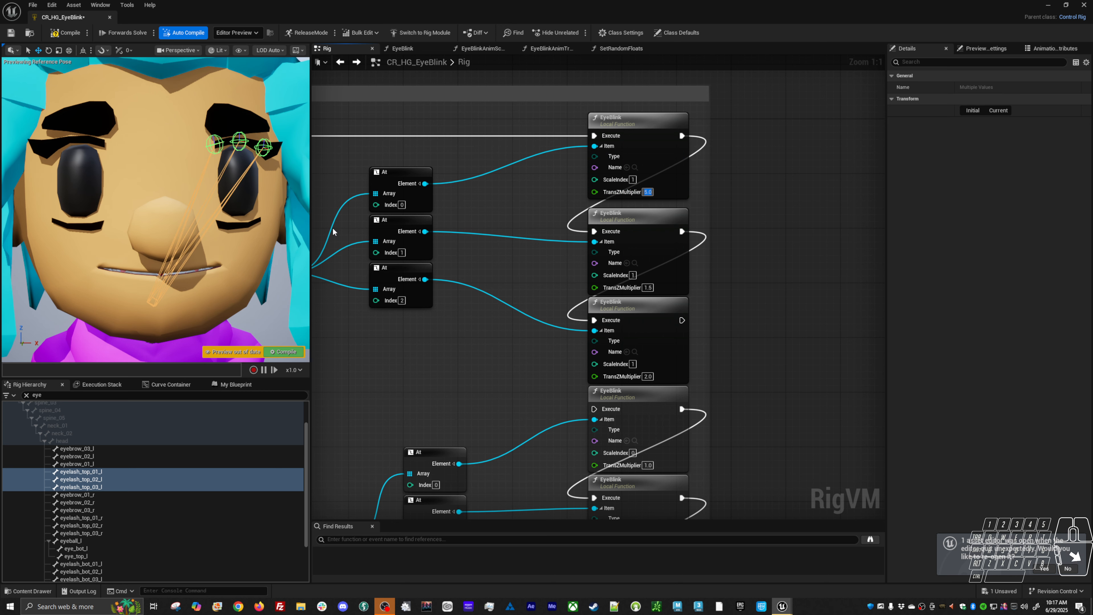
click(633, 179)
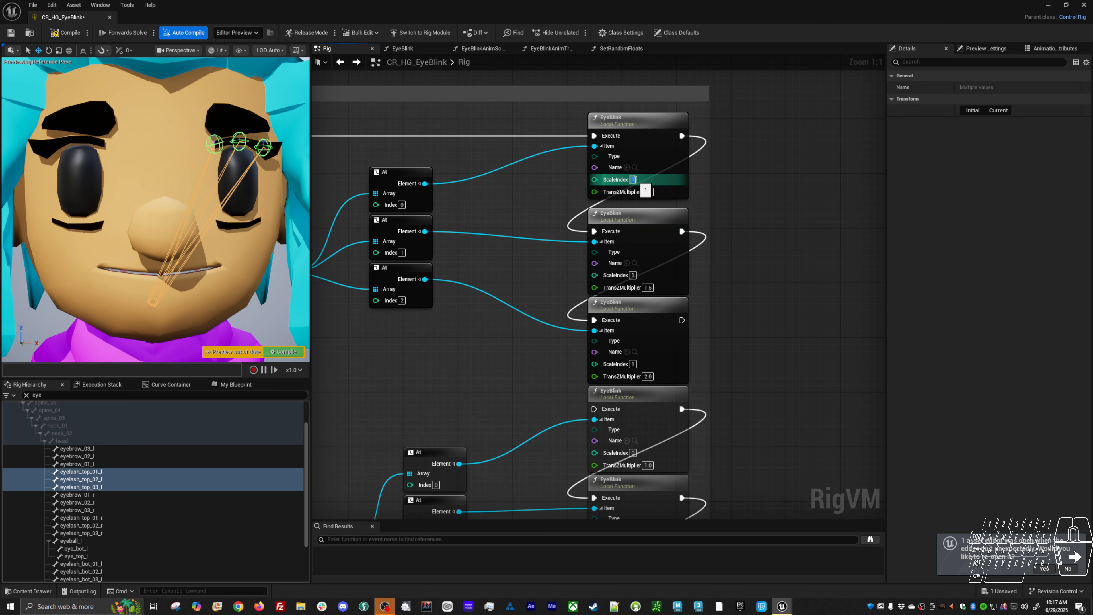
click(632, 275)
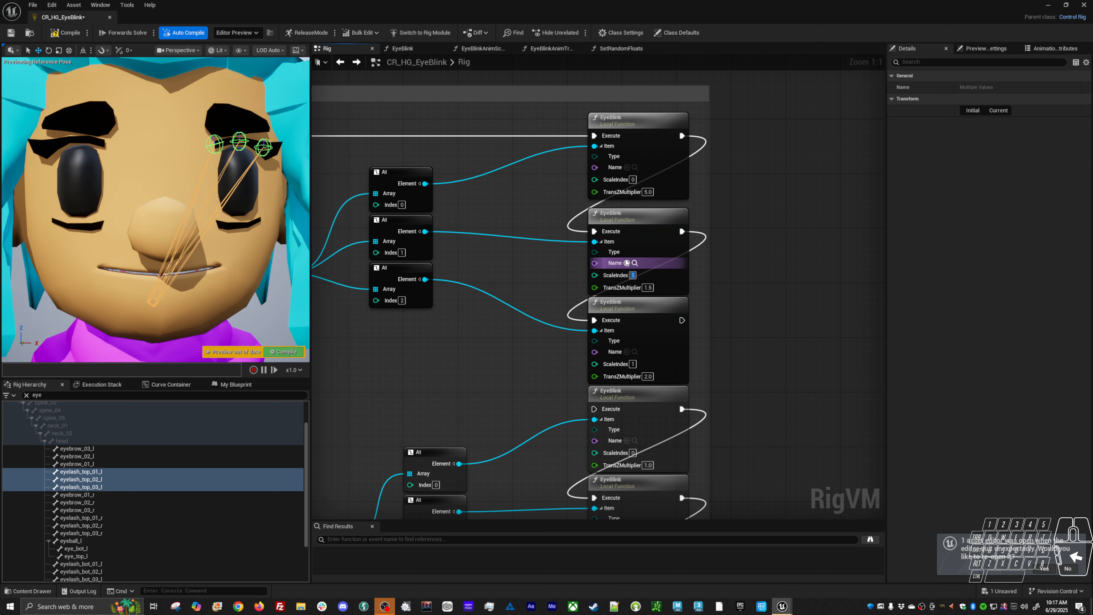
text(0)
key(Return)
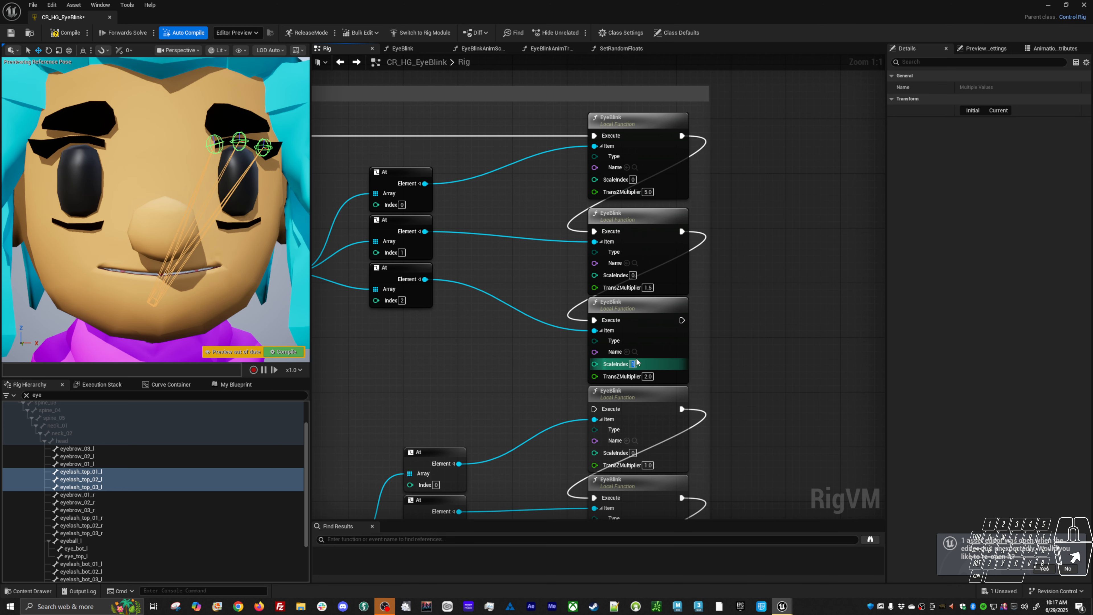
text(0)
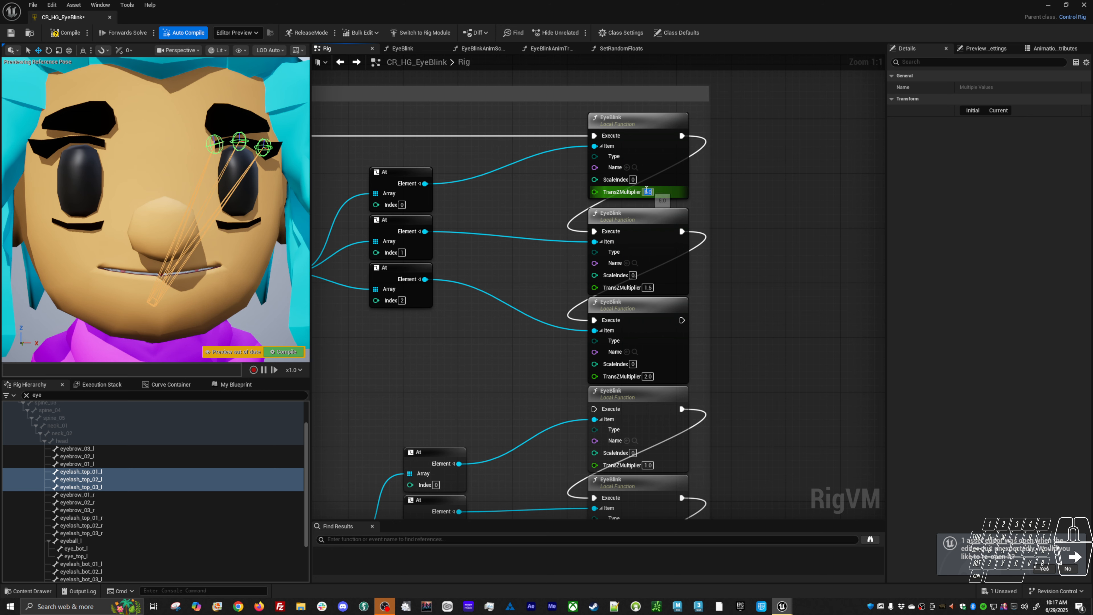
key(Return)
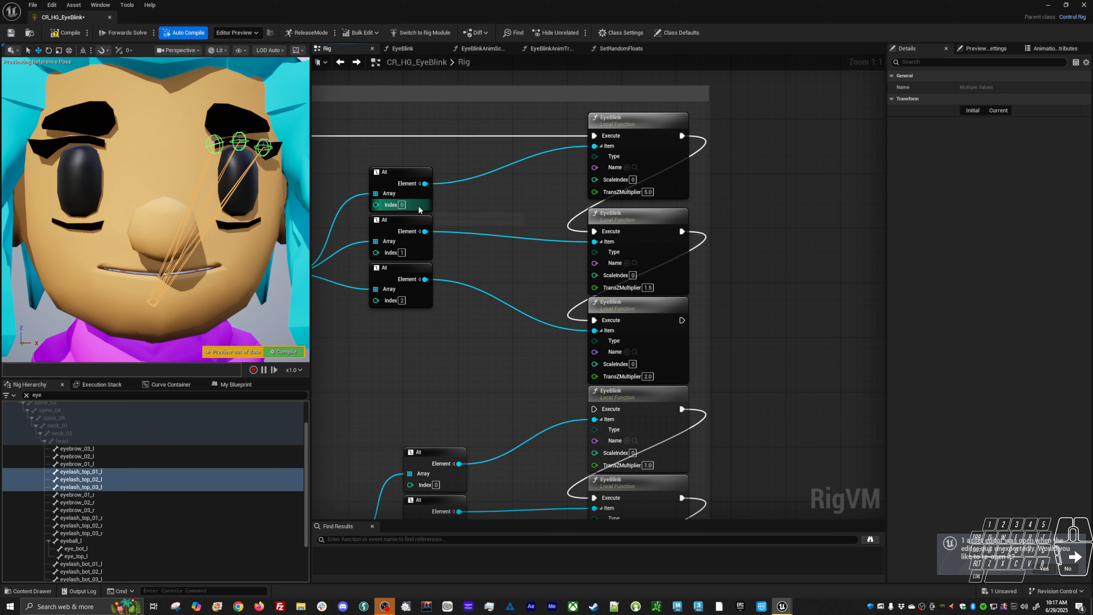
Set the second EyeBlink node's TransZMultiplier to 5.0
click(420, 209)
right_drag(366, 214, 596, 192)
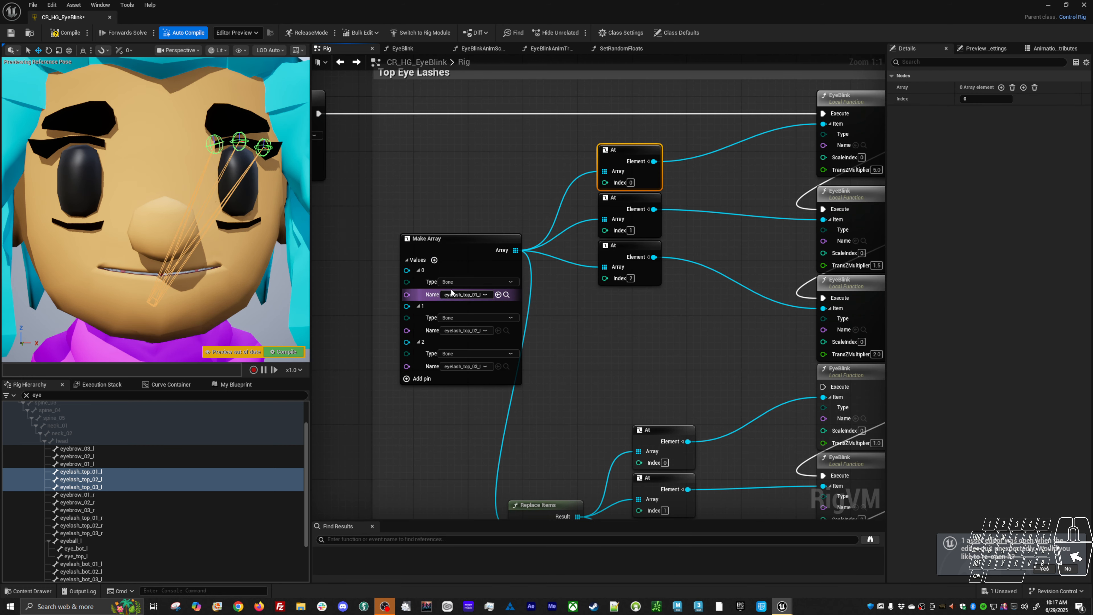
right_drag(634, 286, 514, 295)
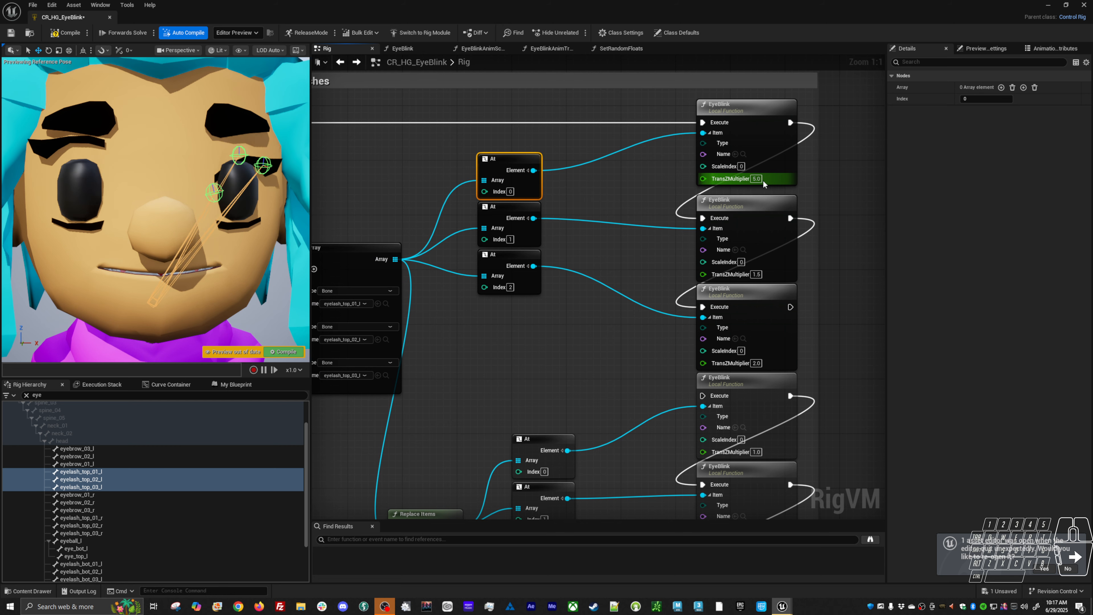
right_drag(789, 293, 728, 263)
click(696, 244)
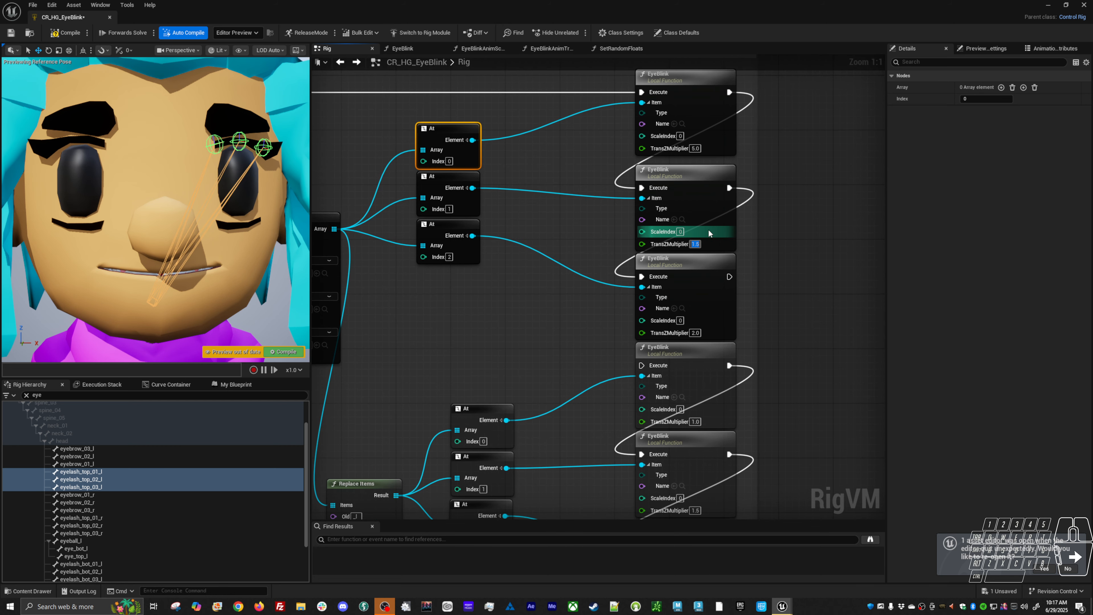
text(5)
key(Return)
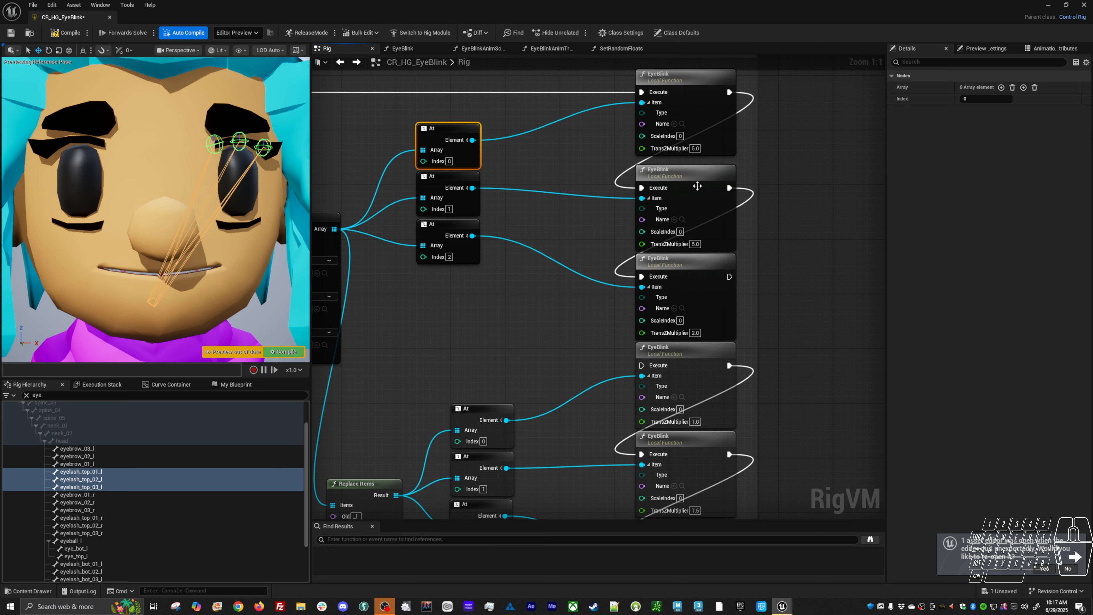
Set the third EyeBlink node's TransZMultiplier to 5.0
click(695, 186)
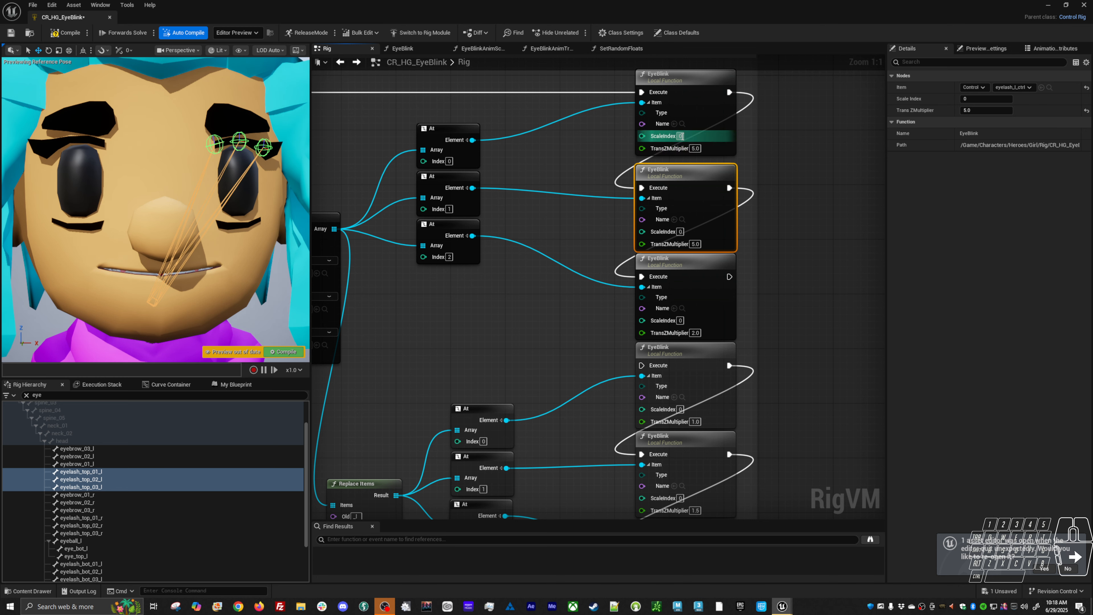
right_drag(667, 157, 639, 144)
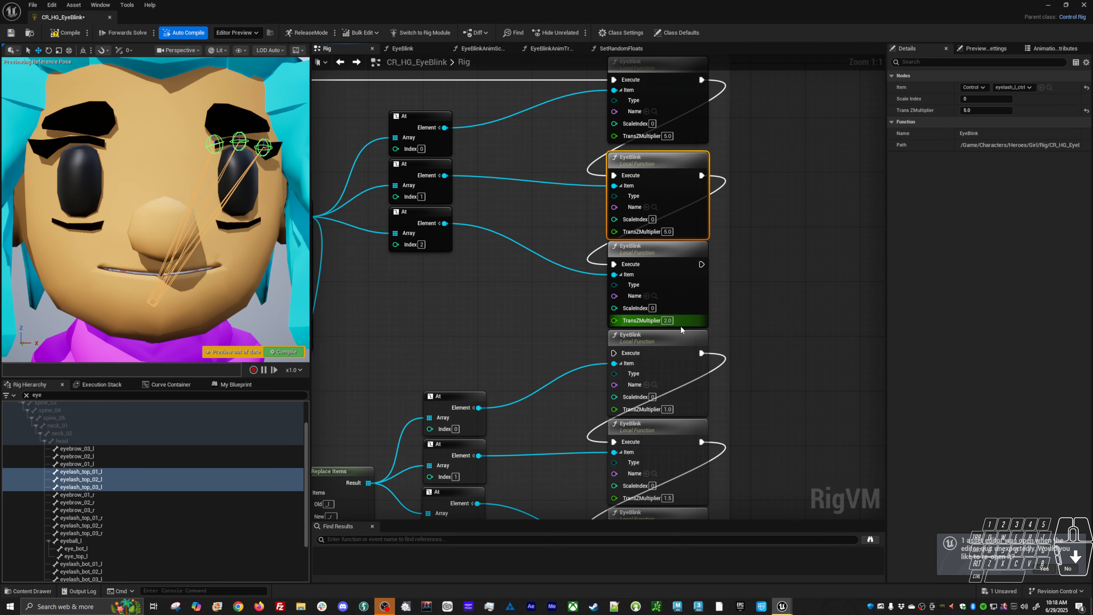
click(667, 322)
text(5)
key(Return)
Set TransZMultiplier on the first three top eyelash EyeBlink nodes to 1.0, 1.5 and 2.0 respectively
right_drag(780, 261, 770, 286)
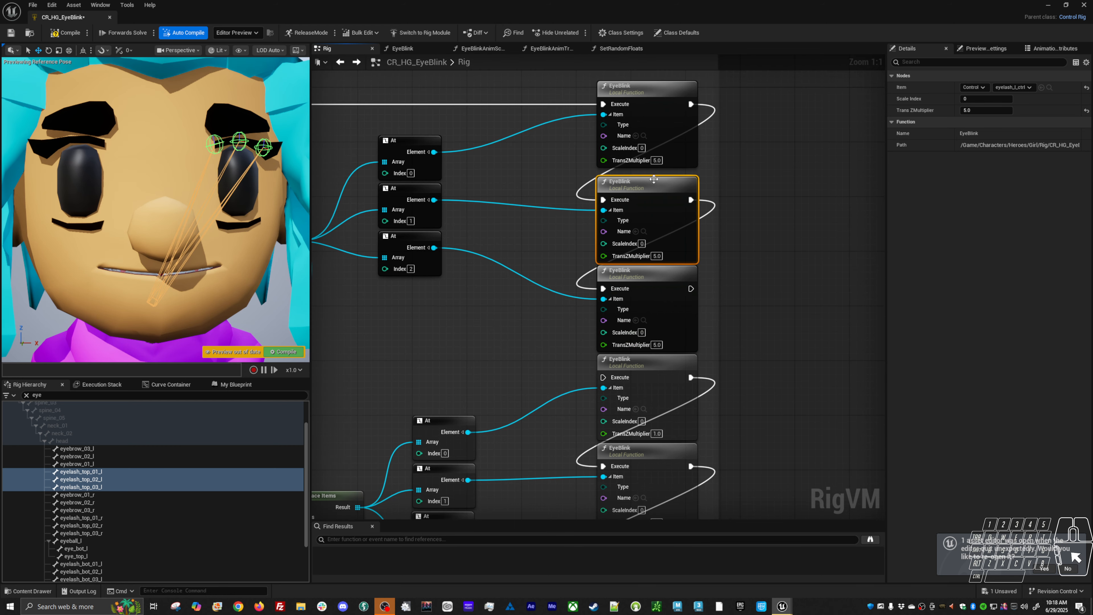
click(657, 160)
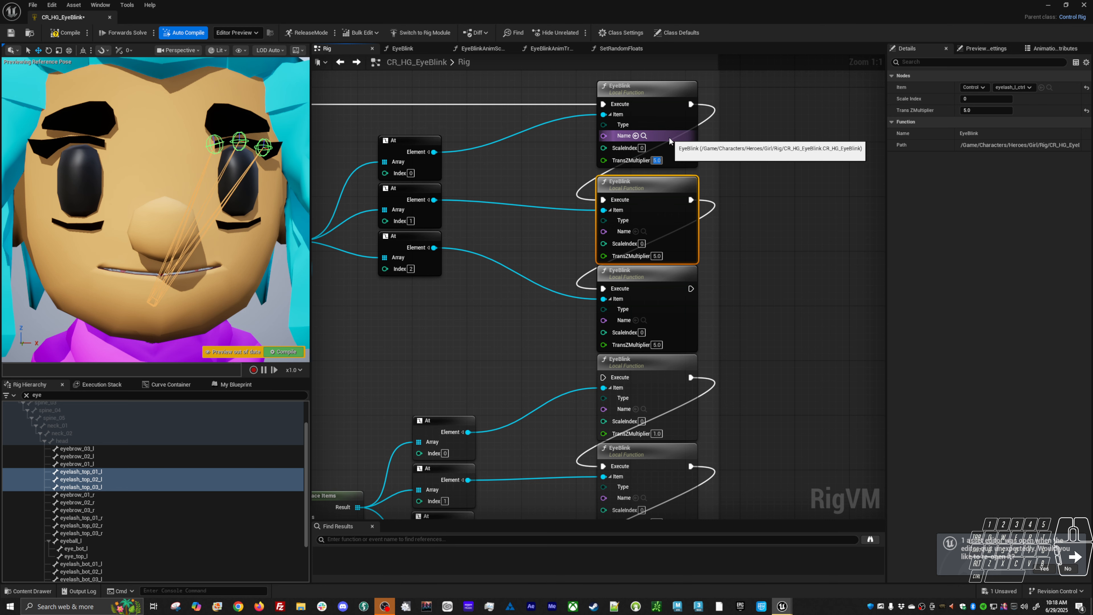
click(656, 256)
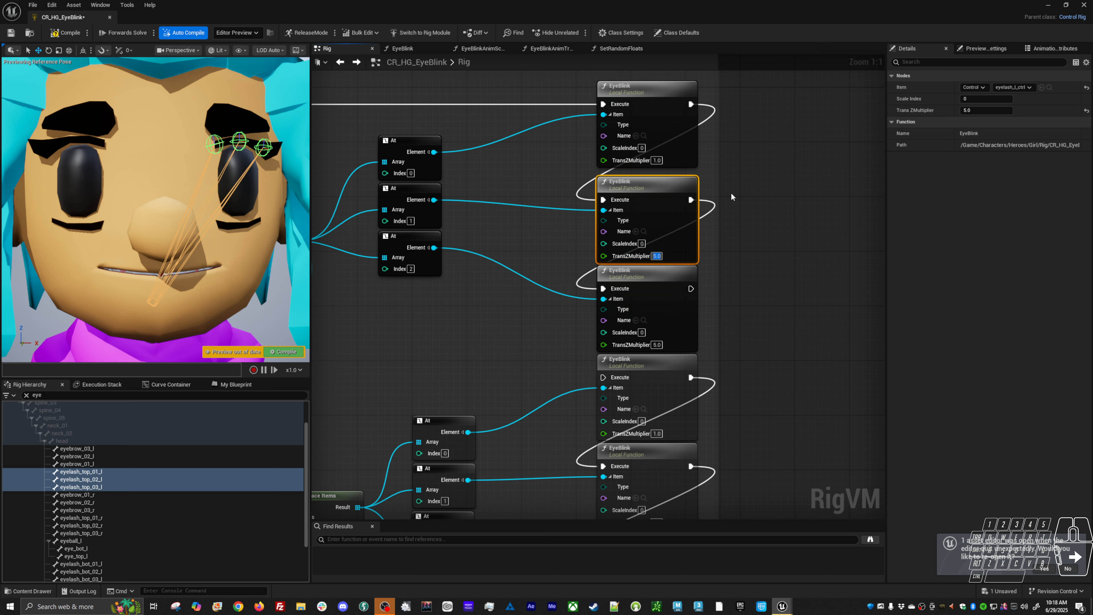
mouse_move(764, 242)
right_down()
mouse_move(776, 171)
mouse_move(762, 98)
mouse_move(747, 239)
right_up()
click(638, 249)
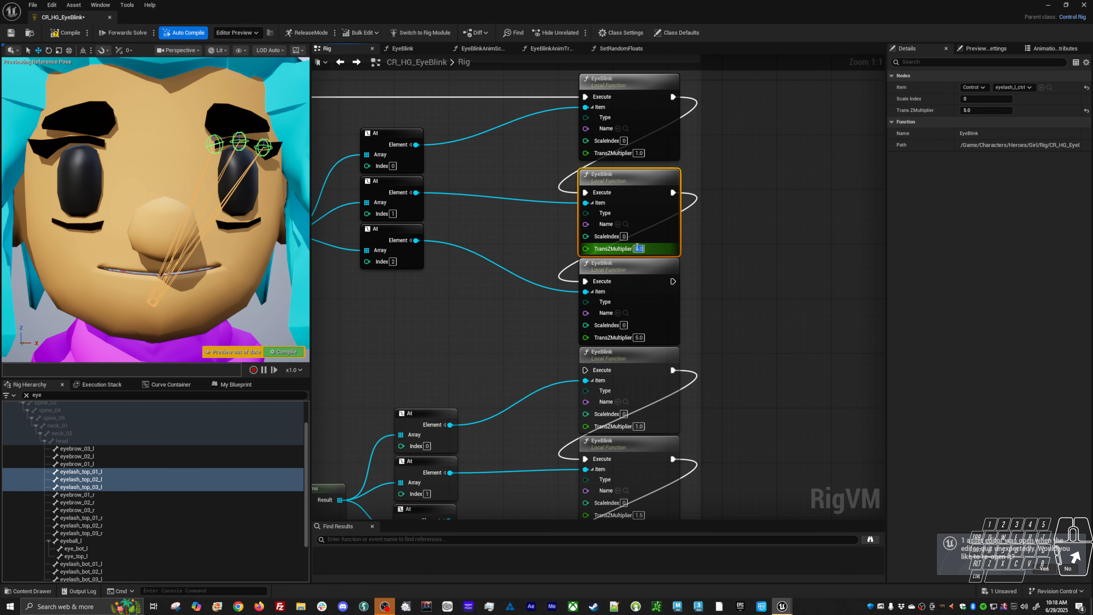
text(1)
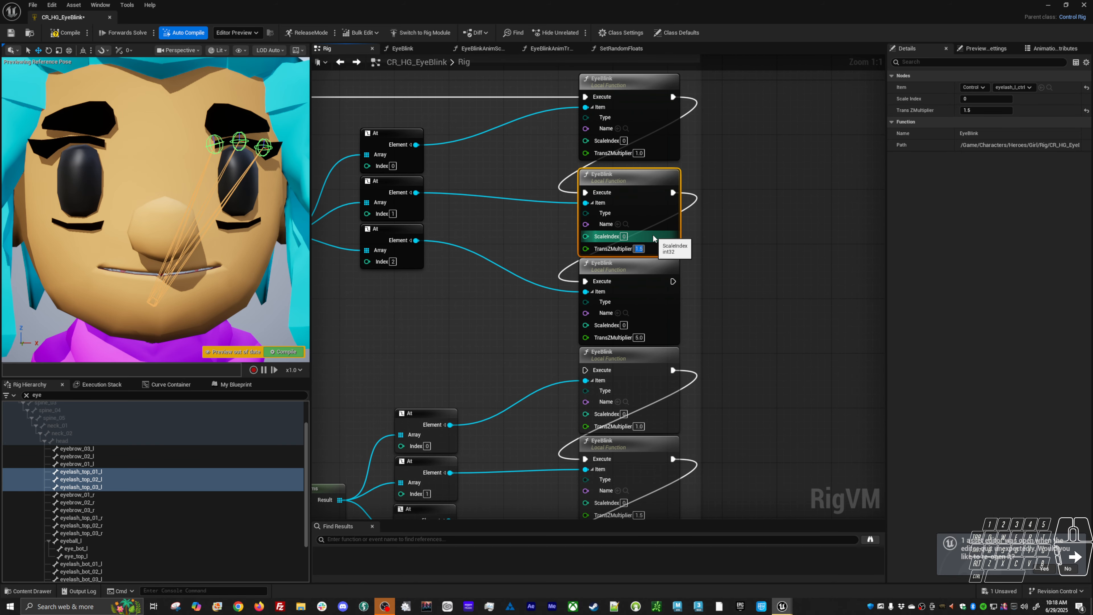
click(640, 338)
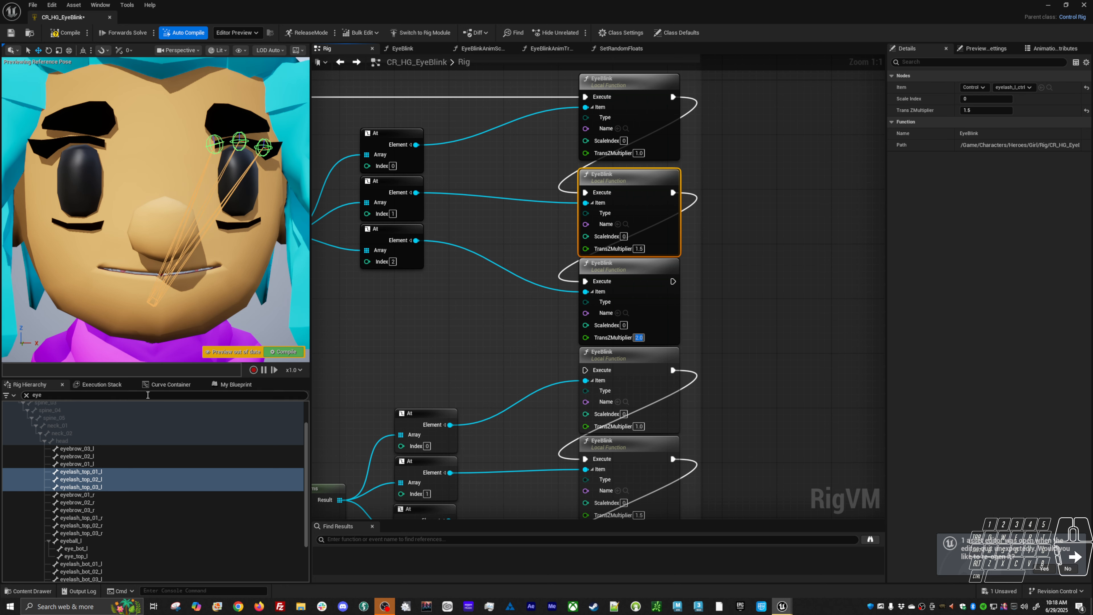
Set the viewport's bone drawing option to None
click(239, 51)
mouse_move(275, 105)
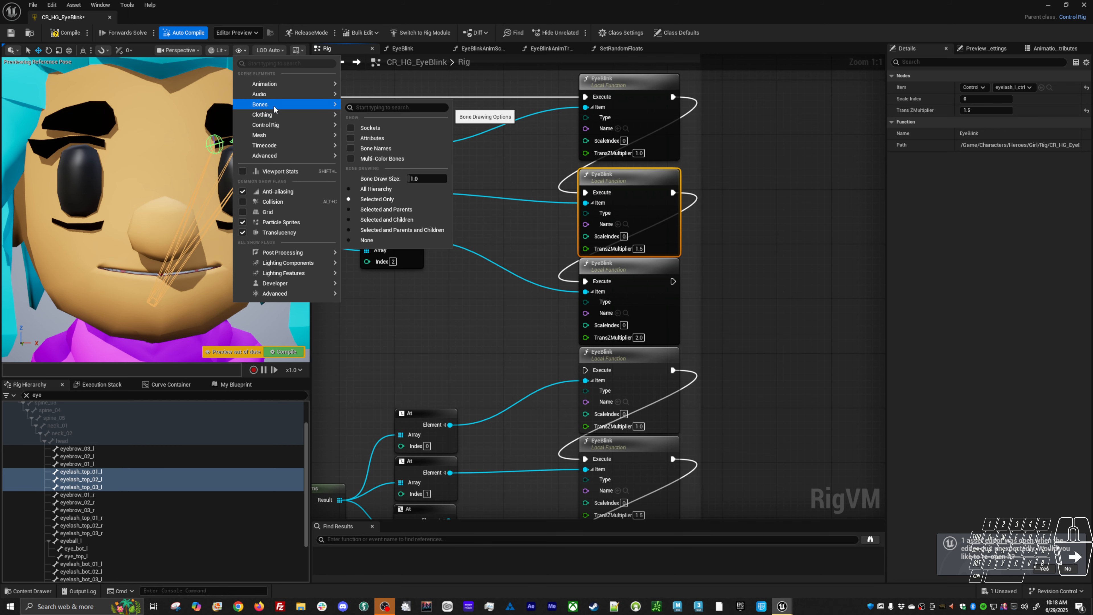
click(367, 240)
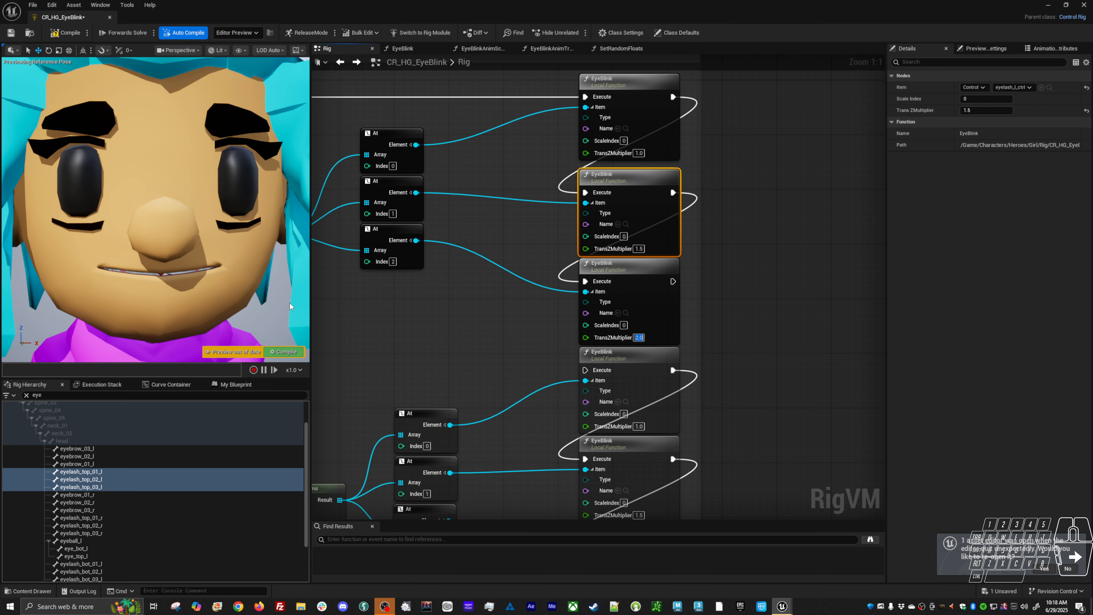
Disconnect the execution link between the last top eyelash EyeBlink and the first bottom eyelash EyeBlink
right_drag(436, 348, 462, 331)
scroll(463, 332, down, 1)
right_drag(556, 335, 540, 240)
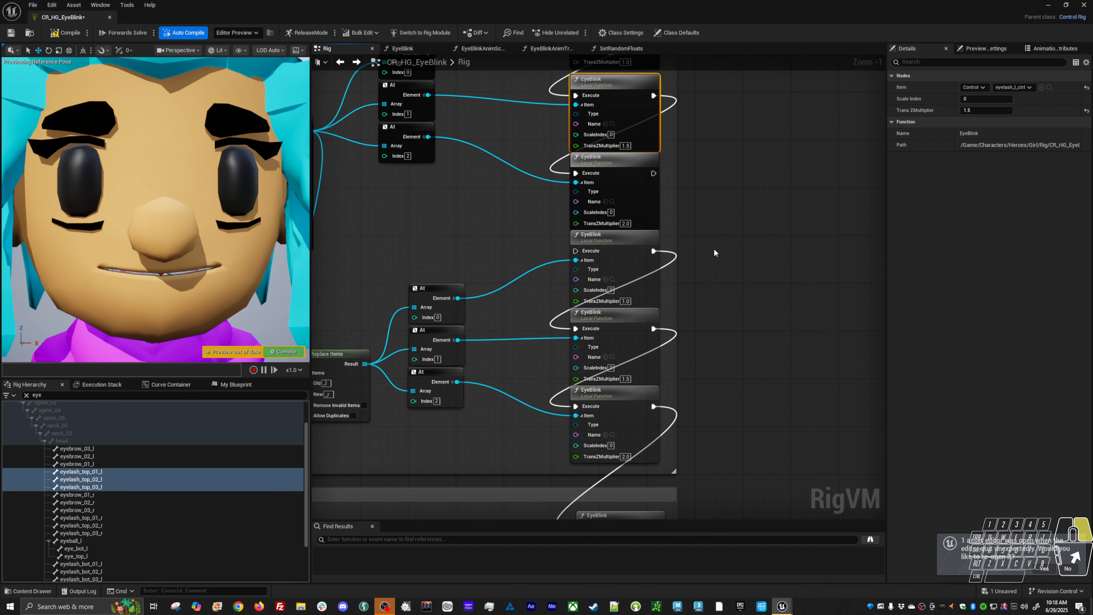
right_drag(714, 252, 671, 165)
alt+click(545, 449)
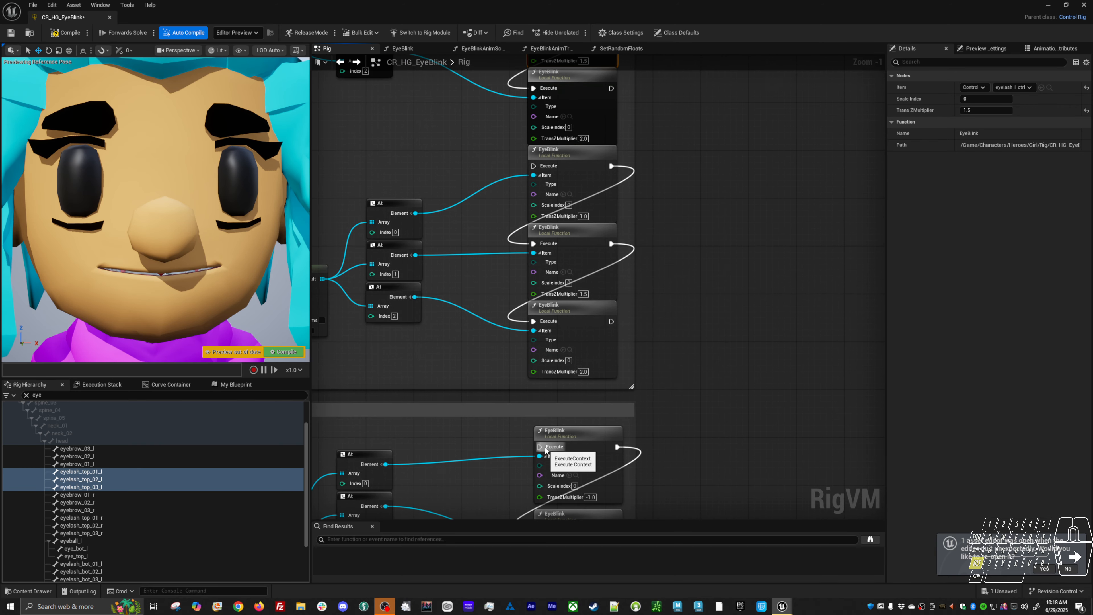
Connect the third top eyelash EyeBlink's Execute output to the fourth EyeBlink fed by the Replace Items array
right_drag(615, 107, 592, 232)
right_drag(588, 142, 580, 160)
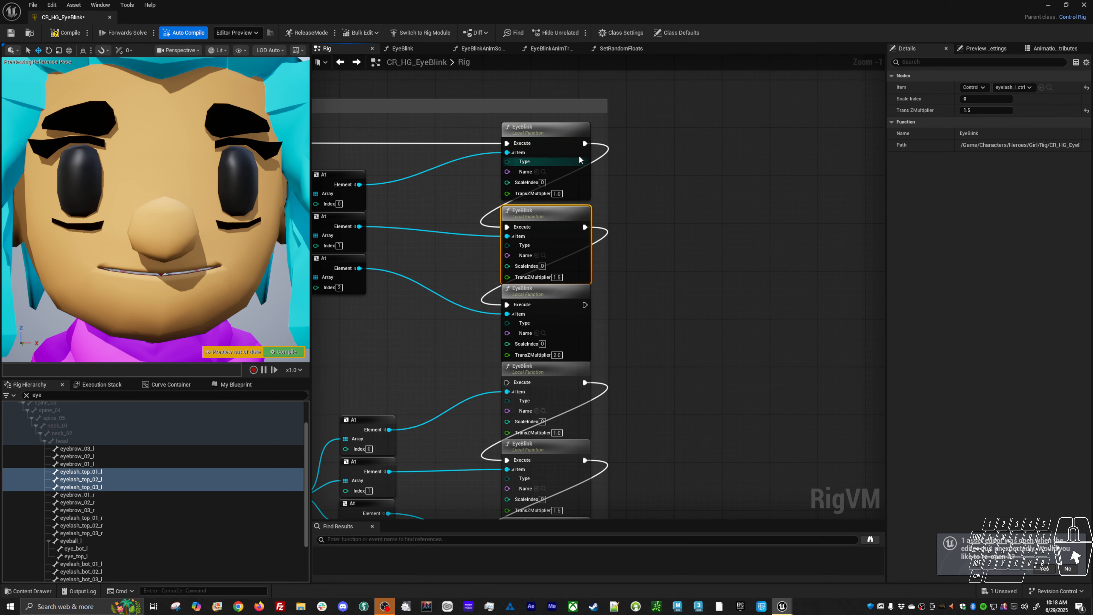
click(603, 174)
drag(603, 179, 564, 321)
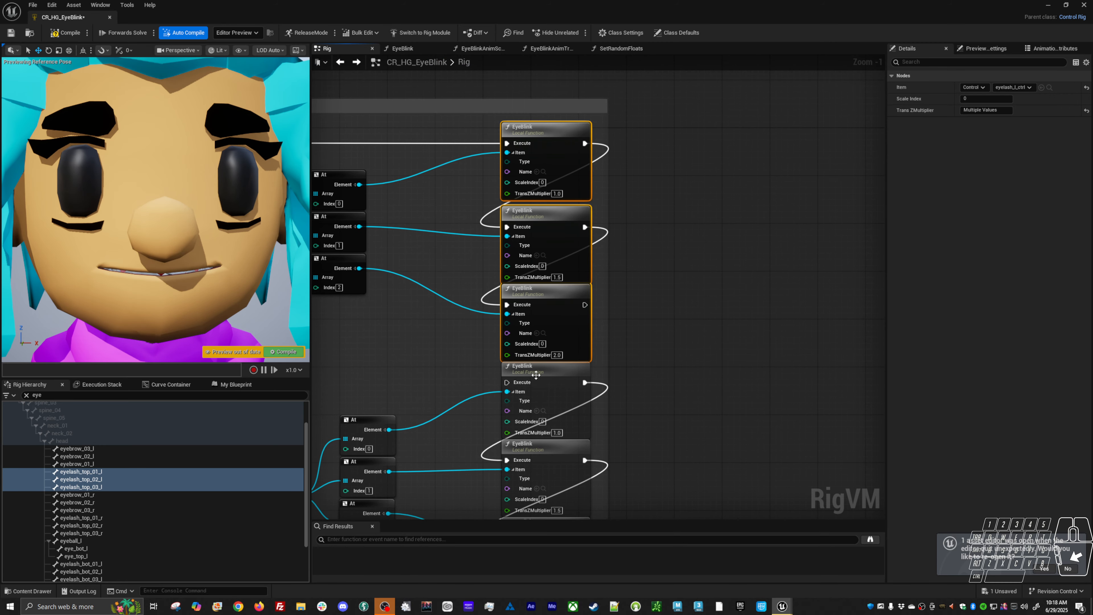
right_drag(538, 370, 558, 347)
right_drag(623, 435, 721, 309)
drag(546, 233, 385, 396)
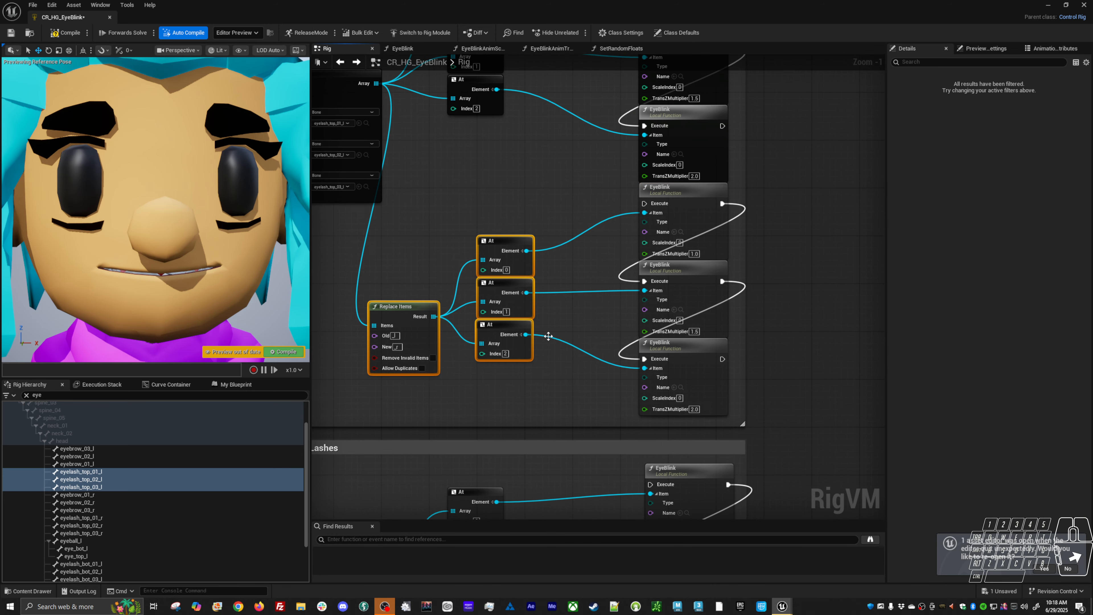
right_drag(548, 335, 456, 343)
drag(551, 211, 629, 137)
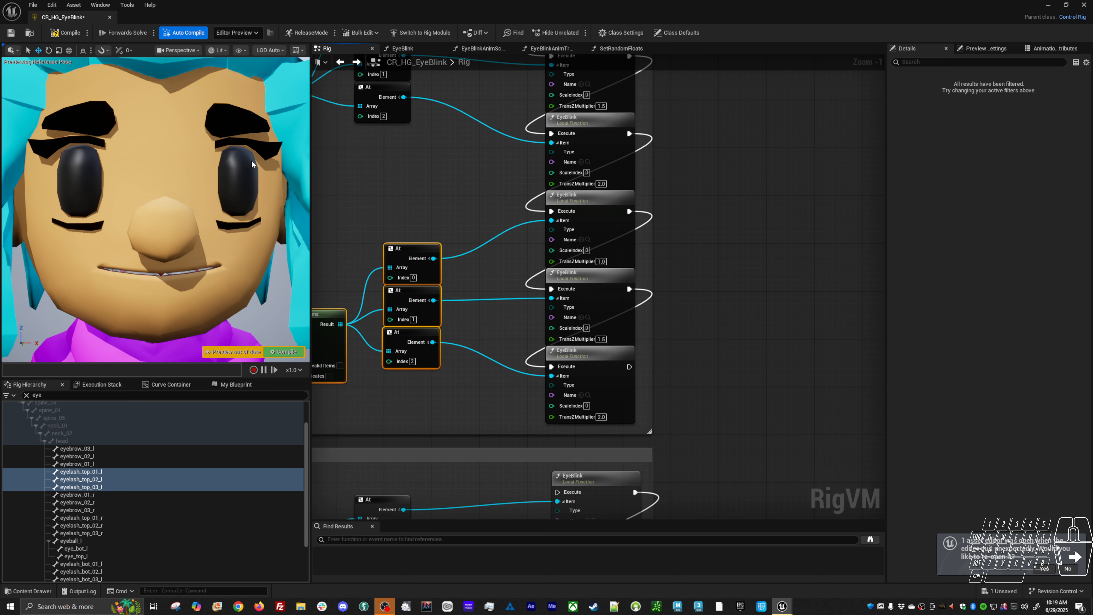
Connect the last top eyelash EyeBlink's Execute output to the first EyeBlink in the bottom eyelash group
right_drag(501, 389, 529, 274)
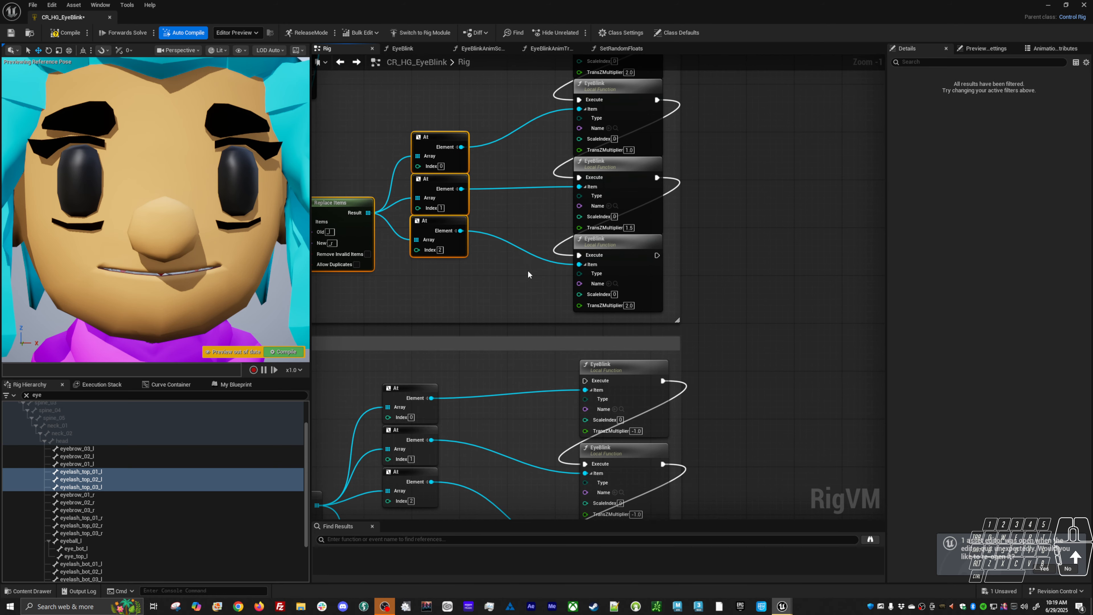
right_drag(530, 364, 559, 231)
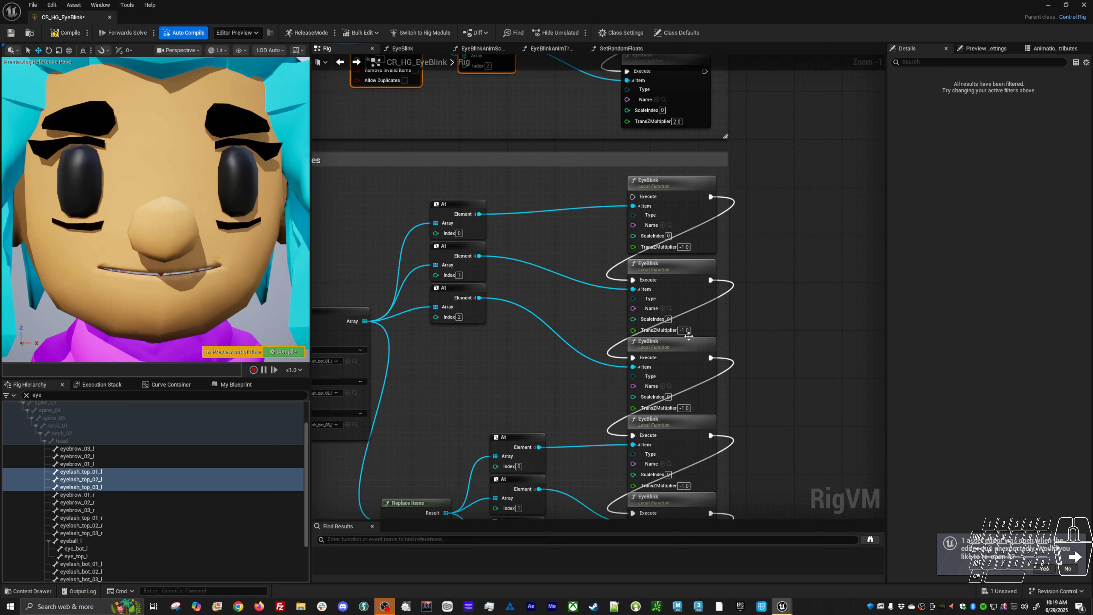
right_drag(652, 291, 616, 340)
drag(689, 253, 751, 129)
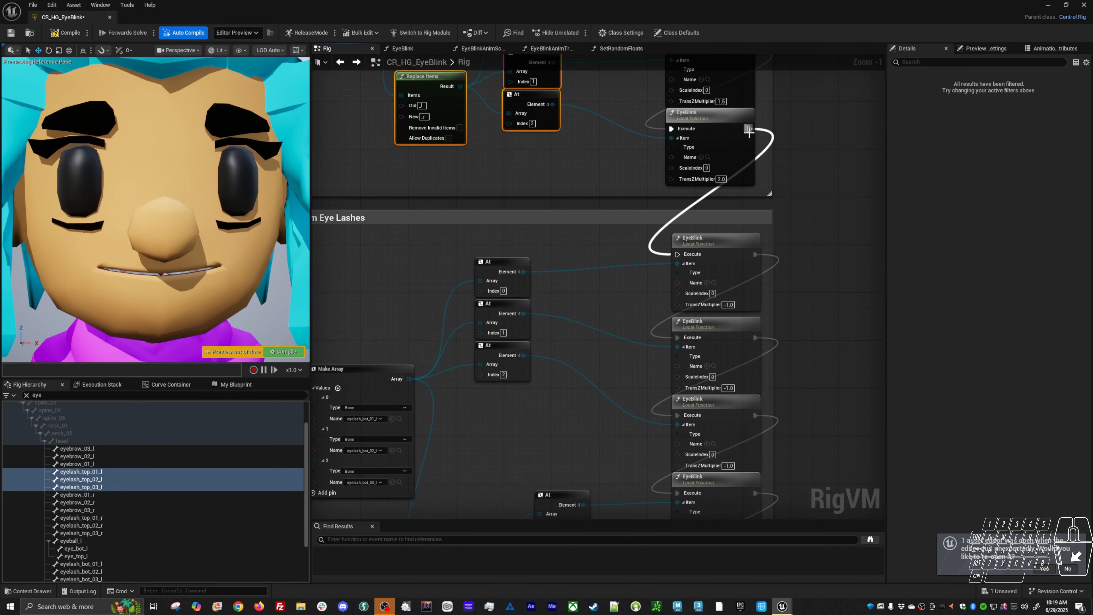
Set TransZMultiplier to 1.0 on the first three EyeBlink nodes of the bottom eyelash group
right_drag(778, 295, 671, 168)
click(620, 178)
text(1)
key(Return)
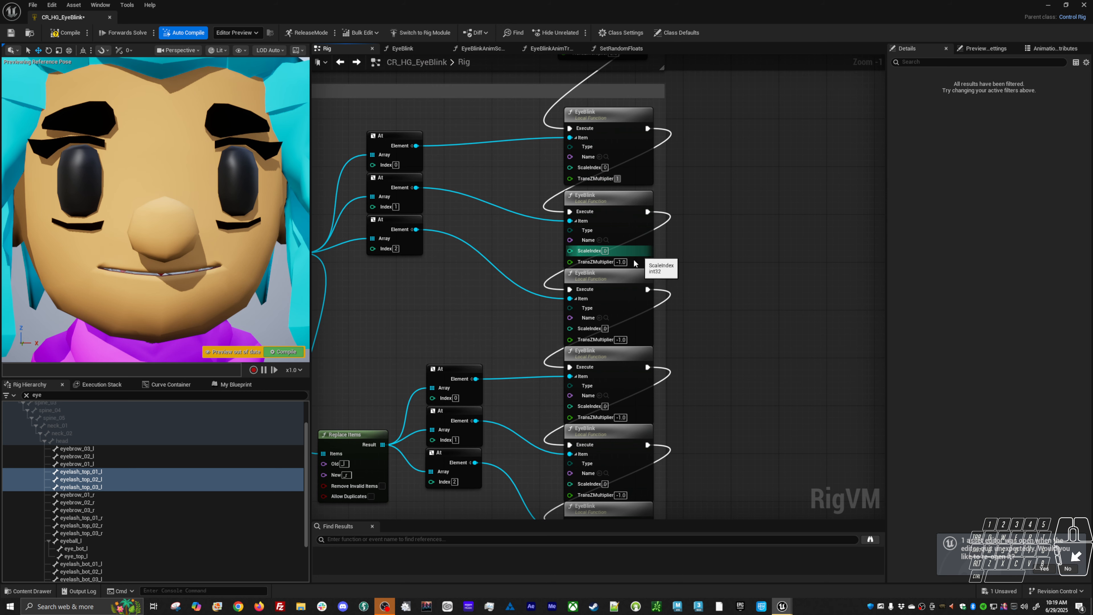
click(620, 262)
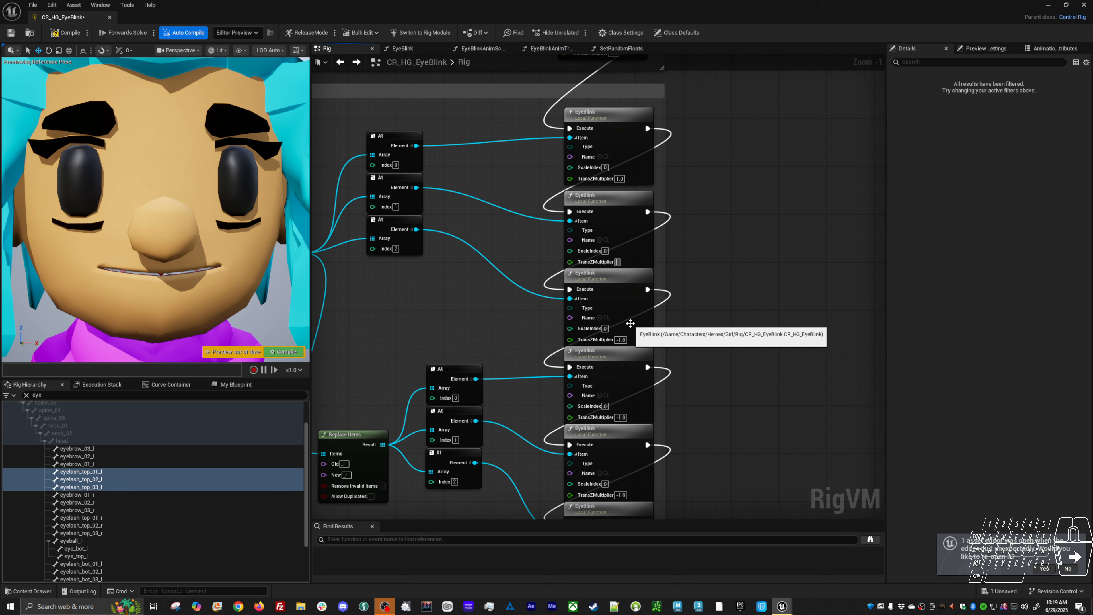
double_click(631, 324)
mouse_move(735, 302)
right_down()
mouse_move(767, 317)
mouse_move(745, 300)
right_up()
double_click(745, 287)
right_drag(670, 352, 582, 323)
click(538, 314)
text(1)
key(Return)
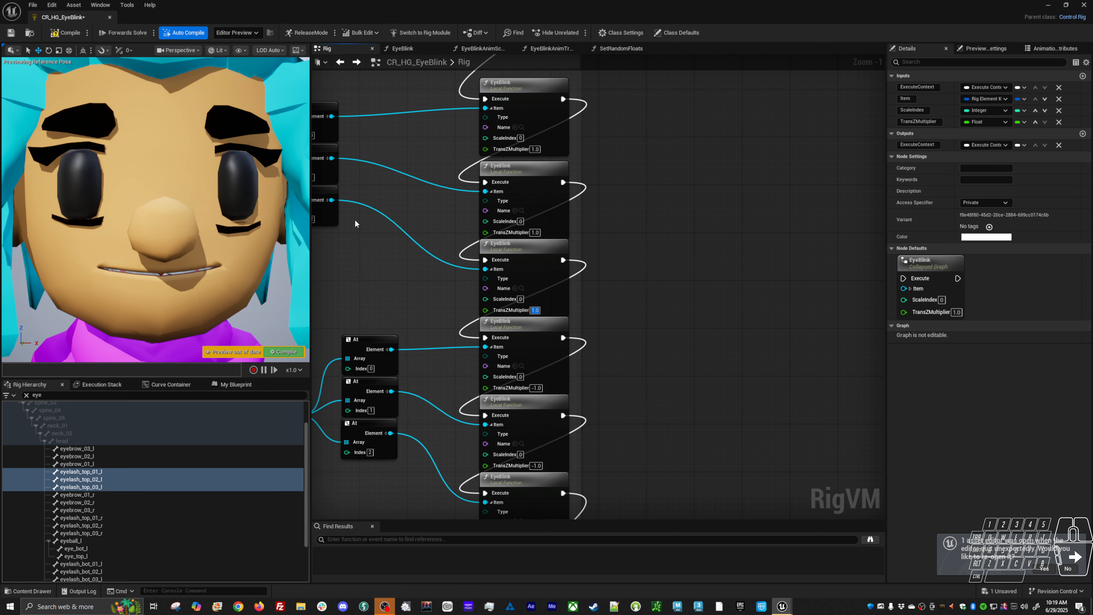
Set the first bottom eyelash EyeBlink's TransZMultiplier to 0.35 and copy the value
right_drag(584, 294, 574, 240)
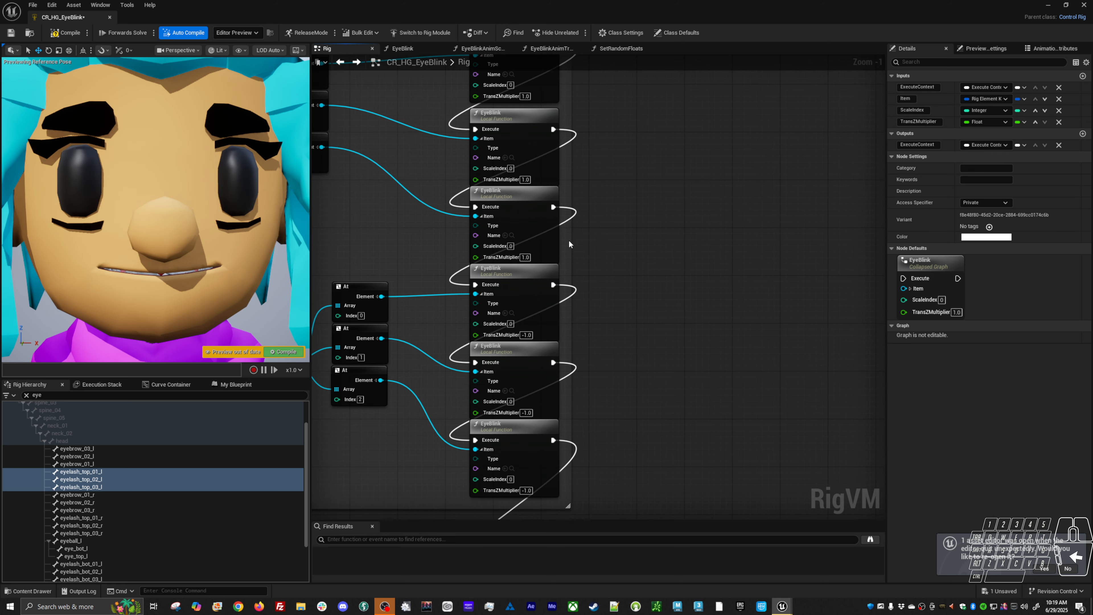
right_drag(526, 99, 526, 151)
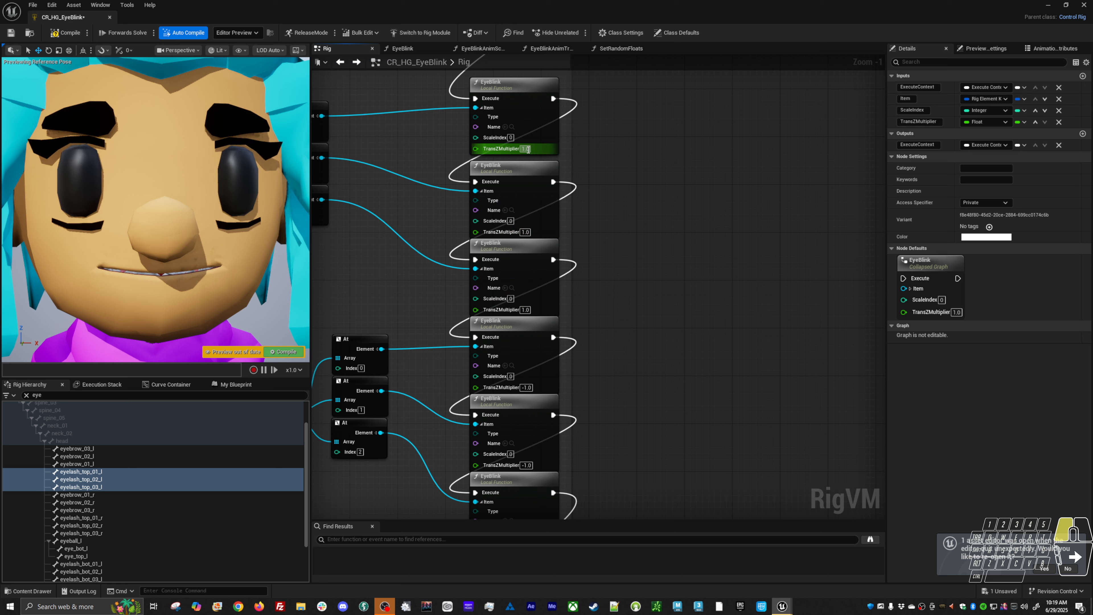
click(530, 149)
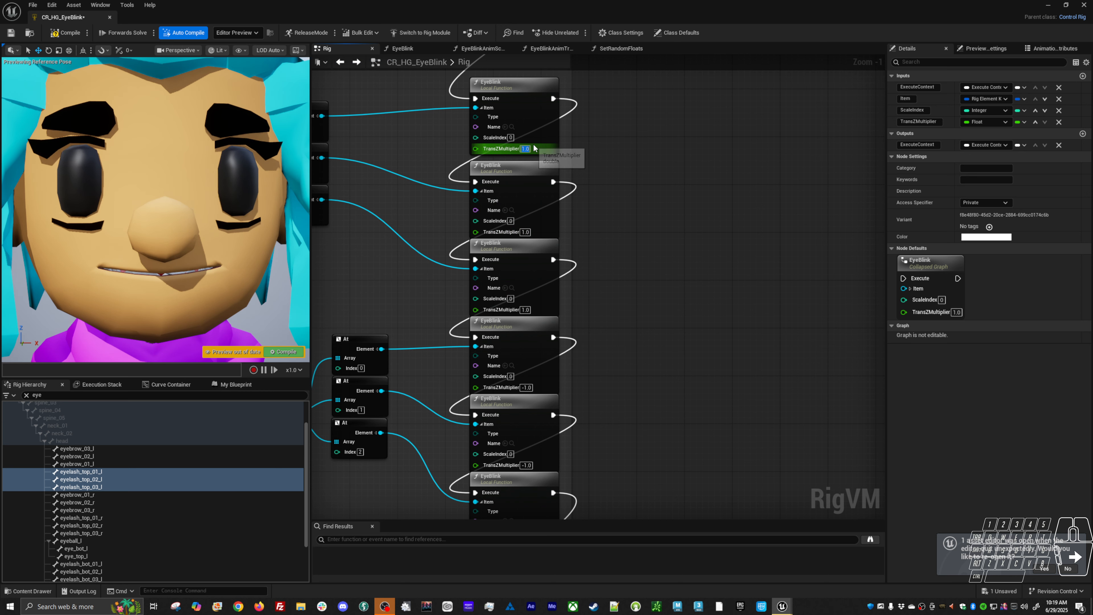
text(.35)
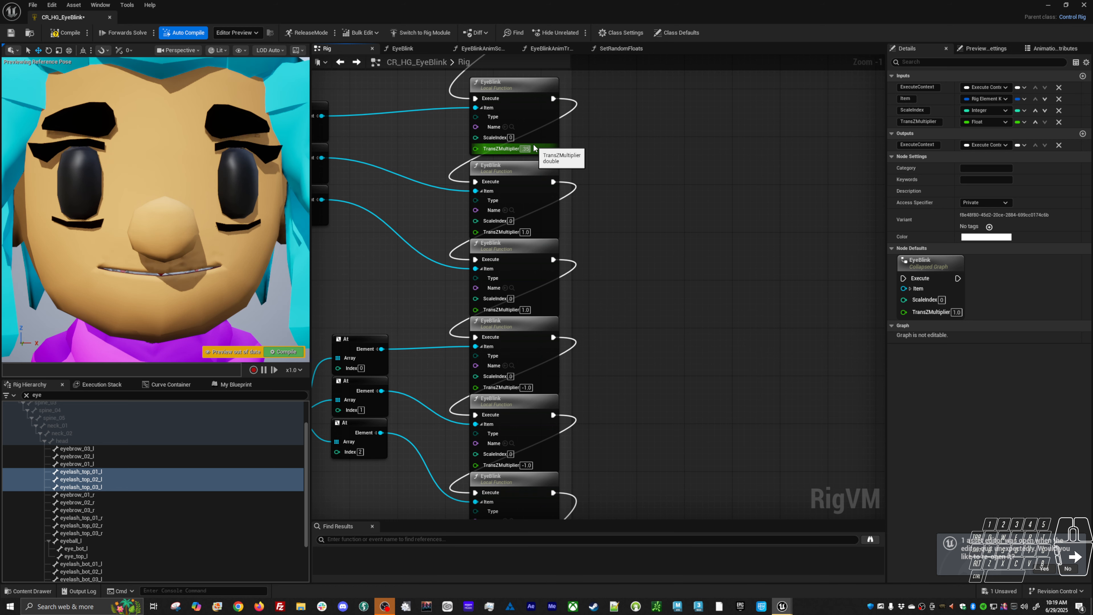
double_click(523, 150)
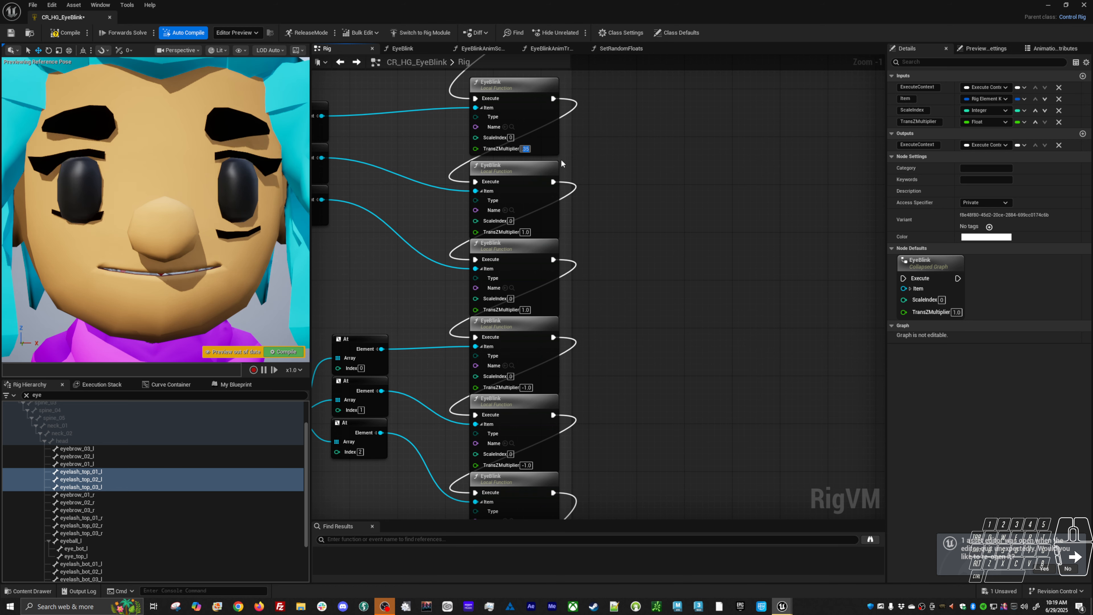
key(ctrl+c)
key(Home)
key(shift+End)
key(ctrl+c)
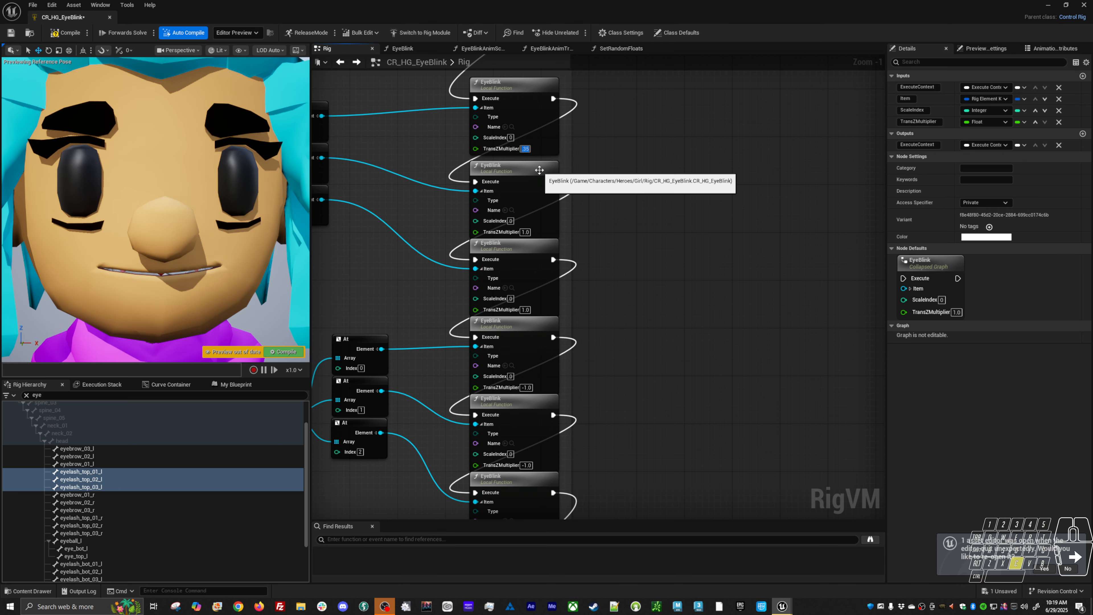
Paste 0.35 into TransZMultiplier on the second and third bottom eyelash EyeBlink nodes
click(526, 232)
key(ctrl+v)
click(525, 310)
key(ctrl+v)
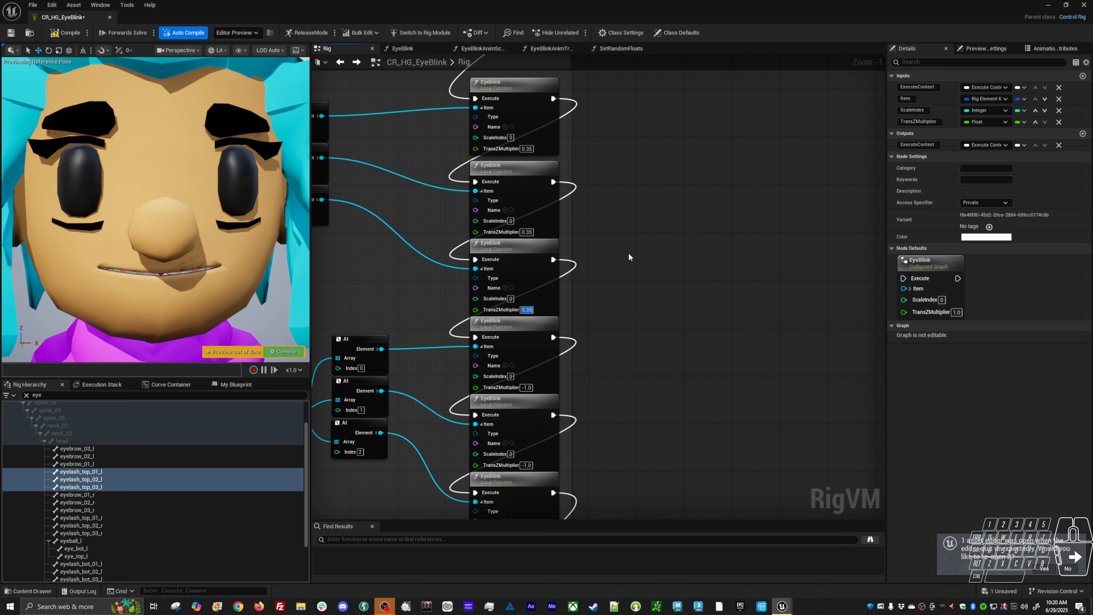
Change TransZMultiplier to -0.35 on the first three bottom eyelash EyeBlink nodes
right_drag(639, 337, 654, 310)
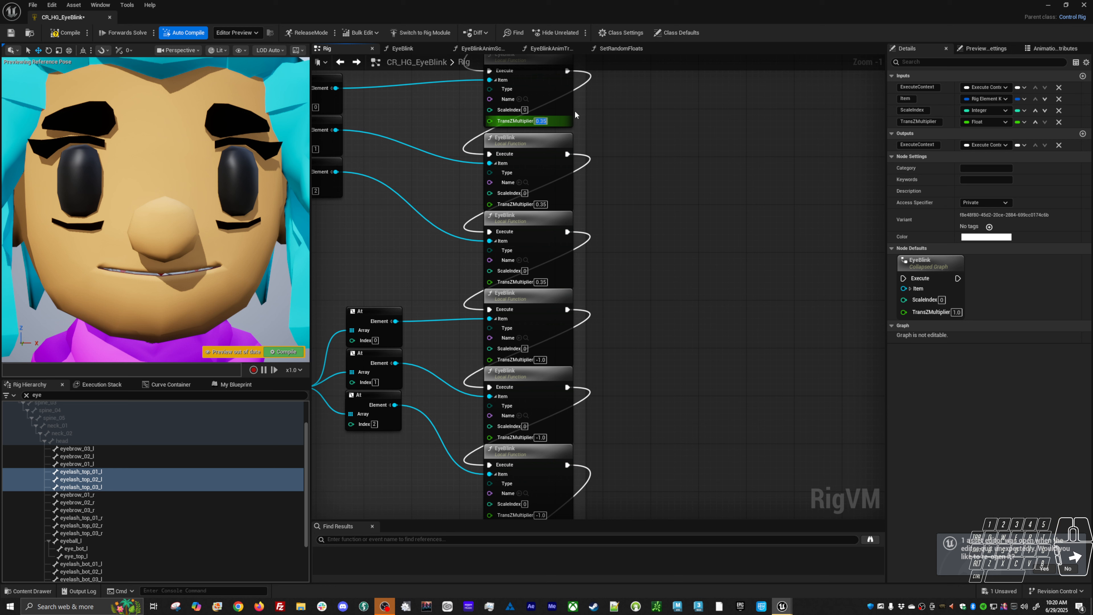
text(-)
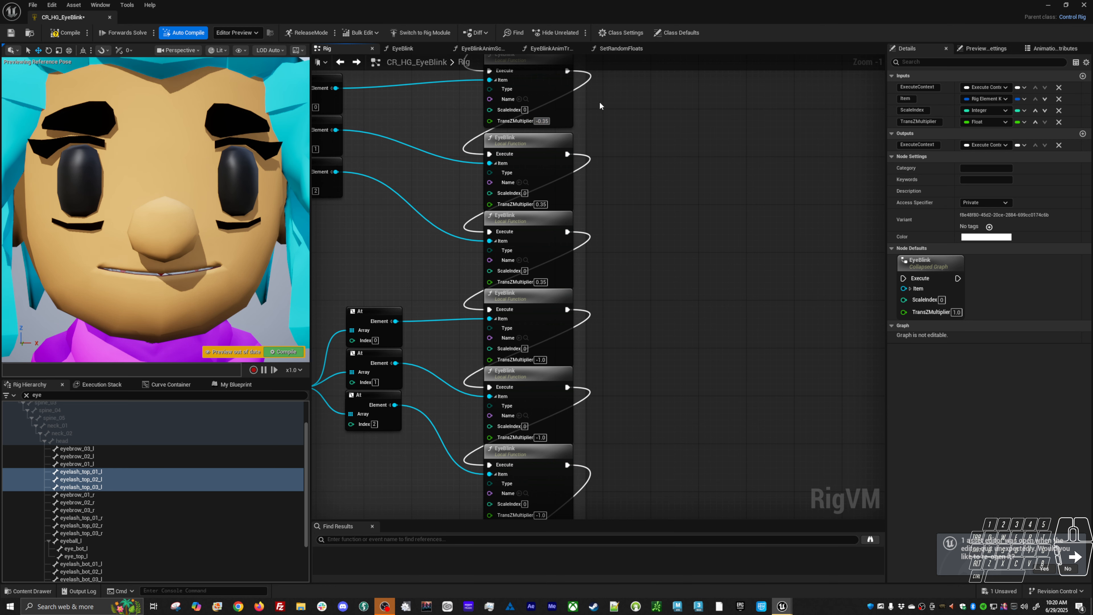
key(shift+Home)
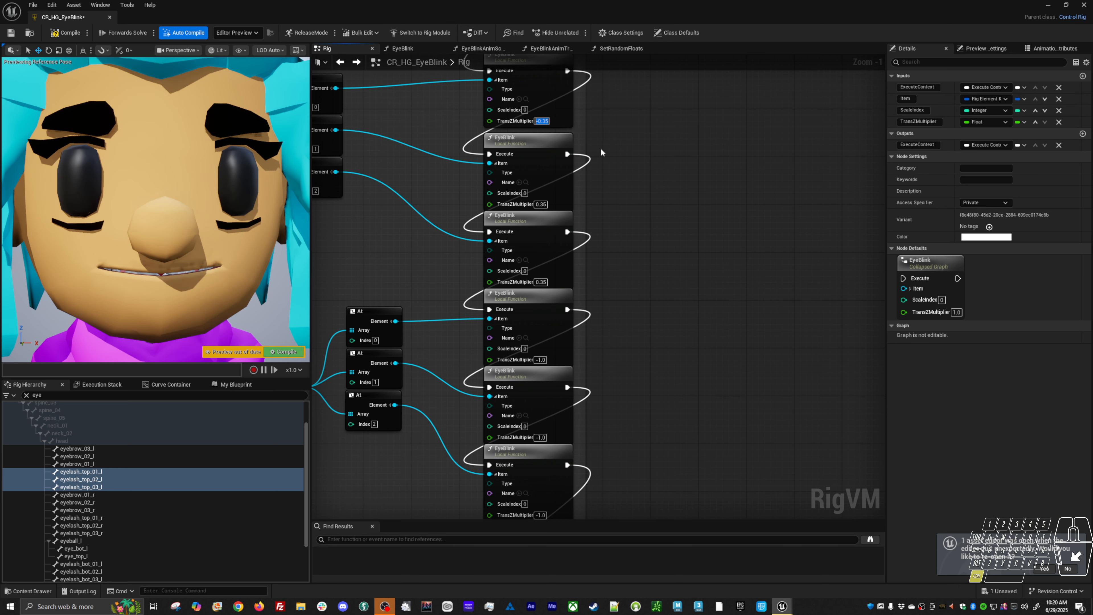
click(541, 204)
key(ctrl+v)
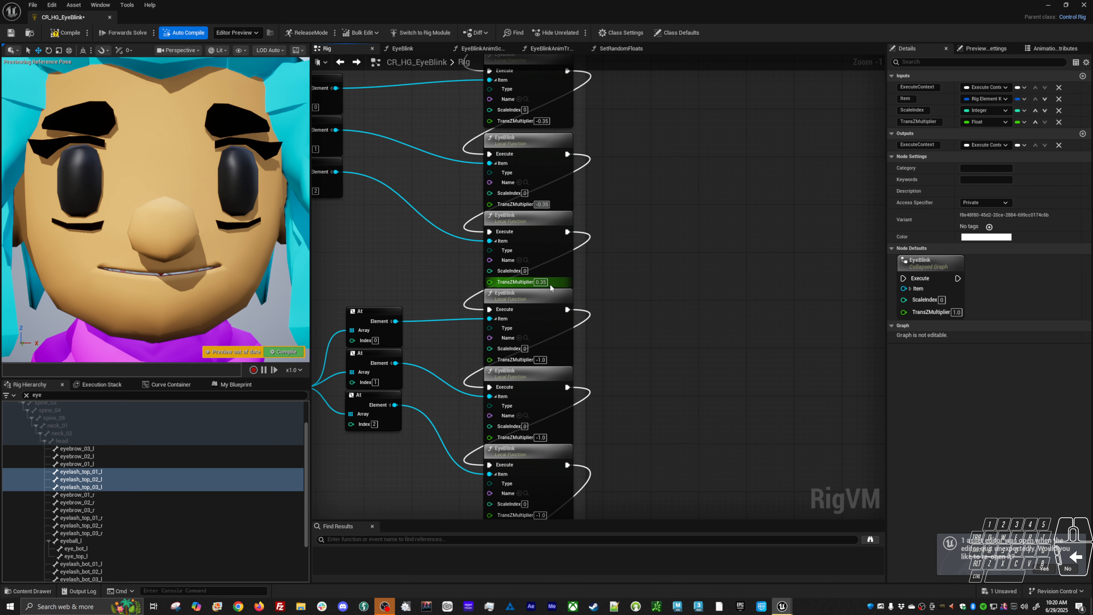
drag(541, 282, 548, 268)
key(ctrl+v)
key(shift+Home)
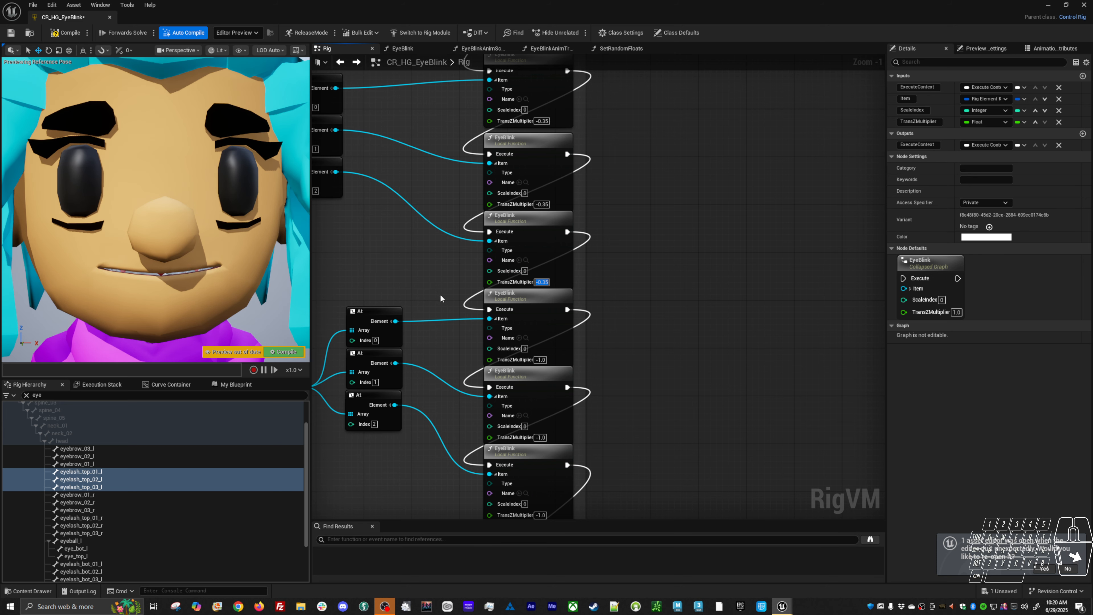
Set TransZMultiplier to -0.5 on the last three EyeBlink nodes of the bottom eyelash group
right_drag(597, 338, 603, 279)
click(548, 301)
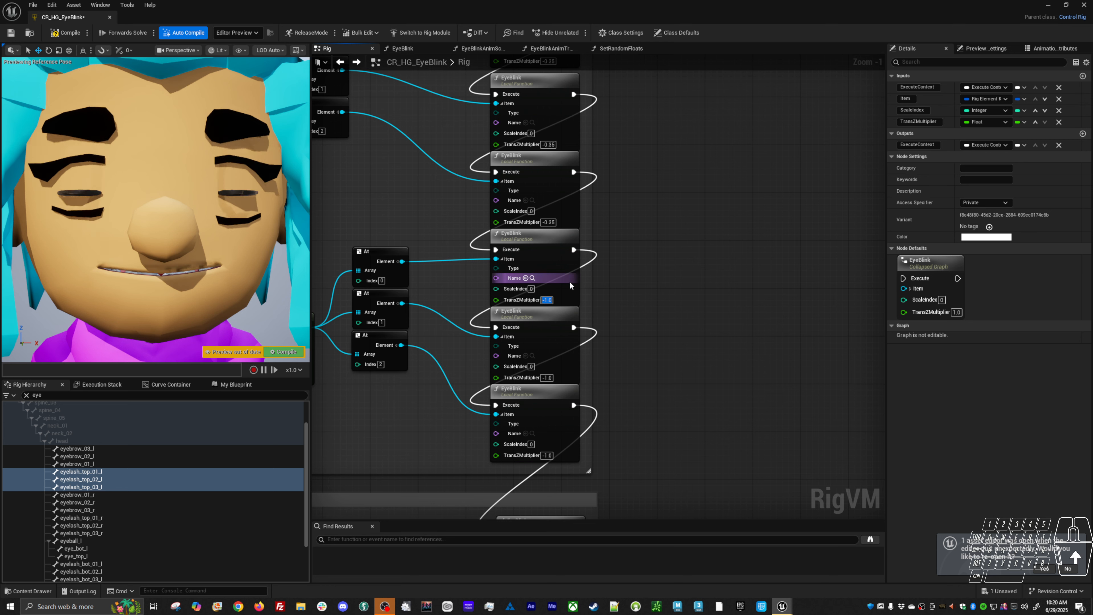
text(-)
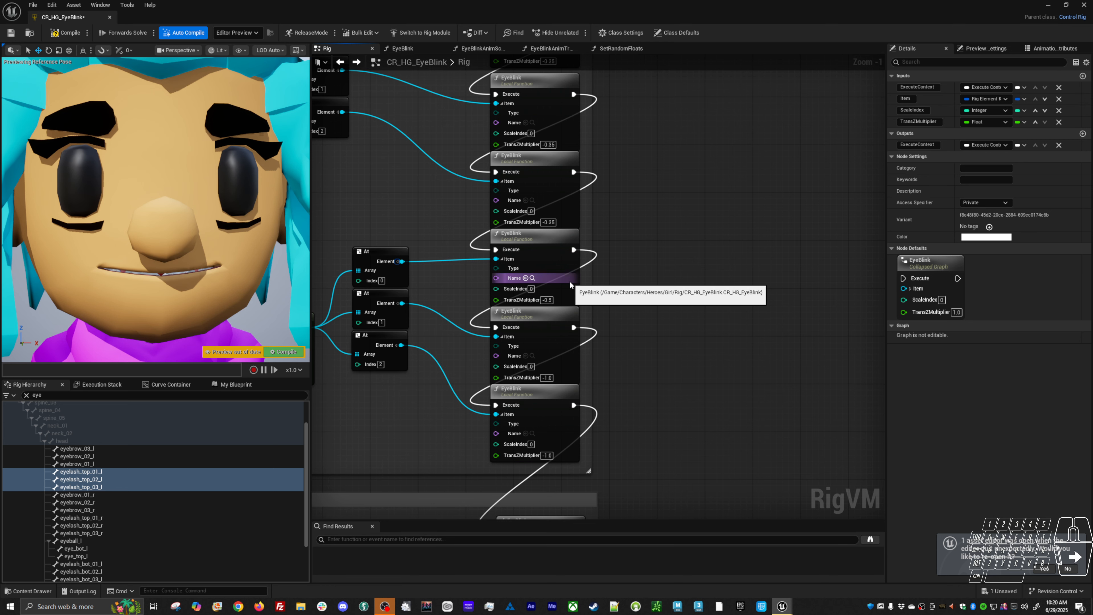
text(0.5)
click(547, 377)
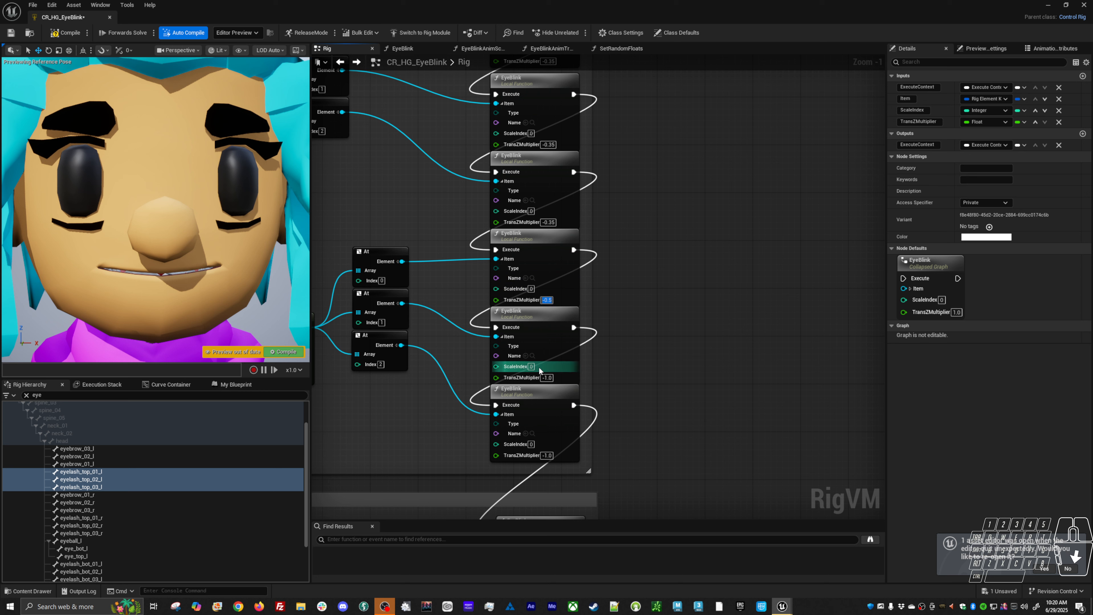
text(-0.5)
click(546, 455)
text(-0.5)
key(Return)
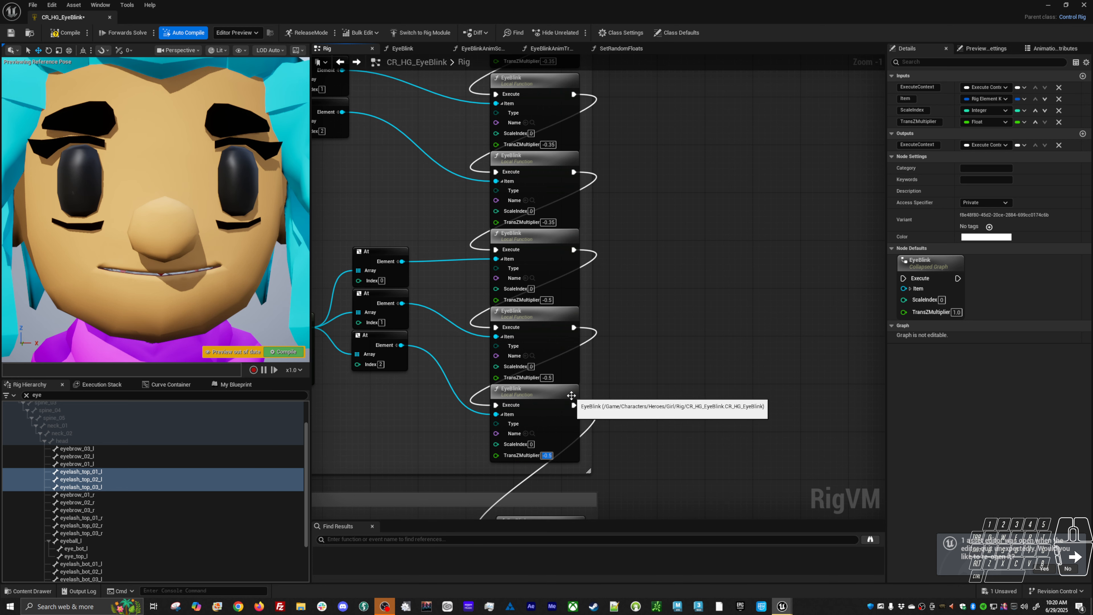
Copy the -0.35 TransZMultiplier from the second bottom eyelash EyeBlink node and paste it into the last three nodes of the group
click(548, 145)
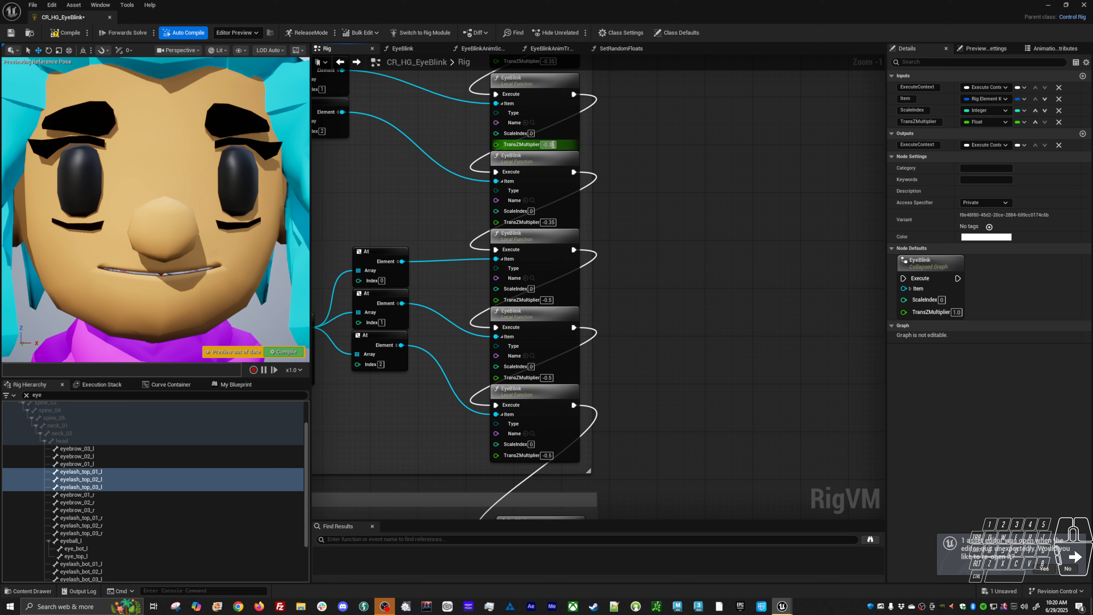
key(ctrl+c)
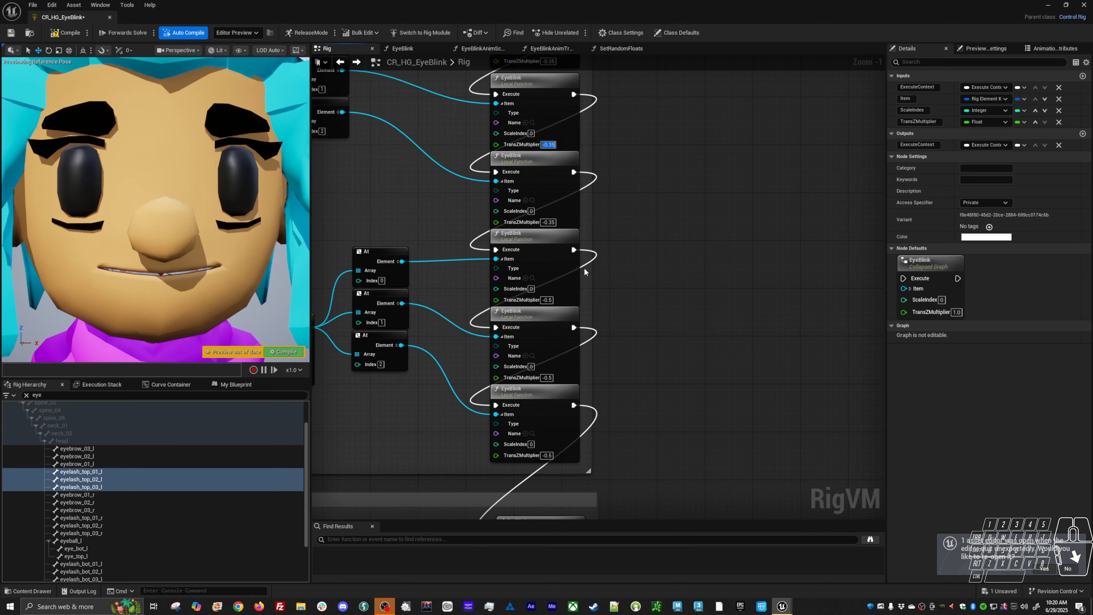
right_drag(586, 271, 575, 247)
click(536, 275)
key(ctrl+v)
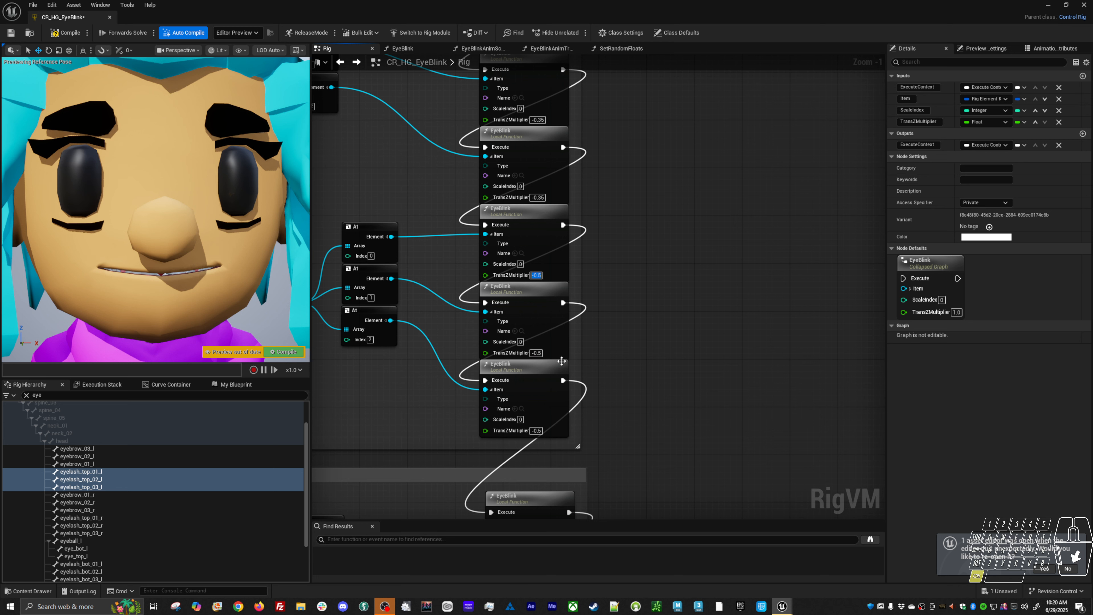
click(536, 353)
key(ctrl+v)
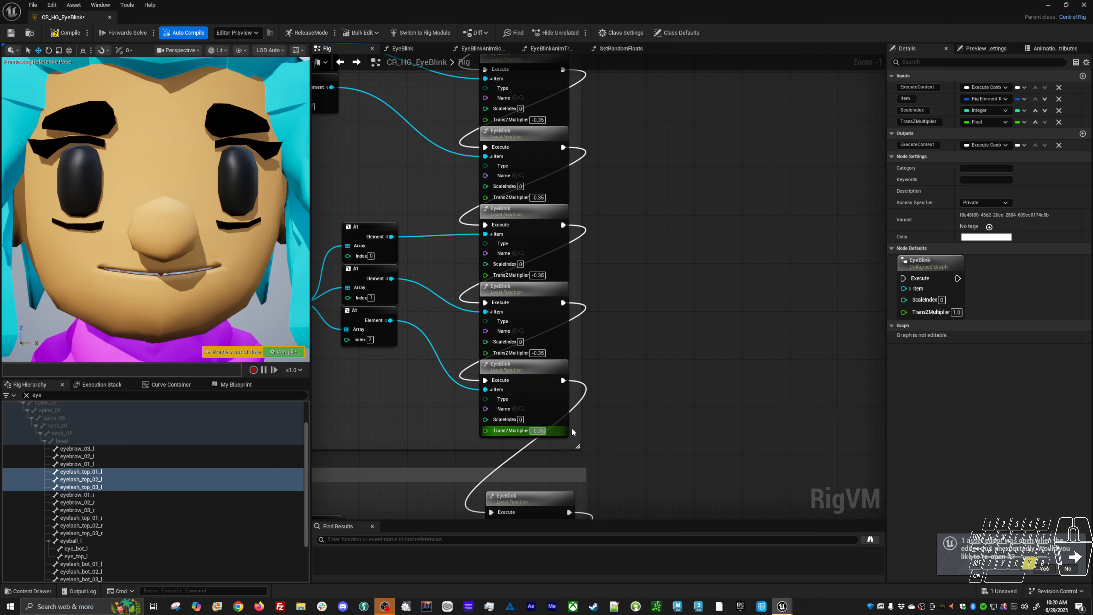
Break the execution link between the last bottom eyelash EyeBlink node and the Eye Brows group
click(562, 382)
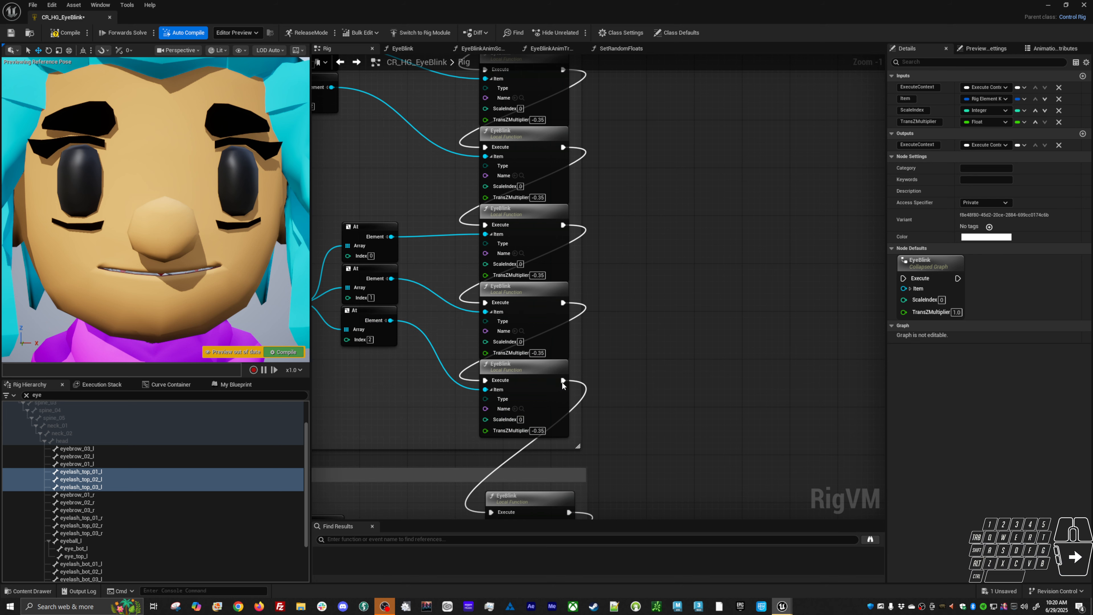
click(562, 382)
scroll(607, 411, down, 4)
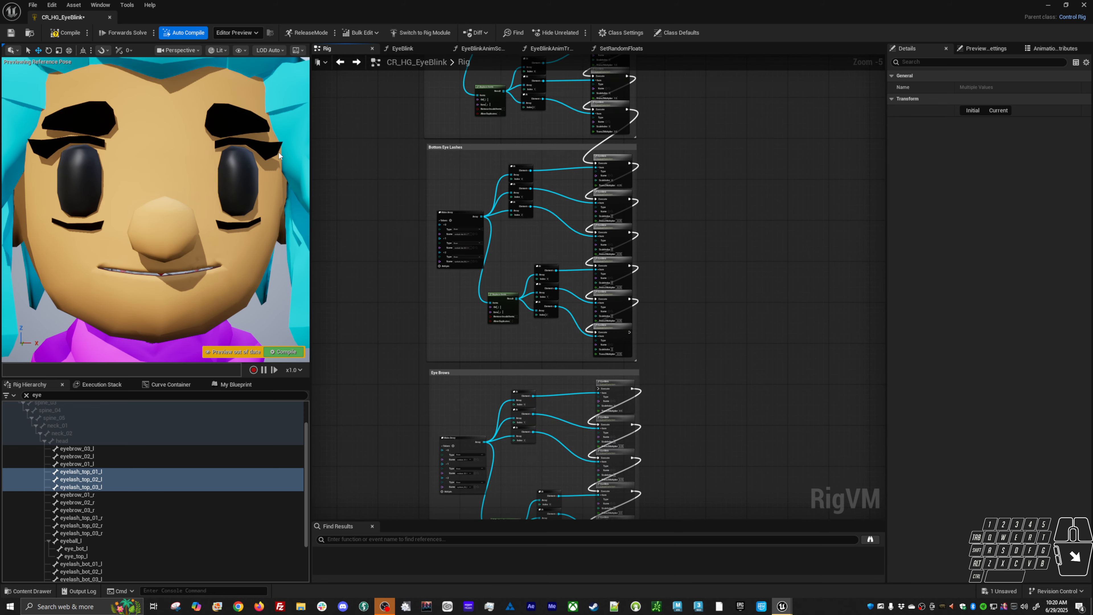
right_drag(599, 343, 474, 459)
right_drag(529, 130, 524, 234)
right_drag(566, 359, 586, 63)
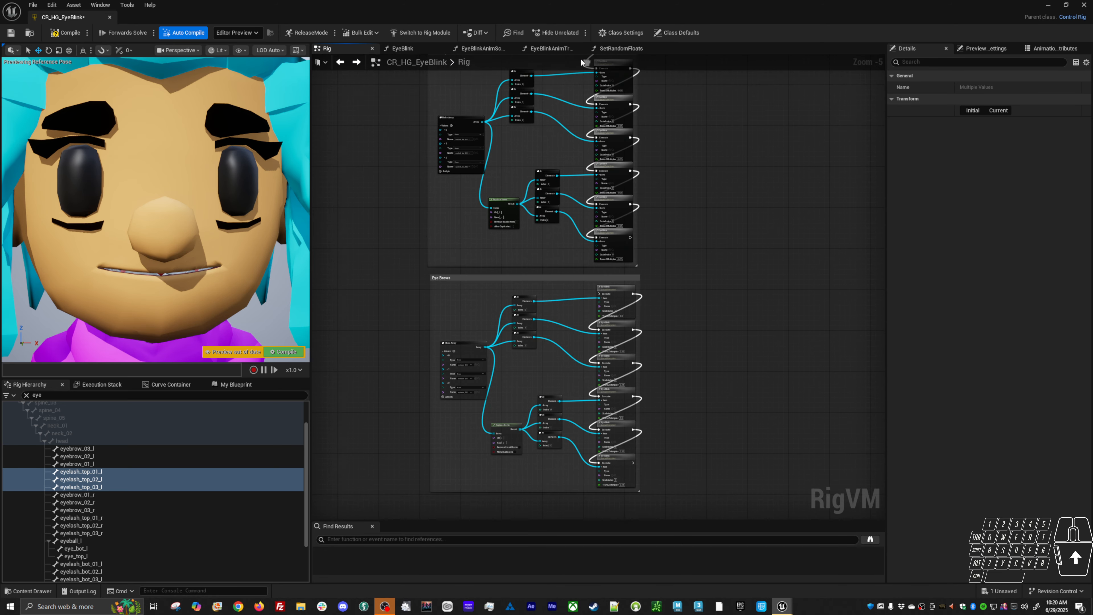
Connect the last bottom eyelash EyeBlink's Execute output to the first EyeBlink node of the Eye Brows group
right_drag(526, 338, 509, 215)
right_drag(578, 172, 564, 257)
scroll(544, 290, up, 5)
right_drag(581, 317, 586, 286)
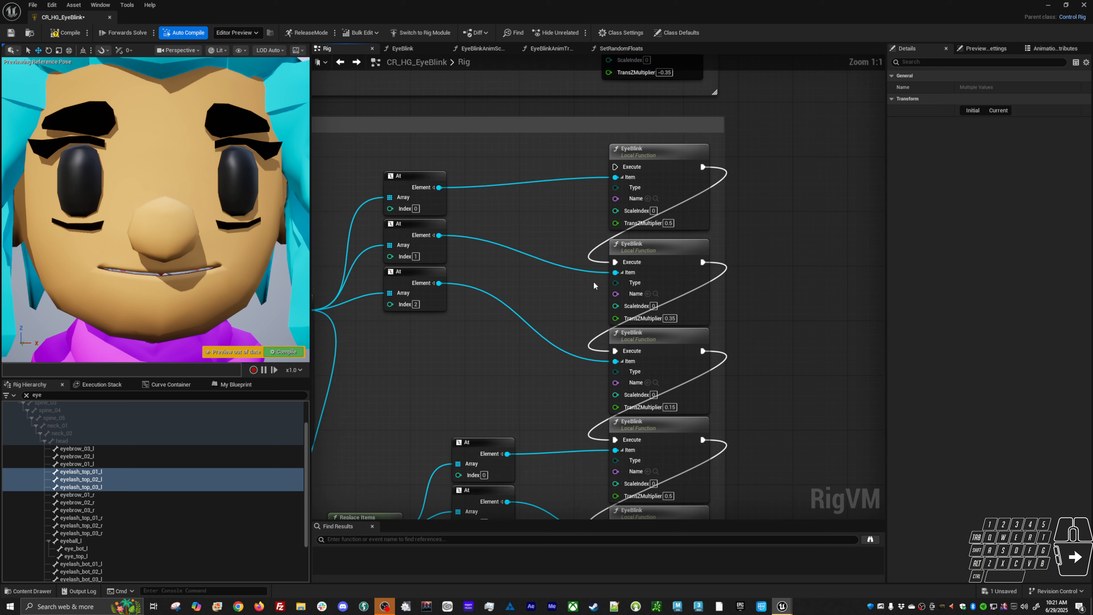
scroll(568, 366, down, 2)
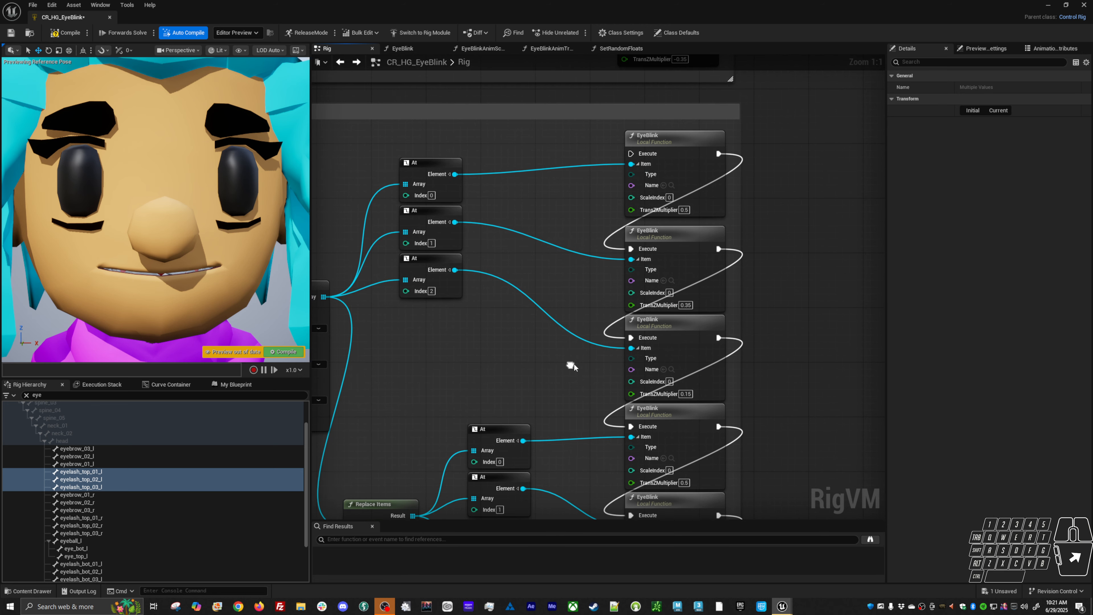
right_drag(570, 350, 519, 380)
right_drag(479, 340, 495, 345)
right_drag(464, 313, 496, 313)
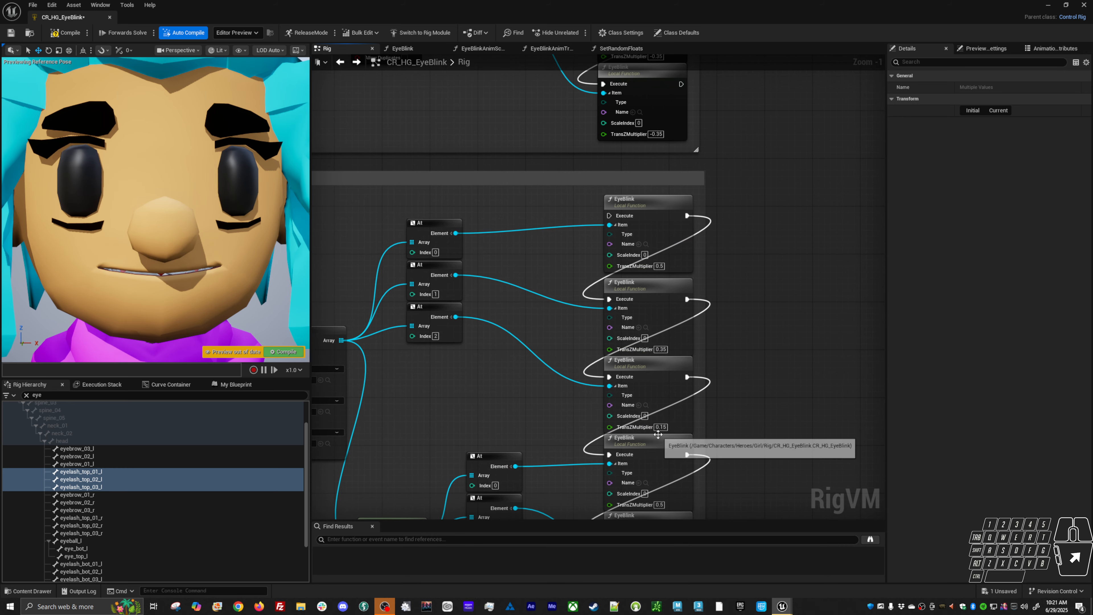
drag(681, 84, 621, 263)
Set the first eyebrow EyeBlink node's TransZMultiplier to 5.0
click(659, 266)
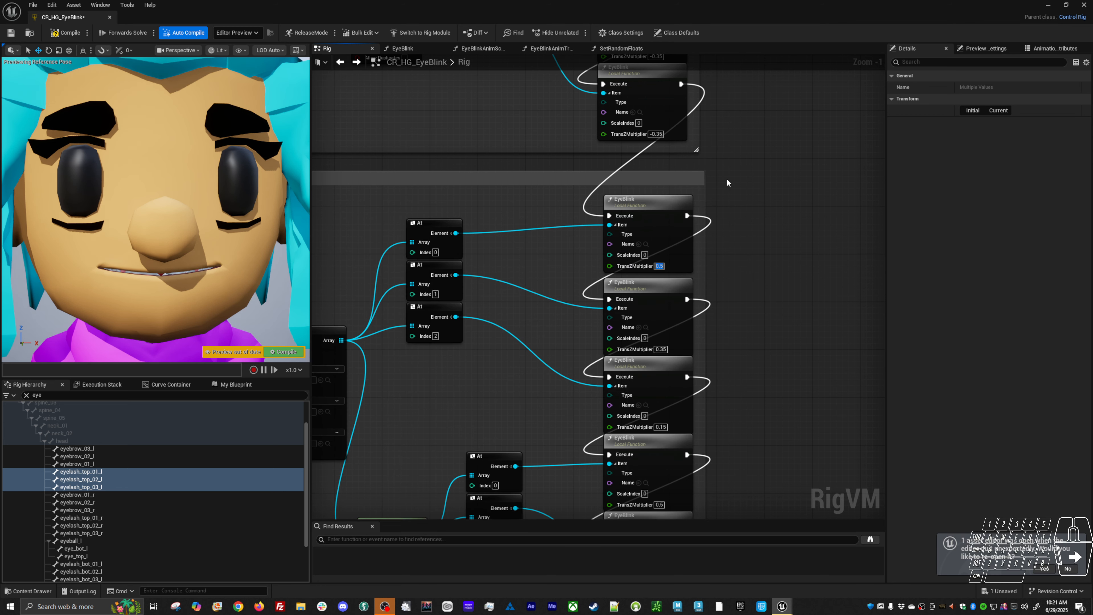
text(5)
key(Return)
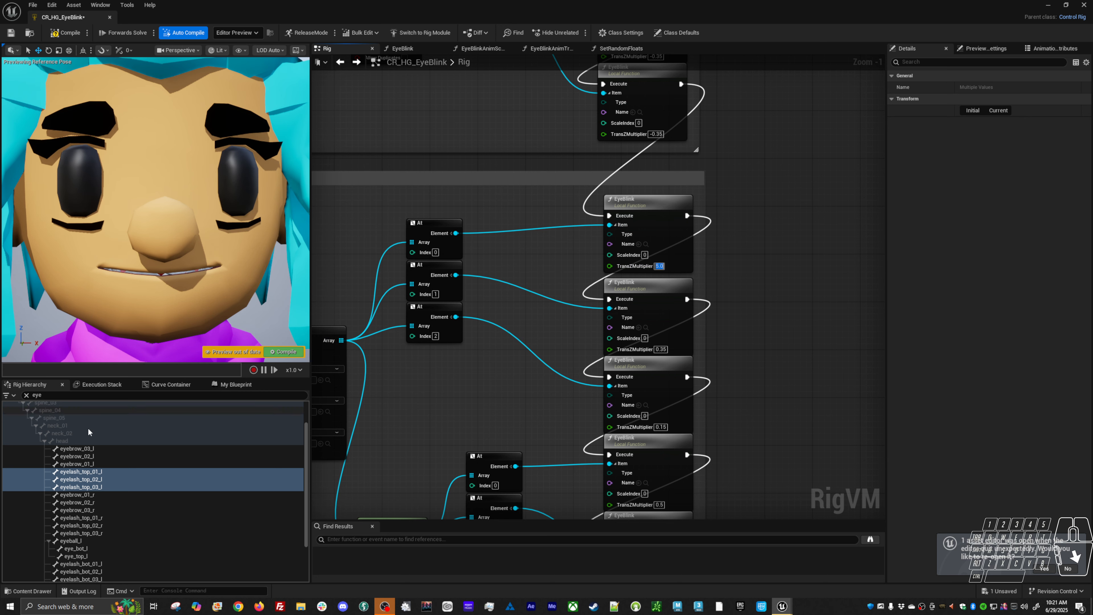
Select the eyebrow_01_l bone and set the viewport's bone drawing to Selected Only
click(98, 464)
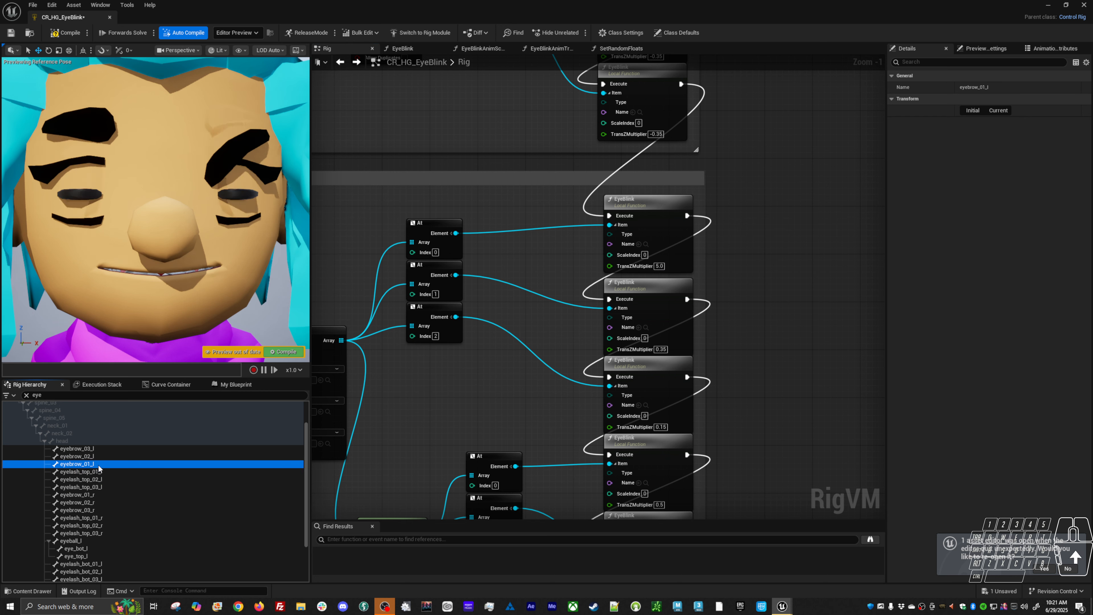
click(238, 51)
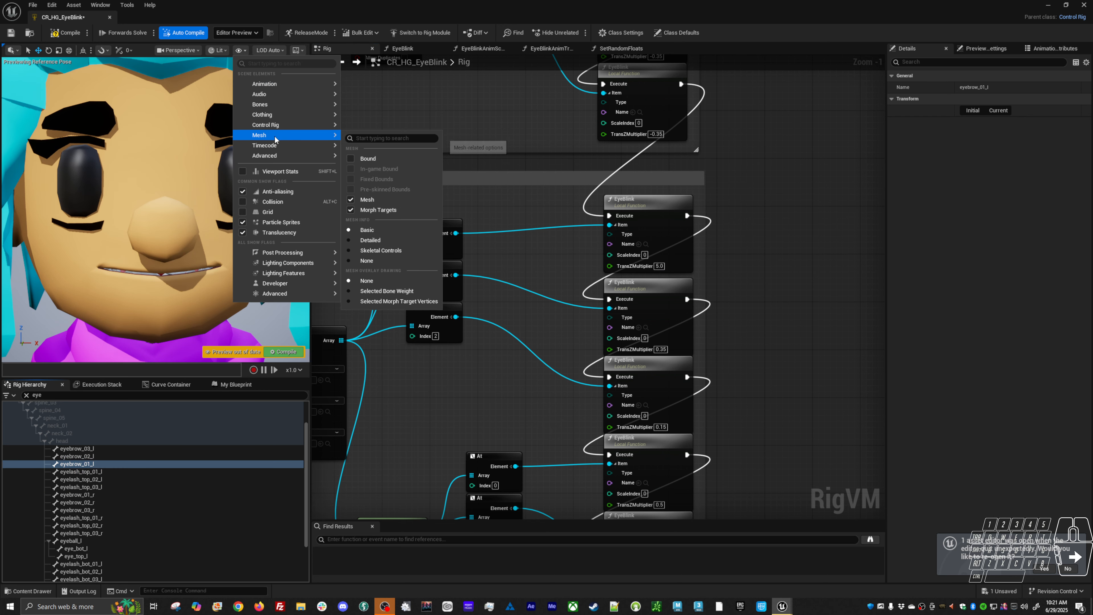
mouse_move(281, 104)
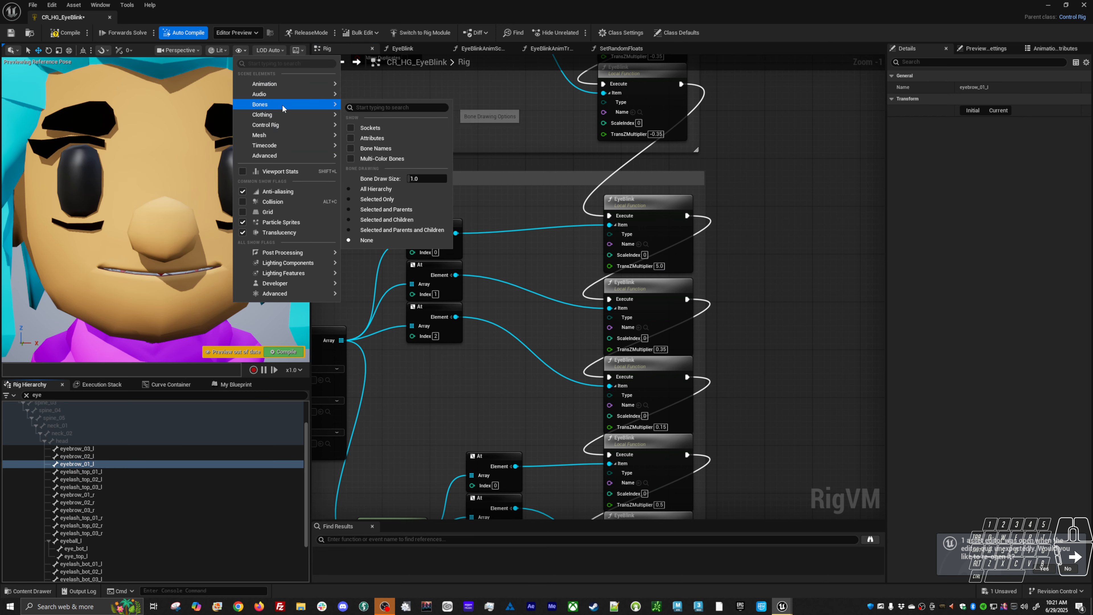
click(378, 199)
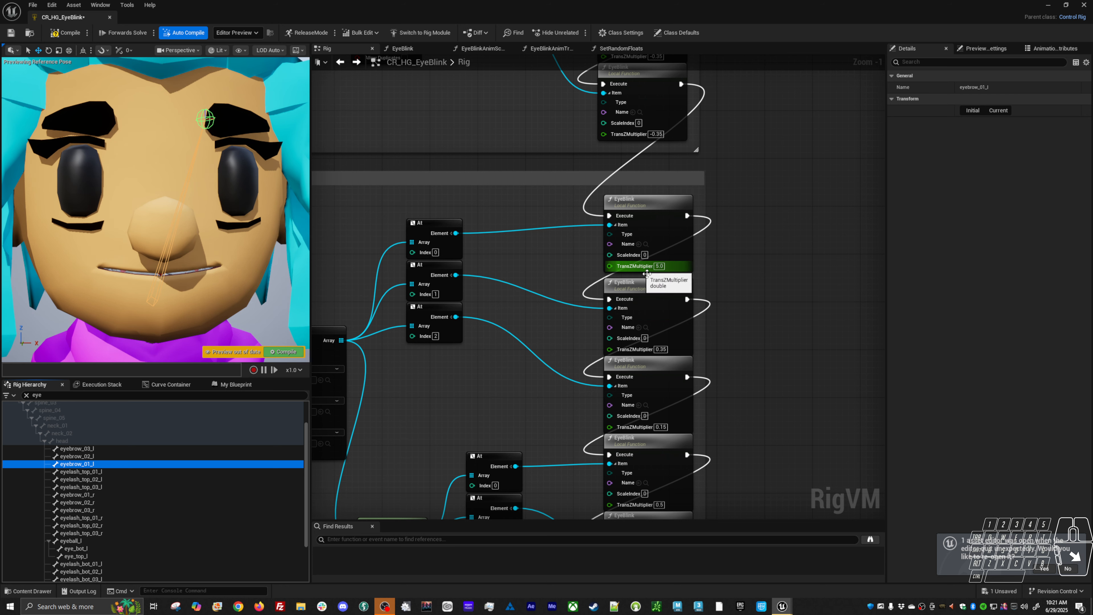
Set TransZMultiplier to -5.0 on the second and third eyebrow EyeBlink nodes
click(661, 349)
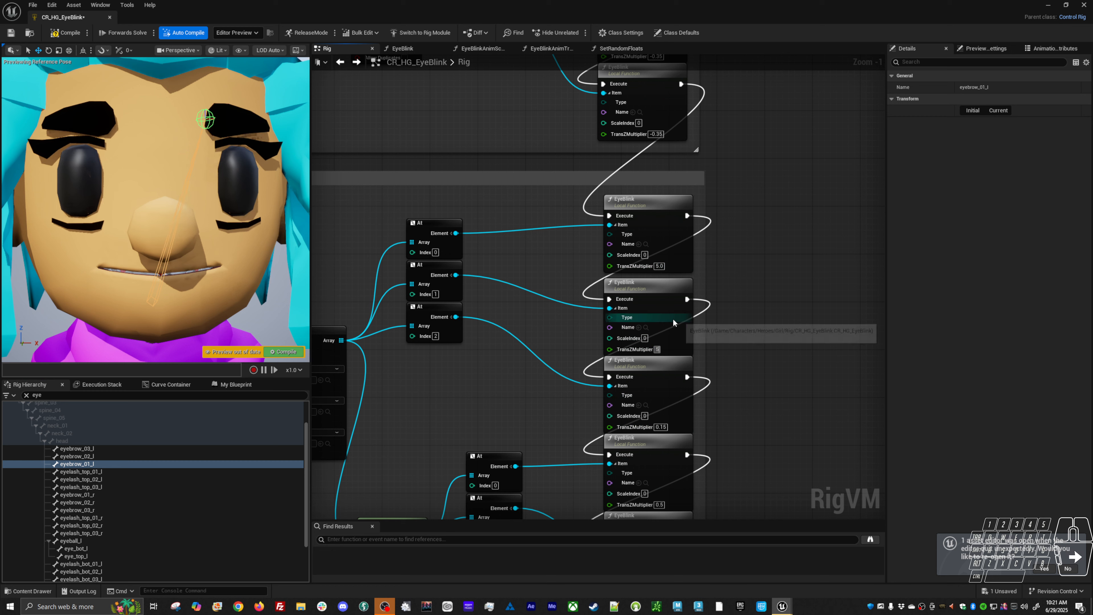
text(-5)
key(Return)
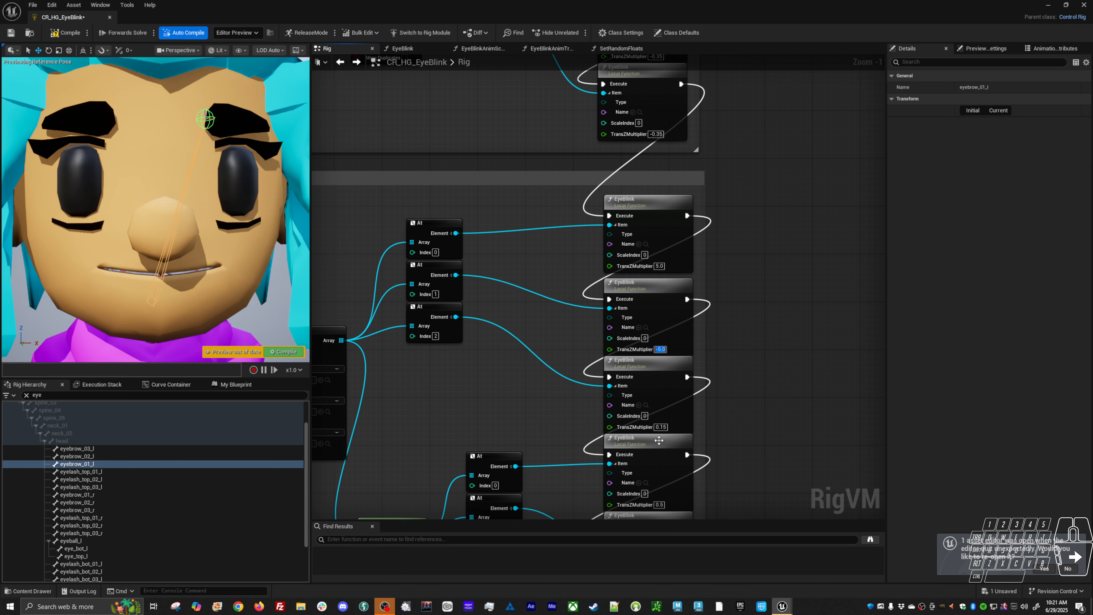
click(663, 427)
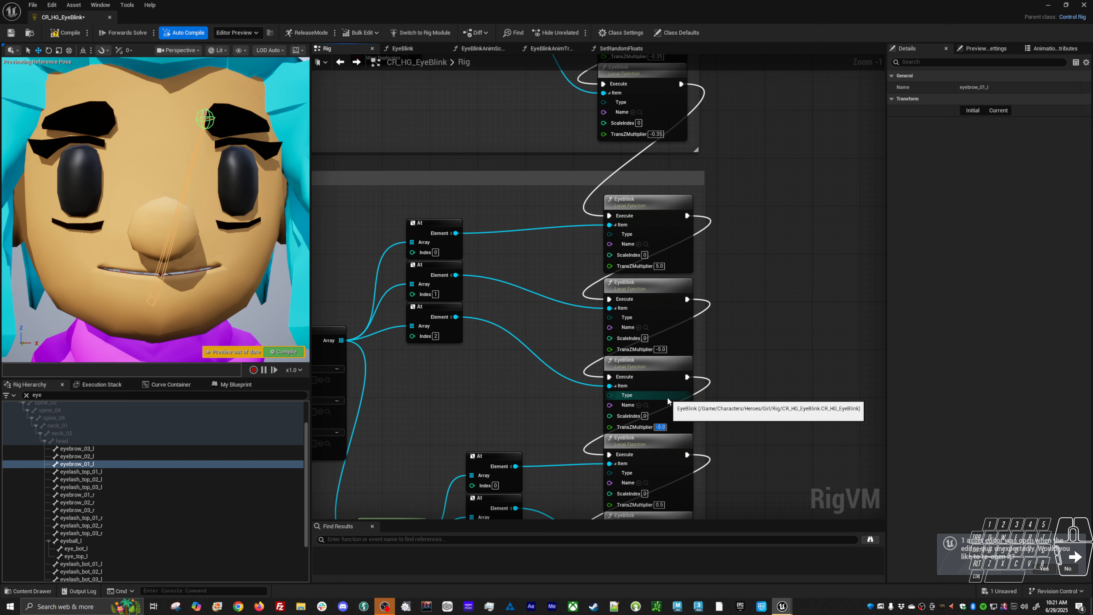
Change the third eyebrow EyeBlink node's TransZMultiplier to 1.0
right_drag(722, 446, 722, 422)
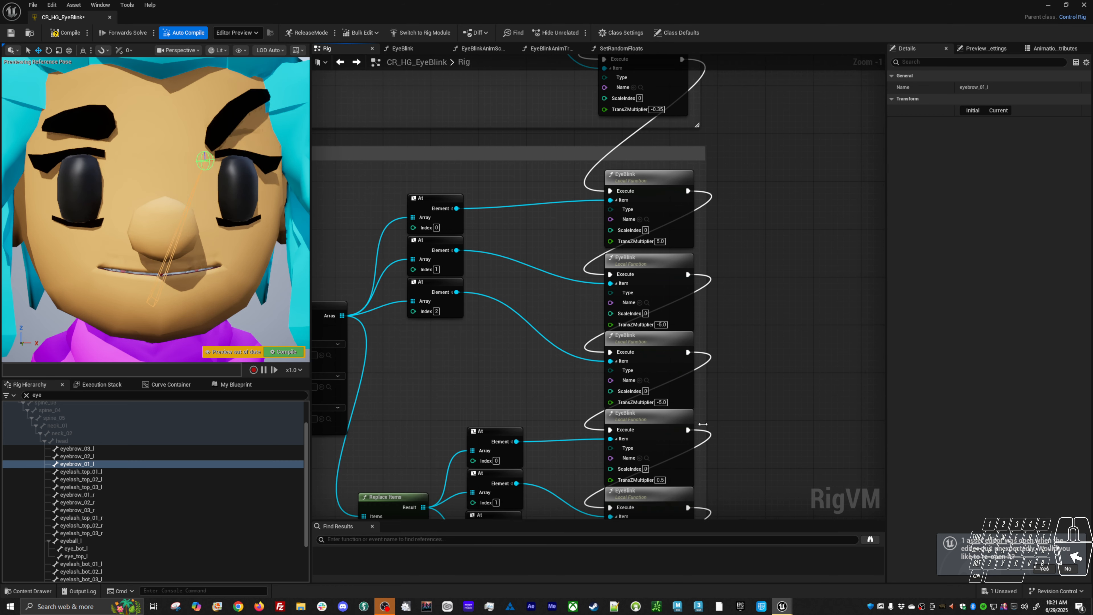
text(10)
key(Return)
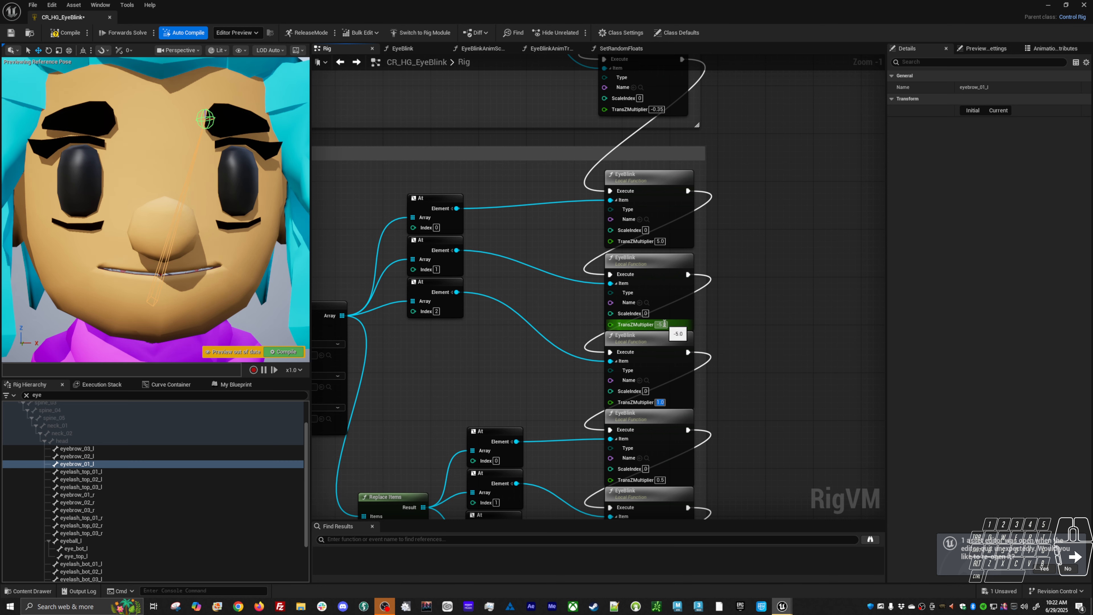
Select the eyebrow_02_l and eyebrow_03_l bones in turn to examine their positions in the preview
click(86, 457)
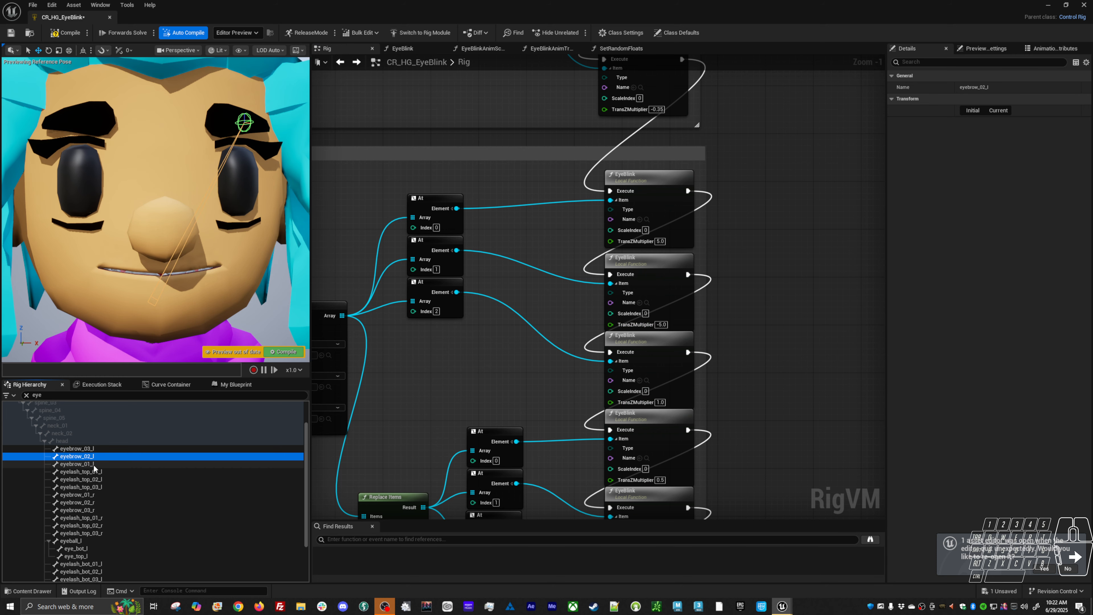
click(98, 450)
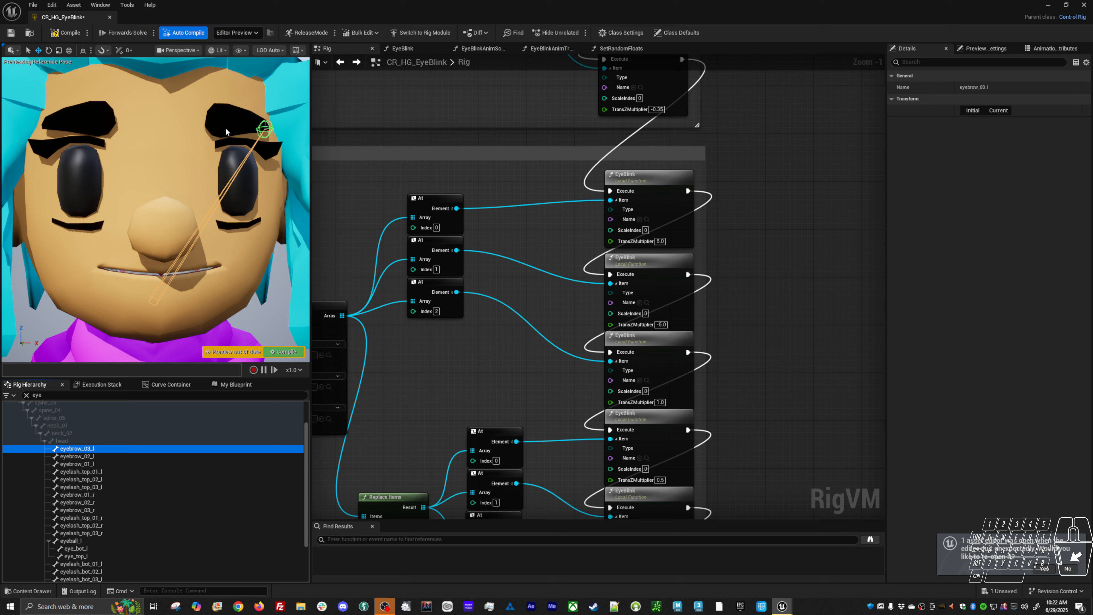
click(114, 456)
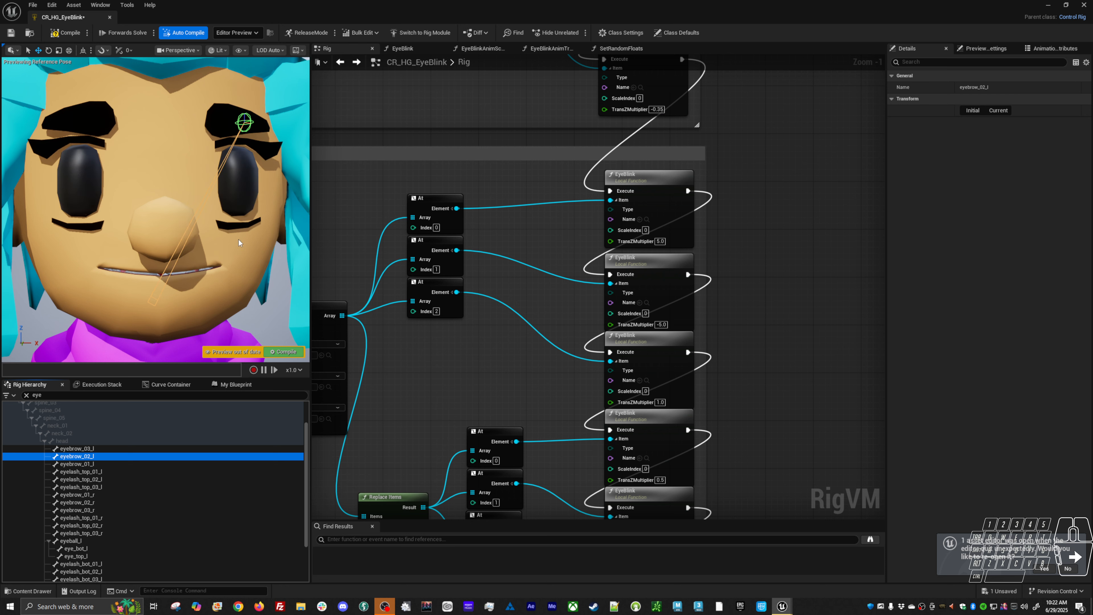
Compile and save the CR_HG_EyeBlink Control Rig
click(73, 35)
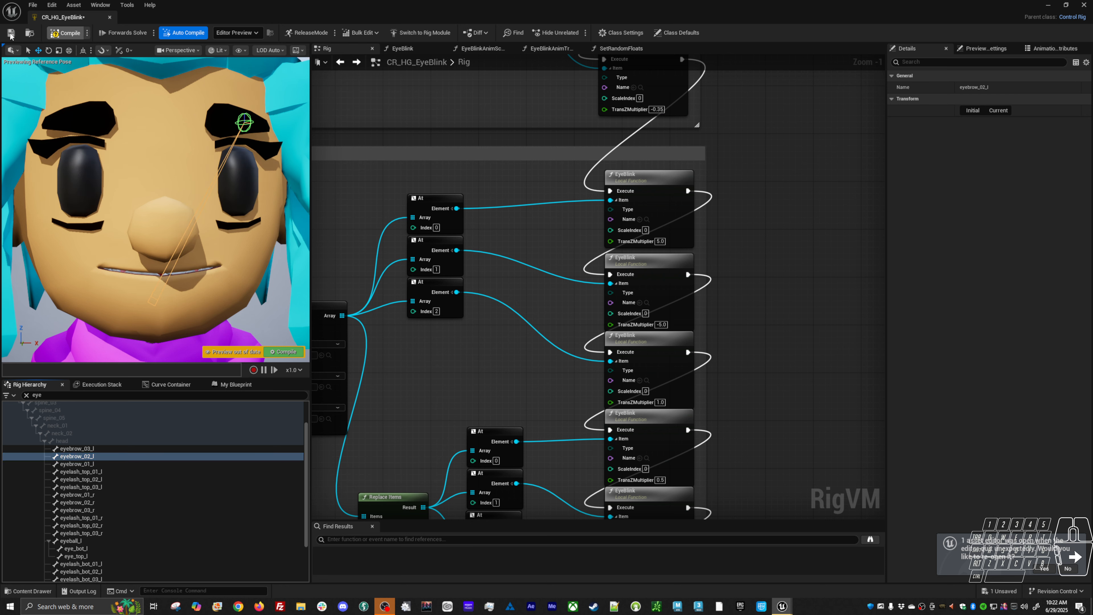
click(11, 34)
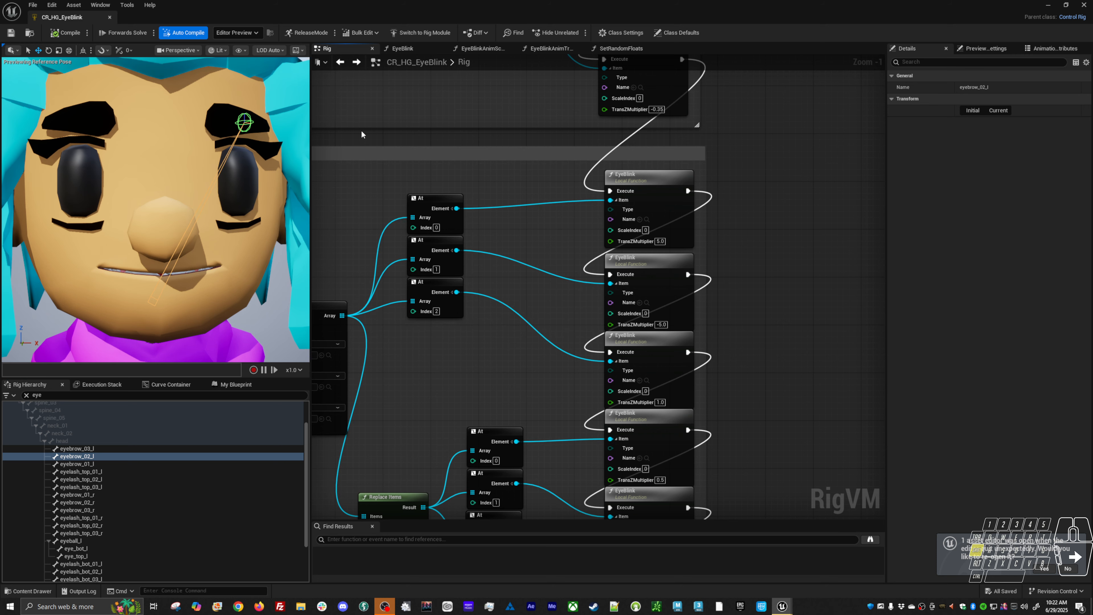
Search the assets for "skm" and open the Hero_Girl_SKM skeletal mesh
key(ctrl+p)
text(skm)
double_click(393, 265)
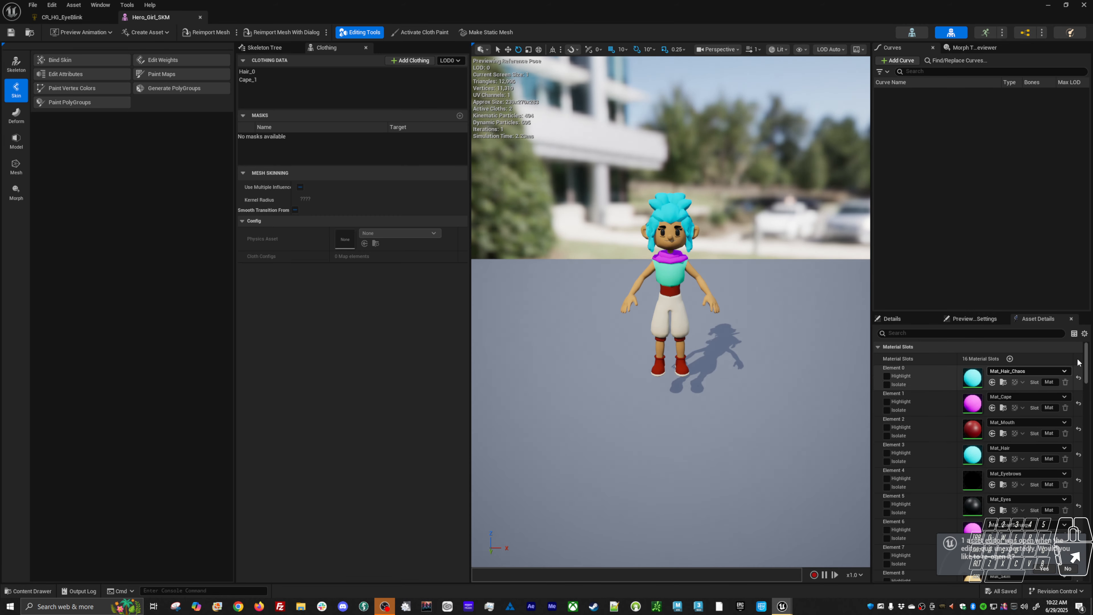
Enable the cape's Section 1 among the LOD 0 sections, declining the offer to reopen the previous asset editor
drag(1086, 364, 1084, 416)
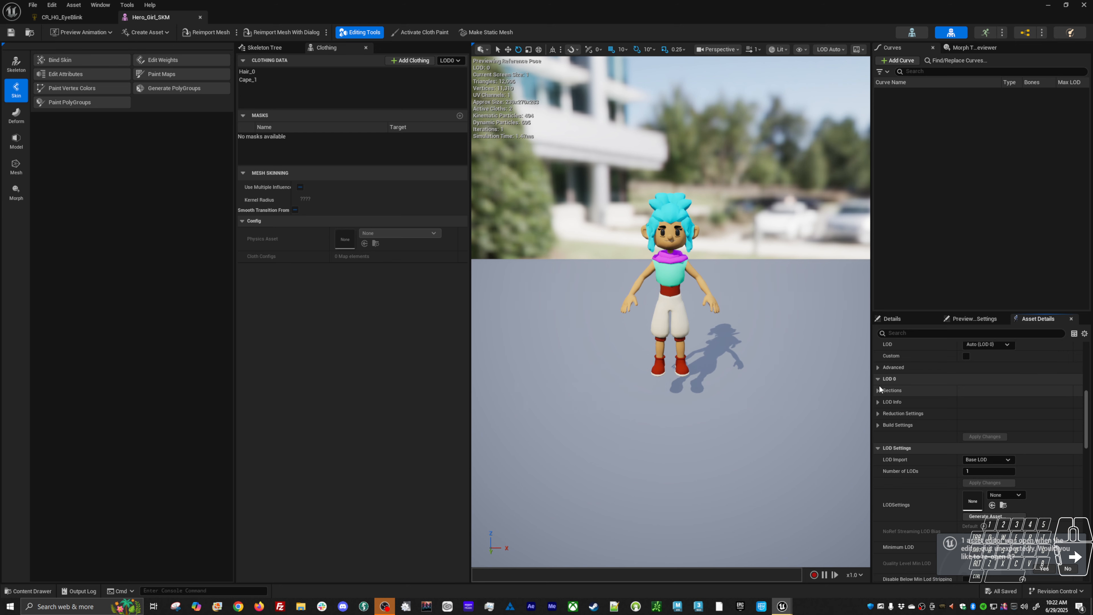
click(878, 390)
click(1071, 571)
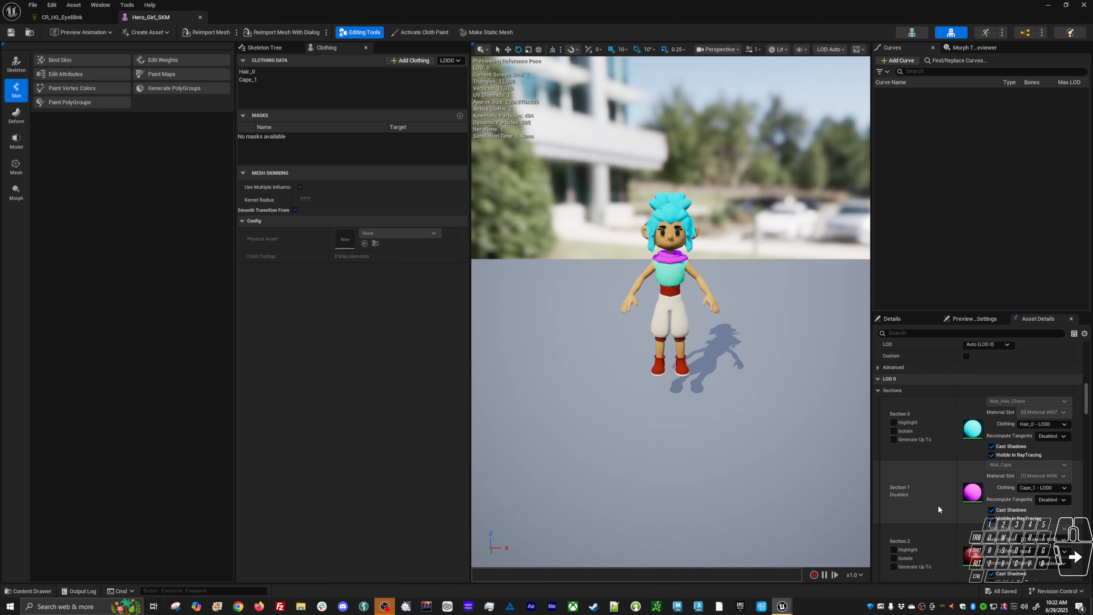
right_click(933, 482)
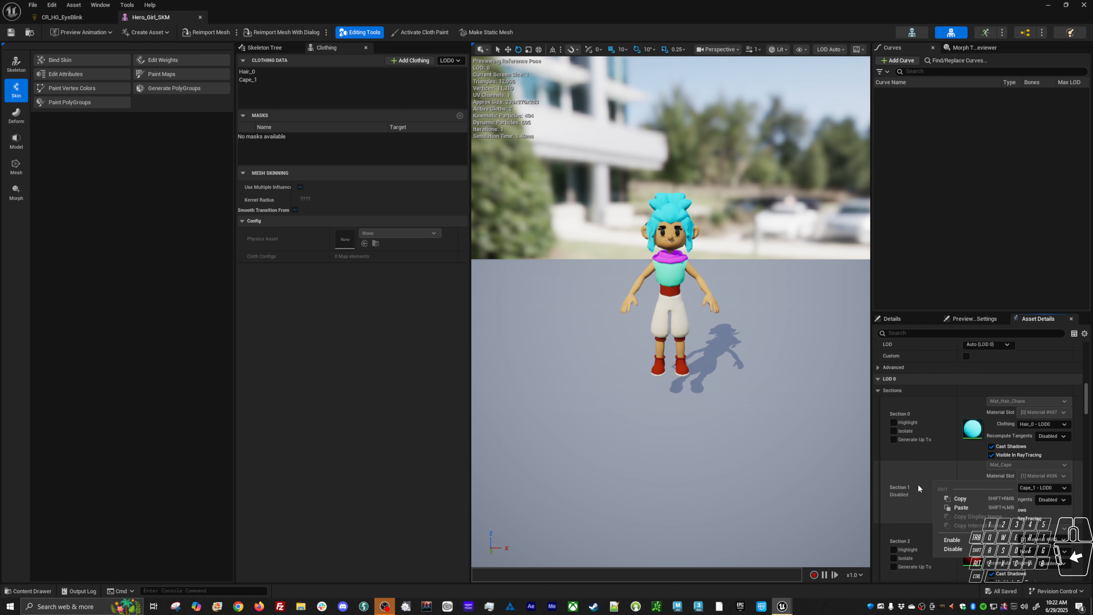
click(956, 541)
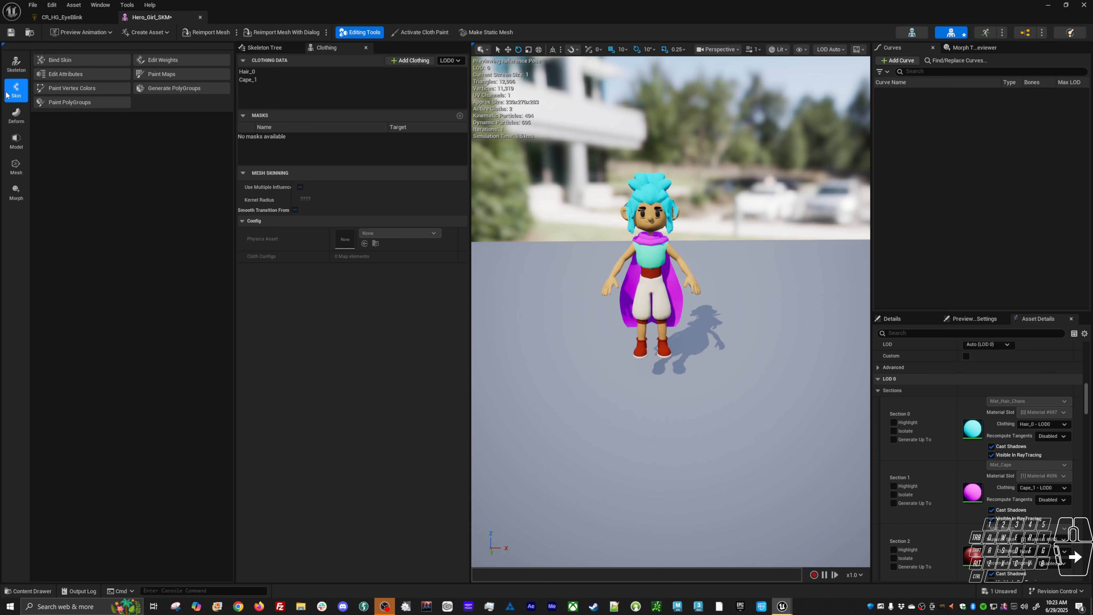
Search the plugins for "skin" to check whether Skeletal Mesh Editing Tools is enabled
click(52, 5)
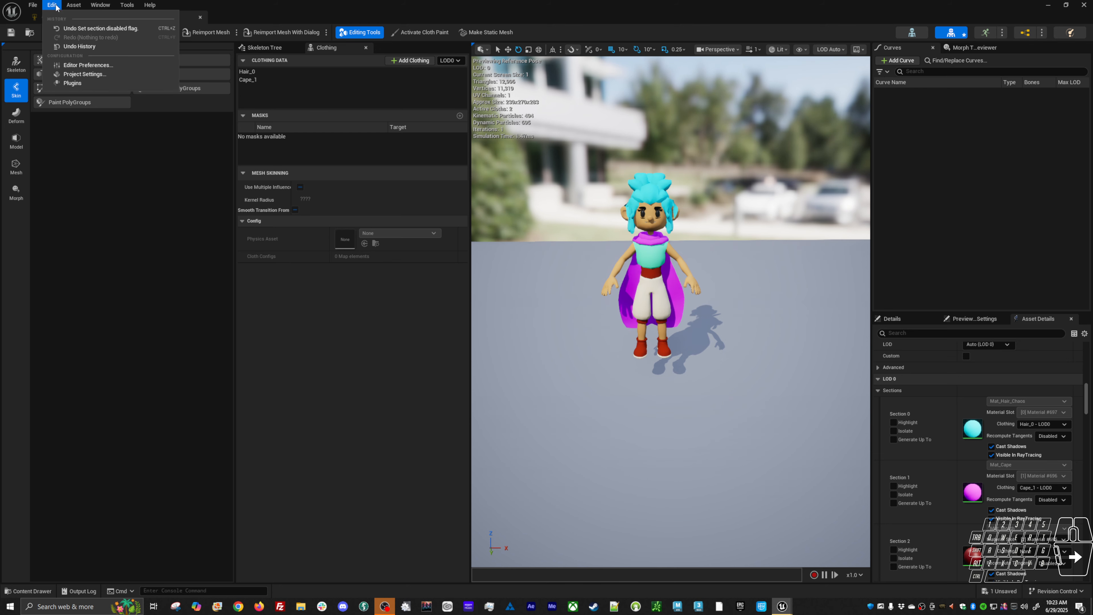
click(61, 88)
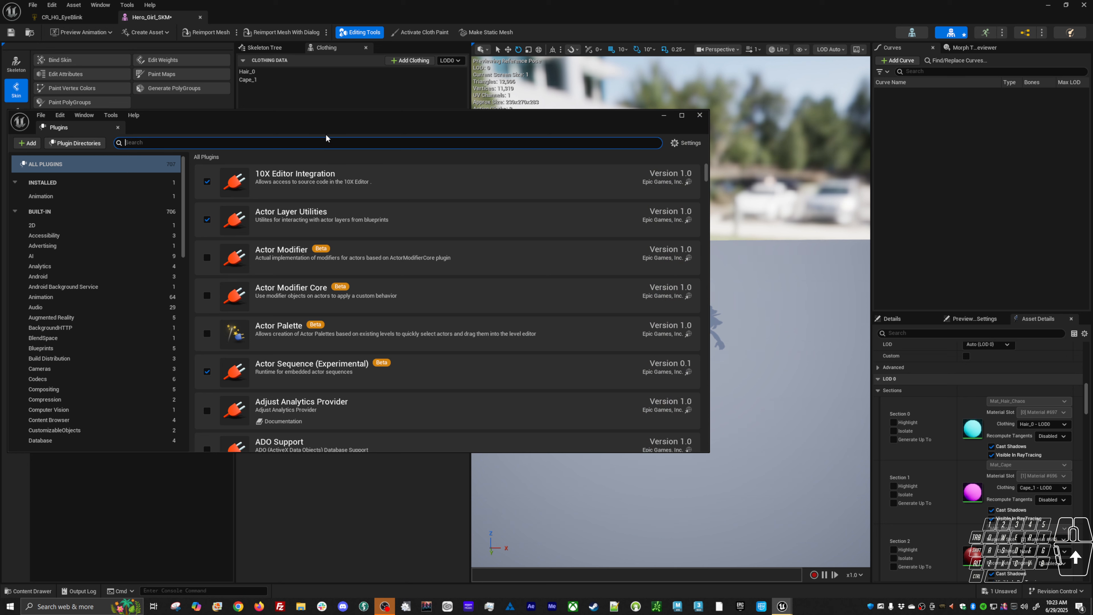
text(skin)
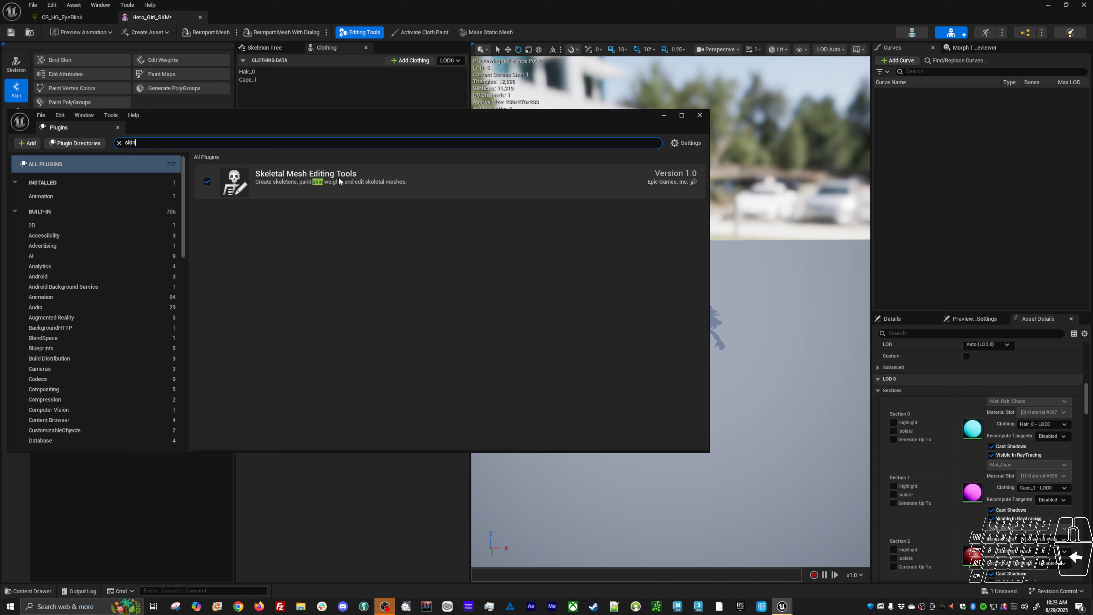
drag(222, 118, 299, 115)
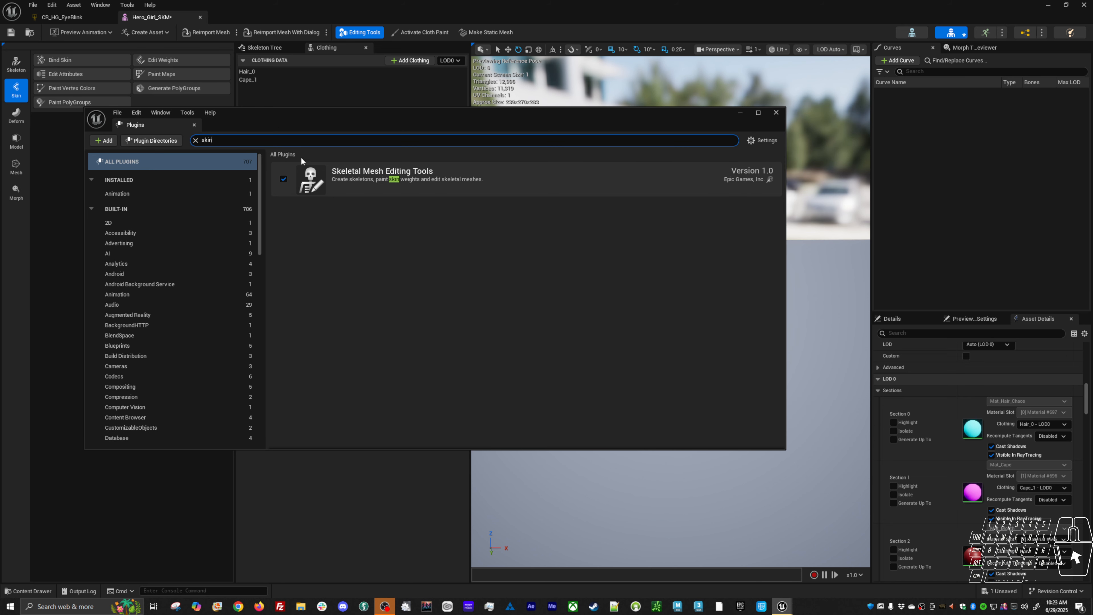
click(774, 113)
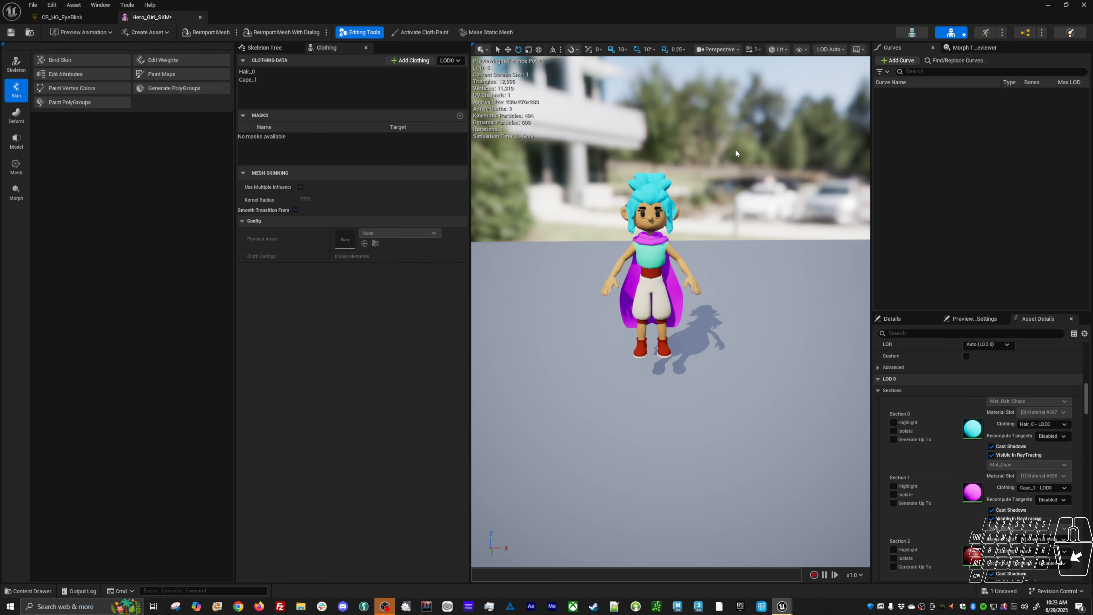
Start the Edit Weights tool in Mesh mode and filter the skeleton tree for "eyebrow"
click(169, 62)
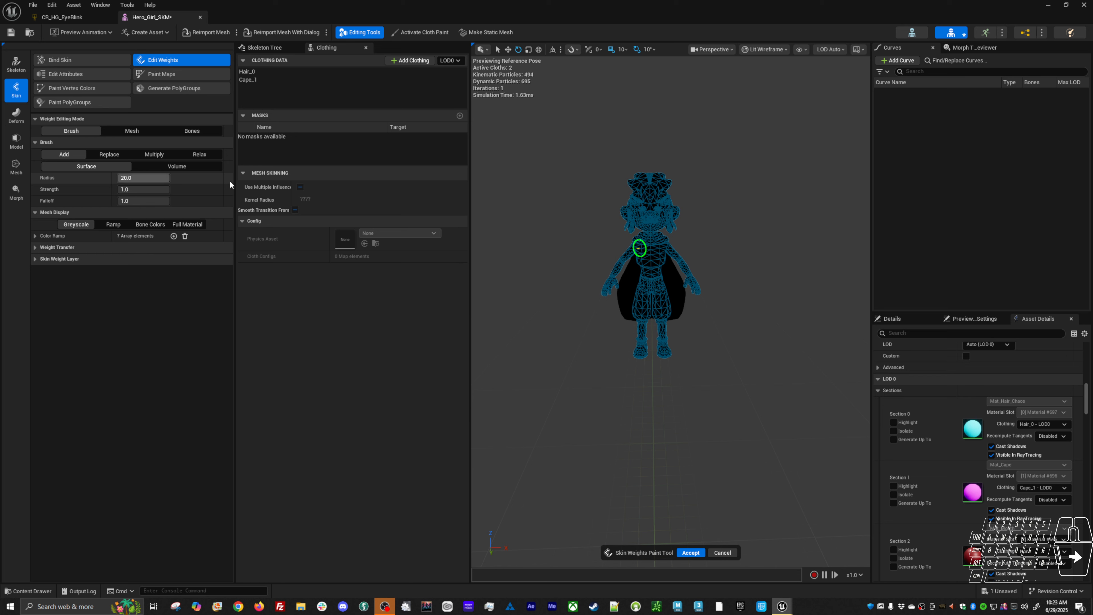
click(122, 134)
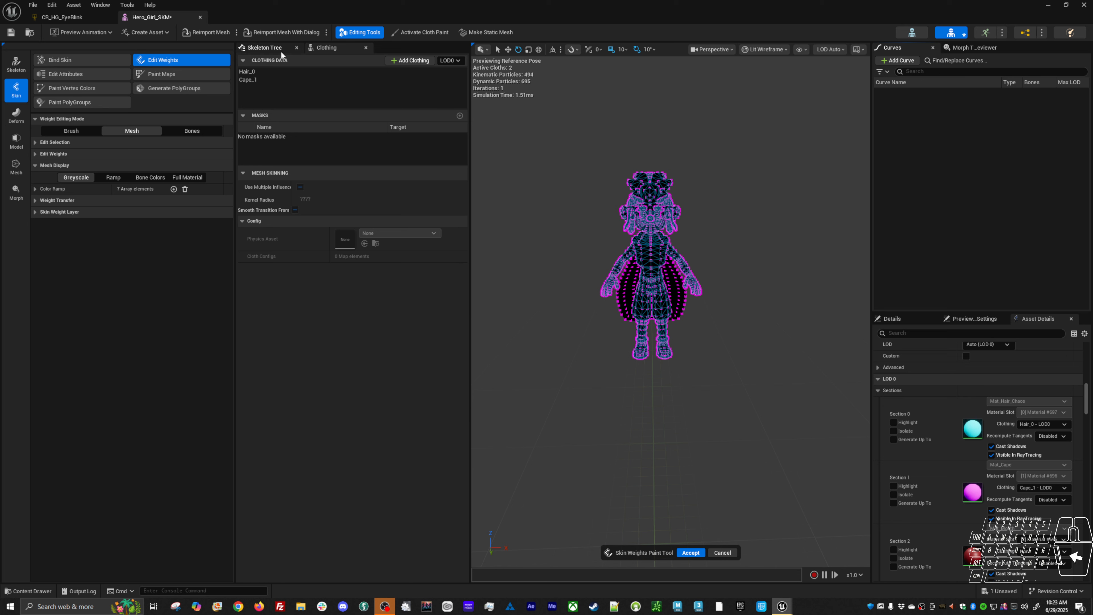
click(265, 47)
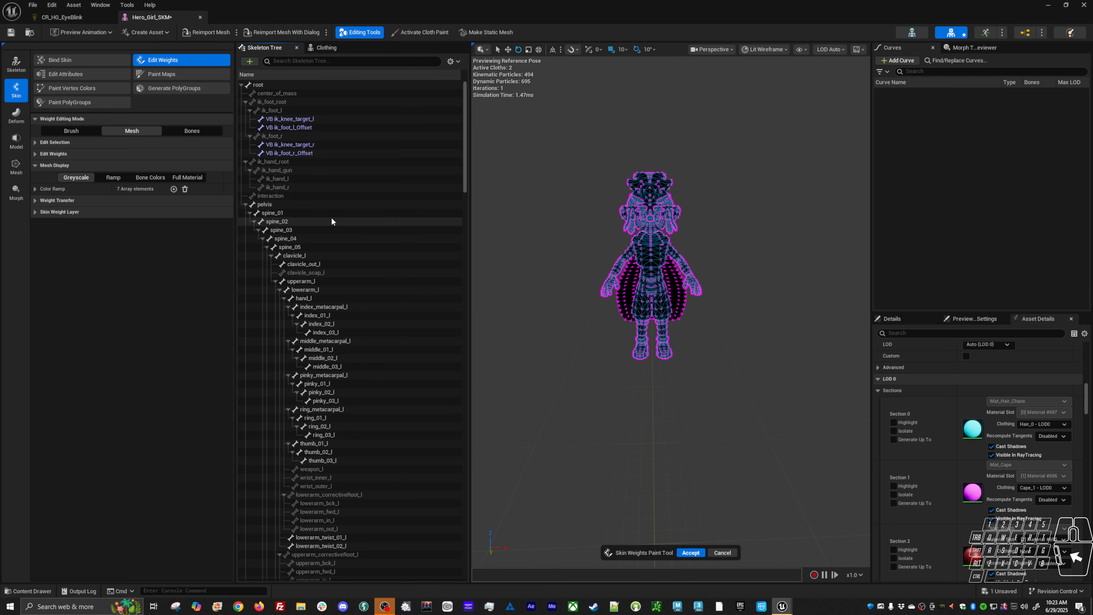
click(301, 62)
text(e)
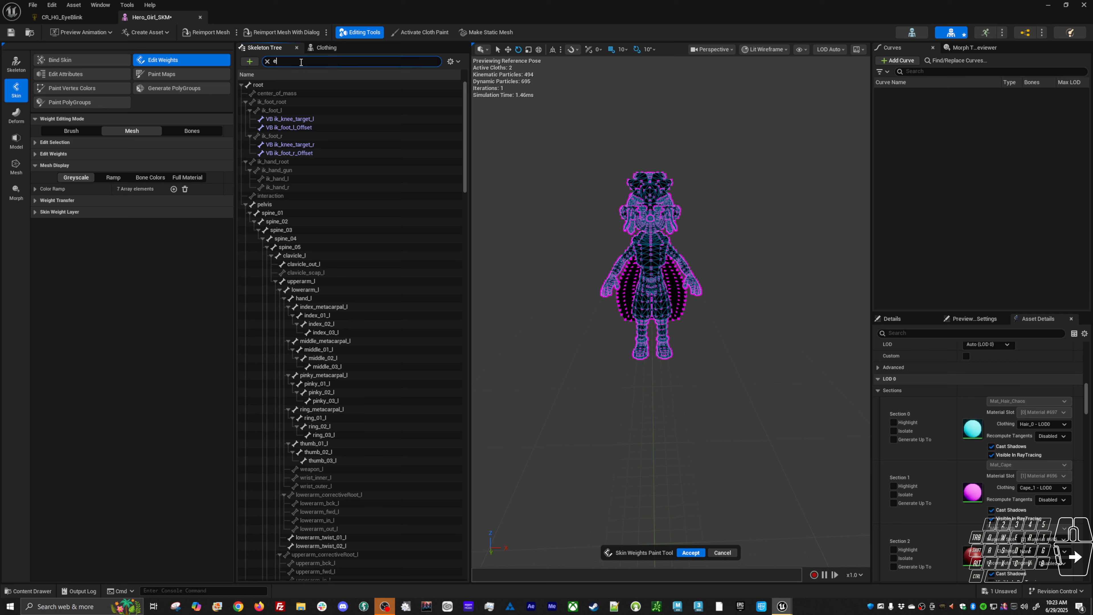
text(yebrow)
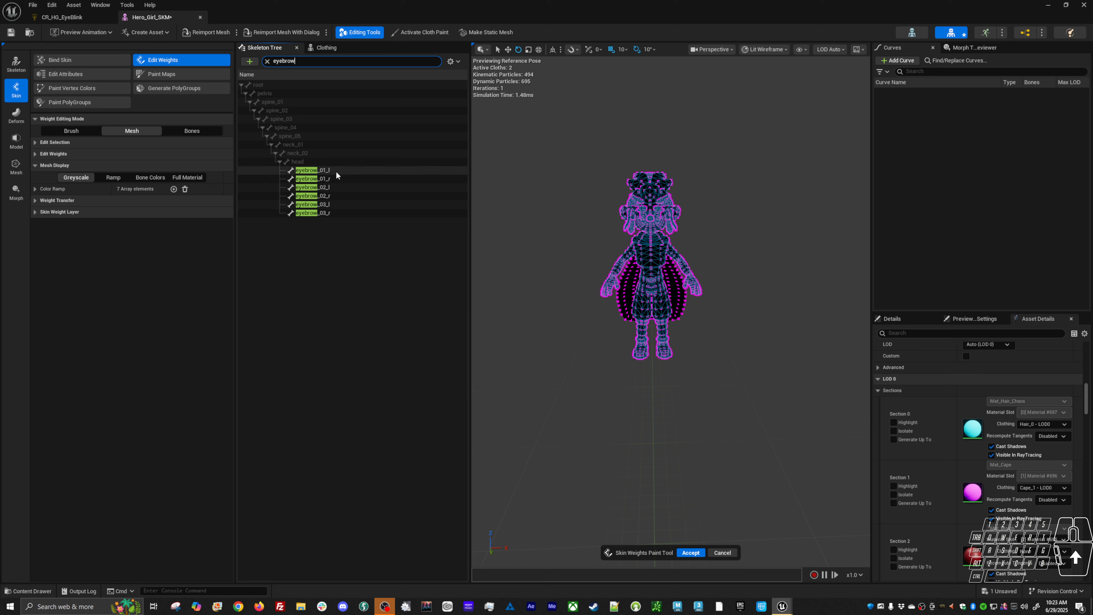
Select the eyebrow_03_l and eyebrow_02_l bones in turn to examine their skin weights on the left eyebrow
click(330, 206)
key(f)
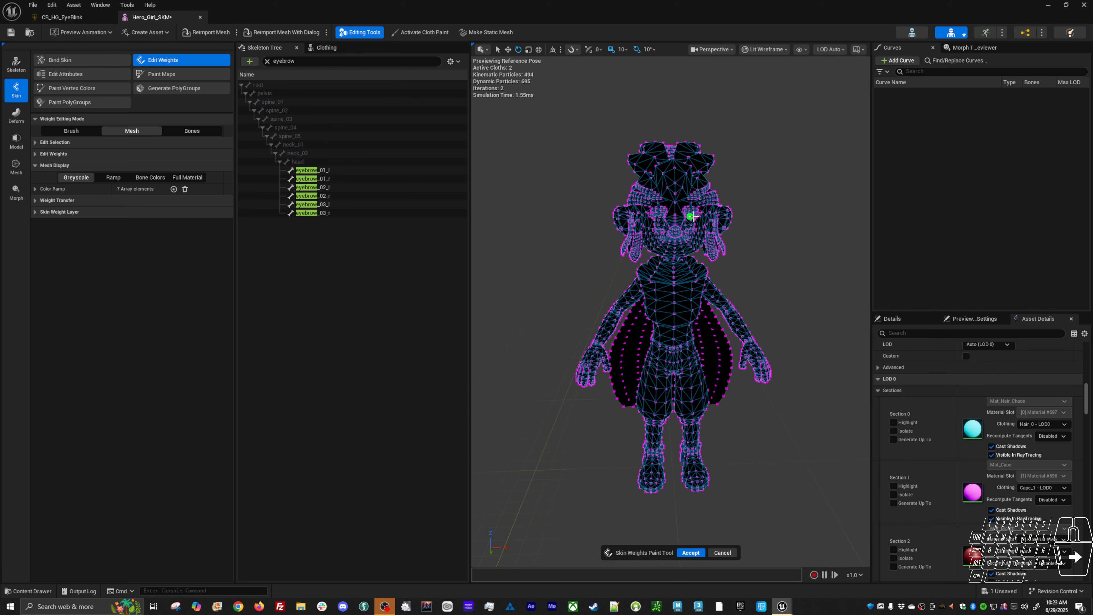
scroll(709, 216, up, 5)
click(330, 204)
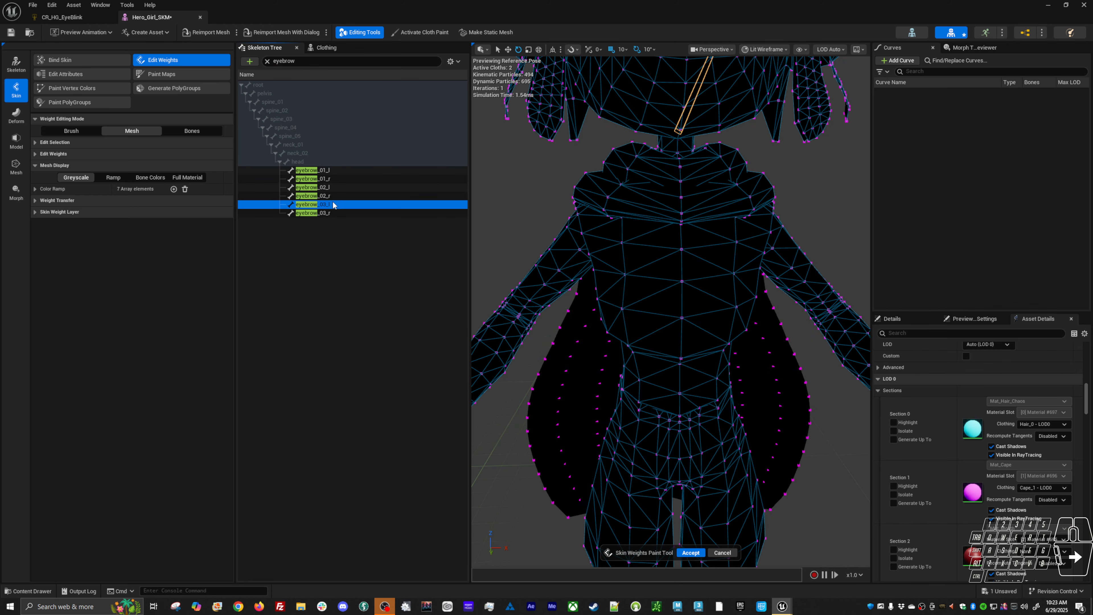
alt+middle_drag(736, 166, 643, 214)
alt+right_drag(620, 215, 643, 214)
alt+middle_drag(622, 255, 721, 224)
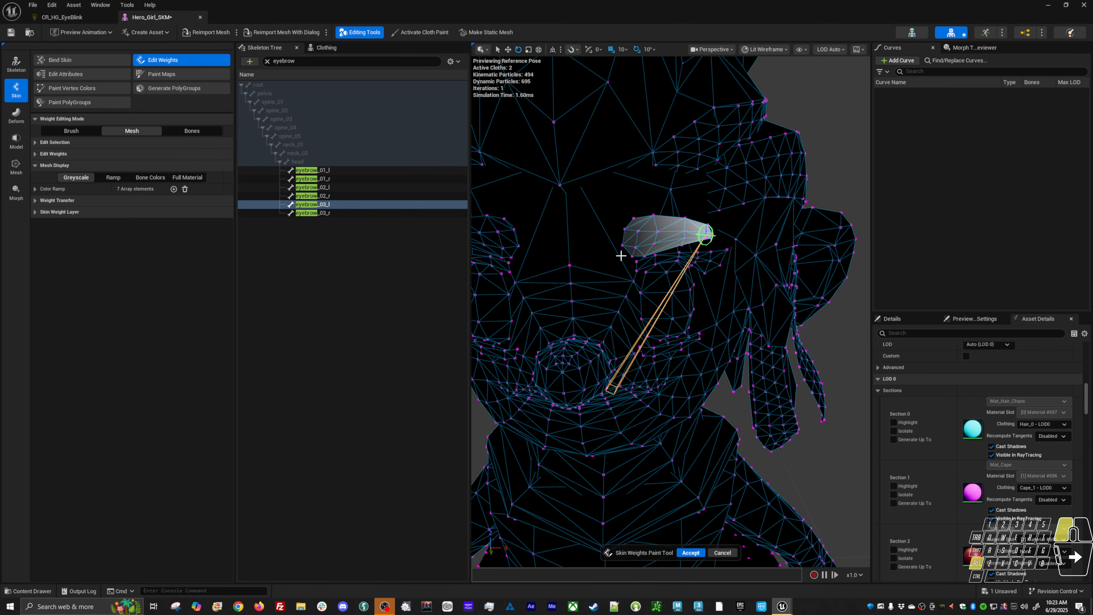
mouse_move(622, 256)
alt+mouse_down()
mouse_move(555, 256)
mouse_move(646, 258)
mouse_move(603, 254)
mouse_move(624, 254)
alt+mouse_up()
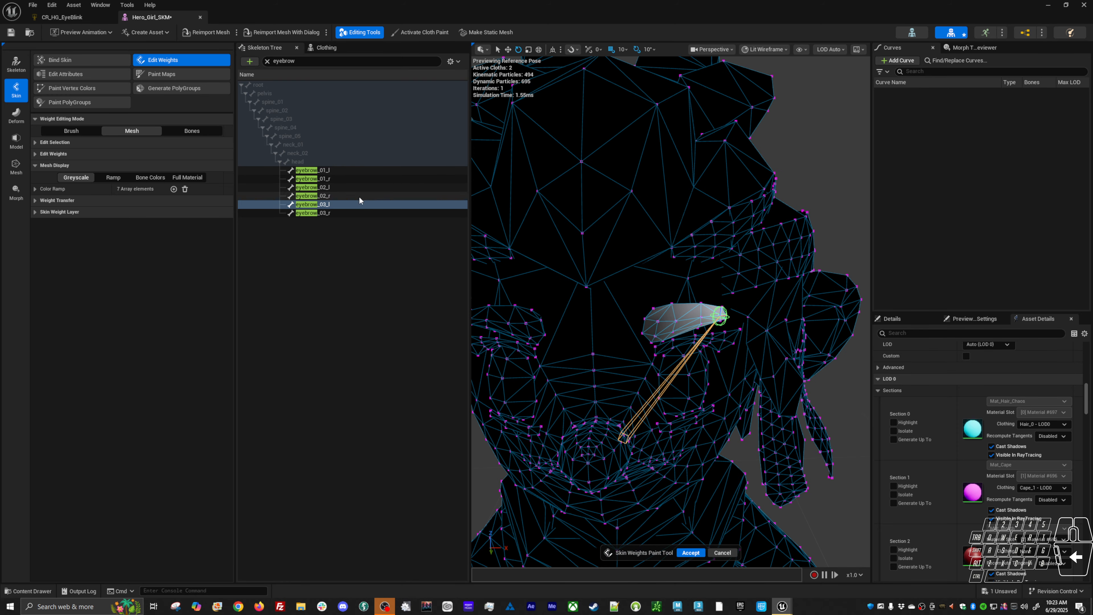
click(331, 187)
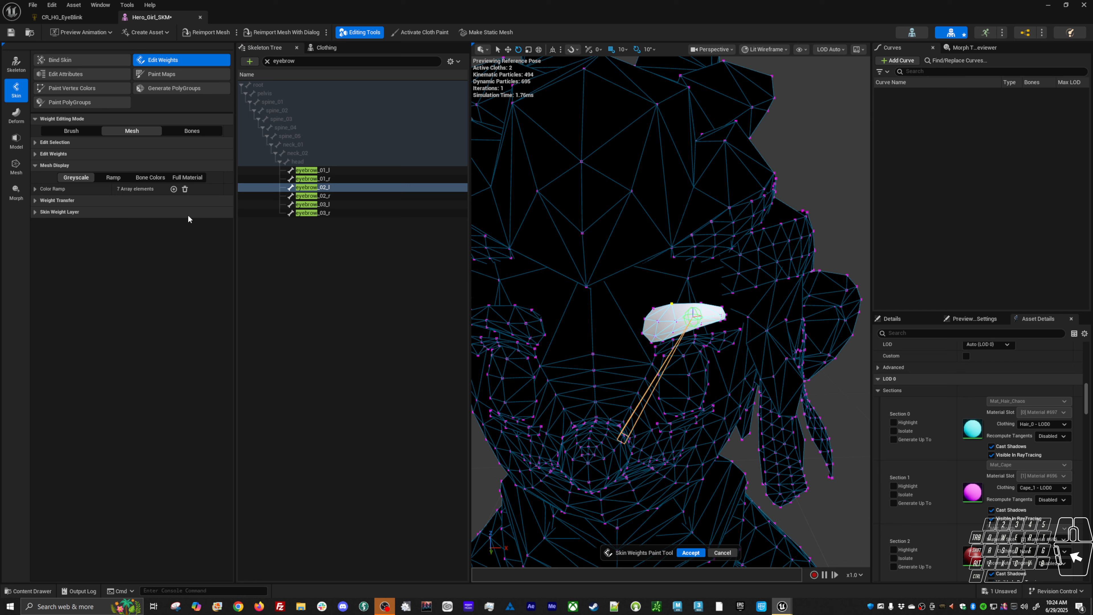
Select the whole left eyebrow in face selection mode and reveal the weight editing options
click(46, 142)
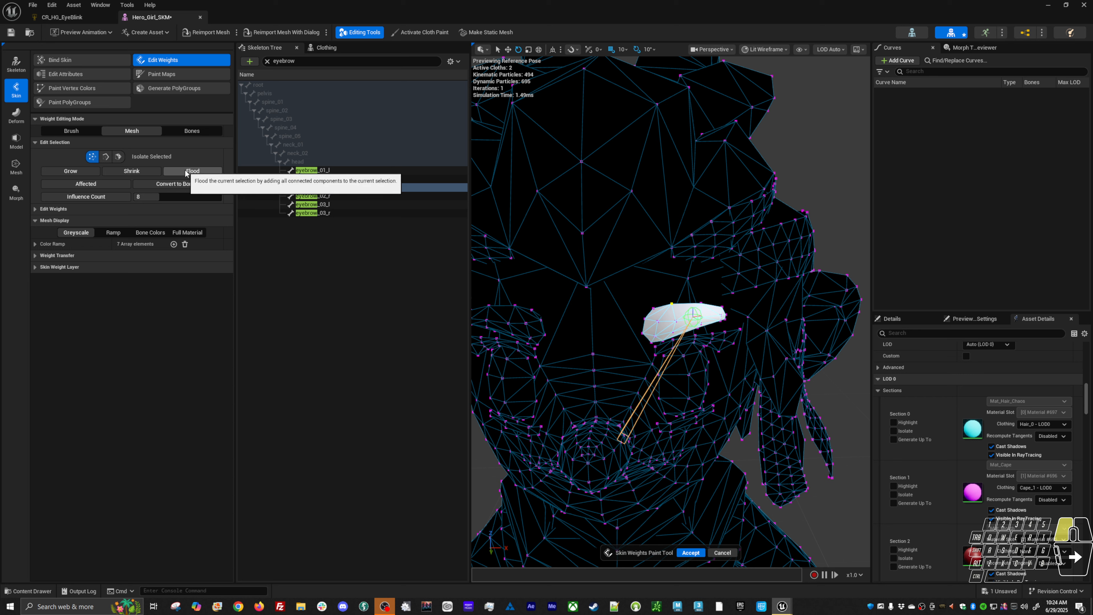
click(119, 157)
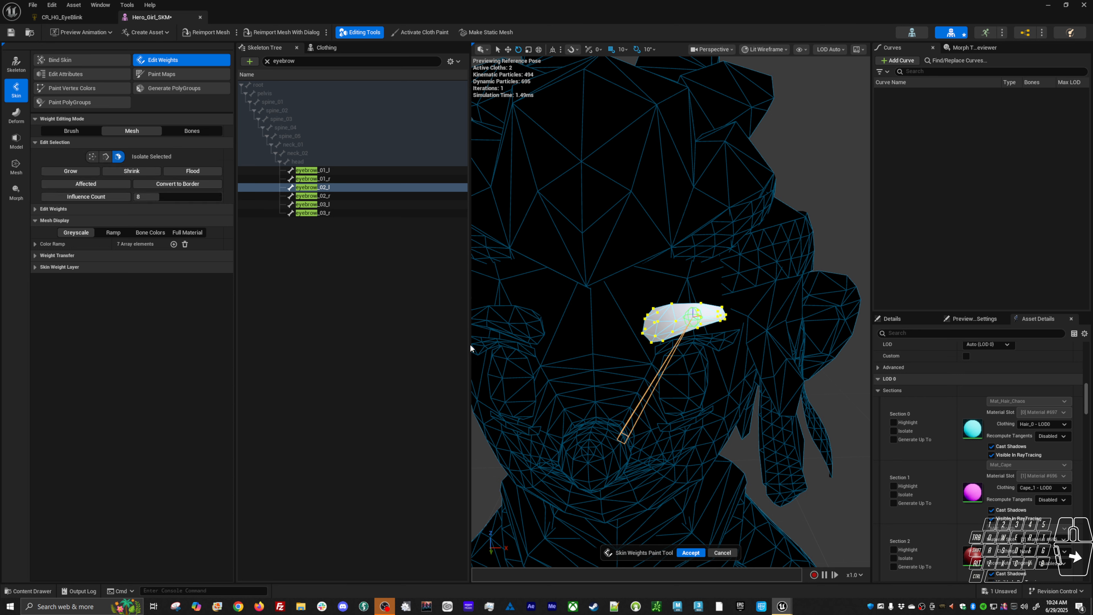
mouse_move(572, 274)
alt+mouse_down()
mouse_move(596, 249)
mouse_move(637, 288)
mouse_move(624, 301)
mouse_move(564, 288)
mouse_move(581, 267)
alt+mouse_up()
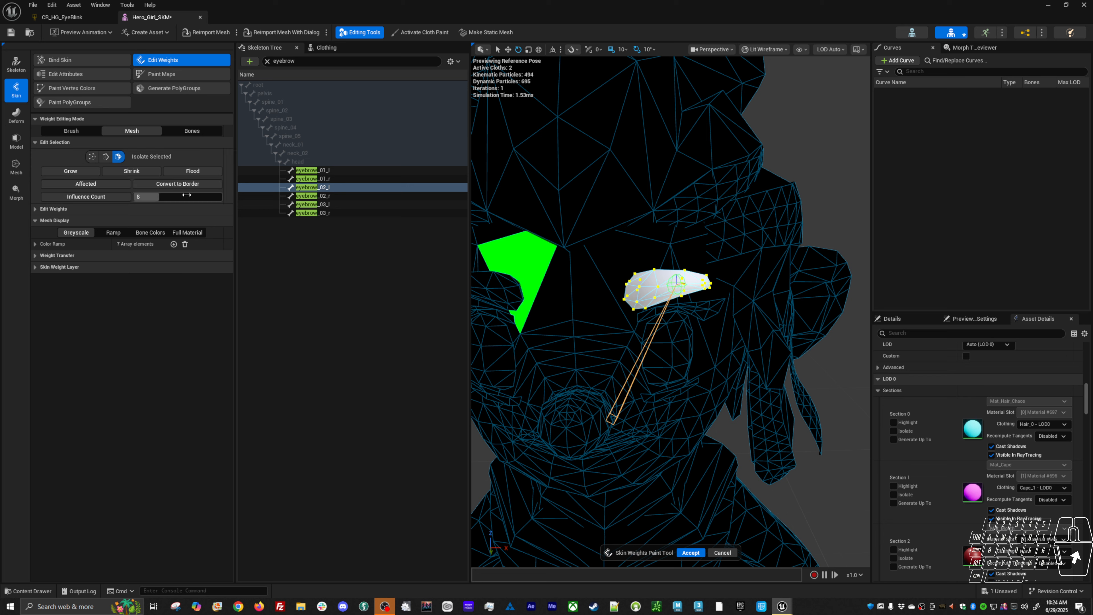
click(36, 208)
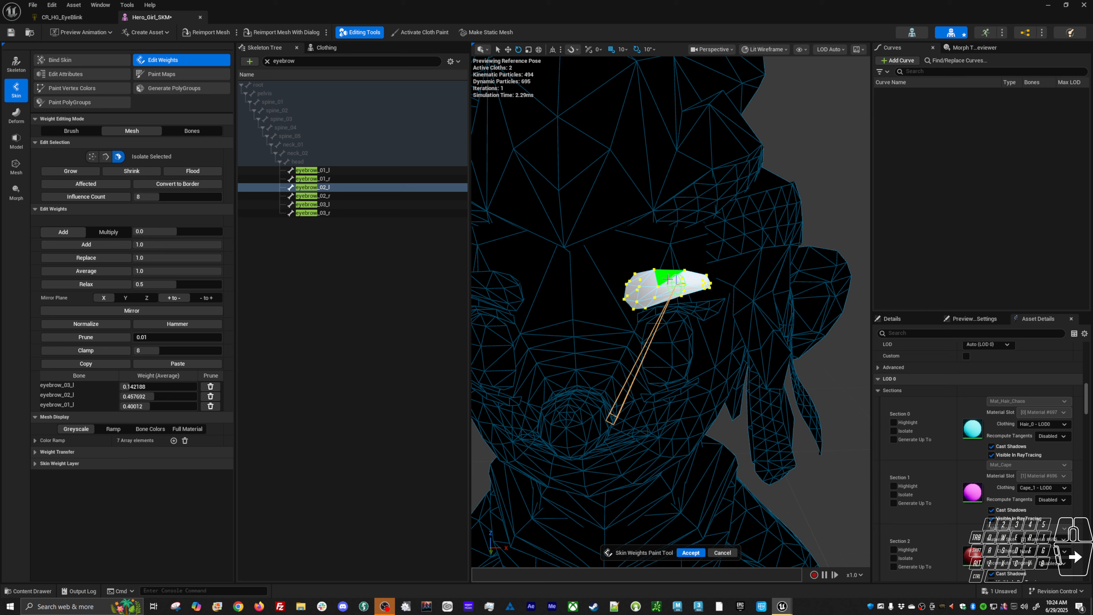
drag(849, 206, 676, 318)
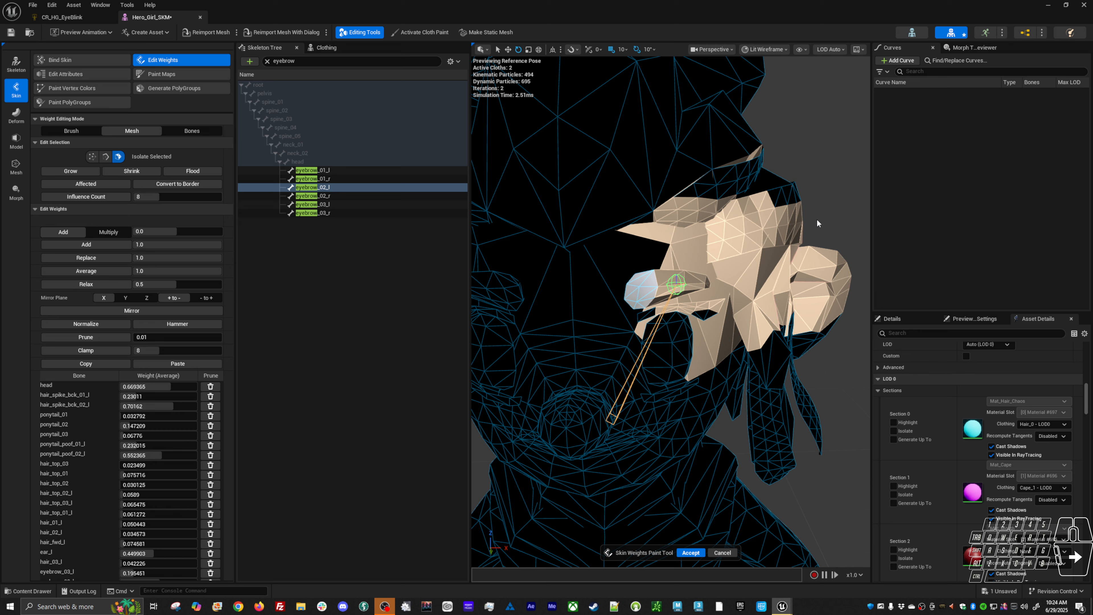
click(817, 221)
click(93, 156)
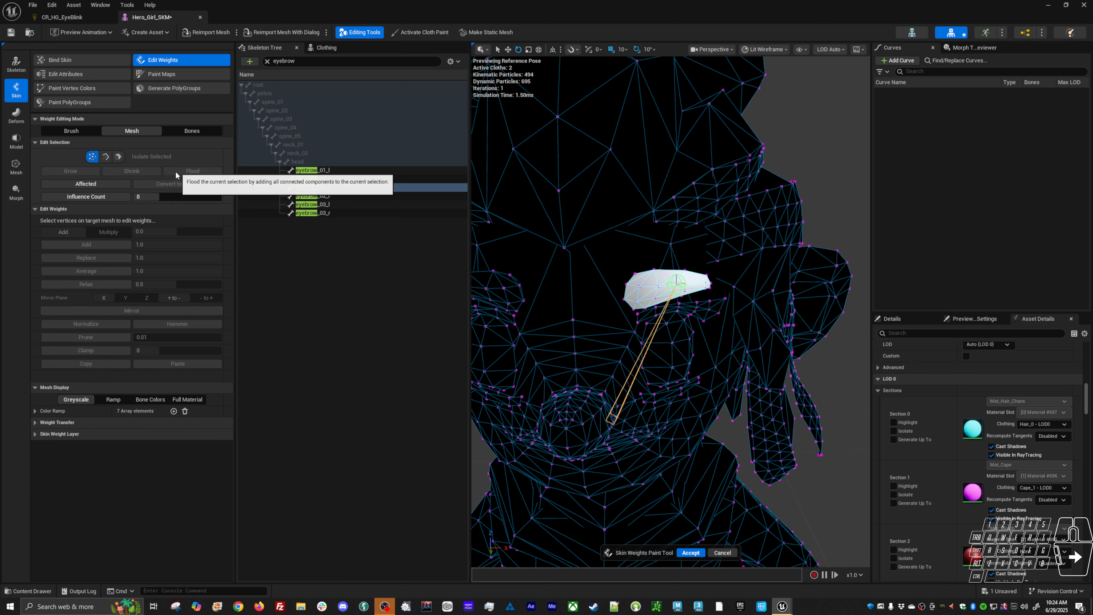
Flood-select the left eyebrow from one of its vertices, deselect the bone, and isolate the eyebrow in vertex mode
click(658, 287)
click(192, 174)
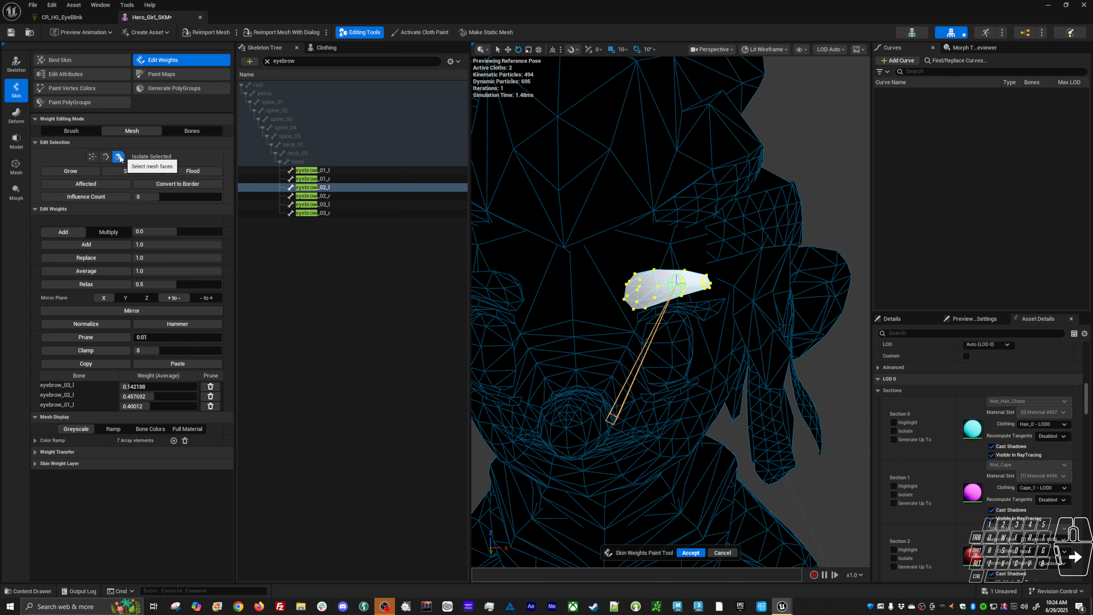
click(371, 281)
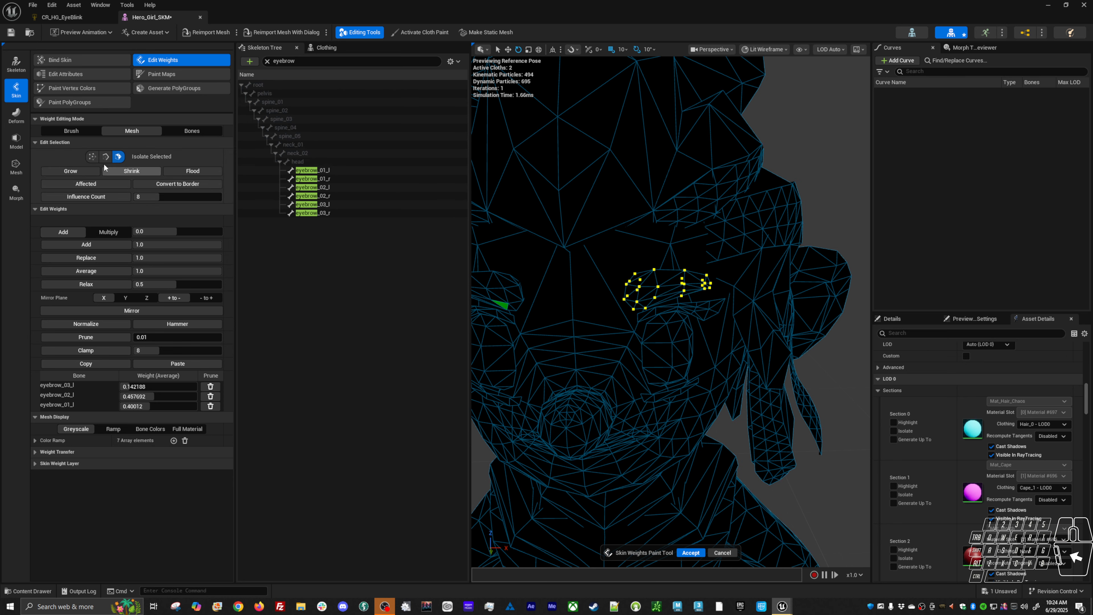
click(92, 156)
click(148, 157)
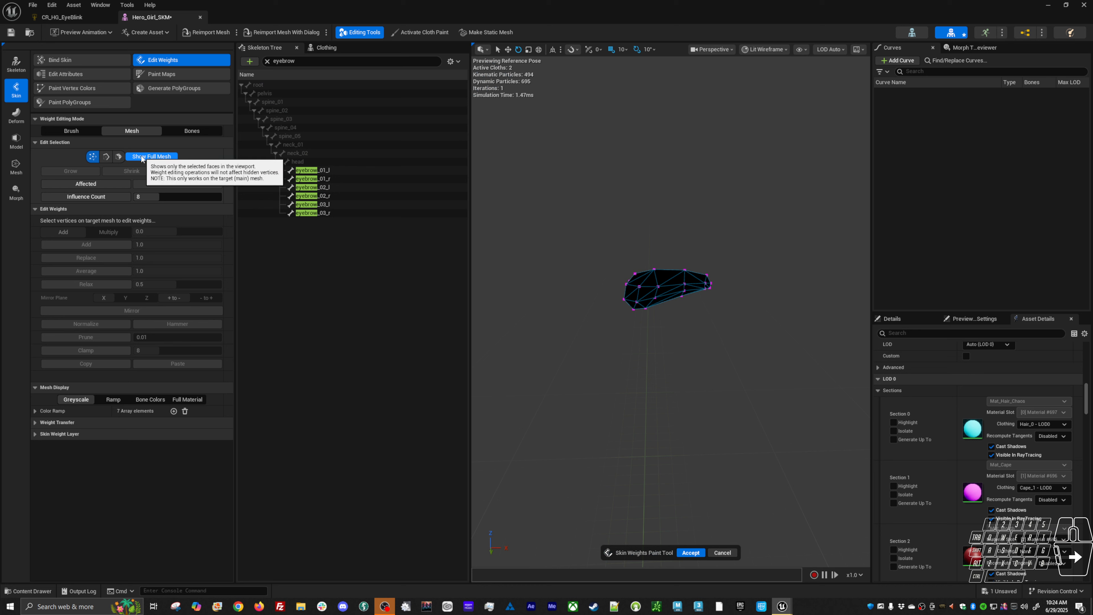
Select all vertices of the isolated left eyebrow and frame them in the viewport
drag(597, 258, 766, 301)
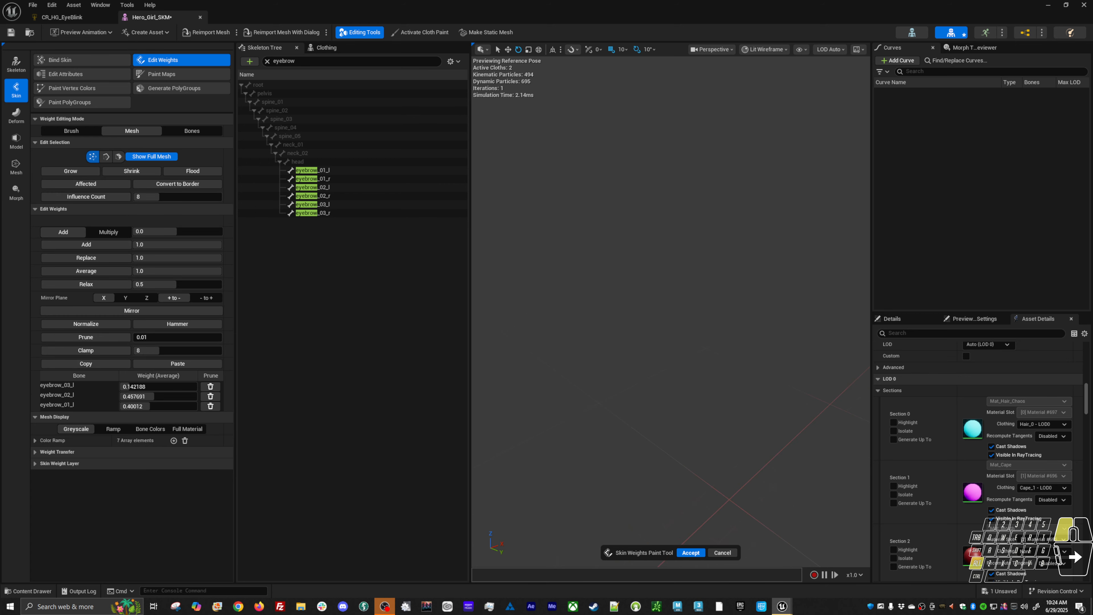
key(f)
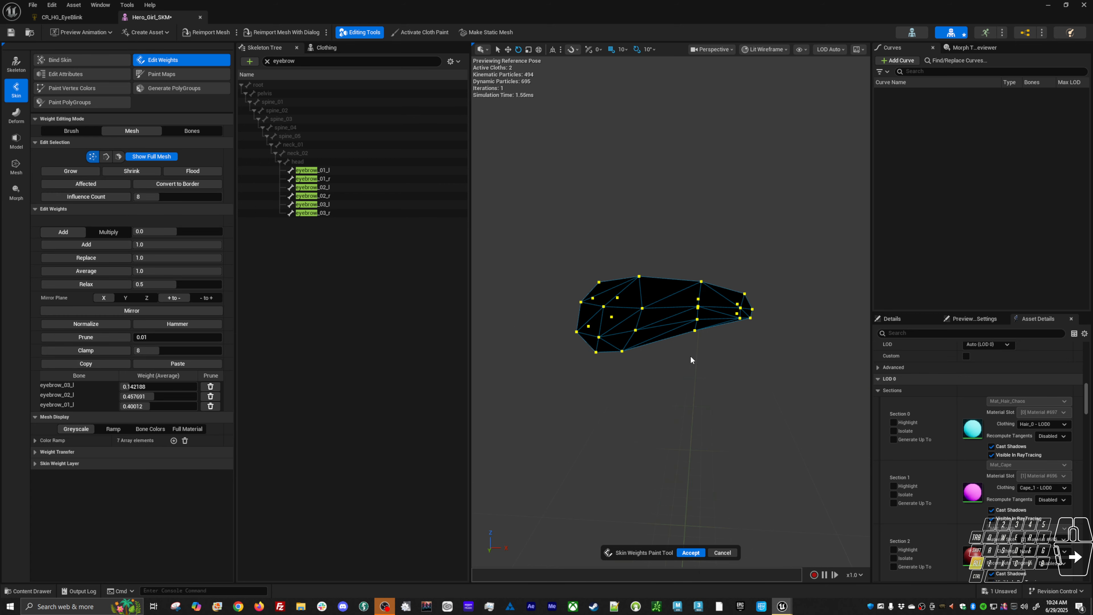
mouse_move(691, 361)
alt+mouse_down()
mouse_move(714, 358)
mouse_move(688, 357)
alt+mouse_up()
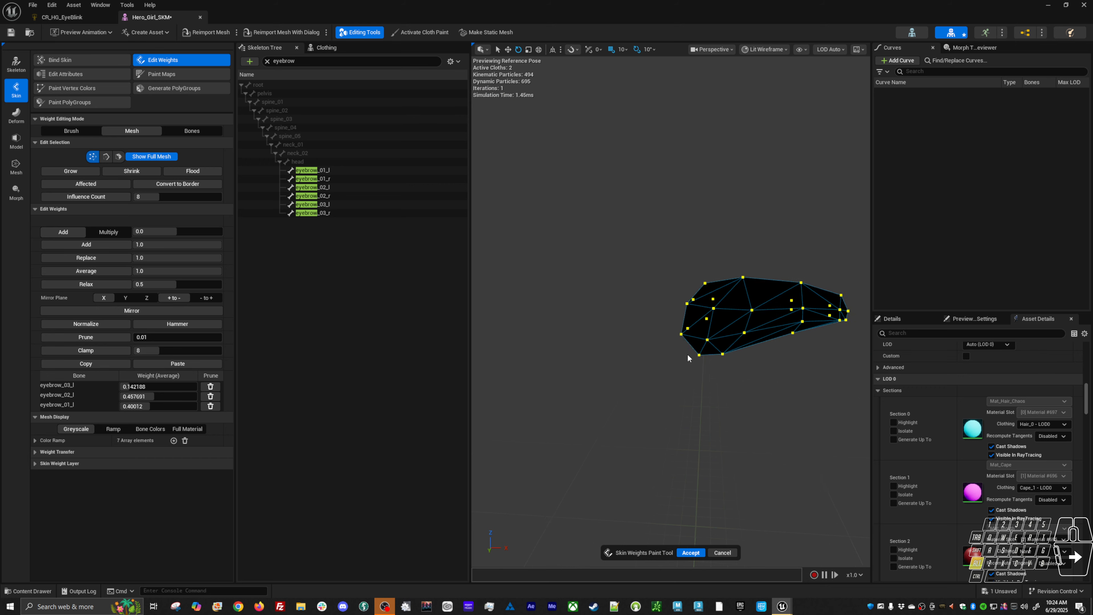
mouse_move(688, 357)
alt+right_down()
mouse_move(706, 357)
mouse_move(689, 357)
alt+right_up()
mouse_move(688, 357)
alt+mouse_down()
mouse_move(667, 357)
mouse_move(685, 357)
alt+mouse_up()
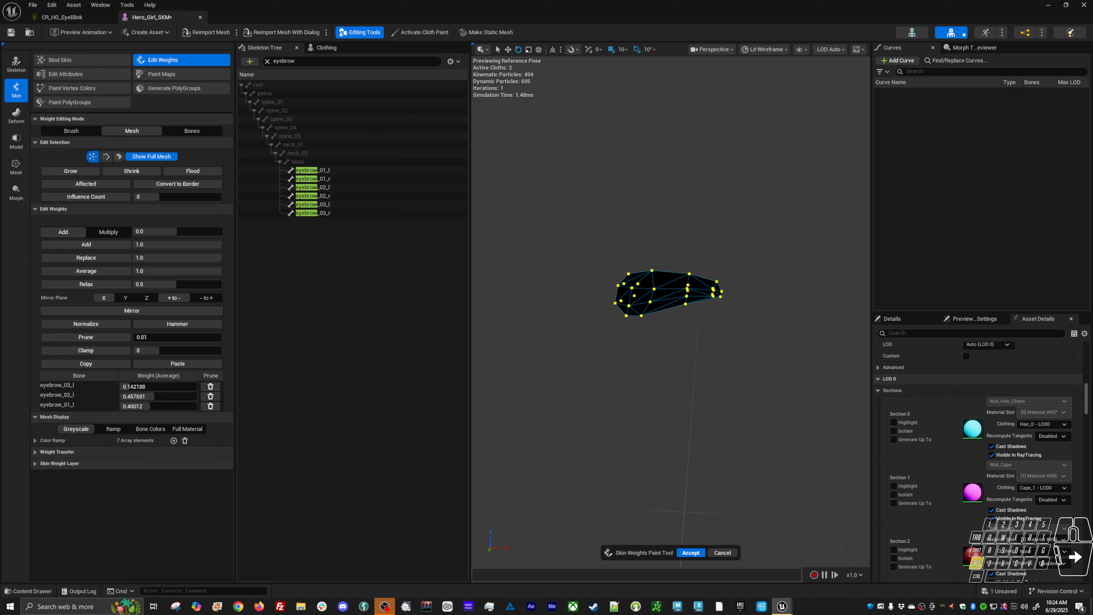
Search the Editor Preferences for "orbit" to check the Orbit camera around selection setting
click(51, 5)
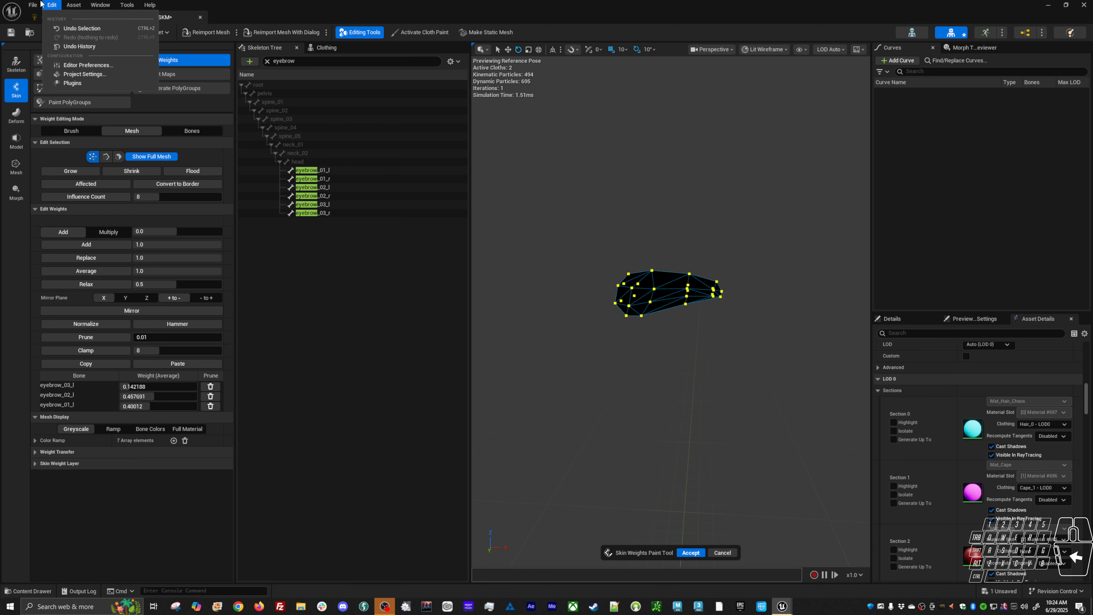
mouse_move(48, 7)
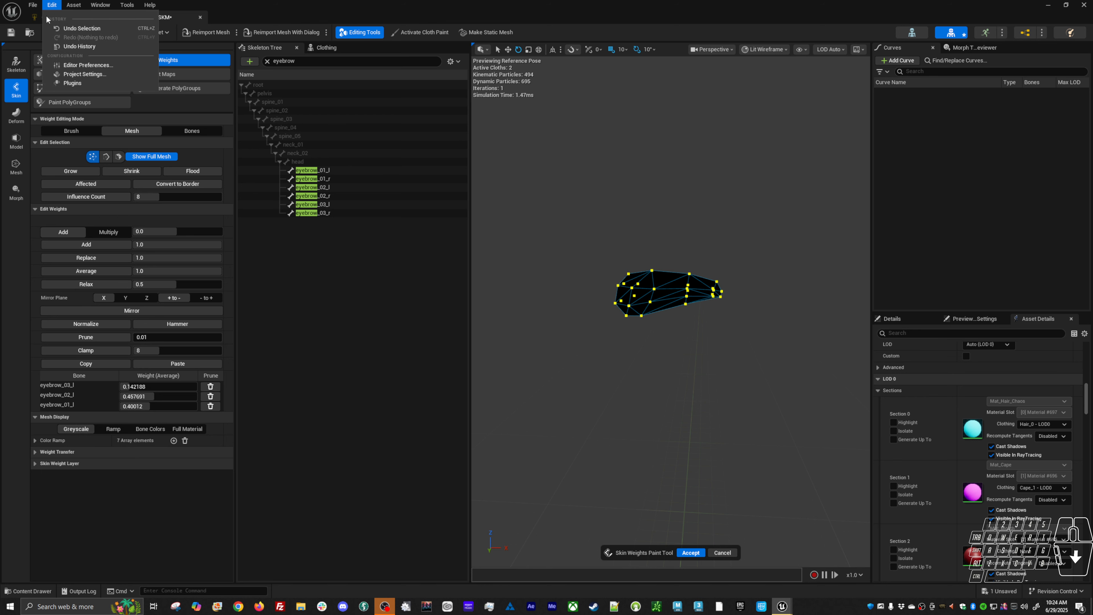
click(73, 66)
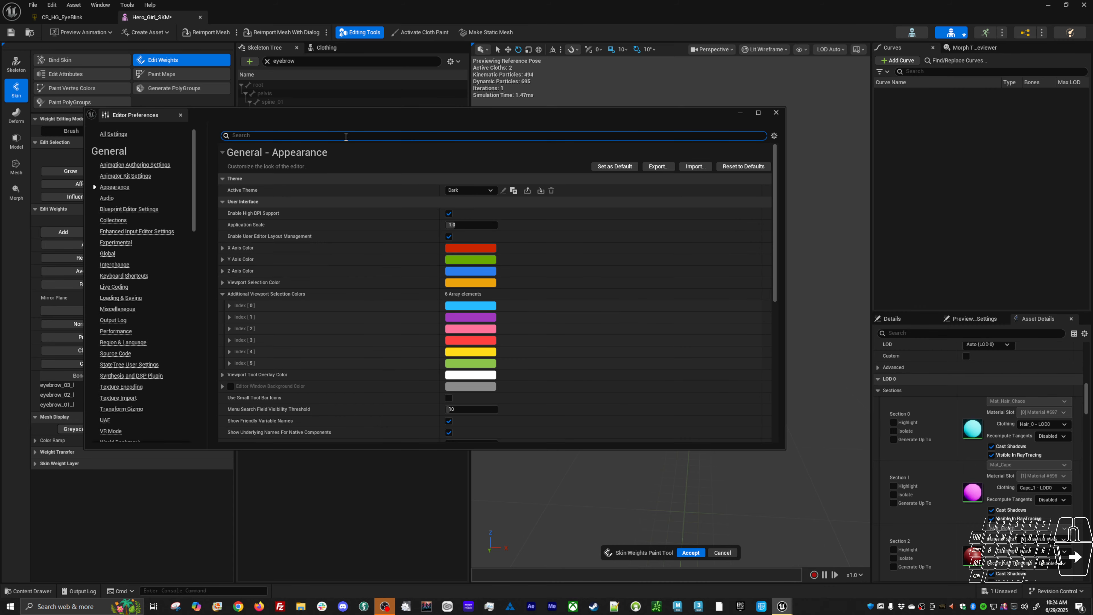
text(orbit)
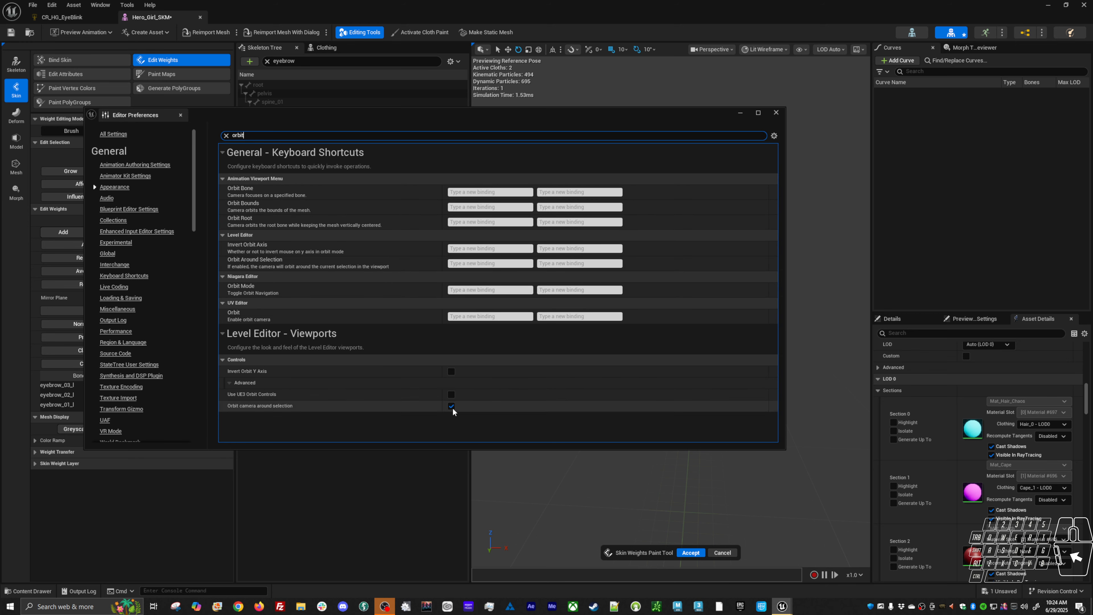
click(777, 113)
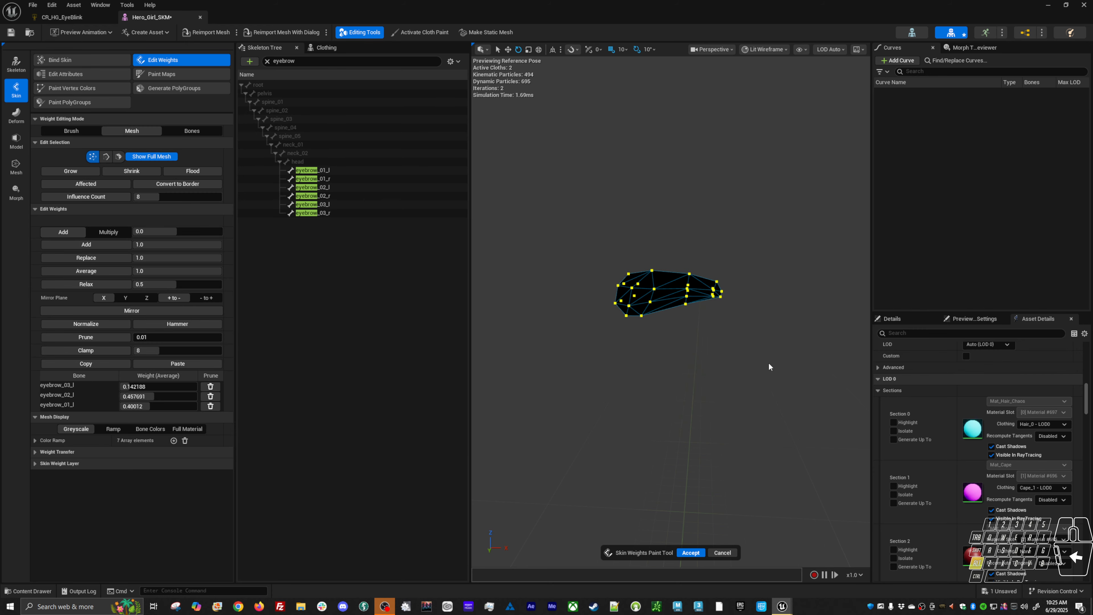
Select a subset of the isolated left eyebrow's vertices and frame the selection in the viewport
alt+middle_drag(688, 325, 795, 312)
click(603, 288)
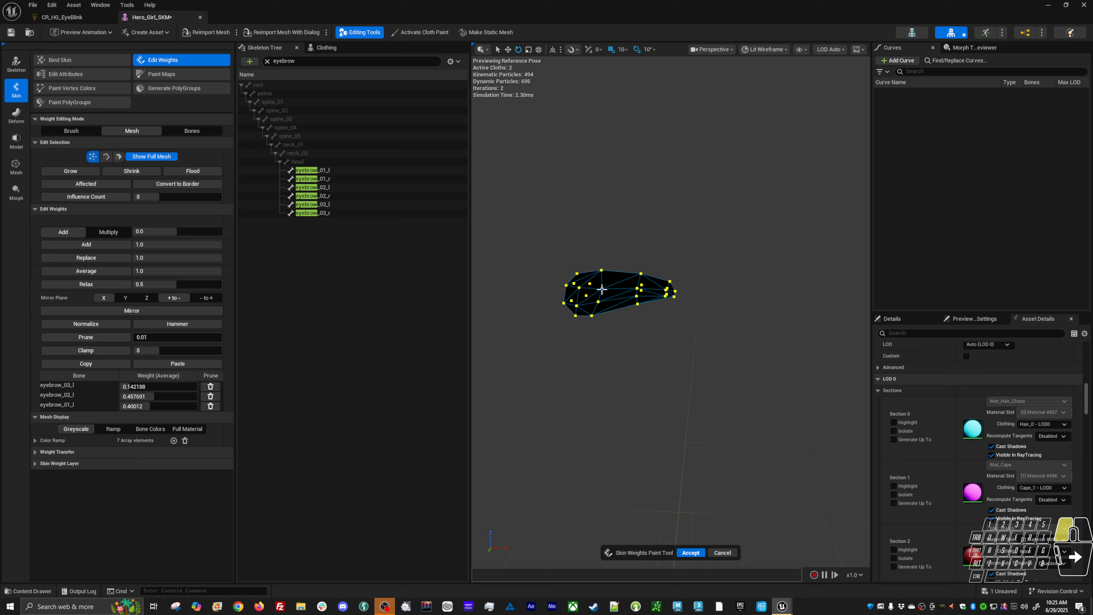
alt+middle_drag(636, 344, 817, 335)
alt+drag(636, 340, 538, 353)
mouse_move(636, 340)
alt+mouse_down()
mouse_move(577, 344)
mouse_move(637, 344)
alt+mouse_up()
key(f)
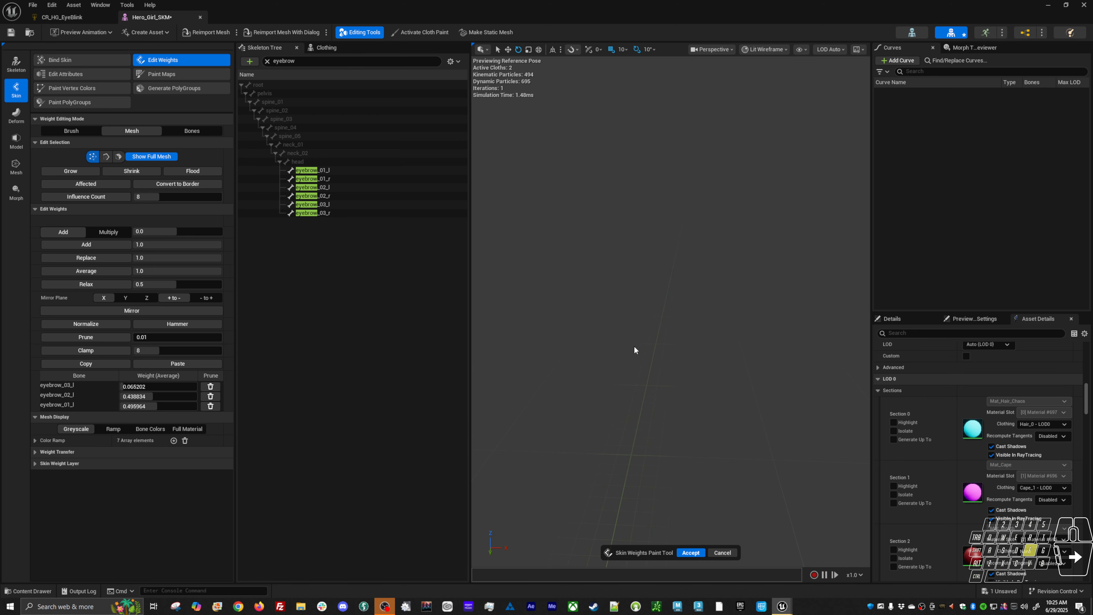
With the eyebrow_03_l bone selected, select the outer-tip vertices of the isolated left eyebrow and lower their eyebrow_02_l weight to about 0.2
alt+middle_drag(673, 385, 521, 453)
alt+middle_drag(622, 361, 693, 209)
alt+middle_drag(598, 364, 617, 344)
click(339, 206)
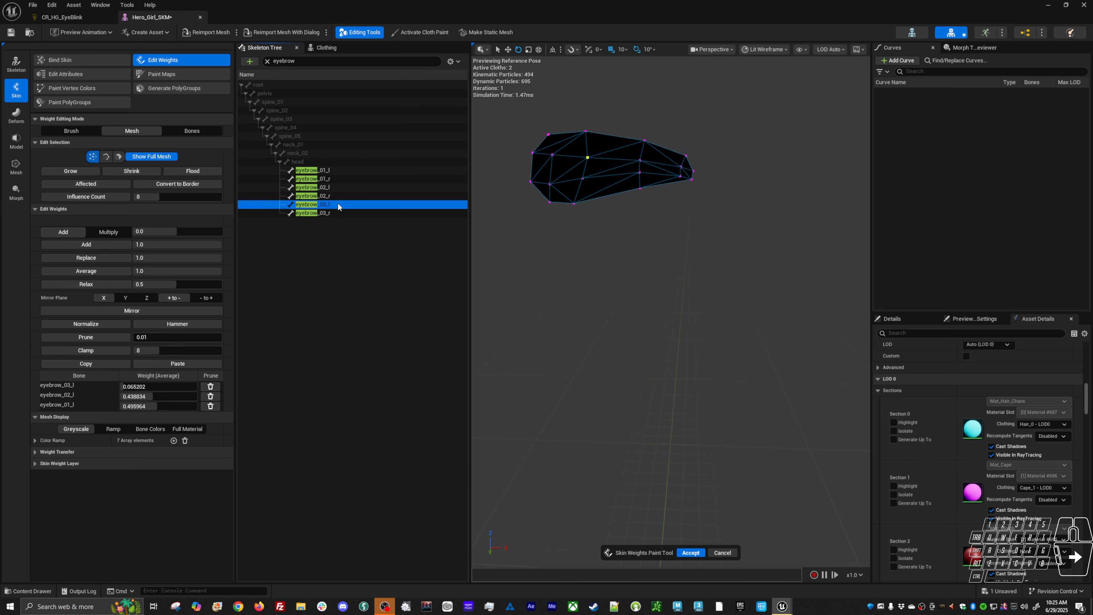
drag(705, 122, 664, 205)
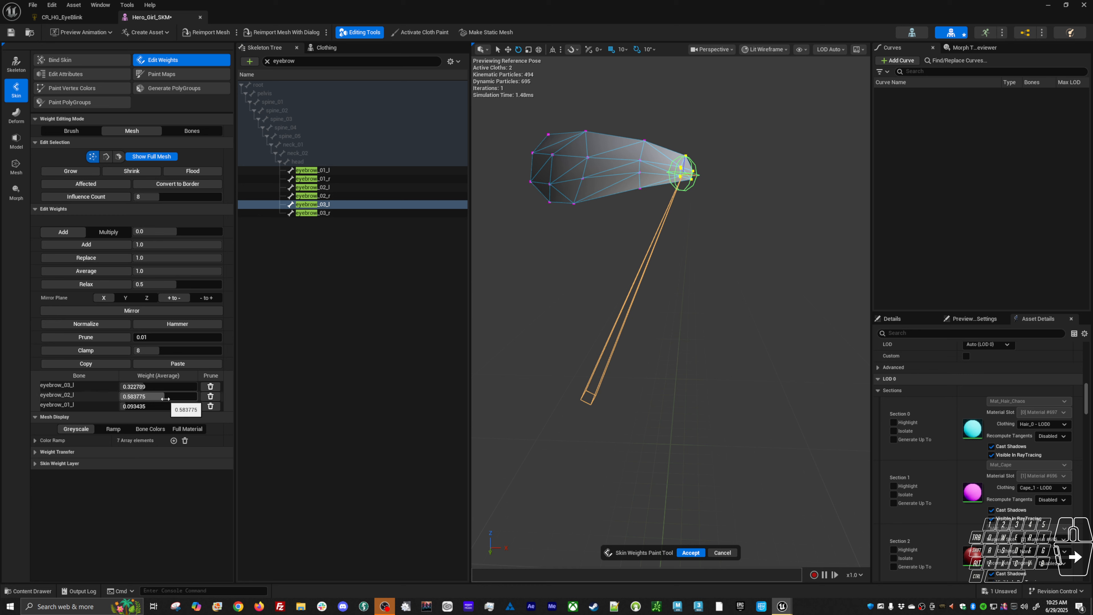
drag(165, 399, 147, 399)
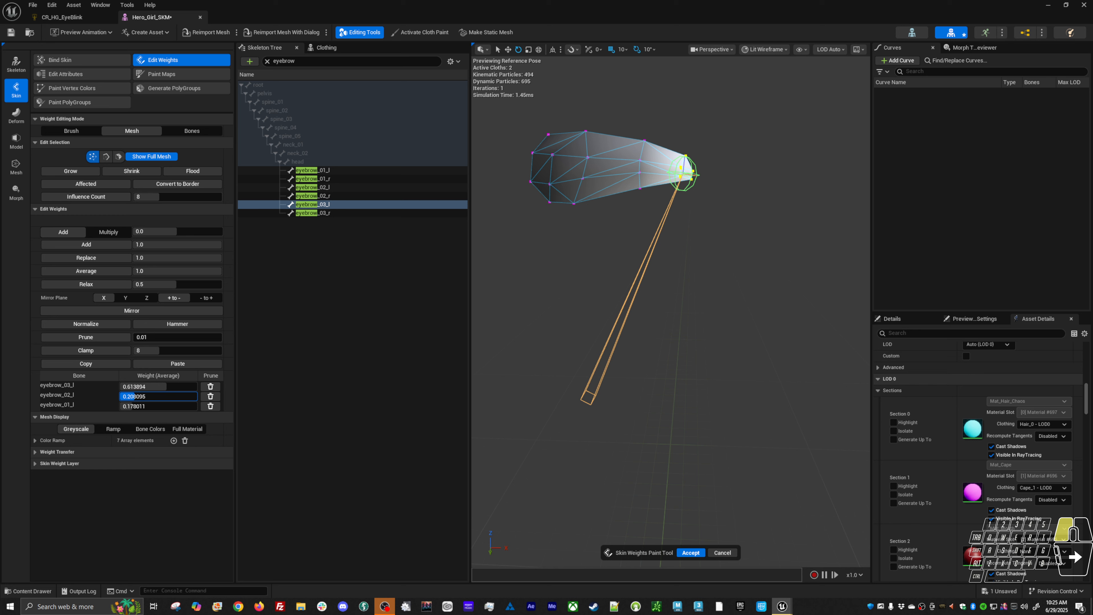
drag(147, 399, 146, 398)
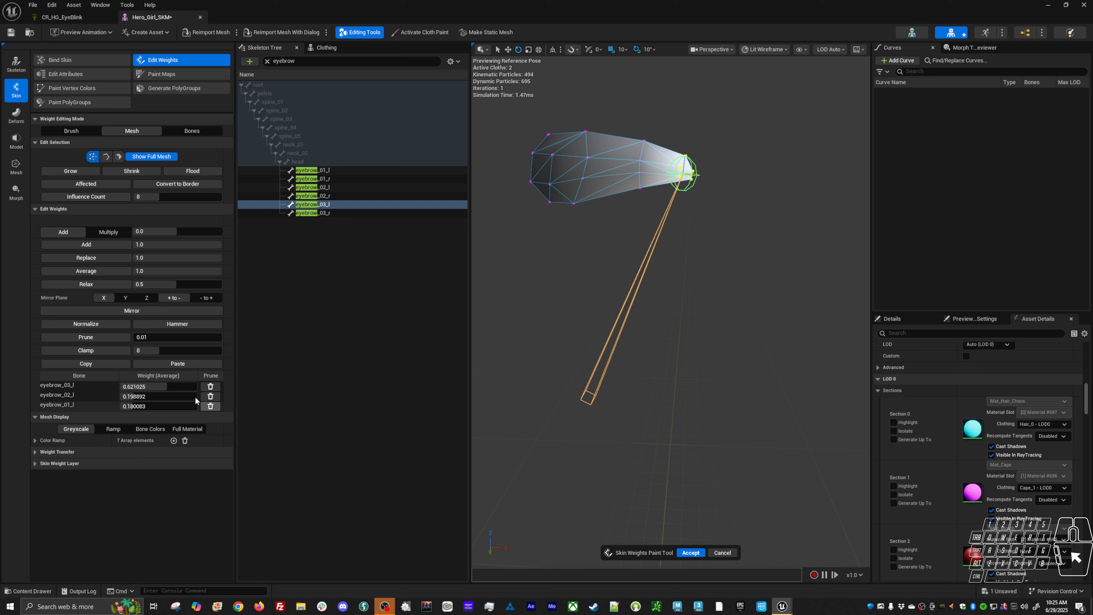
Show the full mesh again and flood-select the whole left eyebrow from one of its vertices
alt+right_drag(576, 316, 576, 312)
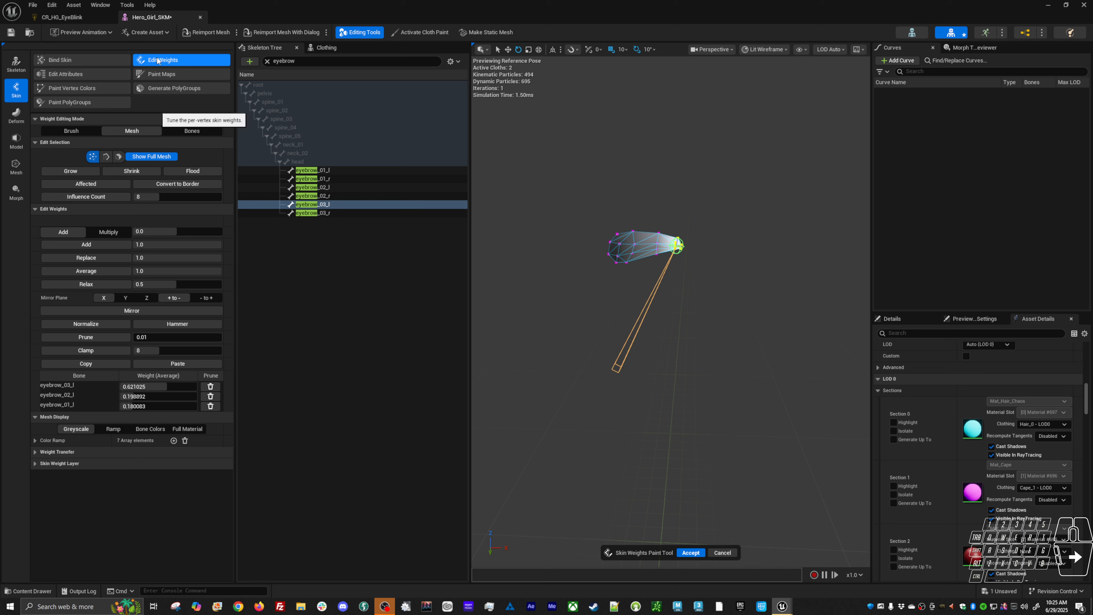
click(153, 156)
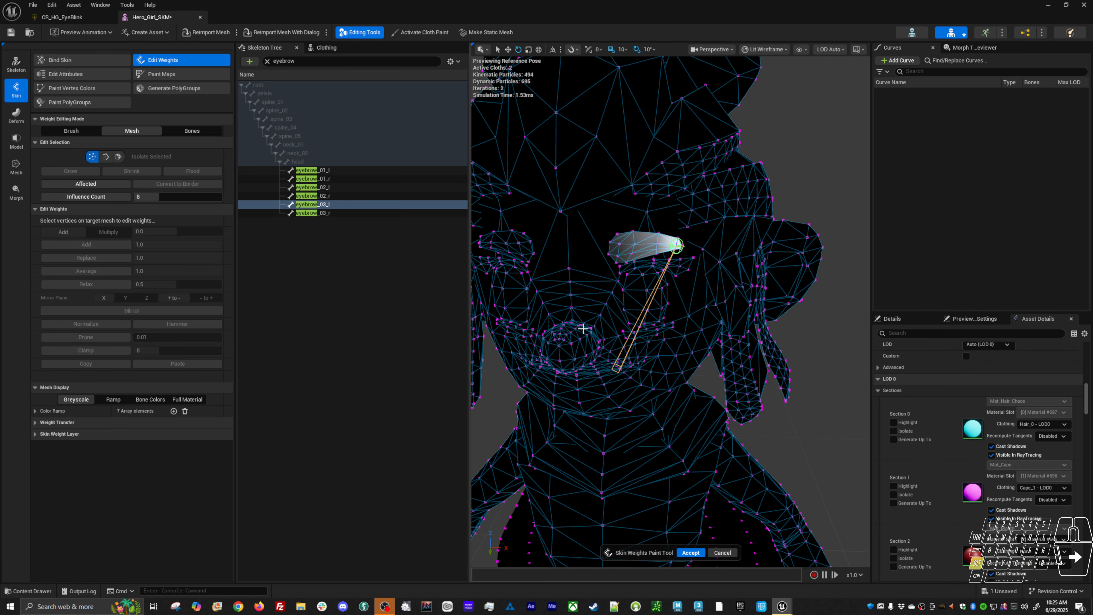
click(479, 246)
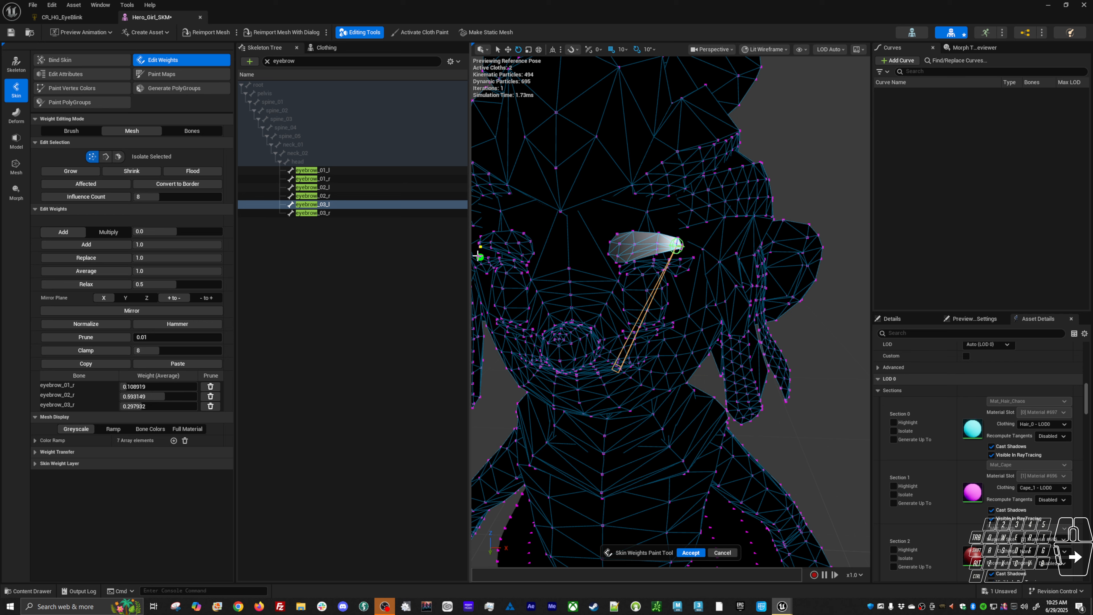
click(634, 244)
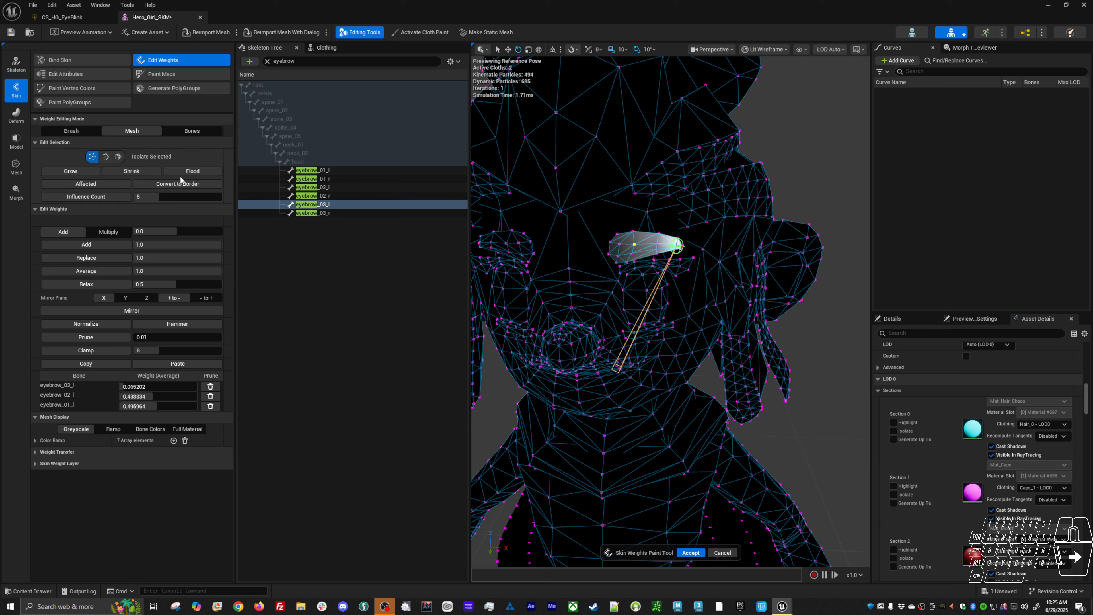
click(186, 171)
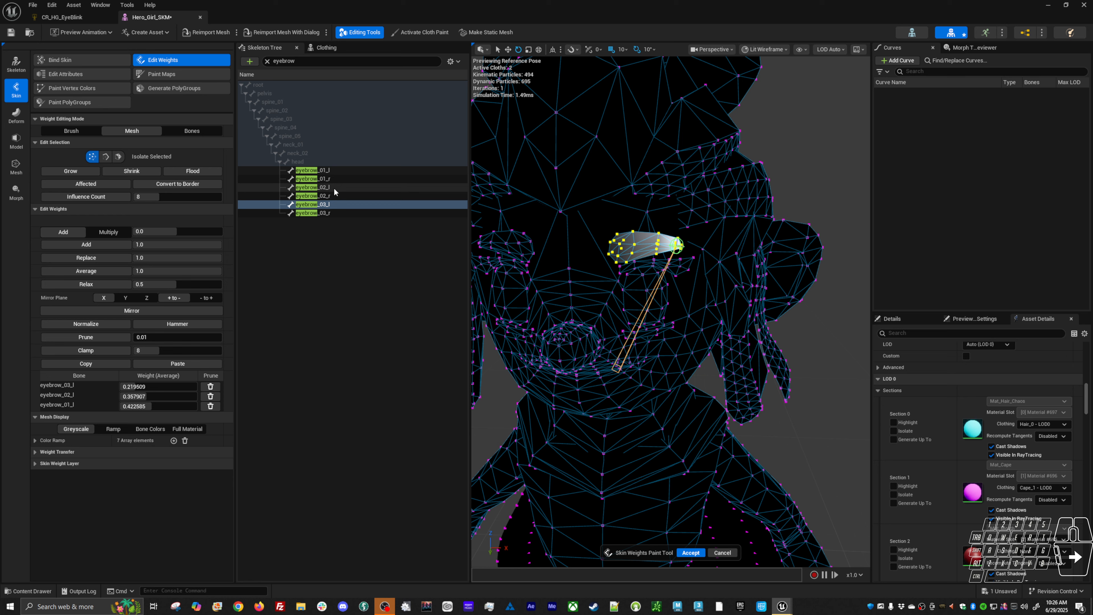
Select the eyebrow_03_r bone, mirror the left eyebrow's weights across the X plane, and accept the skin weight edits
click(326, 212)
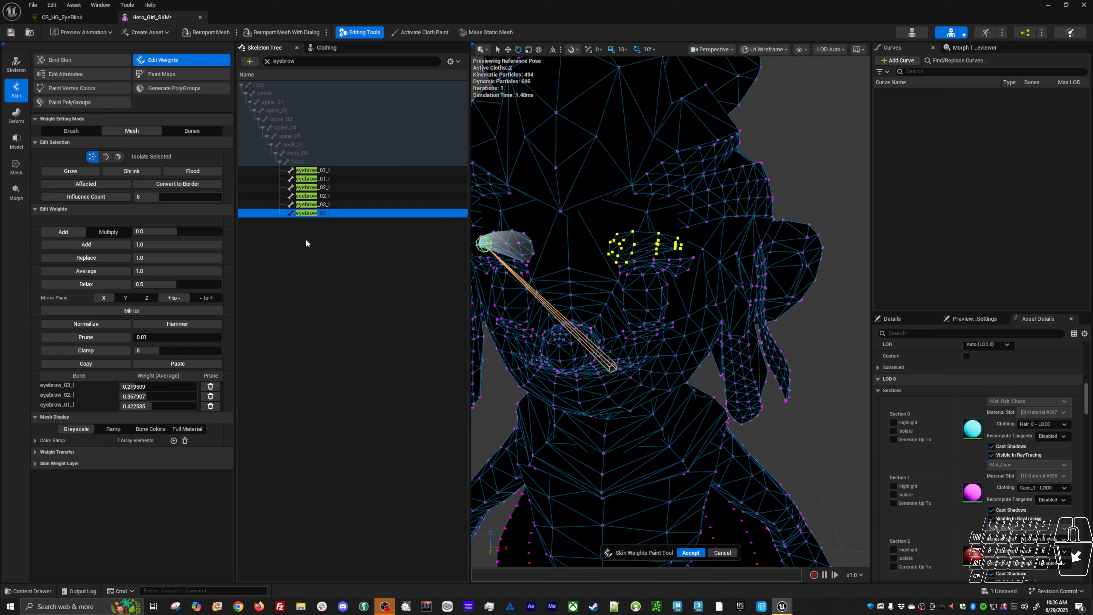
click(170, 312)
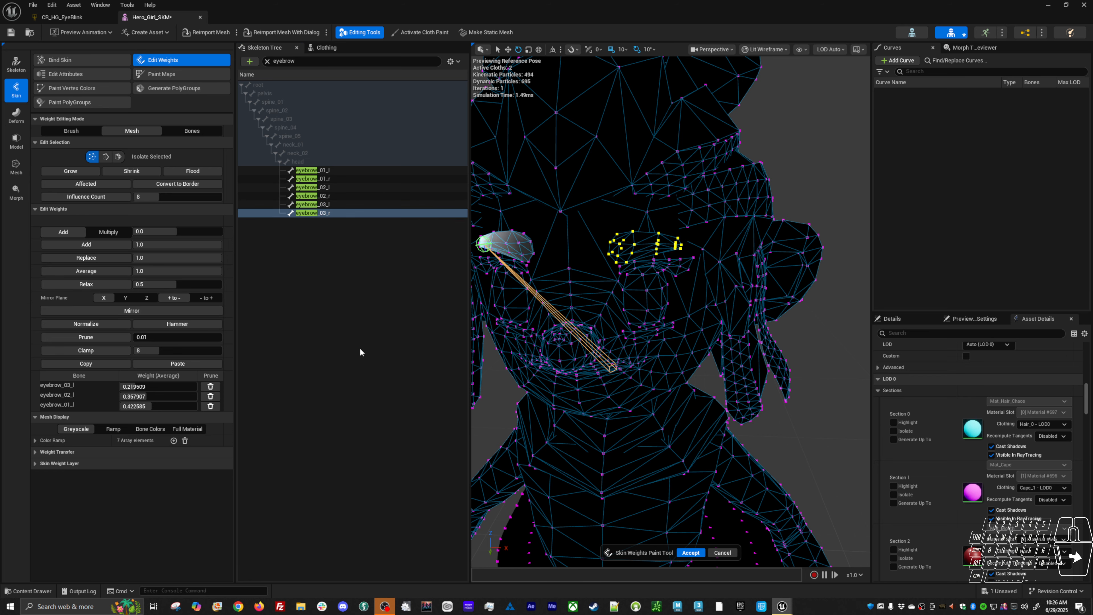
alt+drag(485, 302, 562, 277)
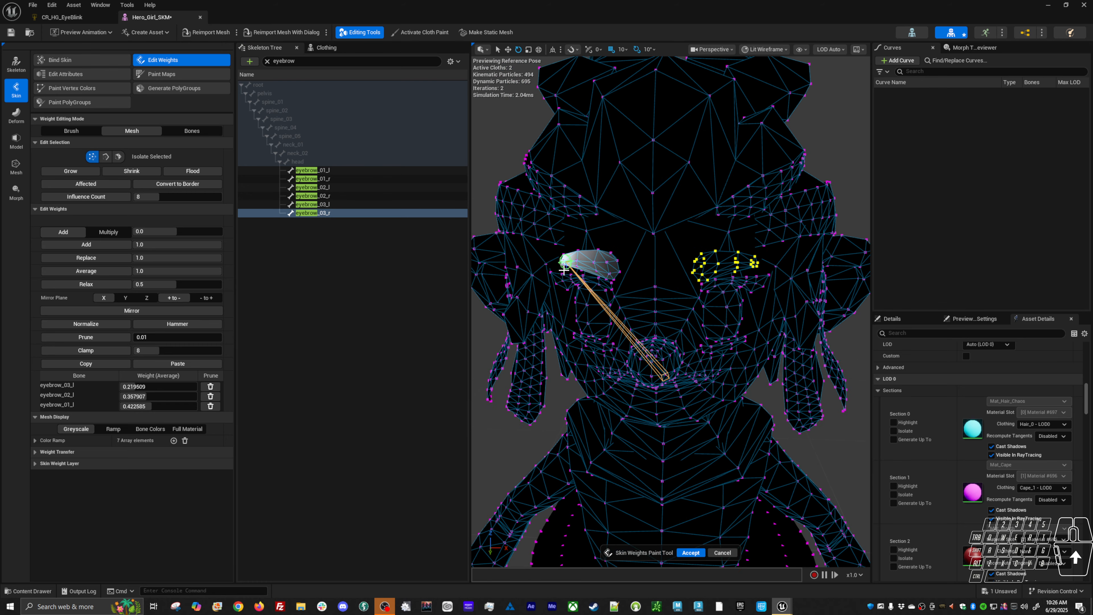
click(688, 555)
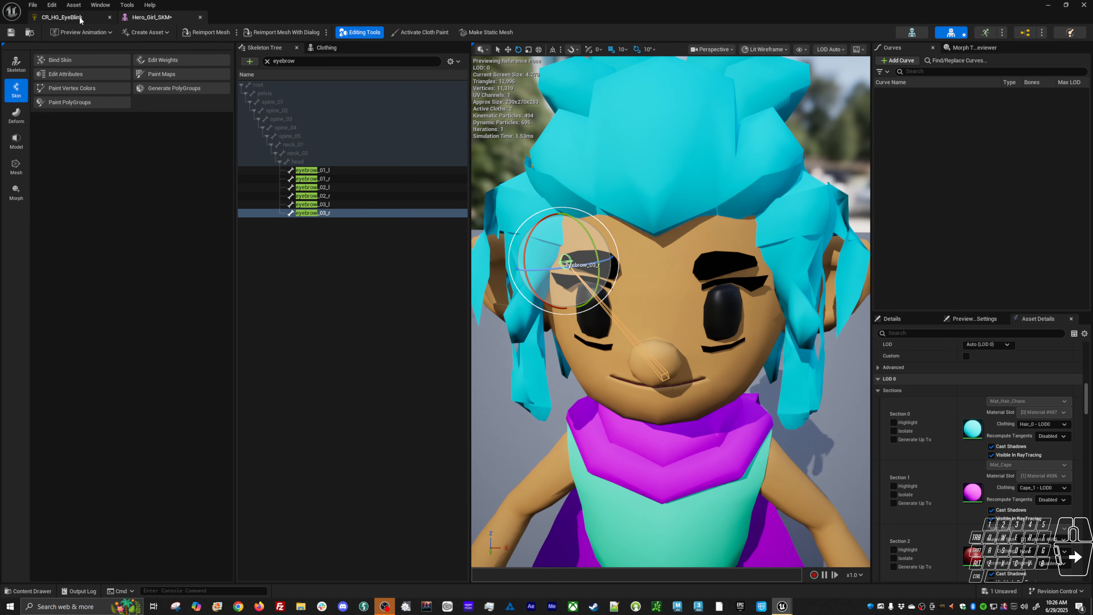
Switch to the CR_HG_EyeBlink rig and select the eyebrow_03_l bone in its hierarchy
click(63, 16)
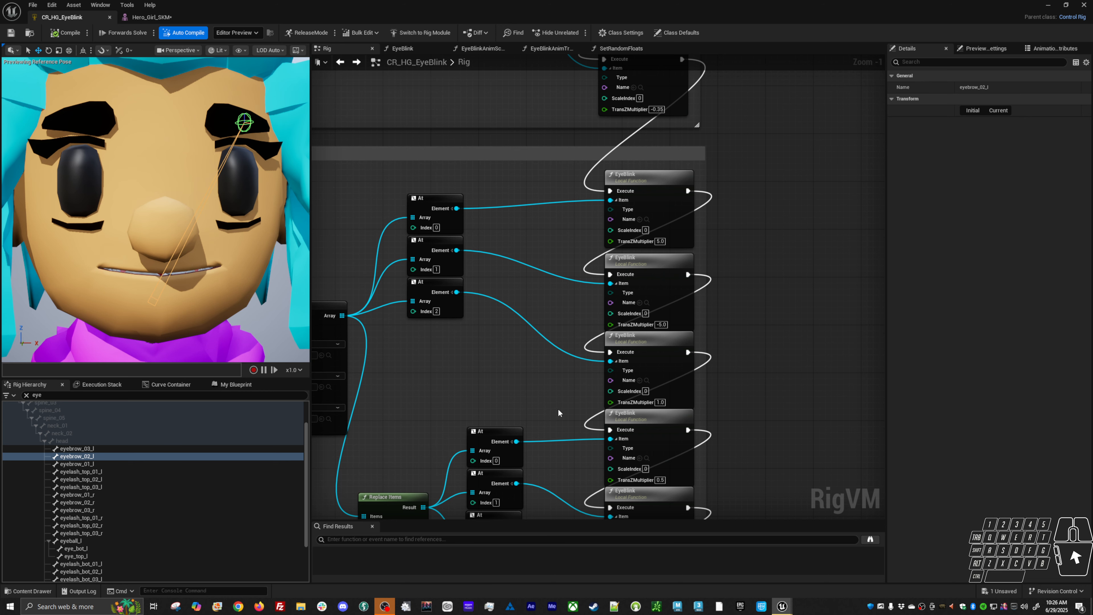
right_drag(553, 406, 555, 400)
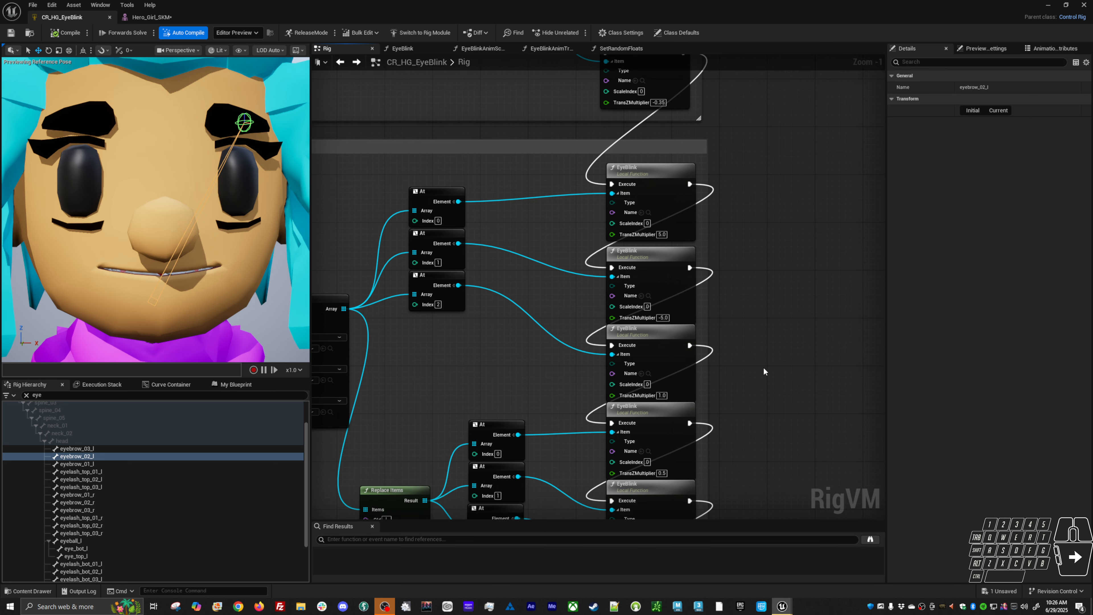
right_drag(763, 370, 759, 353)
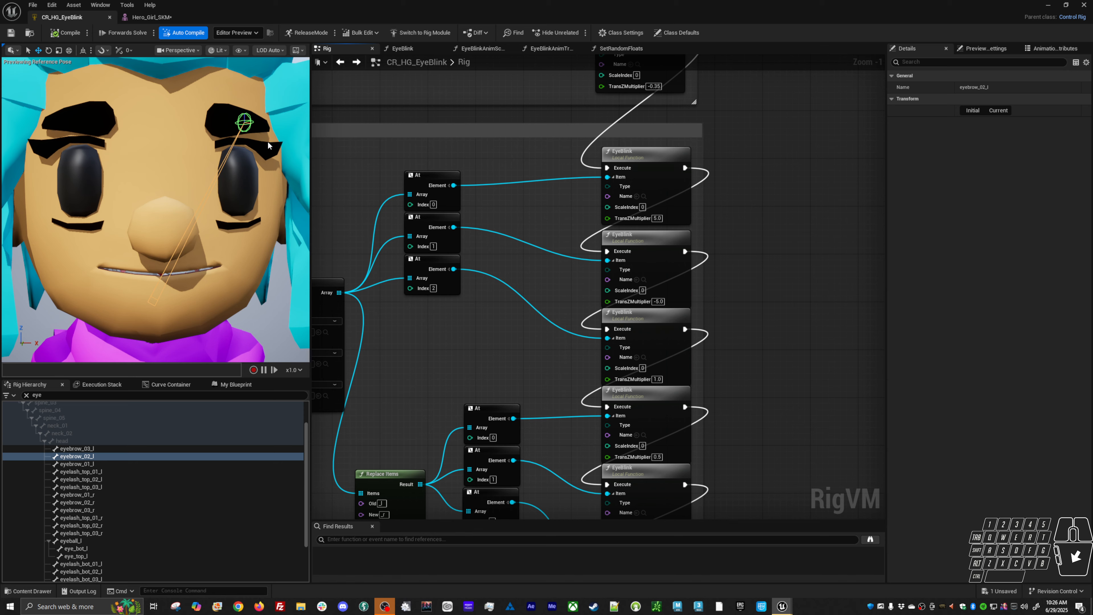
right_drag(538, 344, 554, 353)
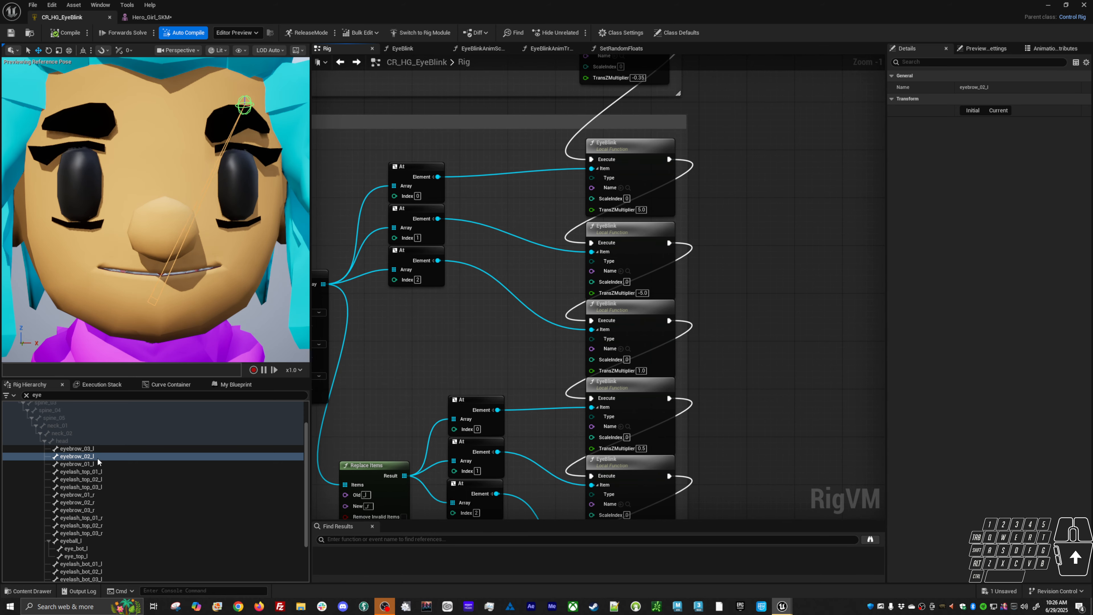
click(104, 449)
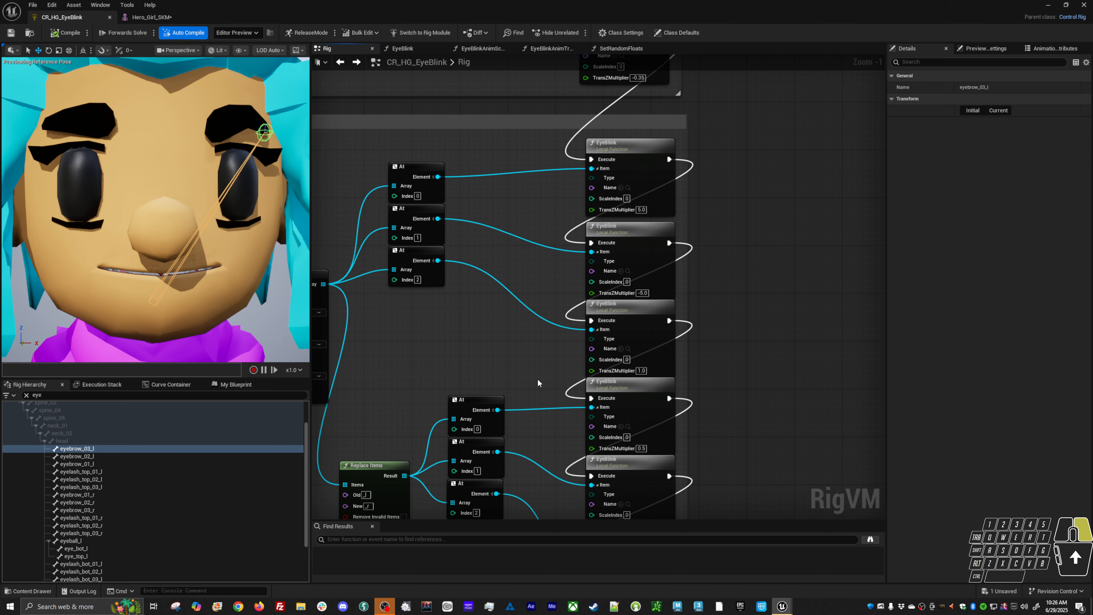
In the Eye Brows group, set TransZMultiplier to 0.5 on the first EyeBlink node and 1.0 on the second
right_drag(593, 389, 602, 377)
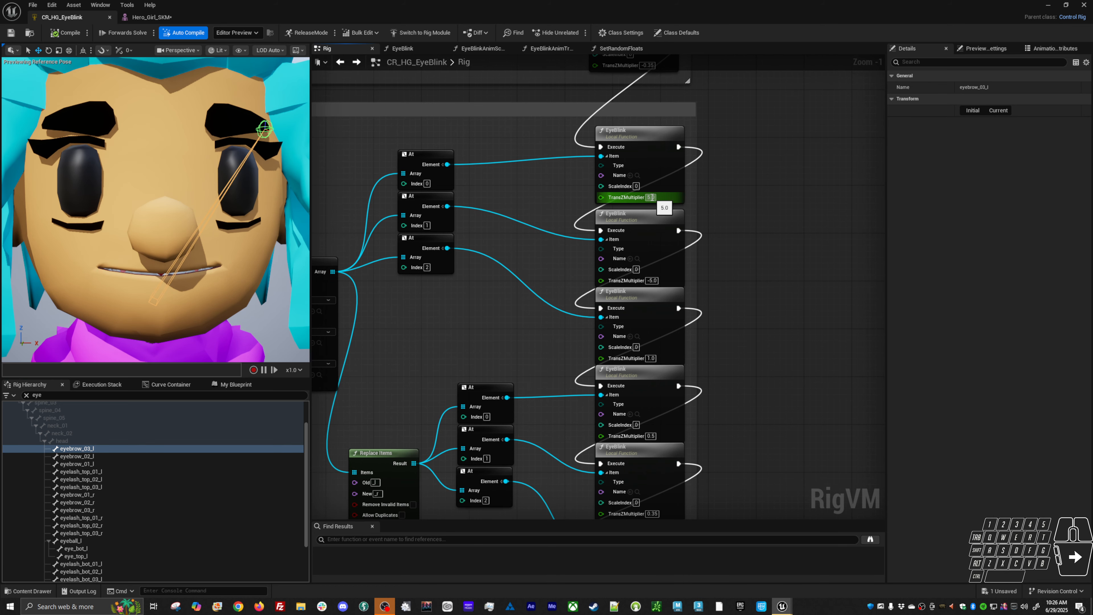
right_drag(773, 345, 745, 352)
click(624, 205)
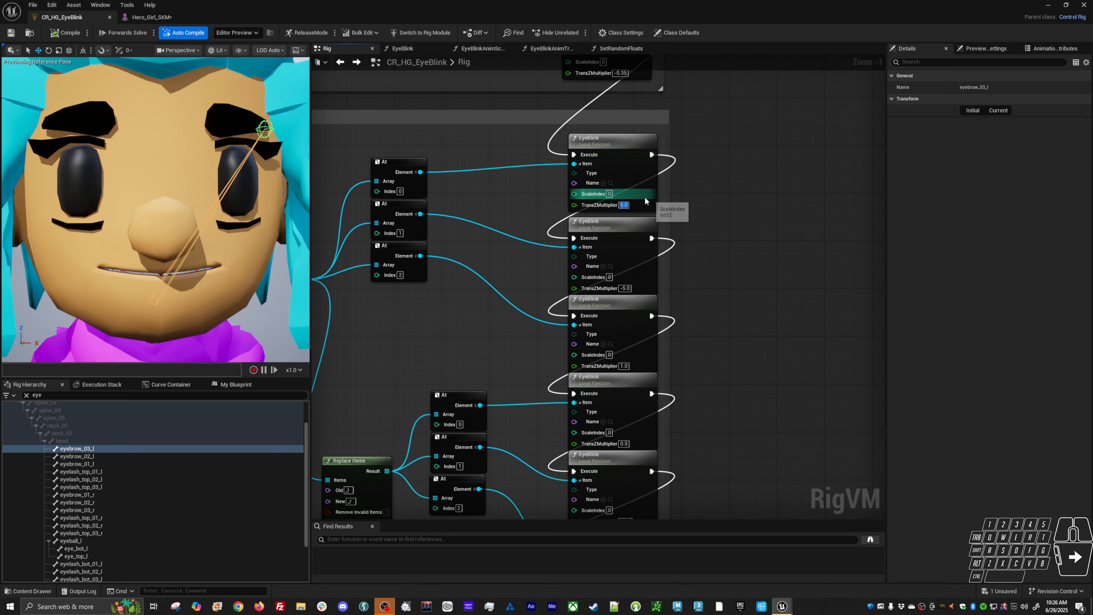
key(BackSpace)
key(Return)
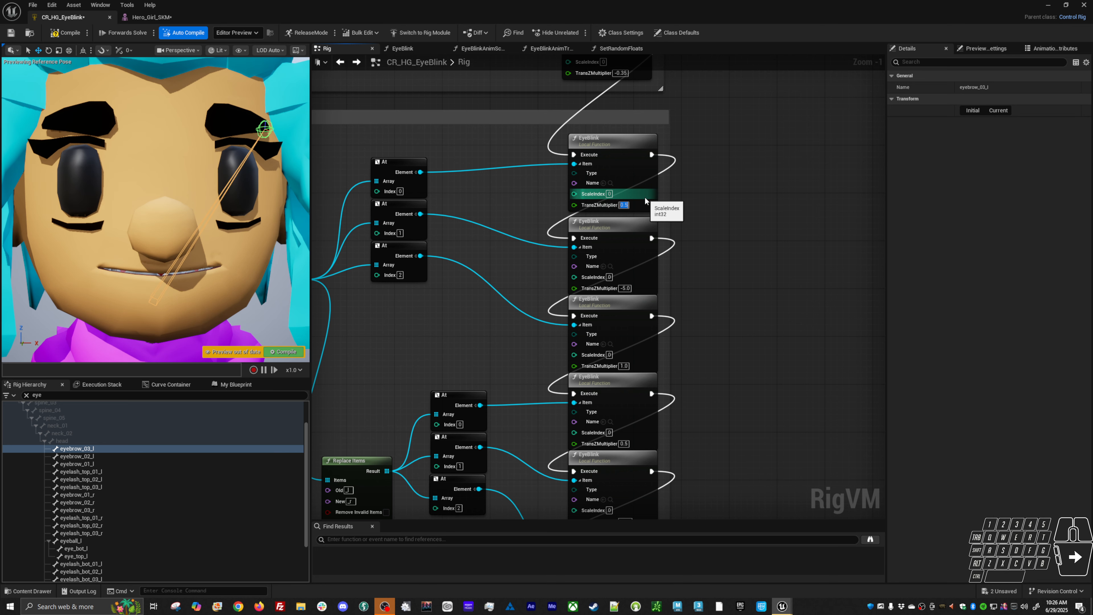
click(629, 289)
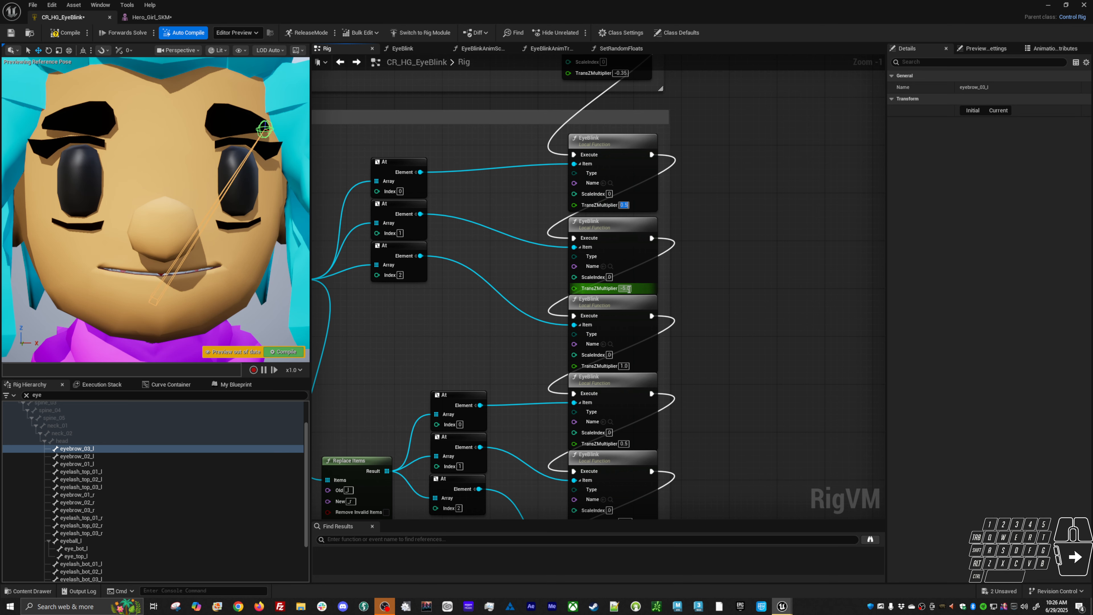
click(629, 289)
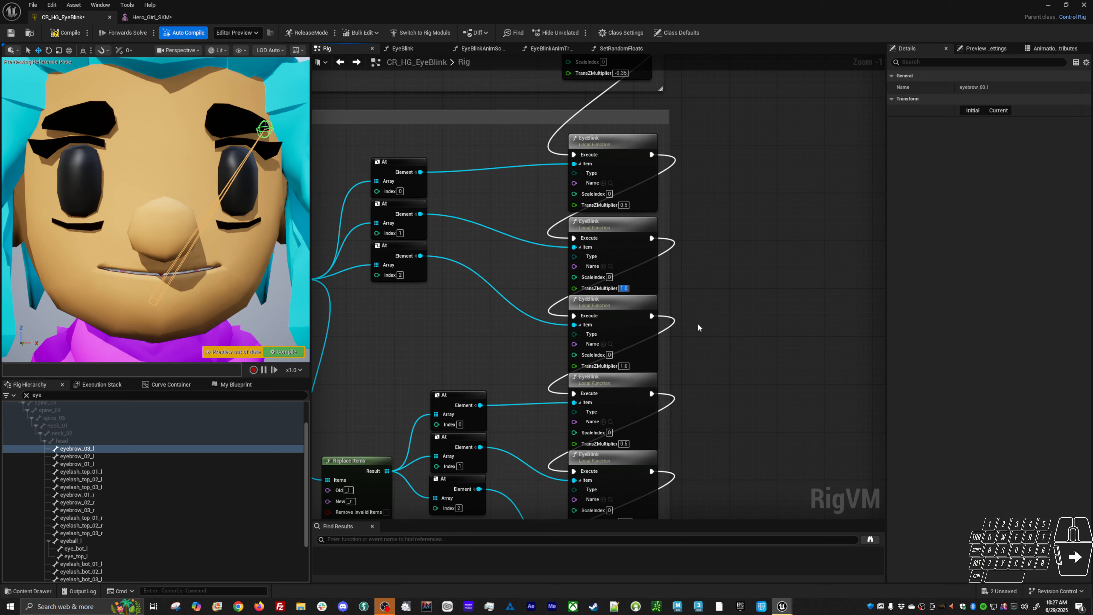
Check the multipliers of the lower EyeBlink nodes and set the second eyebrow node's TransZMultiplier to 0.35
right_drag(698, 323, 659, 167)
click(584, 299)
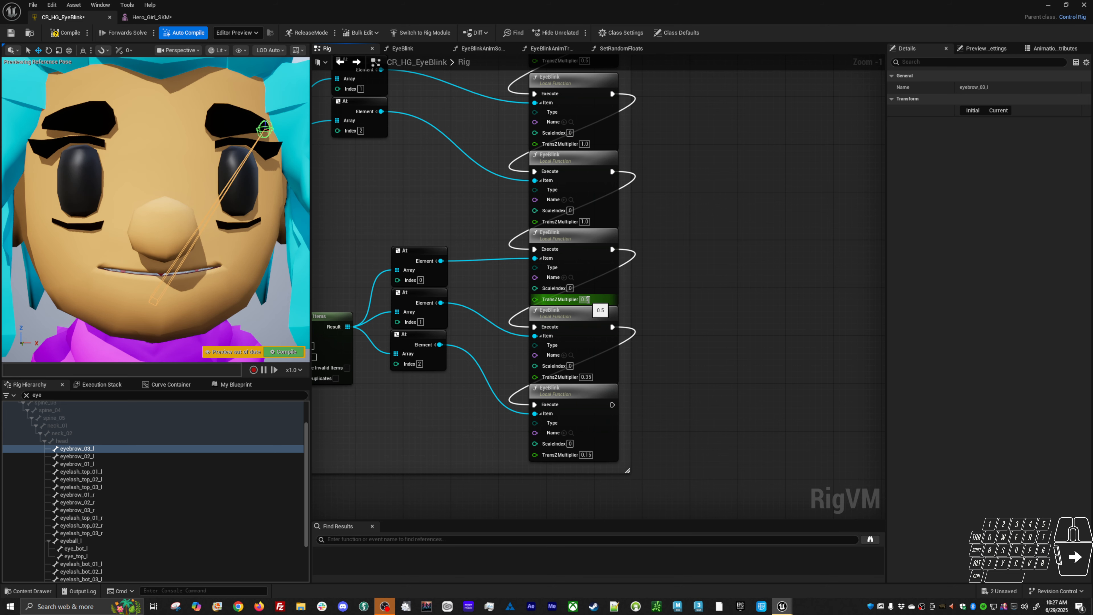
right_drag(718, 346, 718, 392)
right_drag(621, 203, 623, 242)
text(.35)
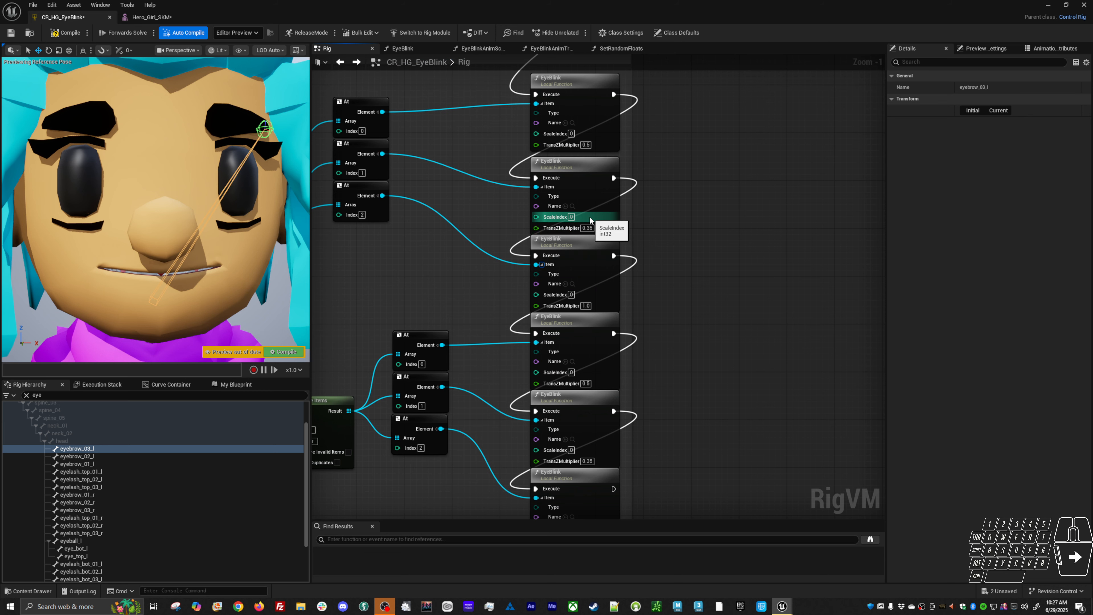
Set the third eyebrow EyeBlink node's TransZMultiplier to 0.15
click(584, 306)
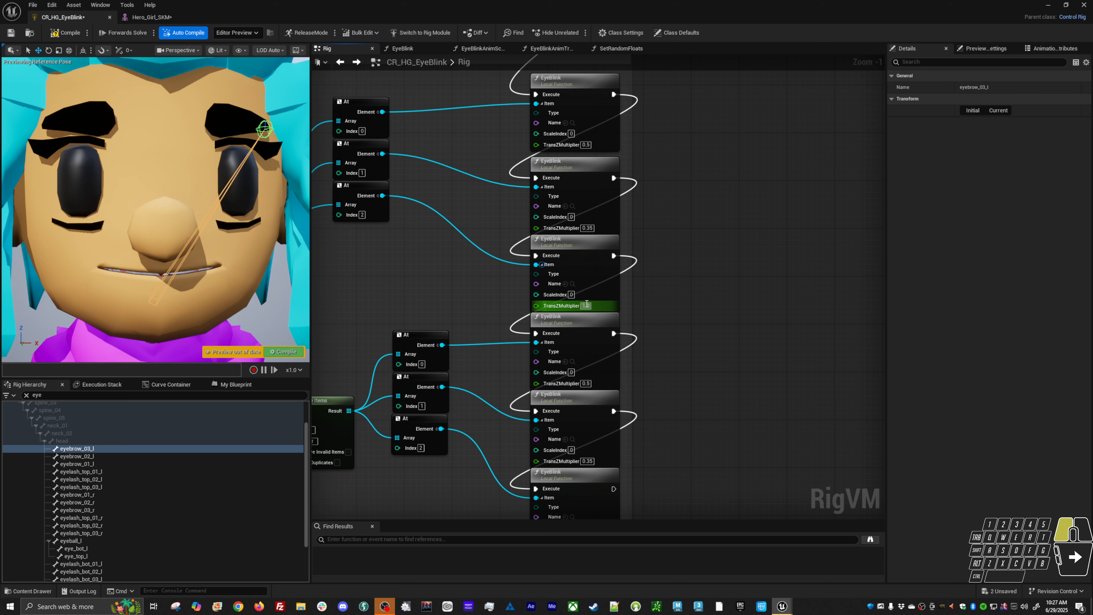
key(BackSpace)
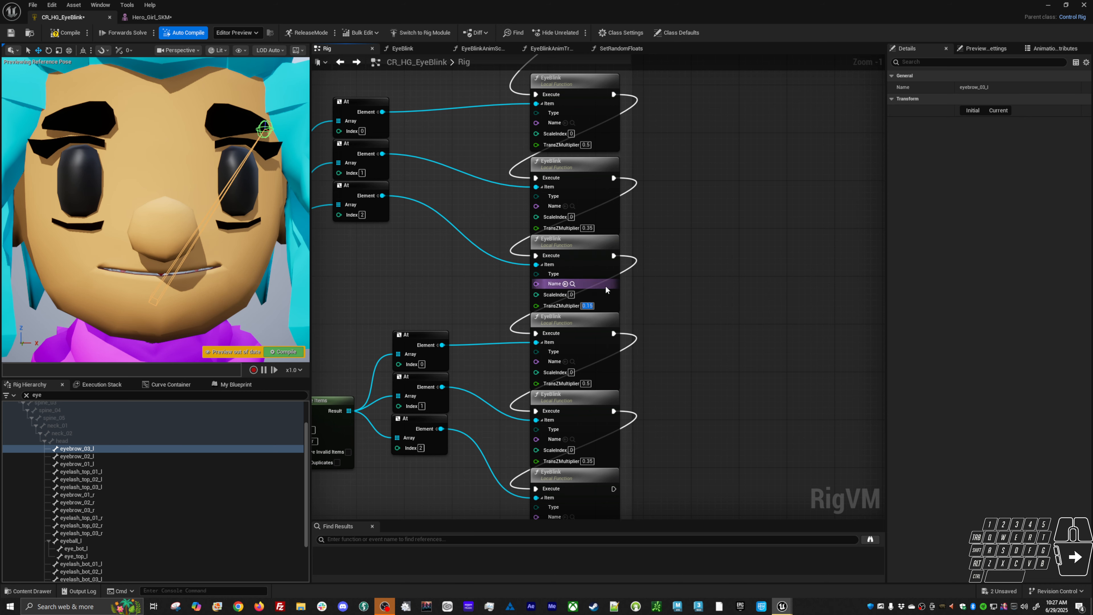
text(5)
key(Return)
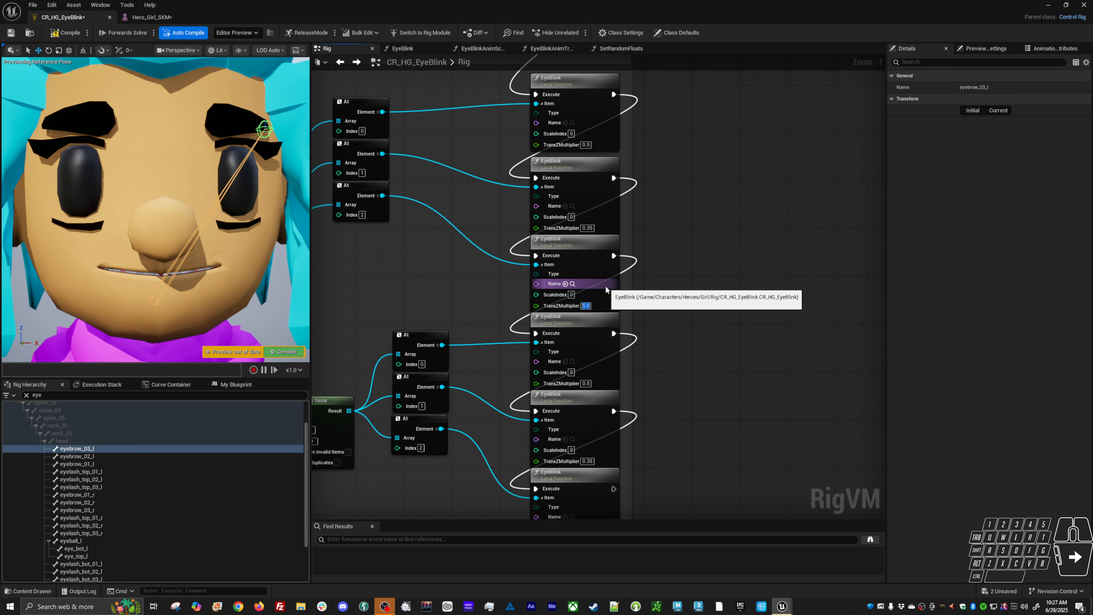
text(.)
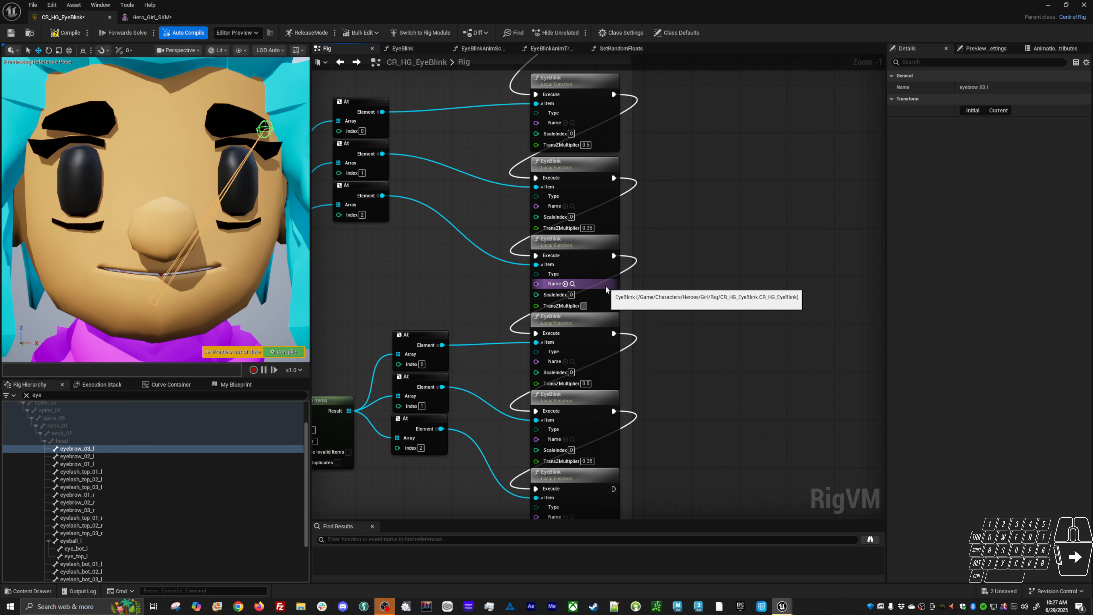
text(15)
key(Return)
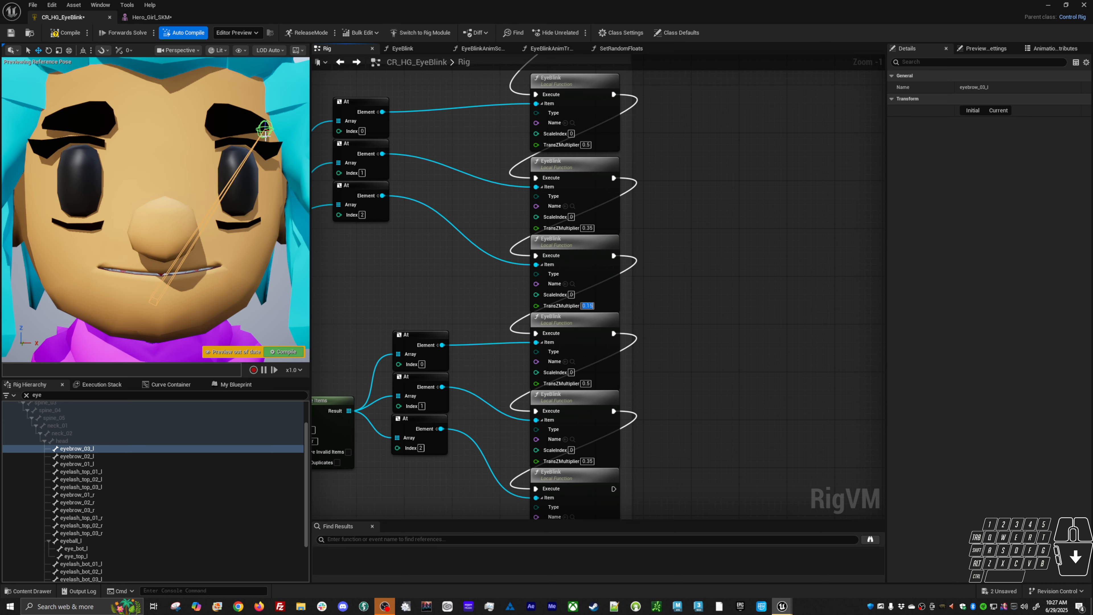
Review the eyebrow bones in the Make Array node, move the Replace Items node slightly up, and check its Old and New values
alt+right_drag(496, 314, 568, 282)
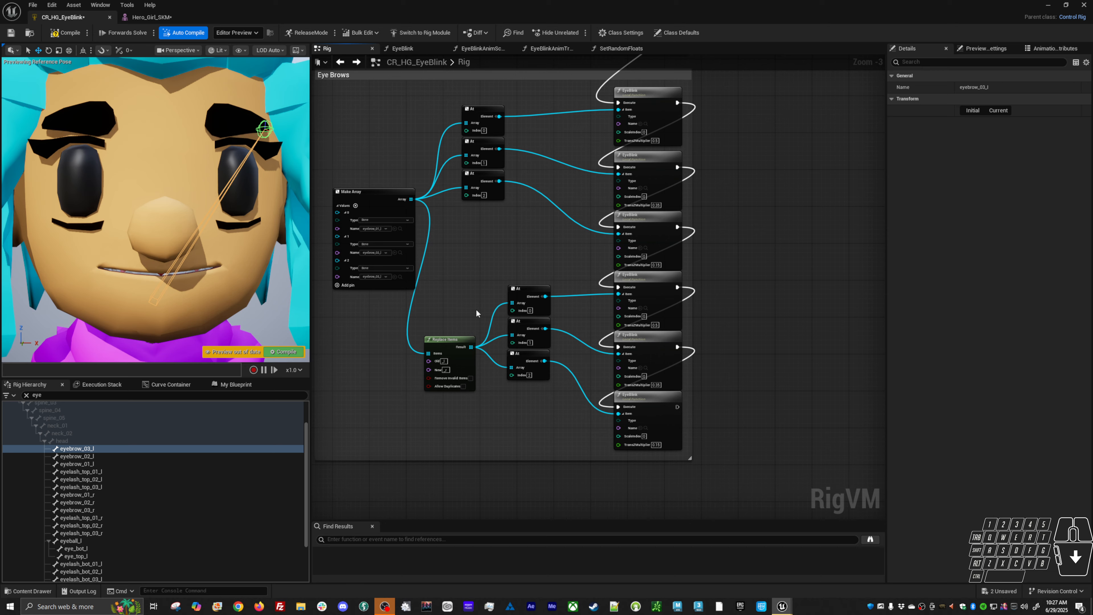
right_drag(471, 318, 491, 309)
scroll(464, 295, up, 1)
click(406, 171)
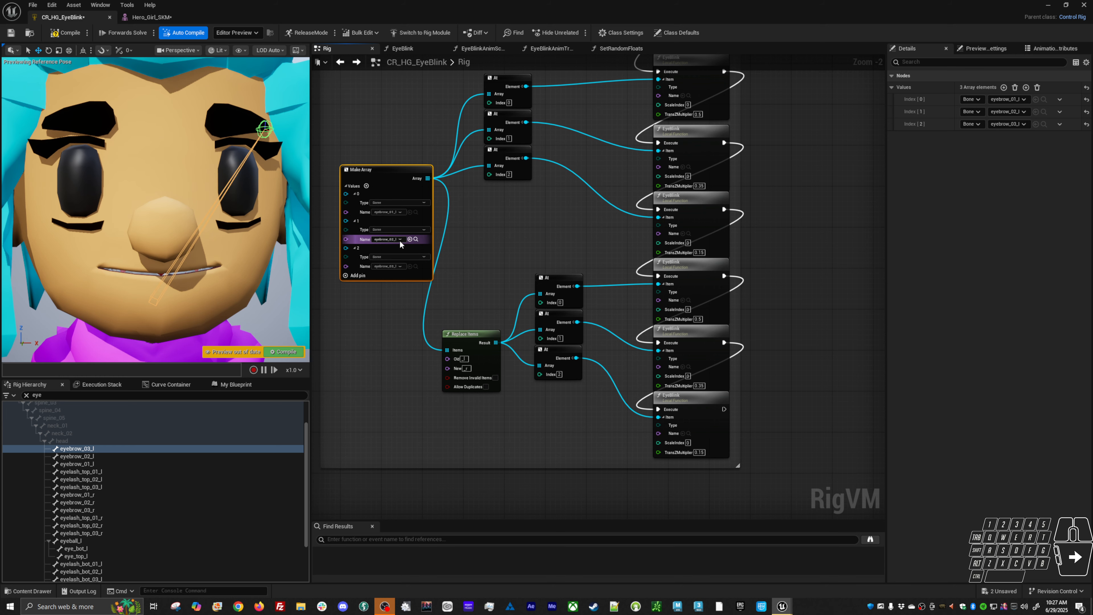
drag(468, 335, 463, 324)
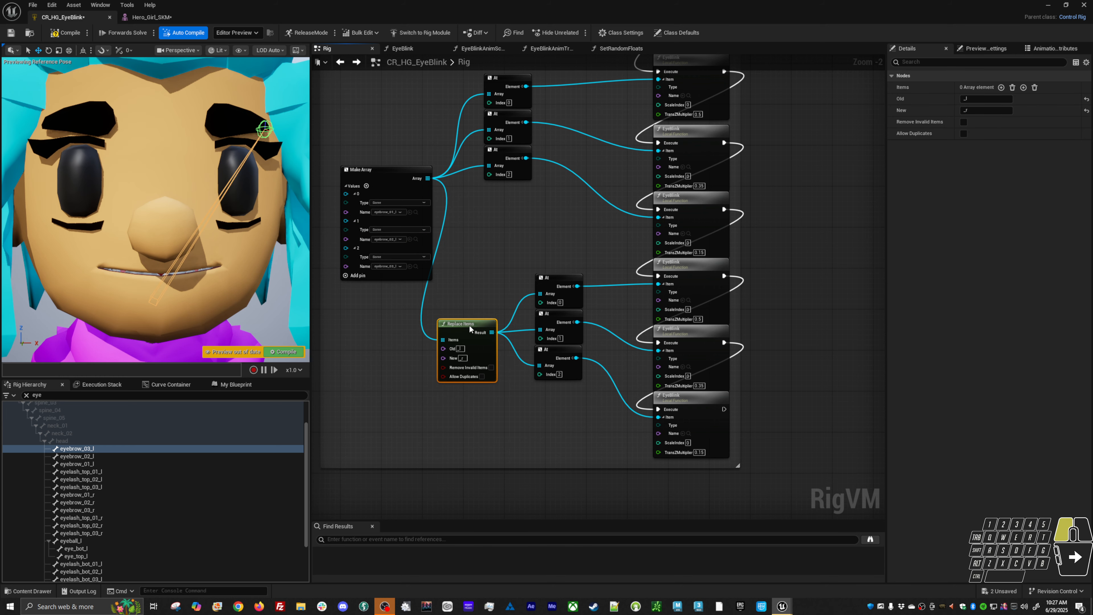
click(461, 349)
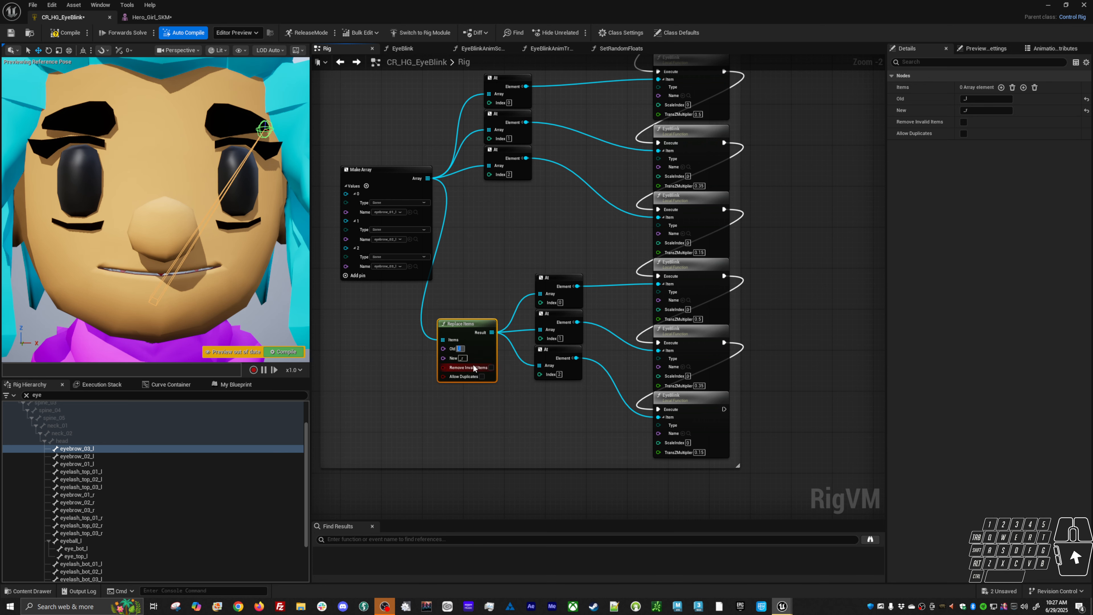
click(462, 358)
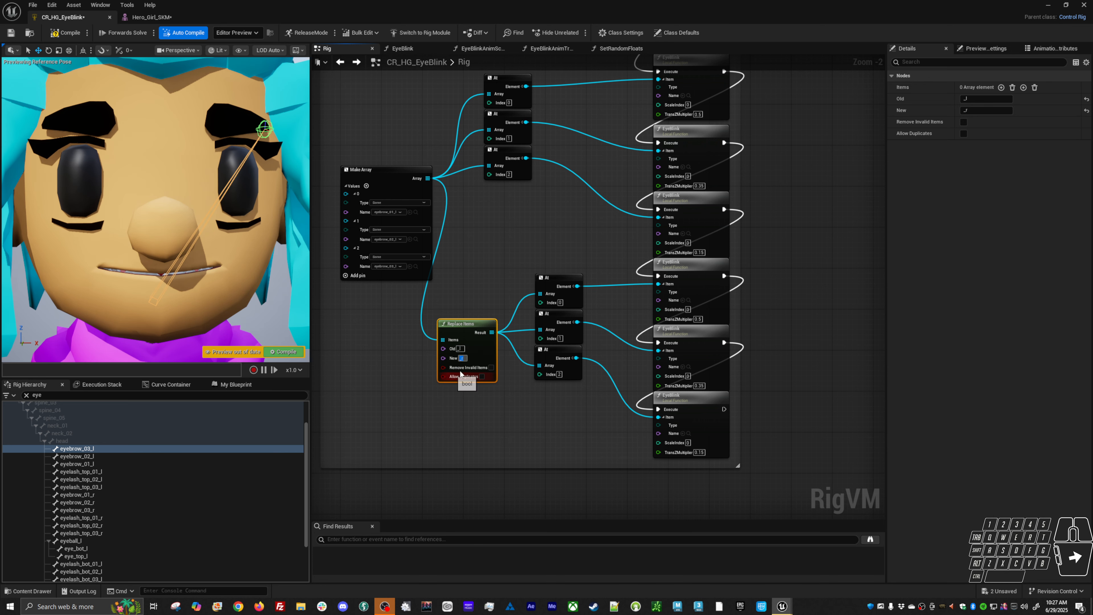
Review the mirrored eyebrow branch's At and EyeBlink nodes, and the Make Array and Replace Items nodes of the Top Eye Lashes group
click(563, 278)
click(557, 315)
click(557, 350)
right_drag(624, 303, 561, 308)
drag(560, 308, 670, 463)
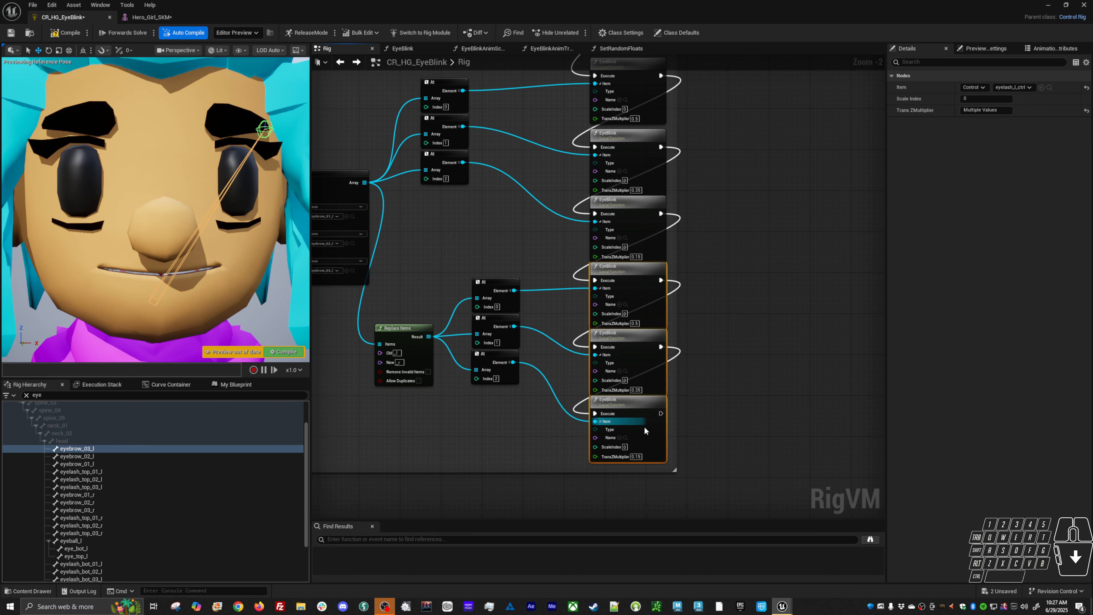
scroll(722, 380, down, 4)
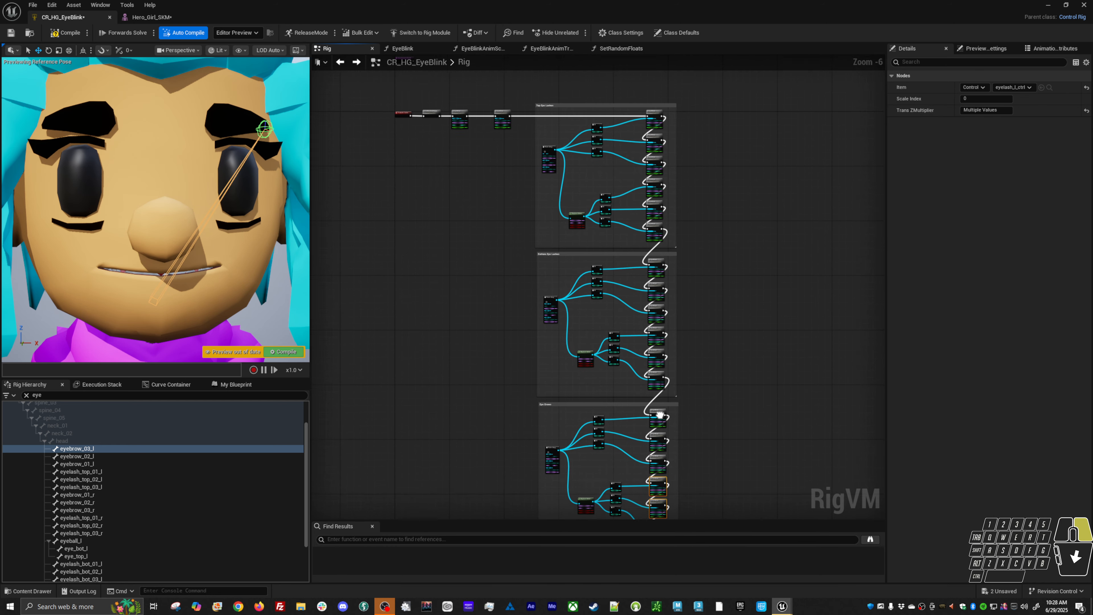
right_drag(660, 415, 657, 427)
right_drag(578, 246, 572, 291)
scroll(502, 220, up, 5)
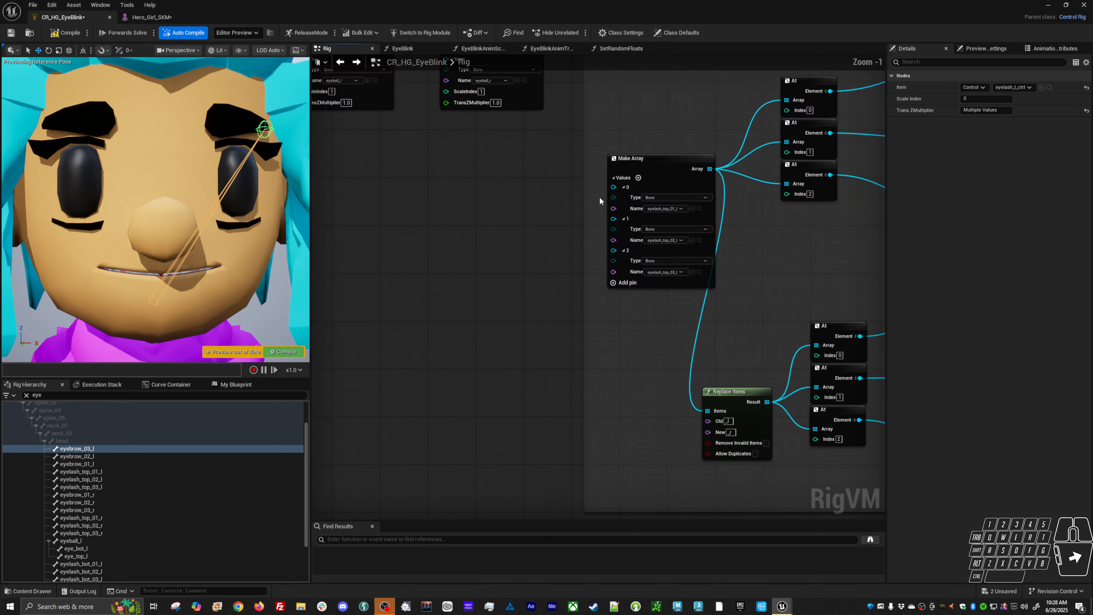
right_drag(601, 201, 452, 338)
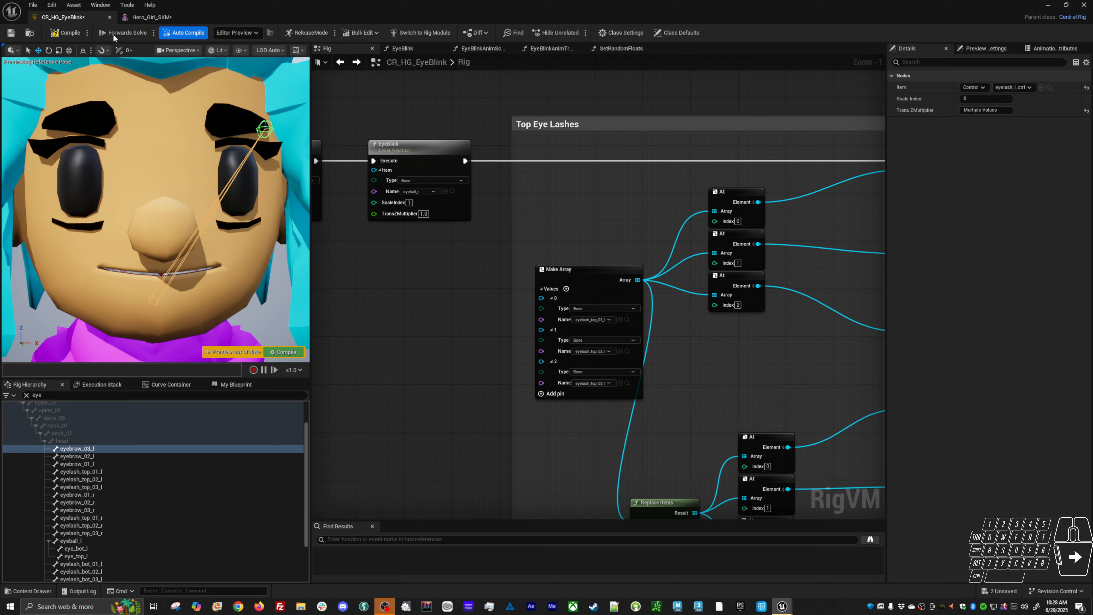
Save the CR_HG_EyeBlink rig and take control of the character in the game preview to view it from the side
click(16, 33)
click(151, 17)
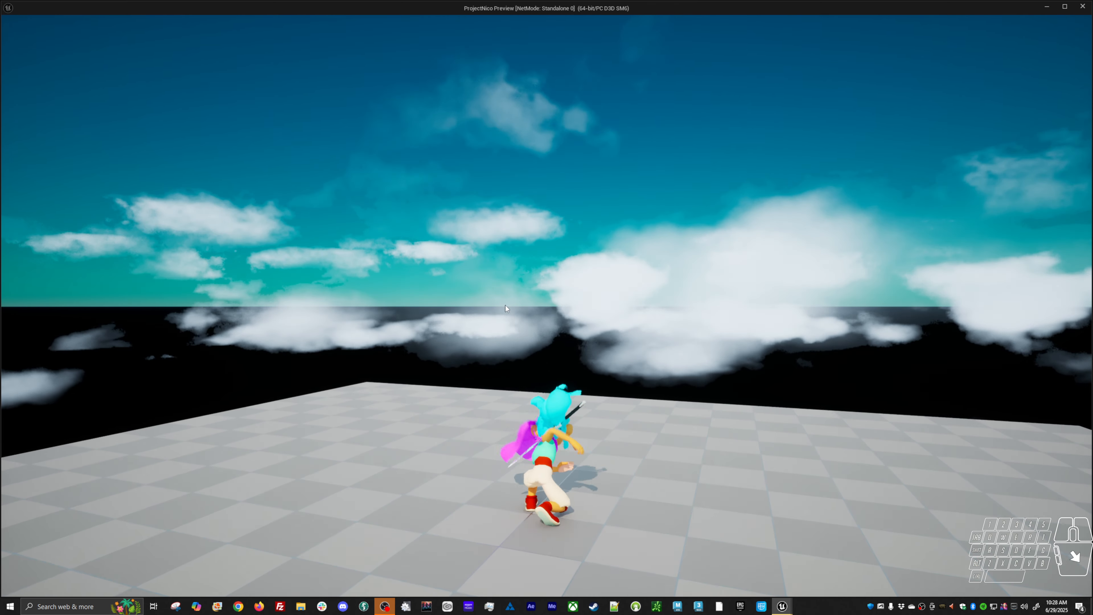
click(506, 305)
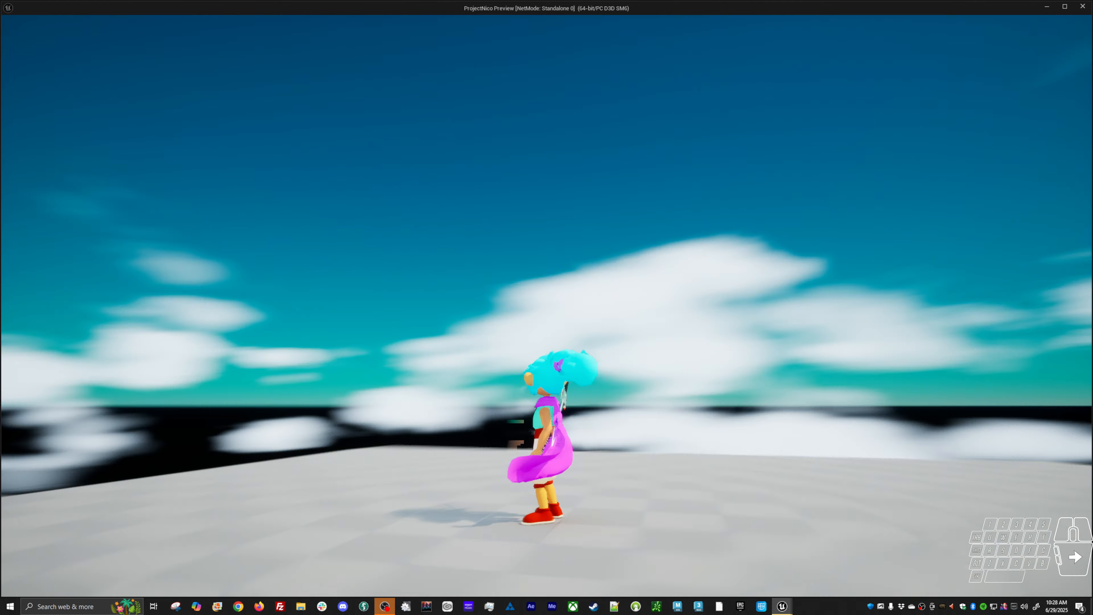